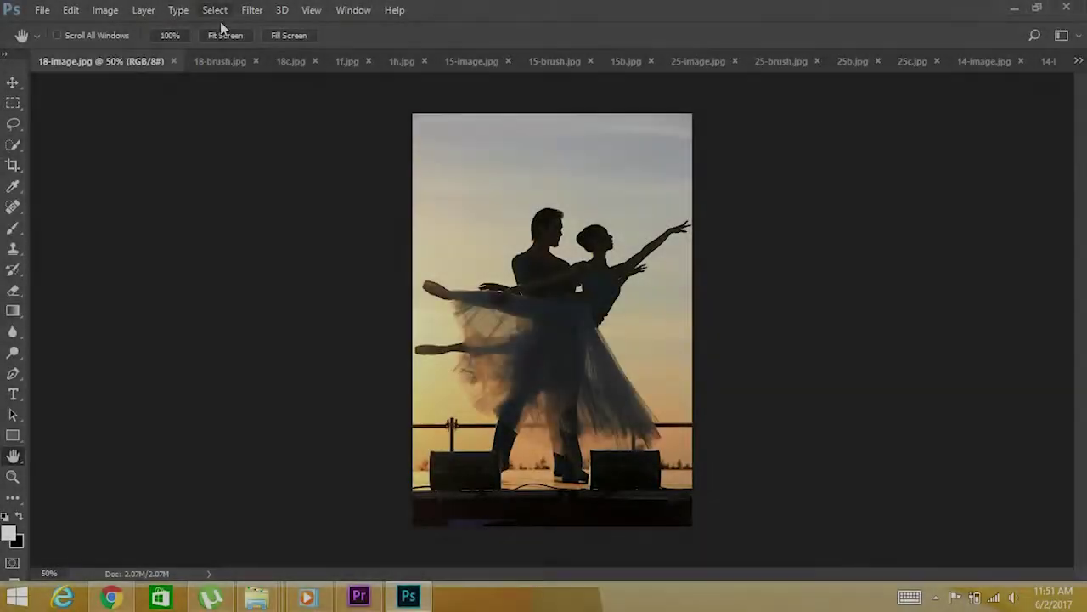
Step: Compare the 18-brush.jpg mask with the sand-painted 18c.jpg, zooming in on the dancers
{"action": "left_click", "coordinate": [223, 62]}
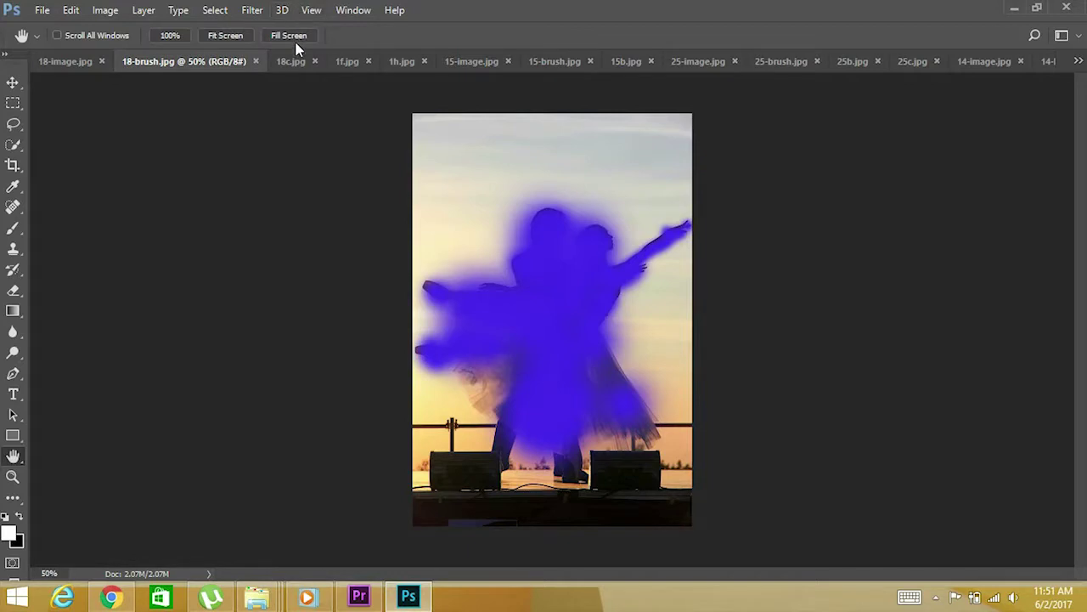
{"action": "left_click", "coordinate": [296, 64]}
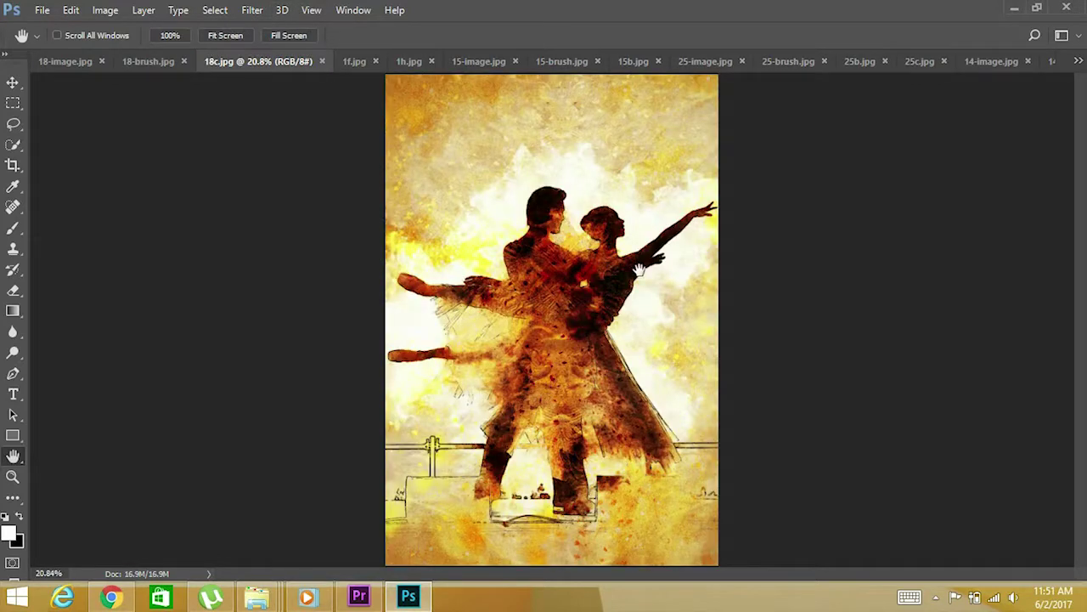
{"action": "key", "text": "z"}
{"action": "left_click_drag", "start_coordinate": [639, 272], "coordinate": [662, 286]}
{"action": "key", "text": "h"}
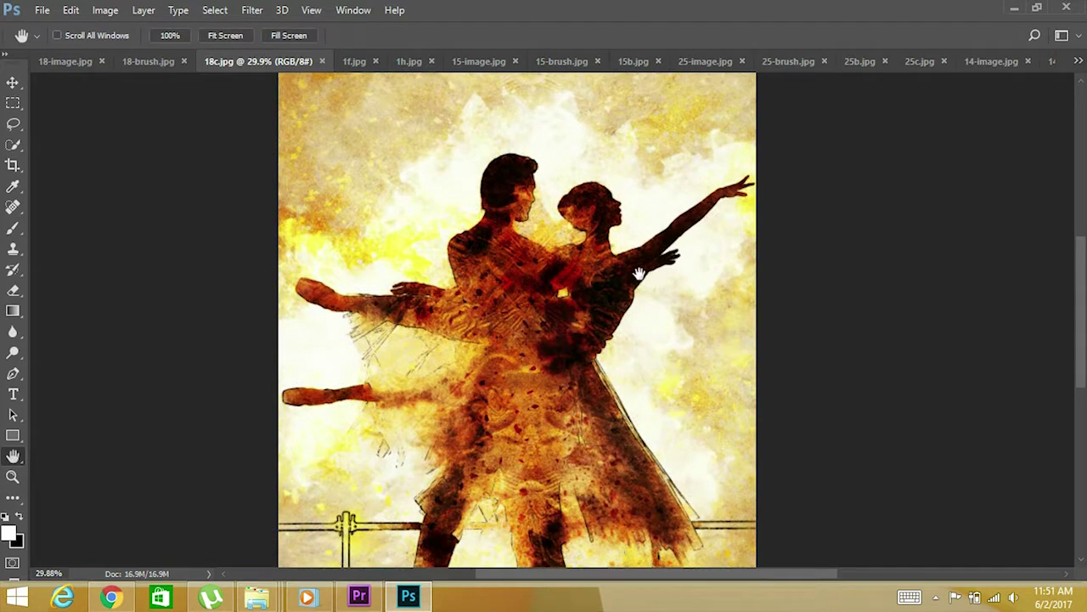
{"action": "key", "text": "z"}
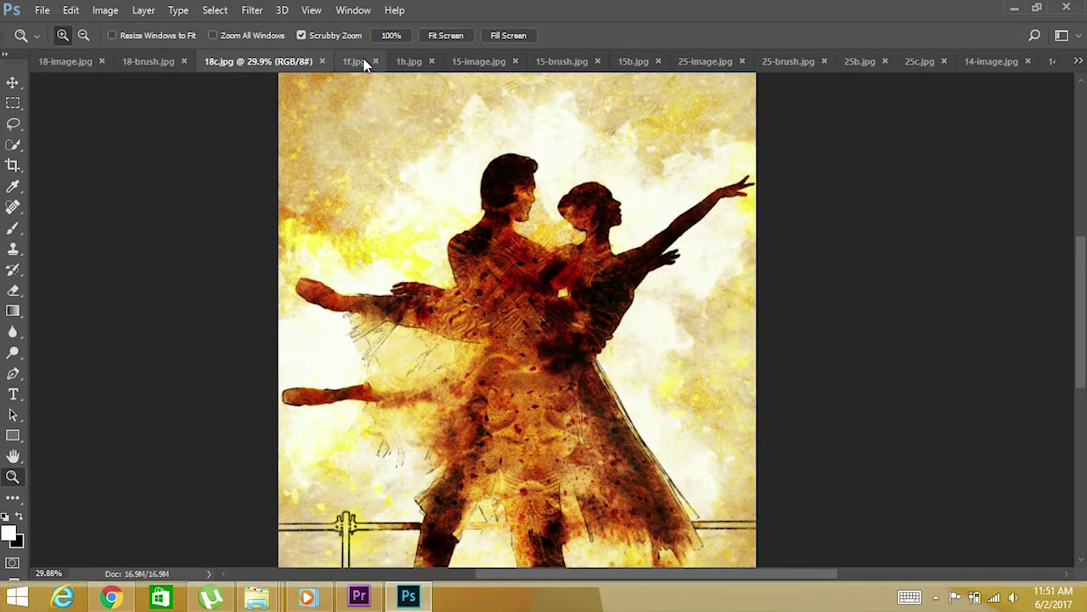
Step: Zoom in on the teal-and-red 1f.jpg and red 1h.jpg dancer versions
{"action": "left_click", "coordinate": [364, 63]}
{"action": "left_click_drag", "start_coordinate": [569, 253], "coordinate": [613, 265]}
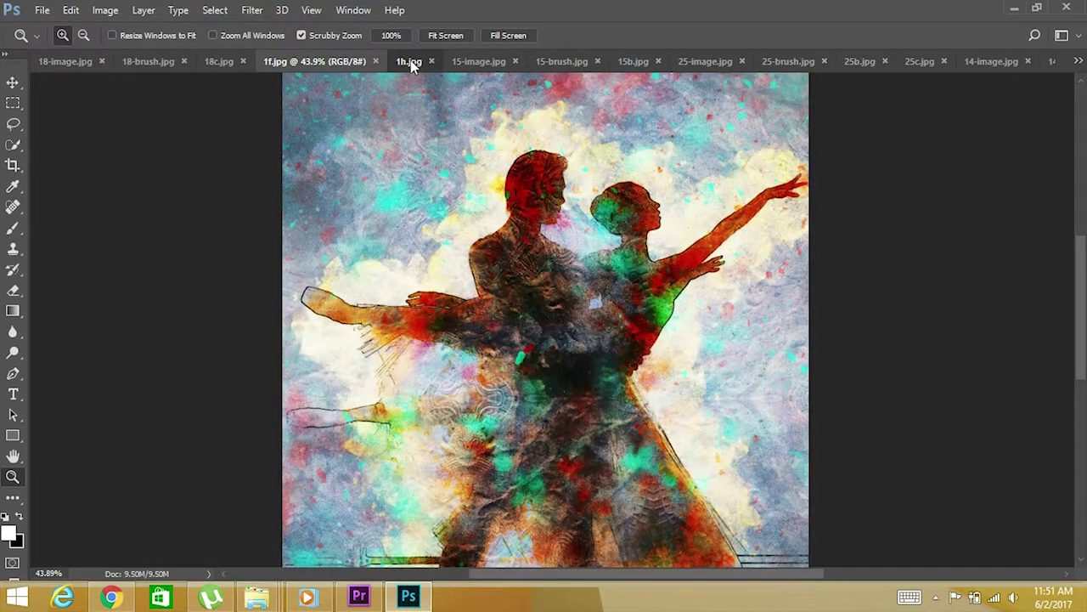
{"action": "left_click", "coordinate": [410, 65]}
{"action": "left_click_drag", "start_coordinate": [603, 252], "coordinate": [656, 285]}
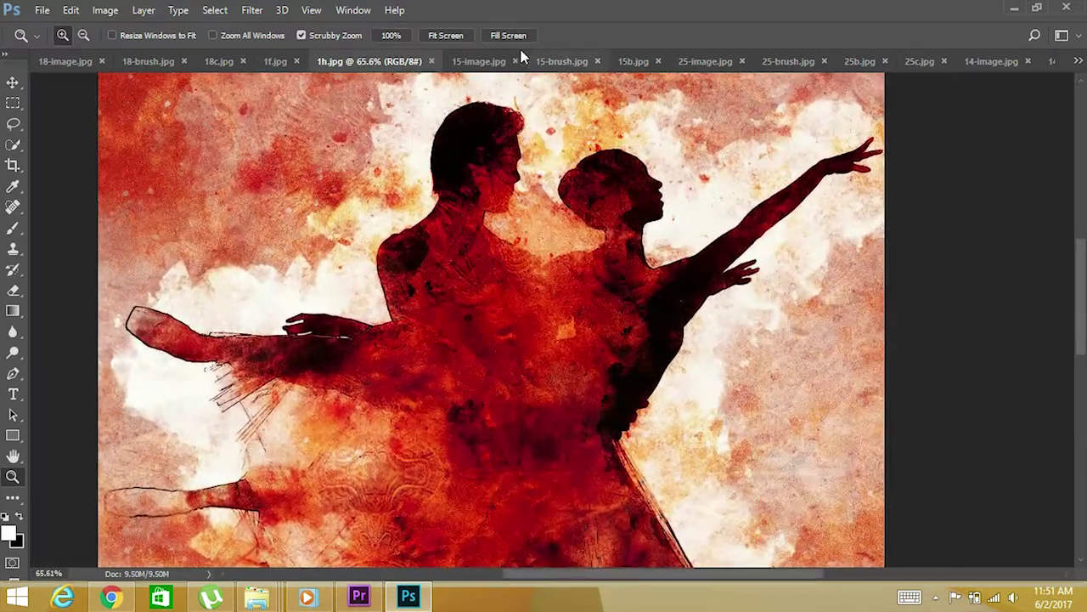
Step: Review lamppost photo 15-image.jpg, its 15-brush mask and orange 15b.jpg result, zoomed in
{"action": "left_click", "coordinate": [483, 64]}
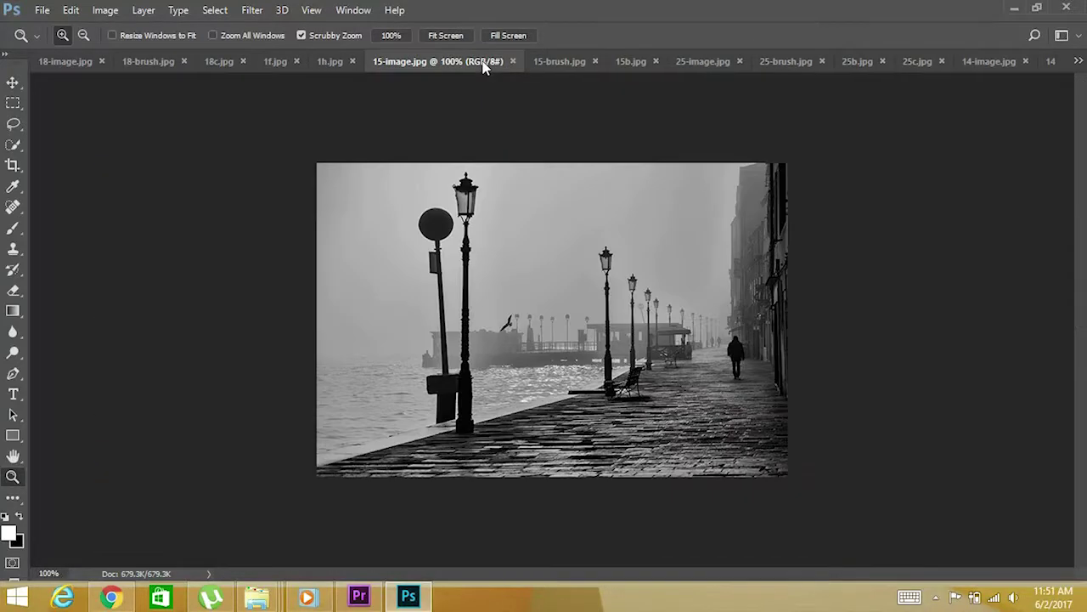
{"action": "left_click", "coordinate": [568, 67]}
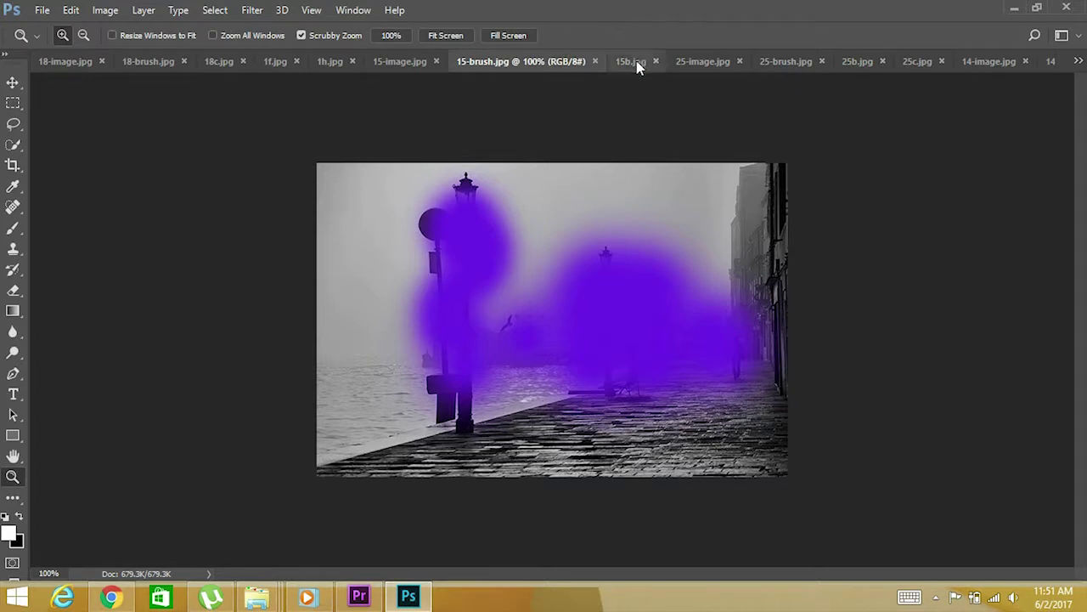
{"action": "left_click", "coordinate": [630, 62]}
{"action": "left_click_drag", "start_coordinate": [613, 257], "coordinate": [645, 276]}
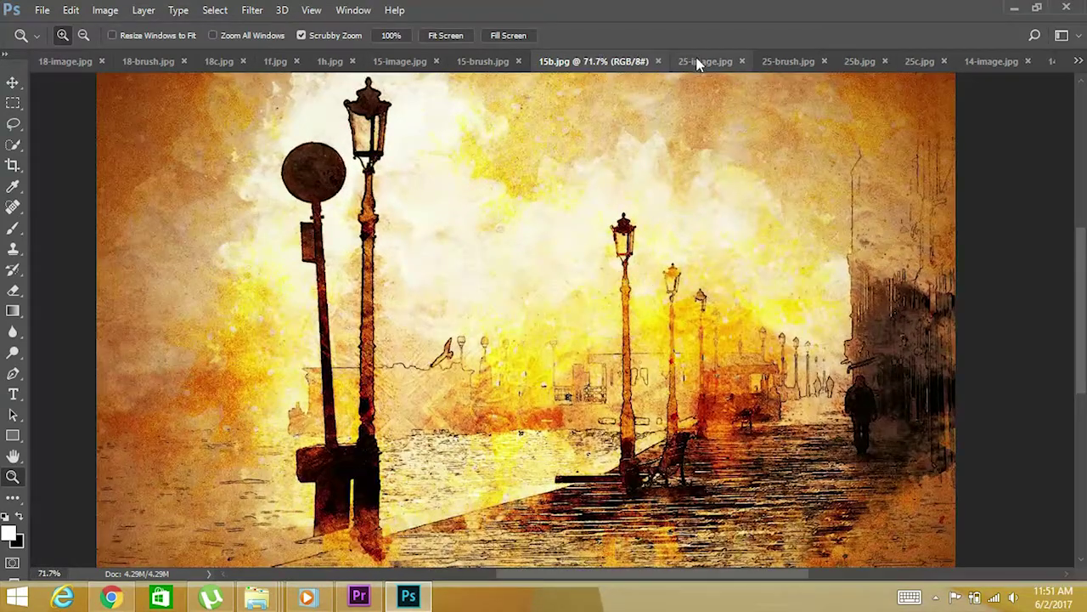
Step: Review car photo 25-image.jpg, its 25-brush mask and the 25b and 25c artworks, zoomed in
{"action": "left_click", "coordinate": [696, 63]}
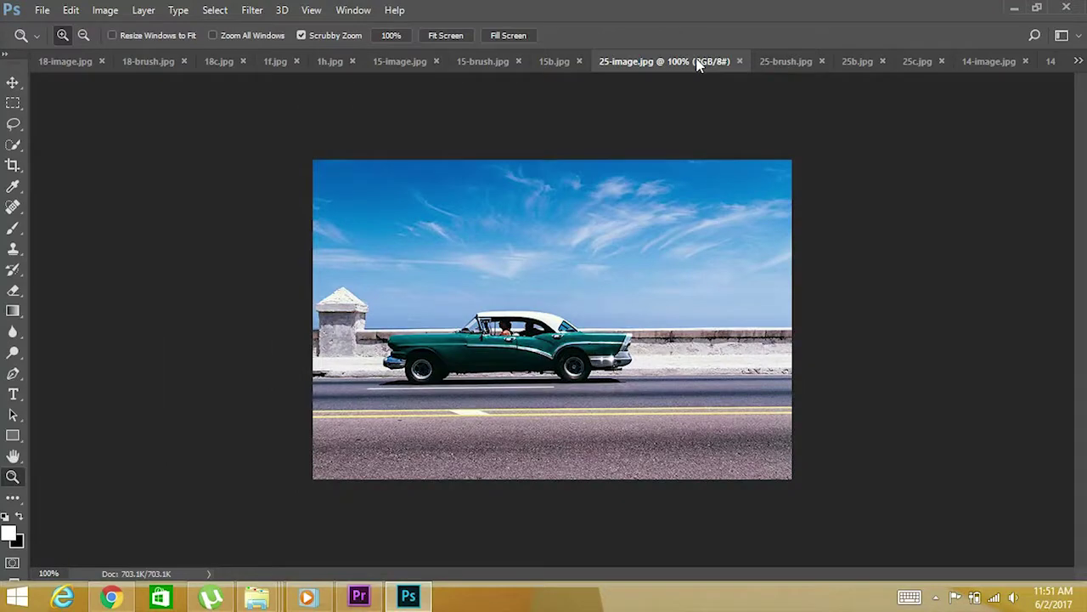
{"action": "left_click", "coordinate": [783, 66]}
{"action": "left_click", "coordinate": [864, 67]}
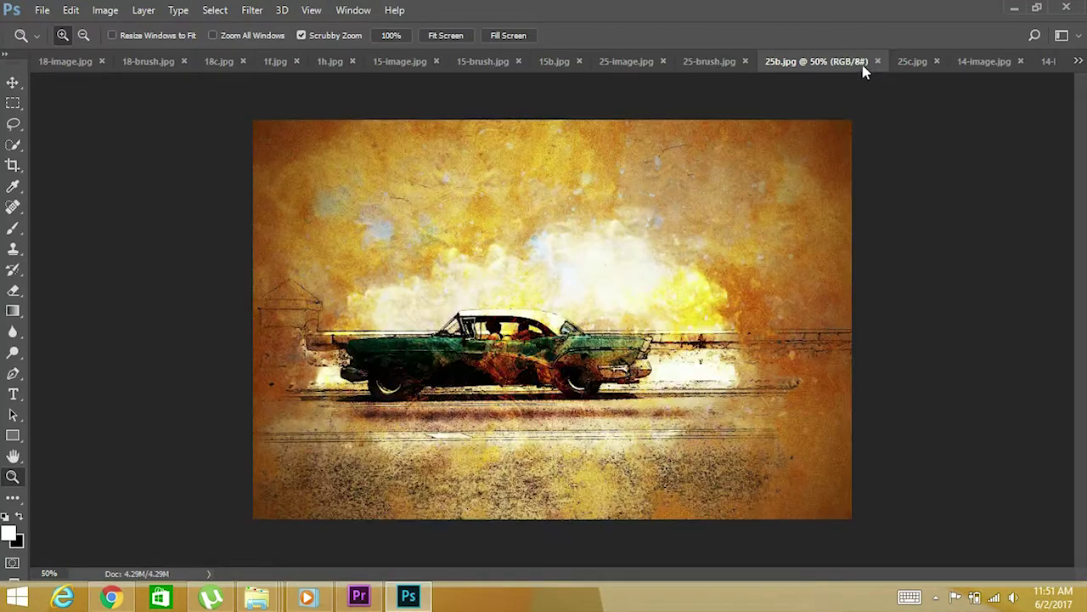
{"action": "left_click_drag", "start_coordinate": [621, 339], "coordinate": [850, 77]}
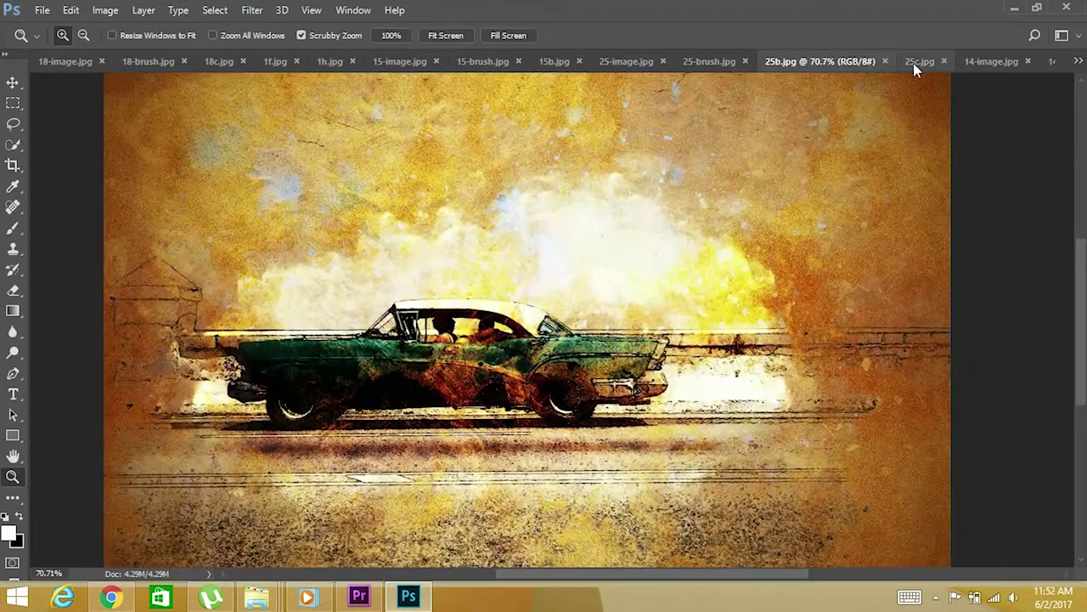
{"action": "left_click", "coordinate": [918, 63]}
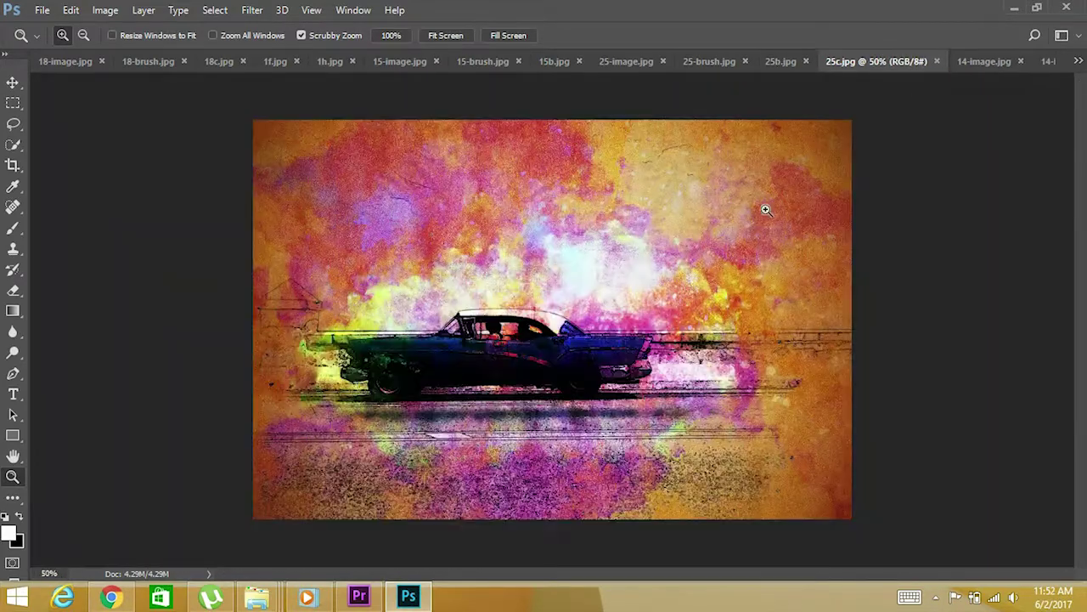
{"action": "left_click_drag", "start_coordinate": [597, 283], "coordinate": [665, 237]}
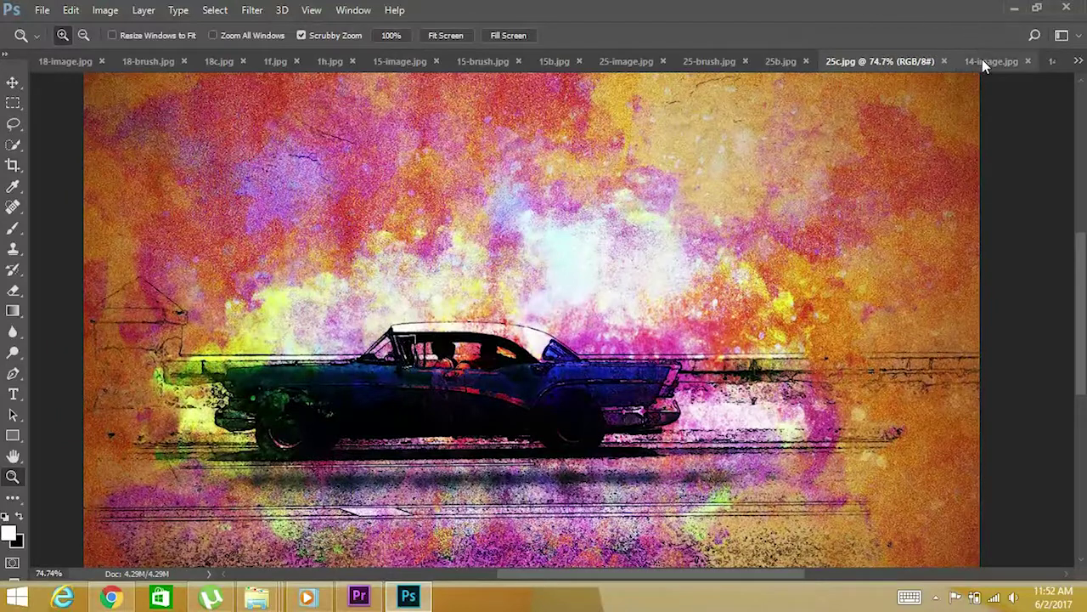
Step: Show 14-image.jpg, its 14-brush.jpg mask and the warm 14b.jpg portrait, zoomed in
{"action": "left_click", "coordinate": [983, 61]}
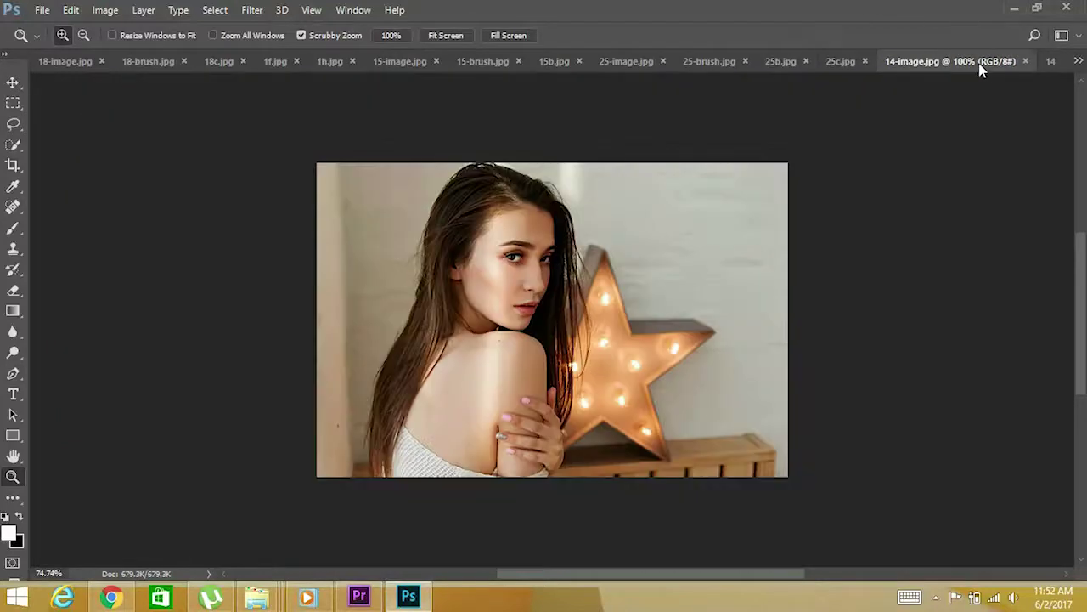
{"action": "left_click", "coordinate": [1053, 63]}
{"action": "left_click", "coordinate": [1078, 61]}
{"action": "left_click", "coordinate": [990, 311]}
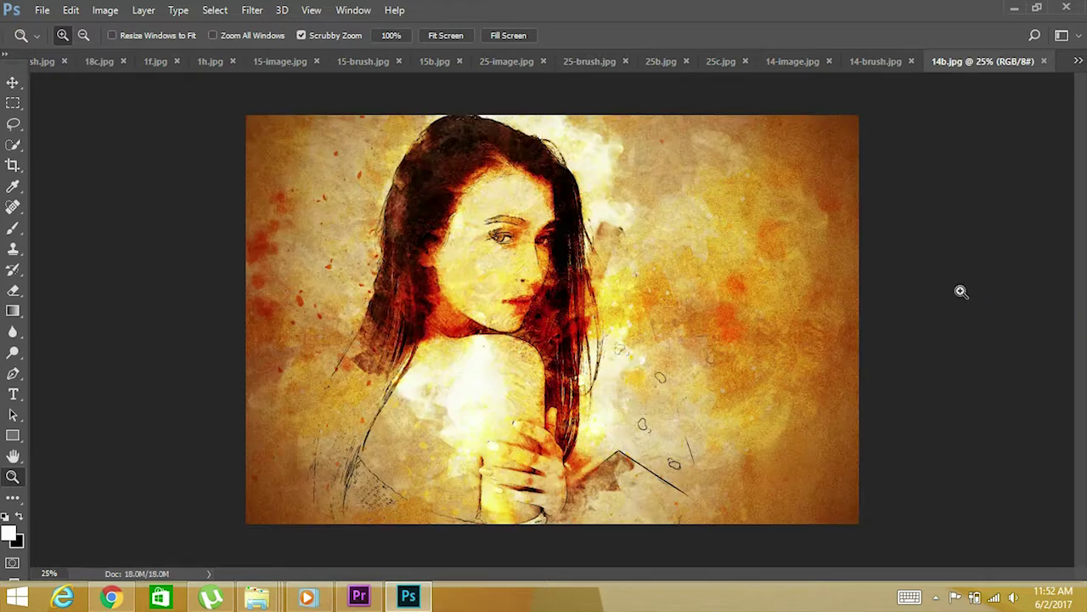
{"action": "left_click_drag", "start_coordinate": [555, 312], "coordinate": [705, 218]}
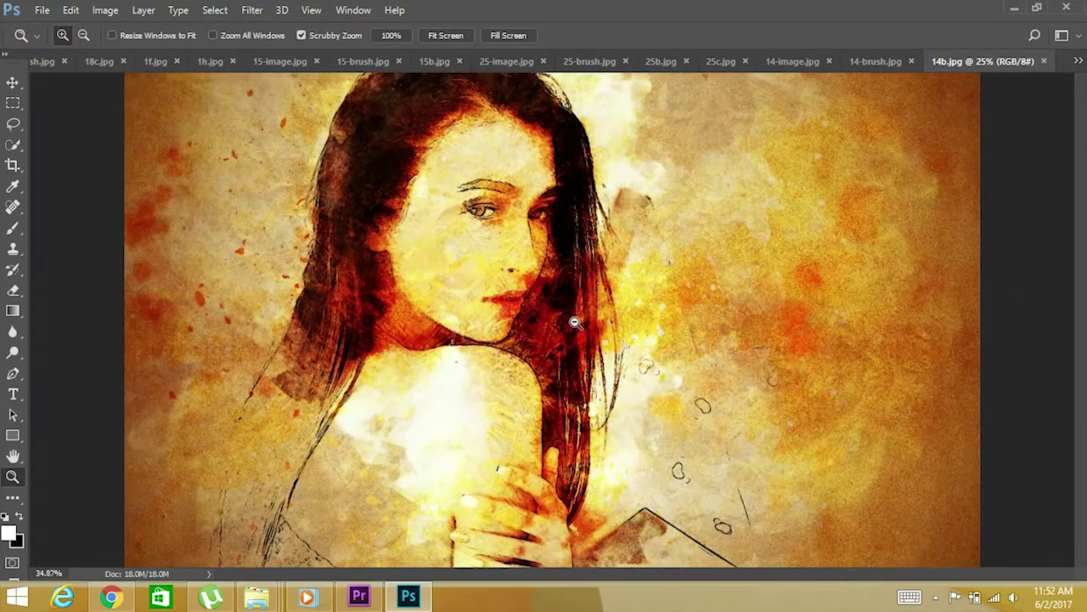
Step: Zoom in on the green 14d.jpg and blue 14e.jpg portraits, then show 21-image.jpg
{"action": "left_click", "coordinate": [1078, 61]}
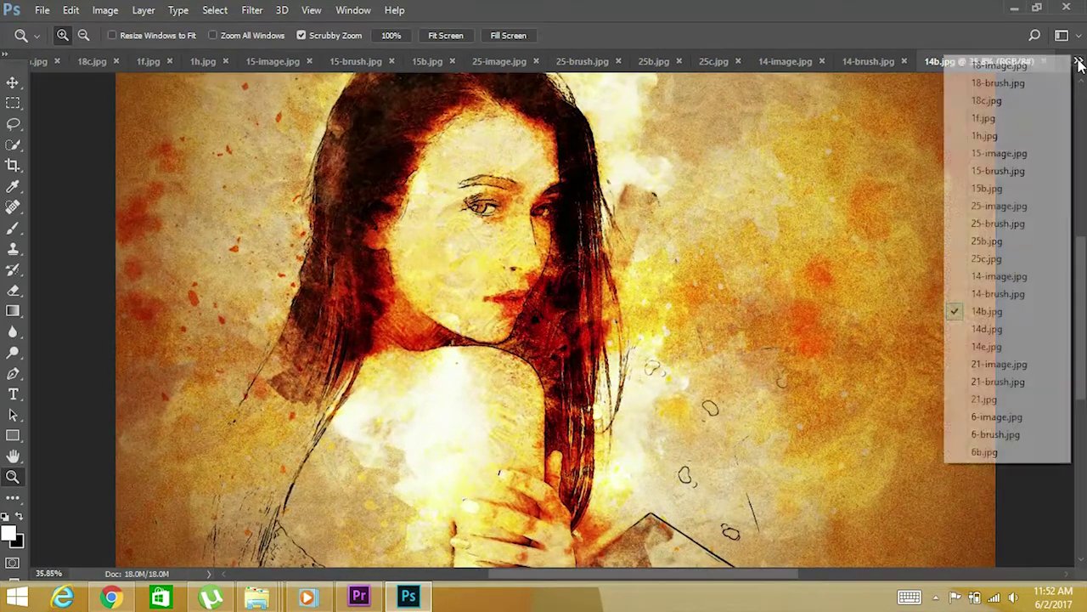
{"action": "left_click", "coordinate": [1000, 336]}
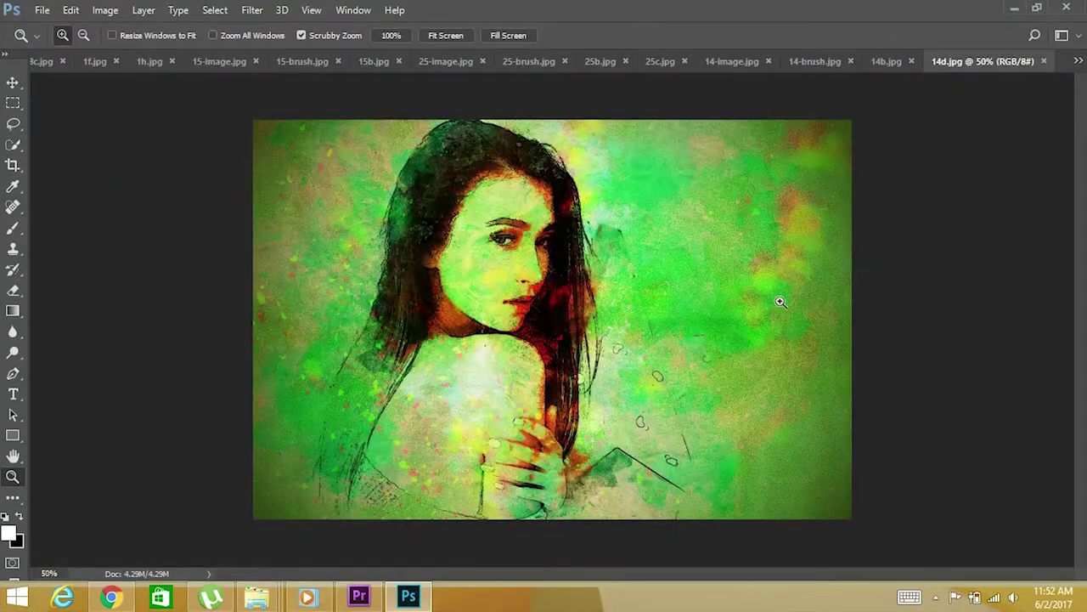
{"action": "left_click_drag", "start_coordinate": [670, 296], "coordinate": [694, 303]}
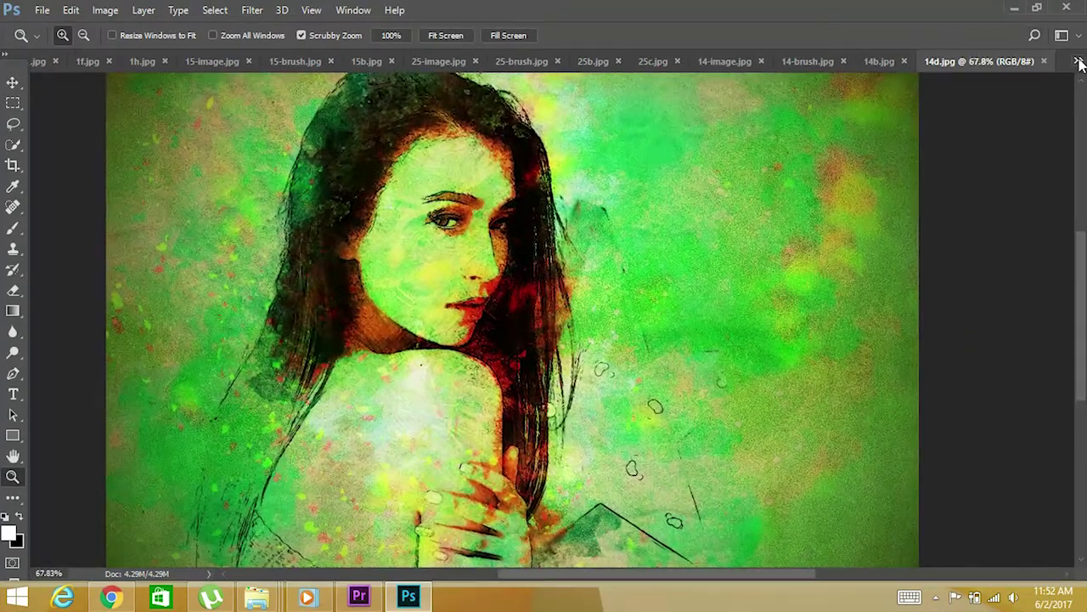
{"action": "left_click", "coordinate": [1078, 62]}
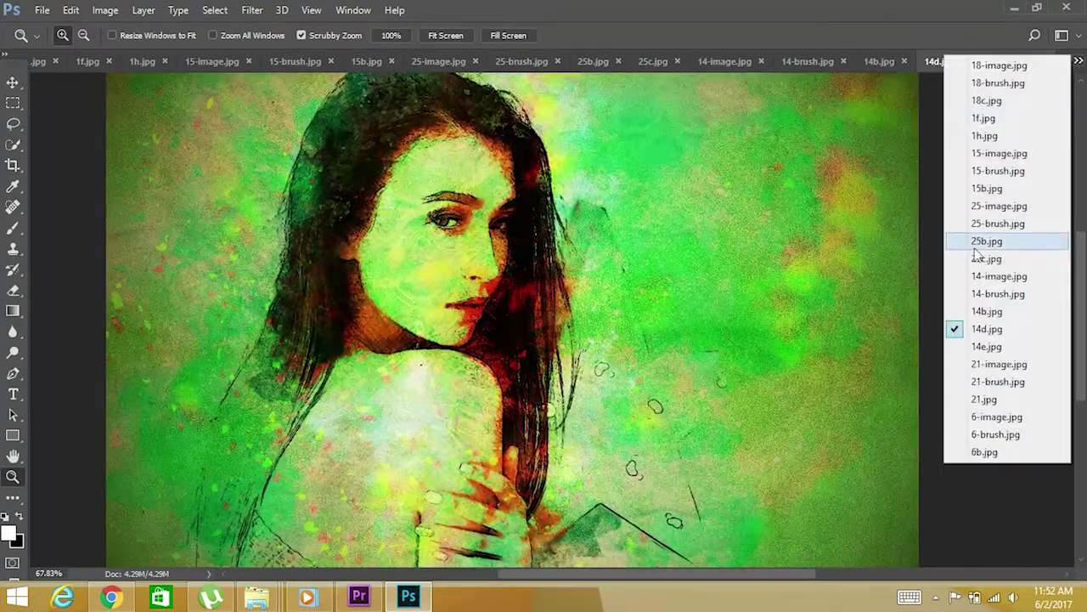
{"action": "left_click", "coordinate": [986, 347]}
{"action": "left_click_drag", "start_coordinate": [645, 294], "coordinate": [685, 300]}
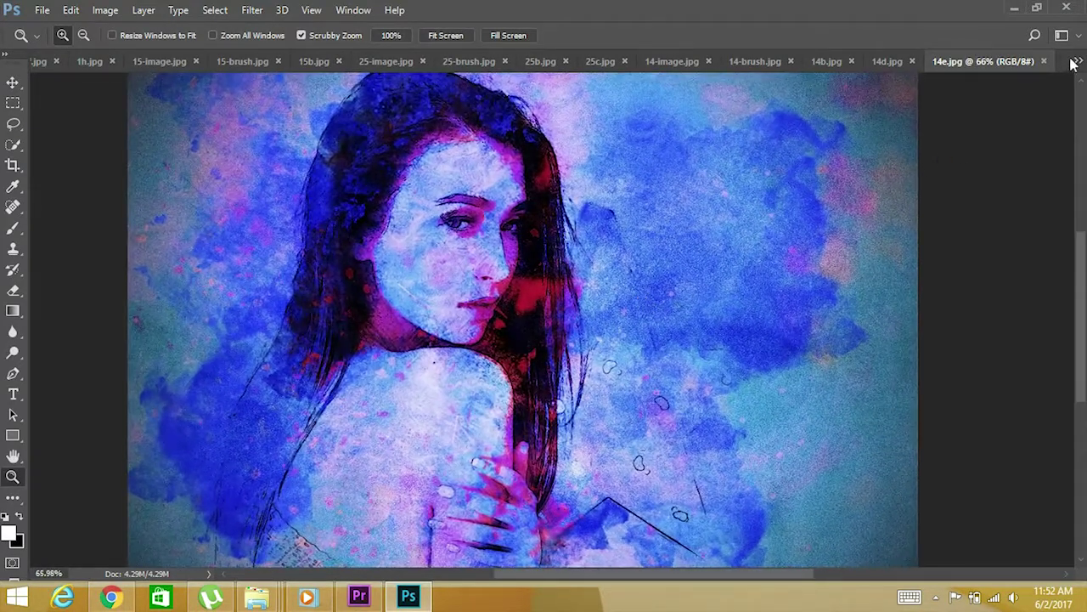
{"action": "left_click", "coordinate": [1078, 62]}
{"action": "left_click", "coordinate": [988, 365]}
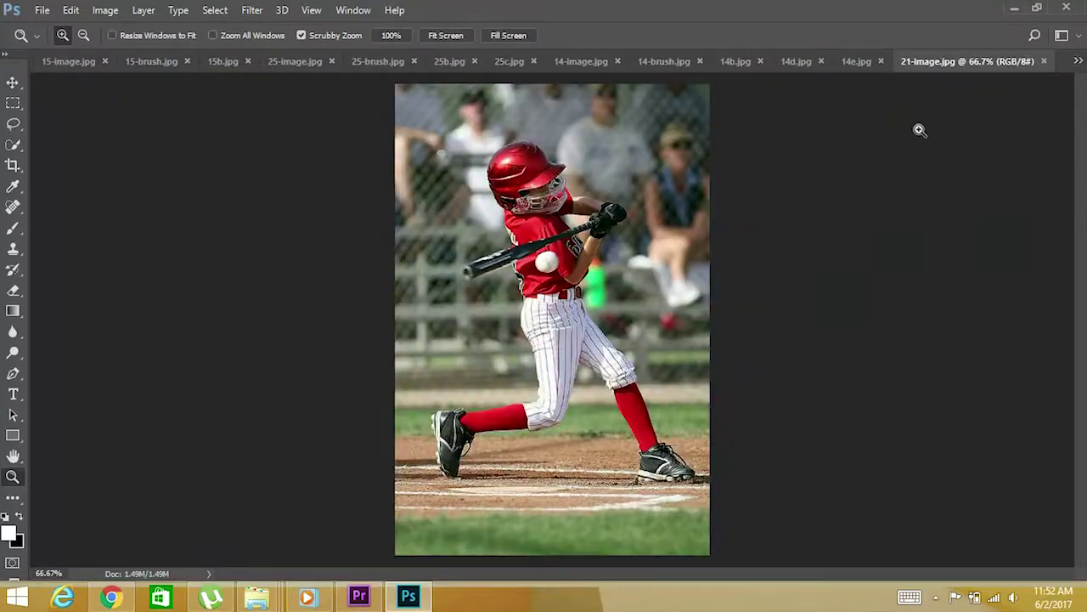
Step: Show the 21-brush.jpg mask and zoom into the painted batter artwork 21.jpg
{"action": "left_click", "coordinate": [1078, 62]}
{"action": "left_click", "coordinate": [992, 382]}
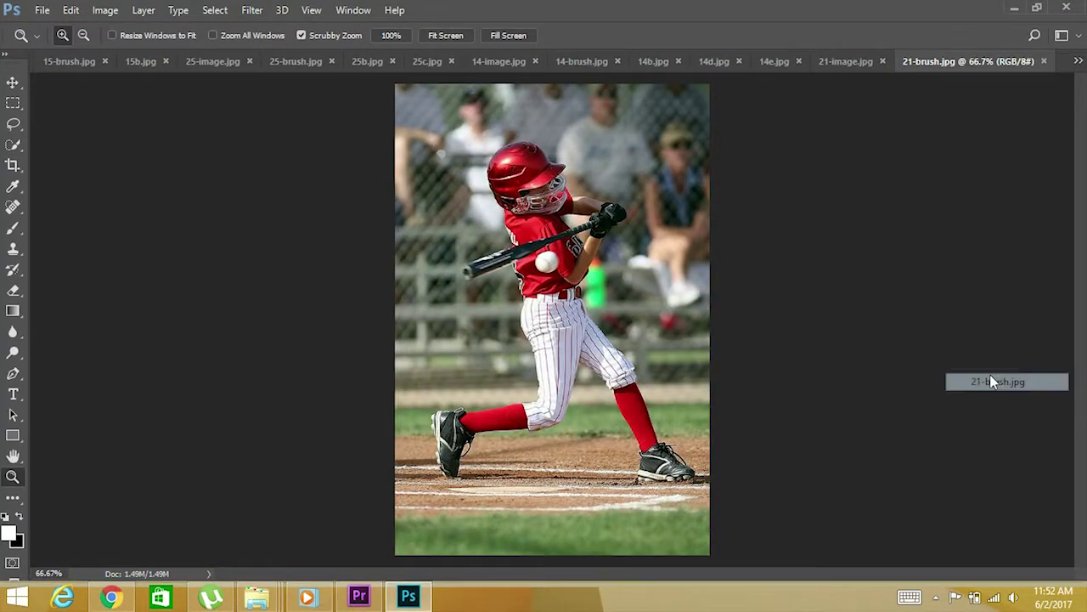
{"action": "left_click", "coordinate": [1078, 62]}
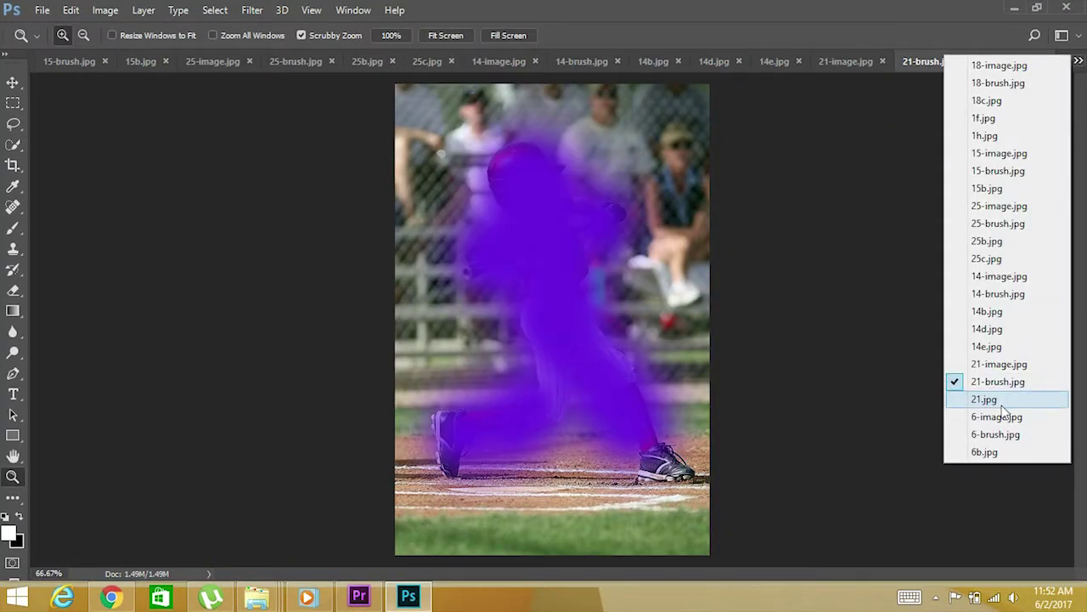
{"action": "left_click", "coordinate": [1001, 405]}
{"action": "mouse_move", "coordinate": [576, 302]}
{"action": "left_mouse_down"}
{"action": "mouse_move", "coordinate": [610, 304]}
{"action": "mouse_move", "coordinate": [619, 271]}
{"action": "mouse_move", "coordinate": [629, 276]}
{"action": "left_mouse_up"}
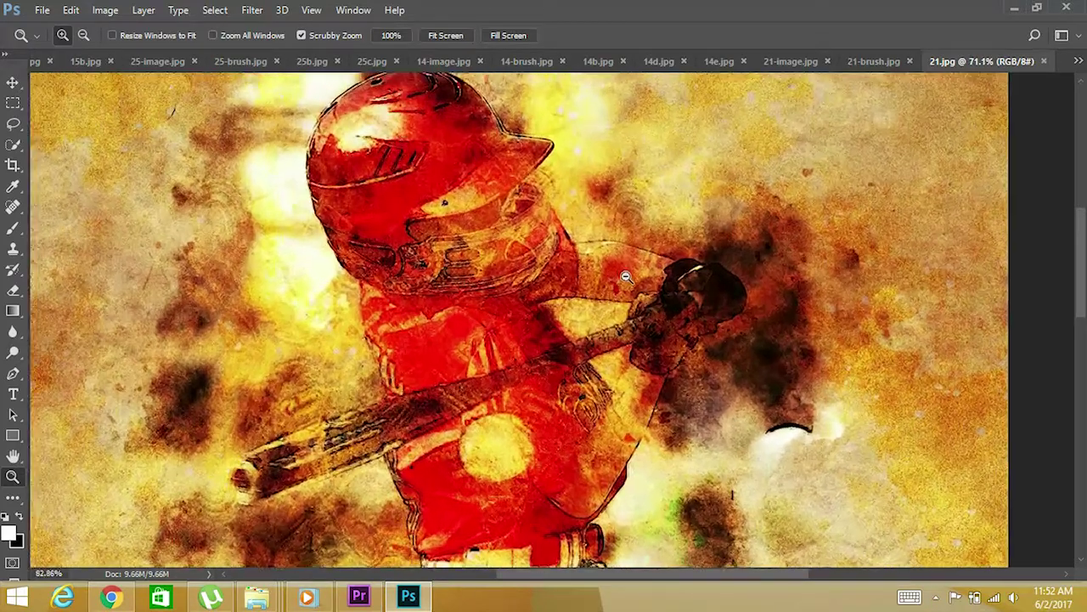
Step: Review 6-image.jpg, 6-brush.jpg and 6b.jpg, zooming in on the woman's shoulder and face
{"action": "left_click", "coordinate": [1077, 64]}
{"action": "left_click", "coordinate": [998, 416]}
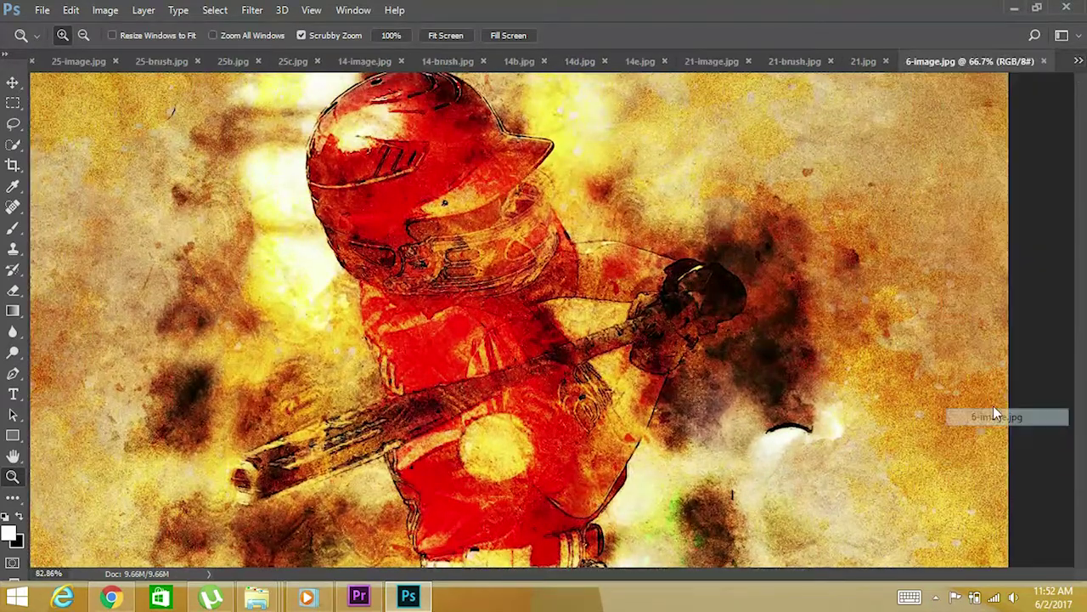
{"action": "left_click", "coordinate": [1077, 61]}
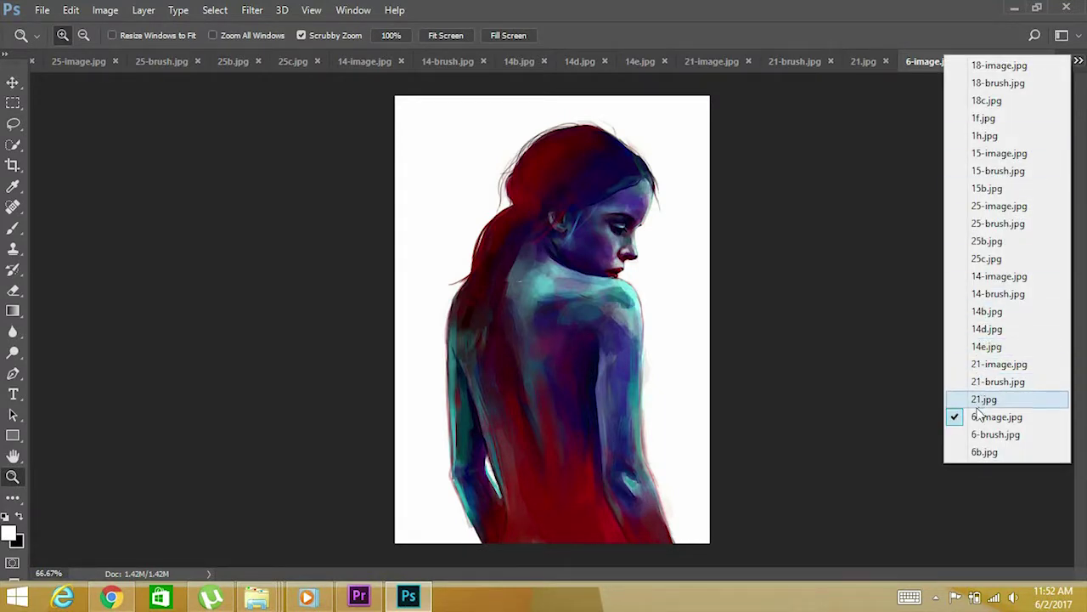
{"action": "left_click", "coordinate": [984, 436]}
{"action": "left_click", "coordinate": [1078, 63]}
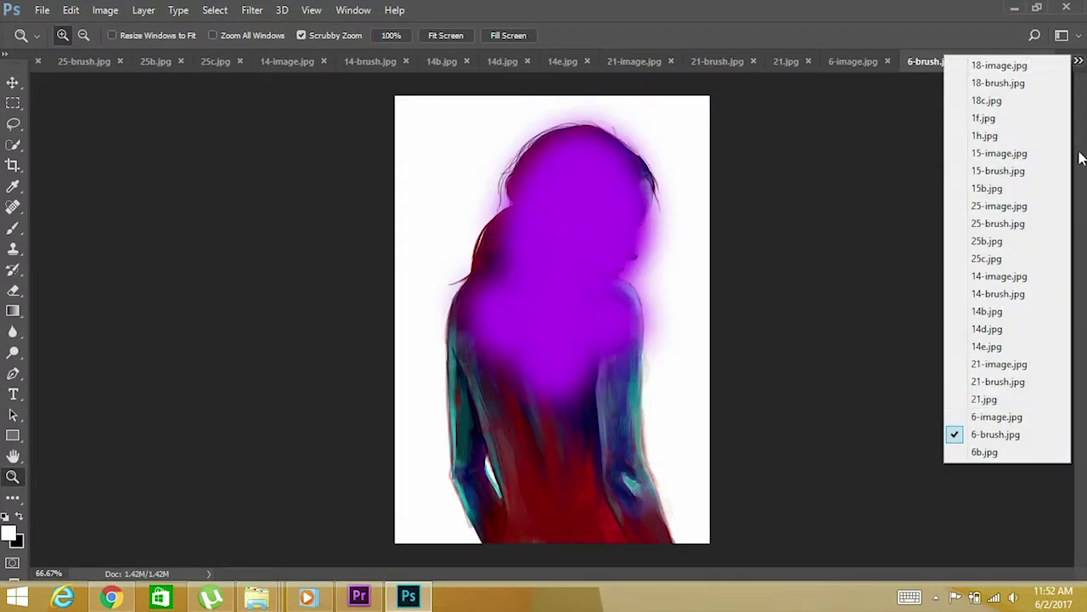
{"action": "left_click", "coordinate": [977, 451]}
{"action": "left_click", "coordinate": [623, 297]}
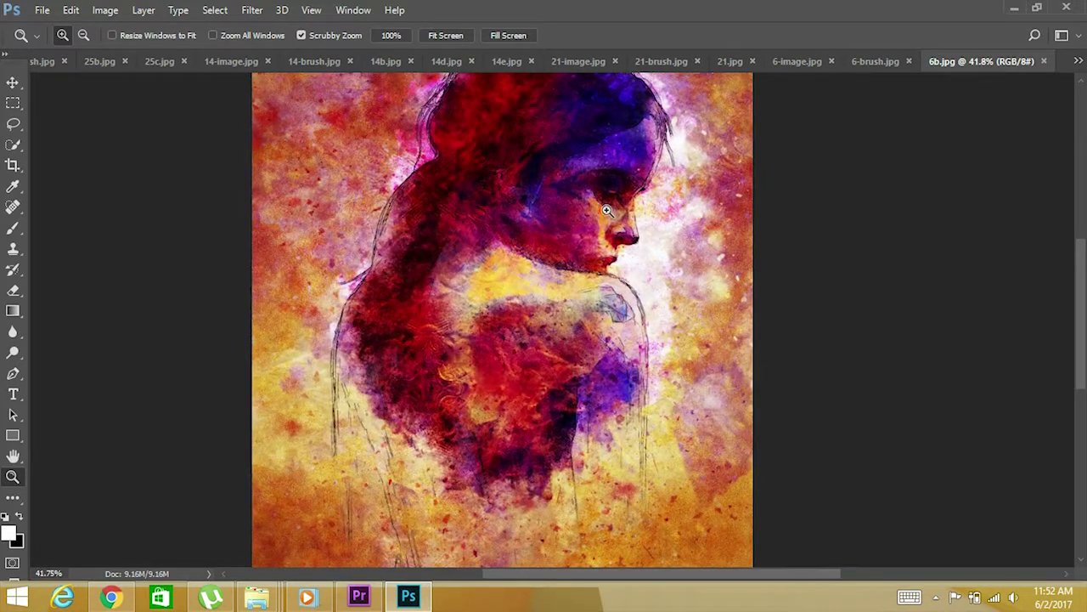
{"action": "left_click_drag", "start_coordinate": [607, 210], "coordinate": [674, 312]}
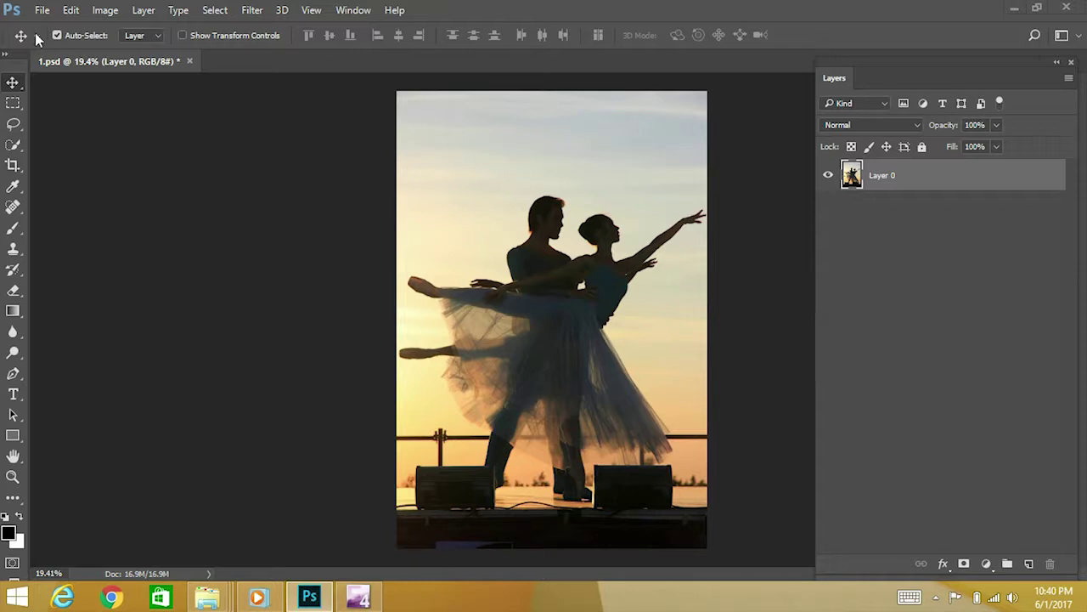
{"action": "left_click", "coordinate": [104, 11]}
{"action": "mouse_move", "coordinate": [114, 28]}
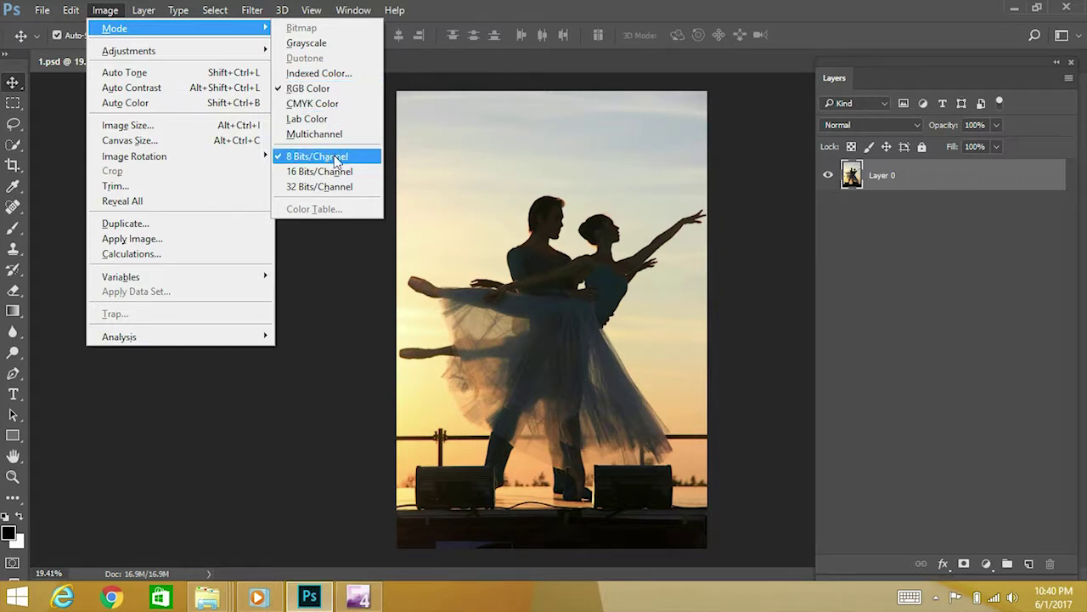
{"action": "left_click", "coordinate": [336, 88]}
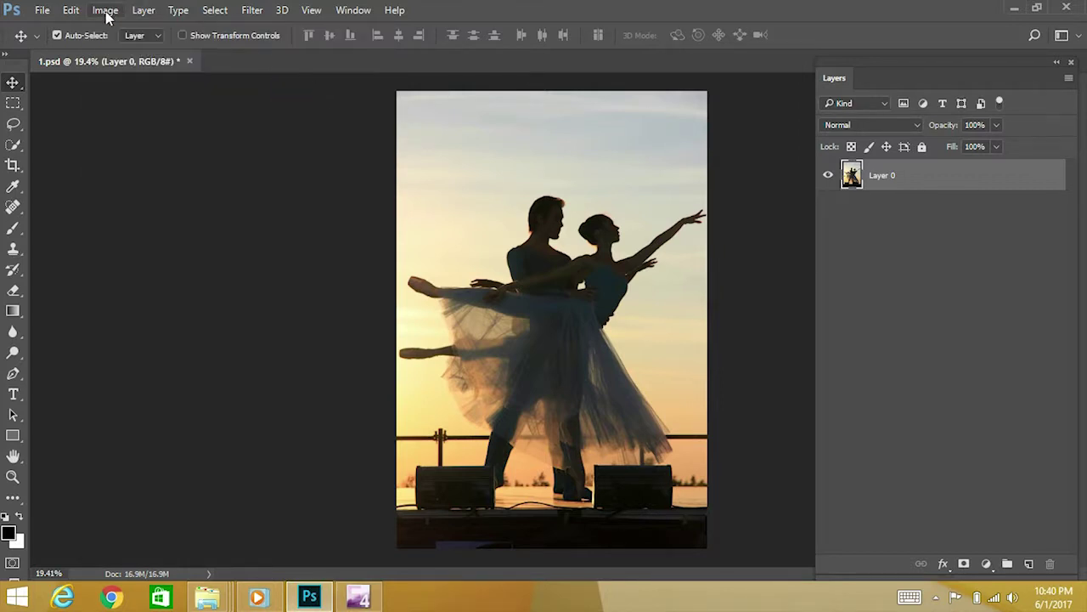
{"action": "left_click", "coordinate": [105, 12]}
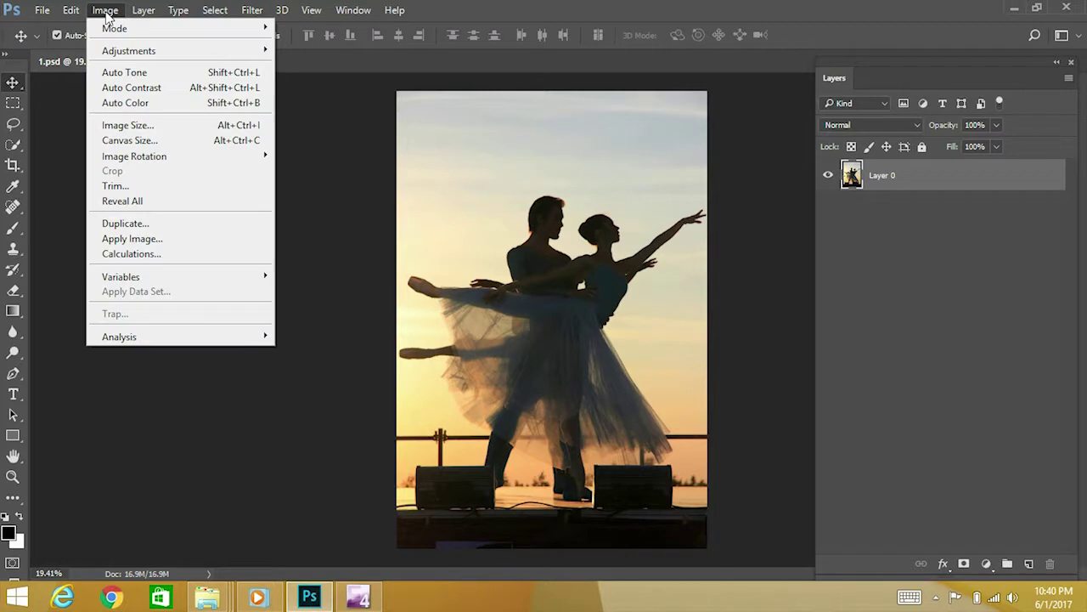
Step: Resize the image to 3000 × 4427 px at 300 ppi, then zoom out to fit
{"action": "left_click", "coordinate": [136, 129]}
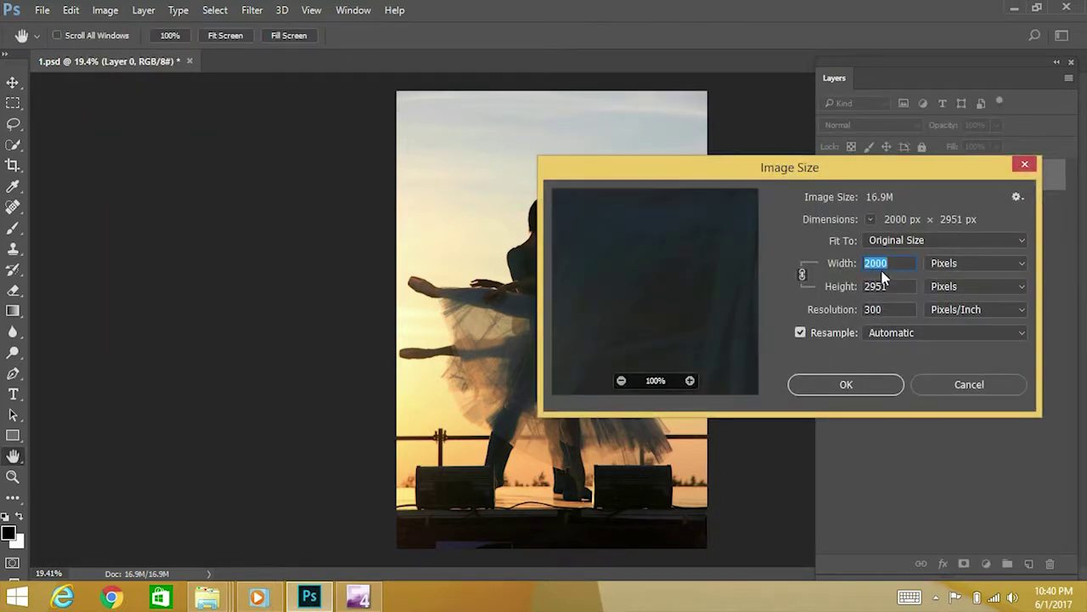
{"action": "left_click_drag", "start_coordinate": [826, 182], "coordinate": [883, 107]}
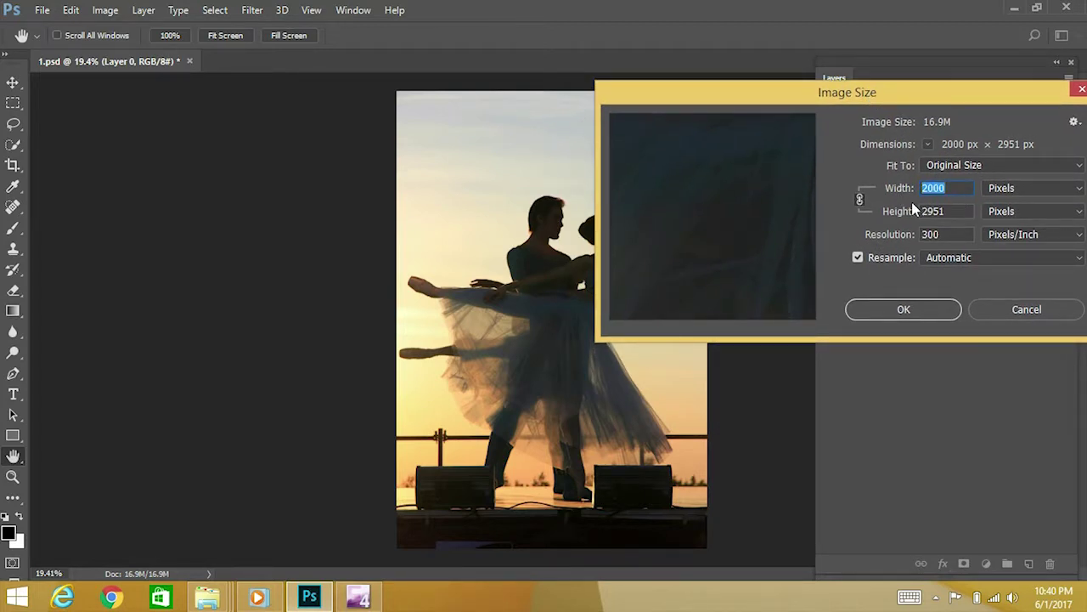
{"action": "left_click", "coordinate": [932, 188]}
{"action": "key", "text": "BackSpace"}
{"action": "type", "text": "3"}
{"action": "double_click", "coordinate": [945, 236]}
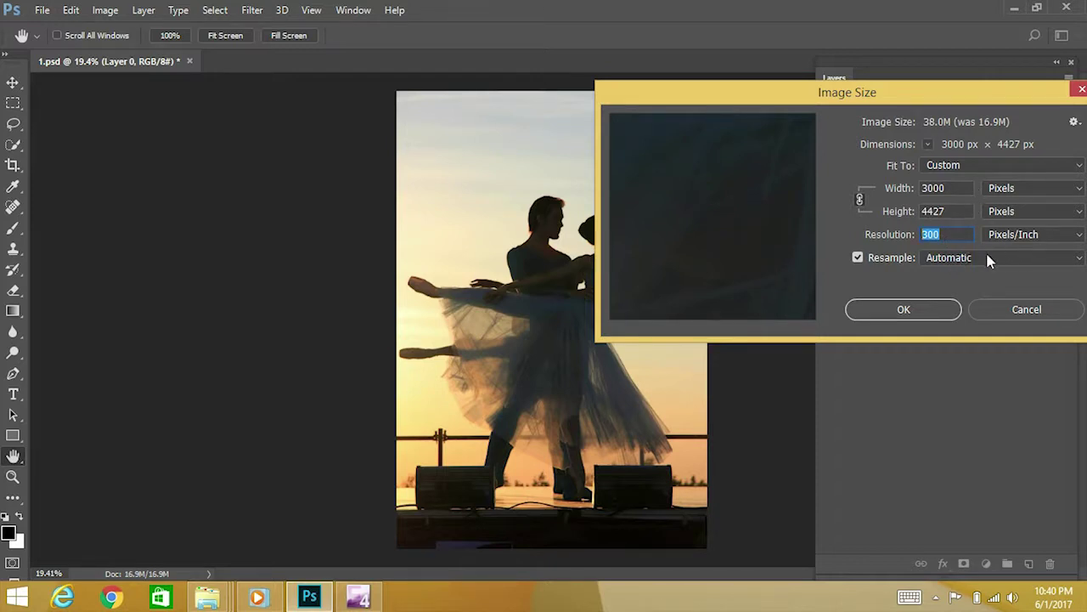
{"action": "left_click_drag", "start_coordinate": [940, 103], "coordinate": [857, 104]}
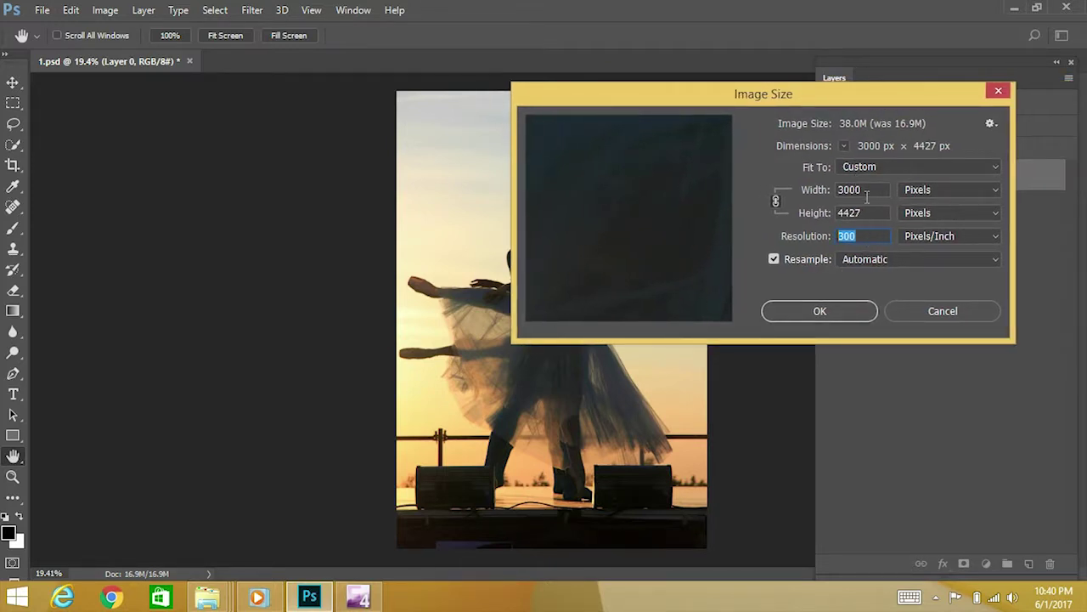
{"action": "left_click", "coordinate": [820, 311]}
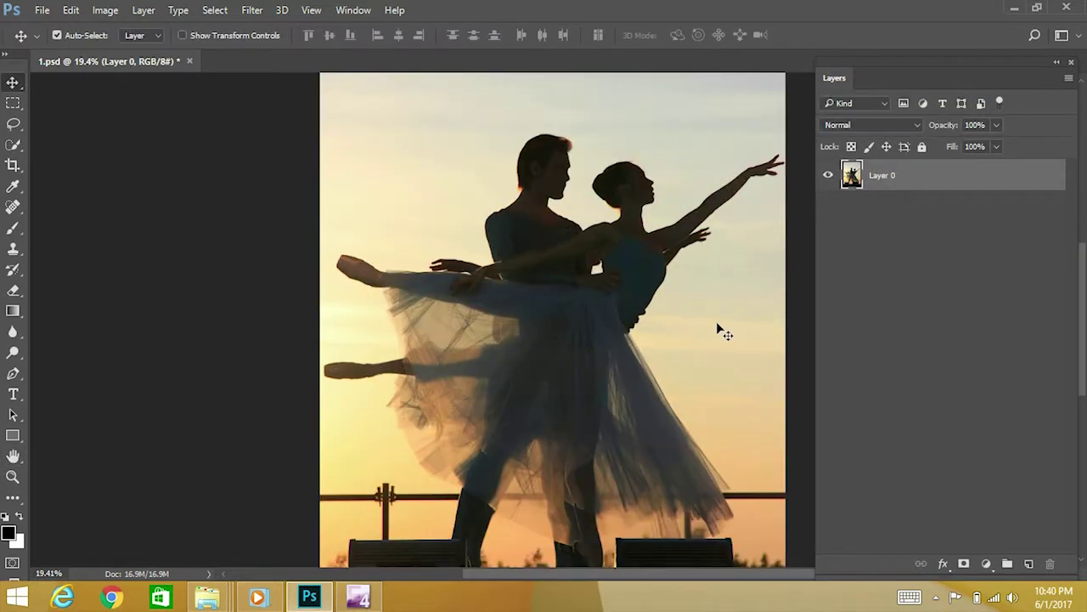
{"action": "key", "text": "ctrl+minus"}
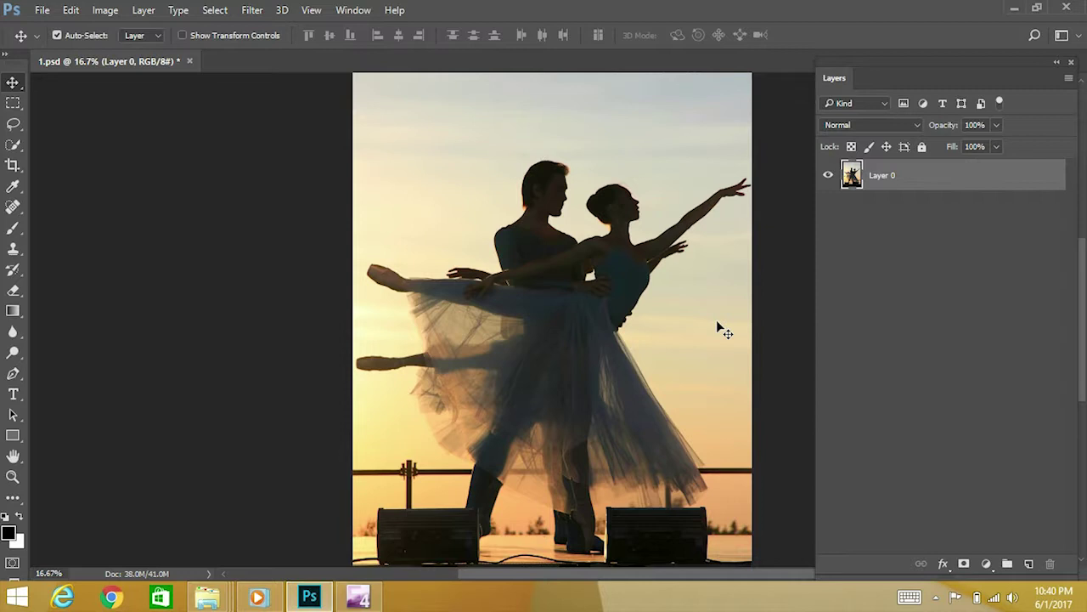
{"action": "left_click", "coordinate": [73, 12]}
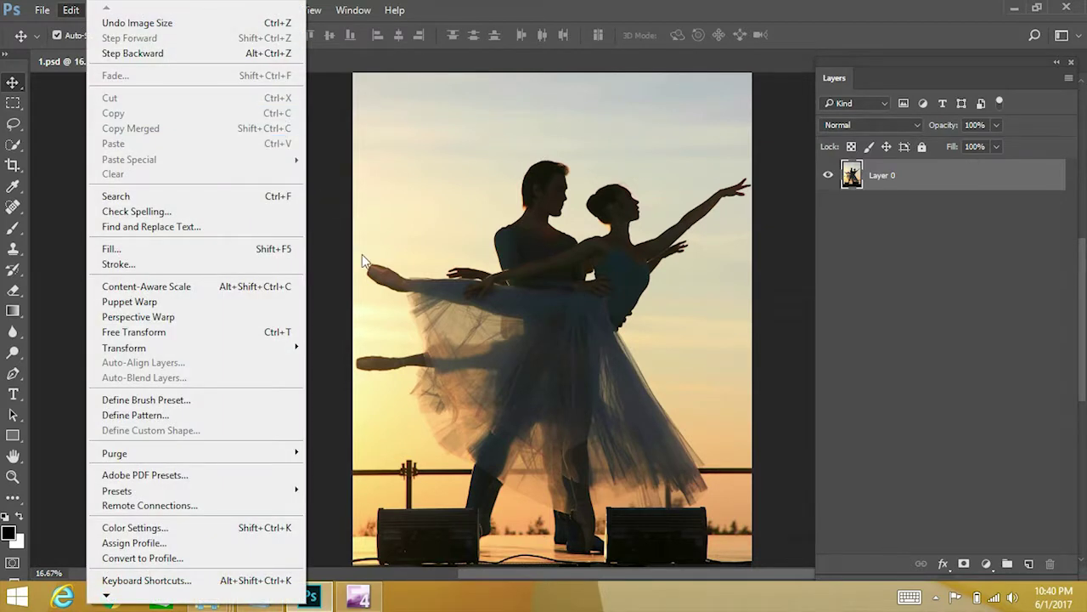
{"action": "mouse_move", "coordinate": [116, 490]}
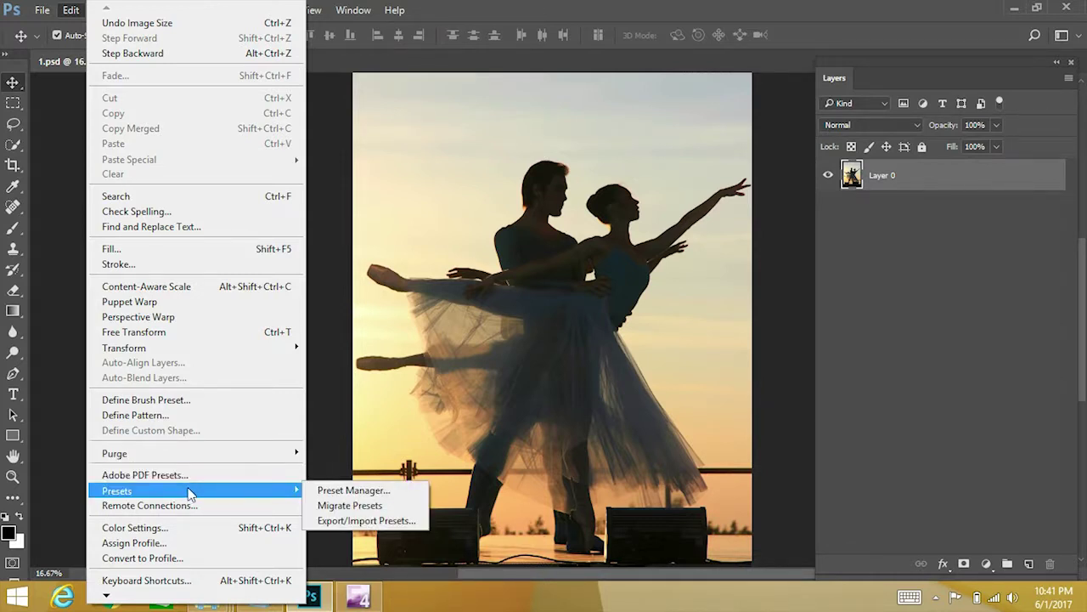
Step: Load Sando Brushes.abr into the Brushes presets through the Preset Manager
{"action": "left_click", "coordinate": [381, 490]}
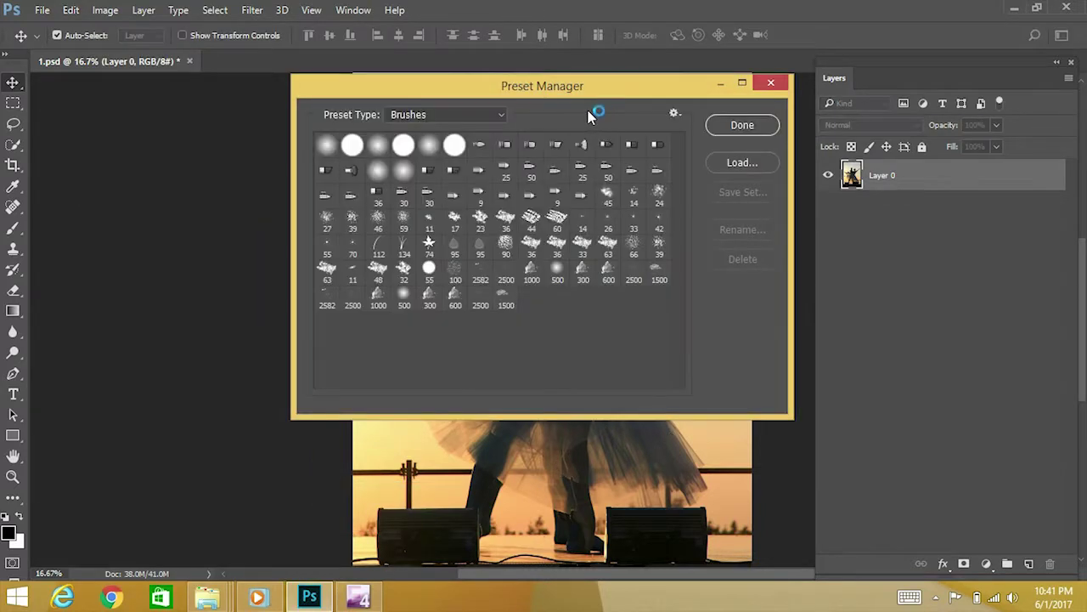
{"action": "left_click", "coordinate": [437, 116]}
{"action": "left_click", "coordinate": [434, 133]}
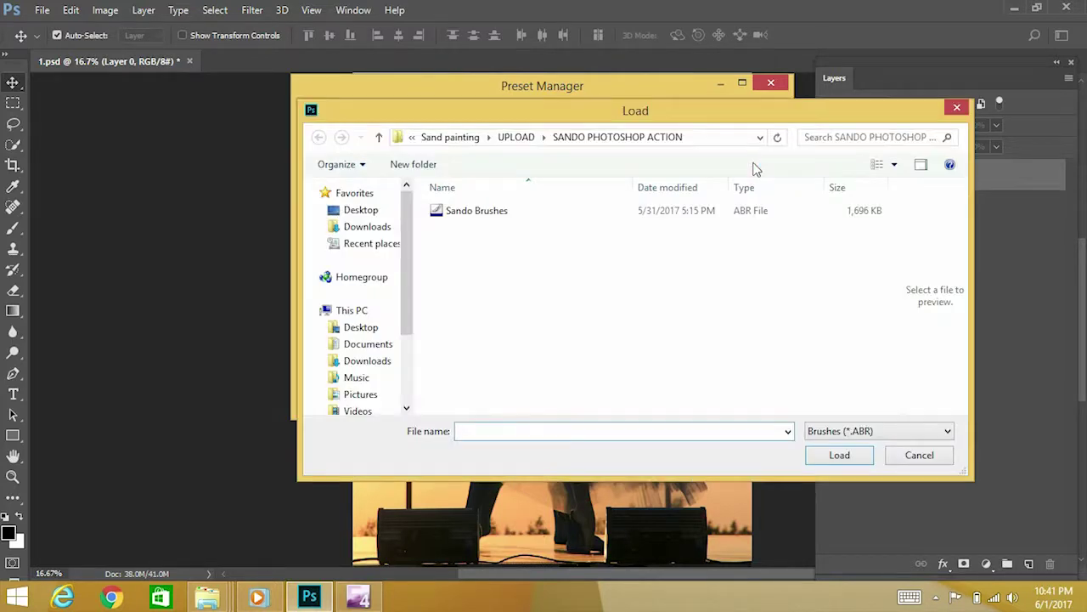
{"action": "left_click", "coordinate": [502, 214]}
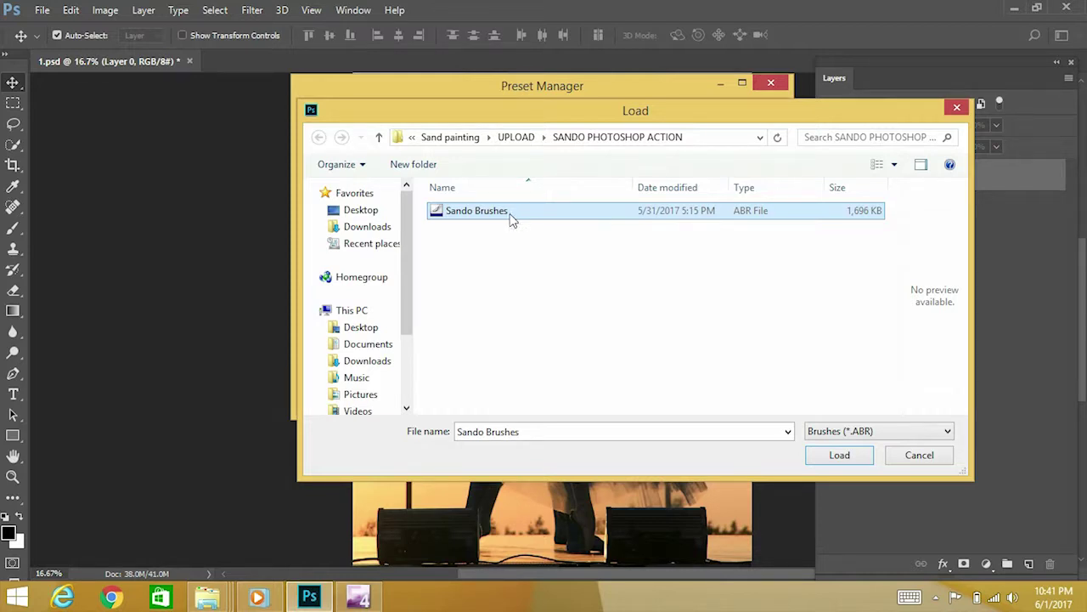
{"action": "left_click", "coordinate": [845, 459]}
{"action": "left_click", "coordinate": [841, 456]}
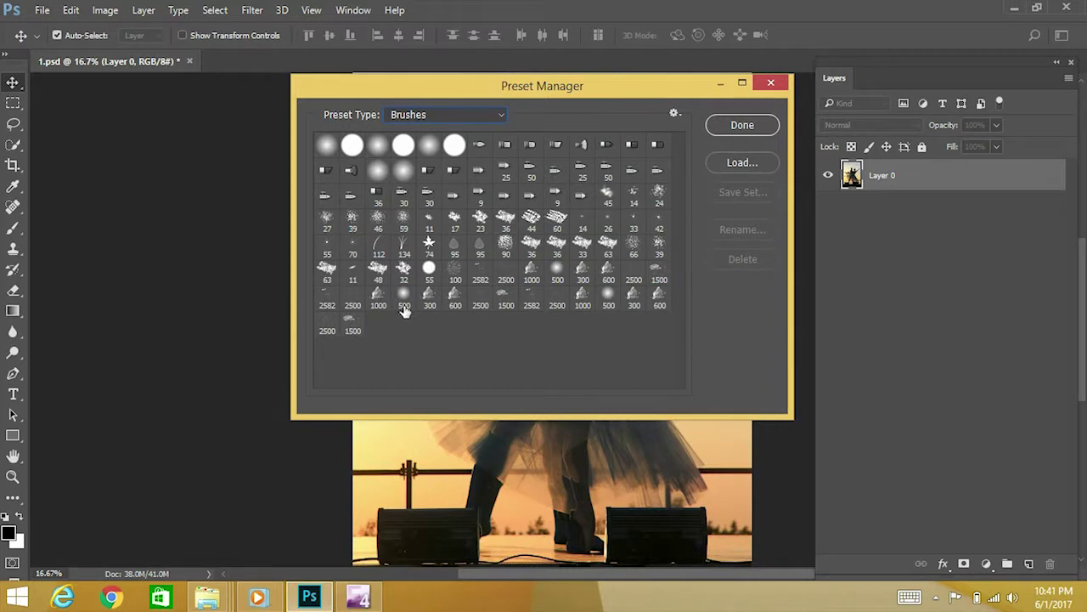
Step: Load Sando Patterns.pat as pattern presets and close the Preset Manager with Done
{"action": "left_click", "coordinate": [474, 116]}
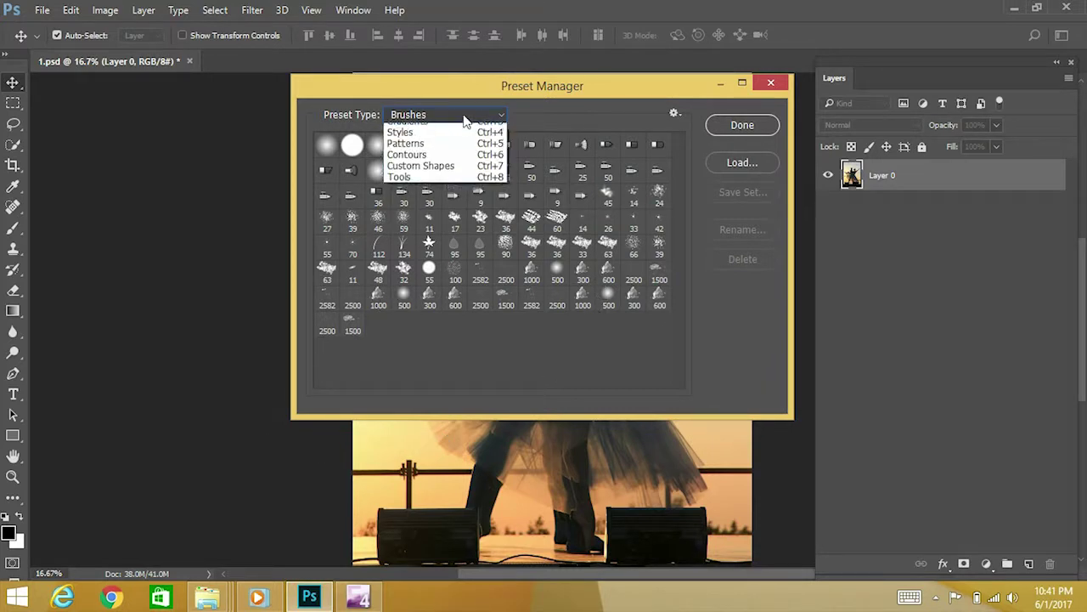
{"action": "left_click", "coordinate": [423, 174]}
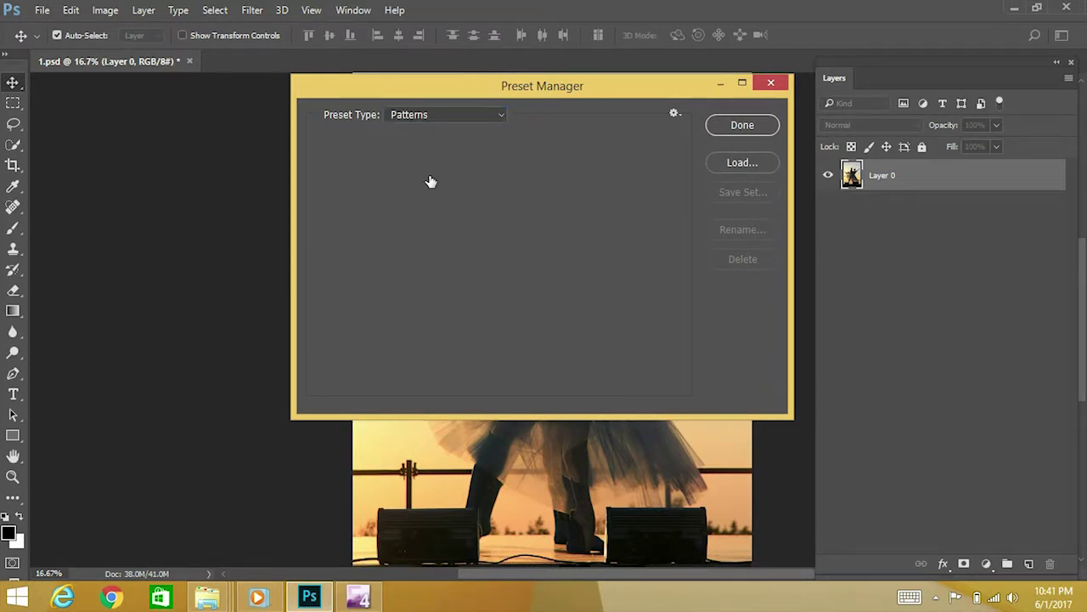
{"action": "left_click", "coordinate": [744, 164]}
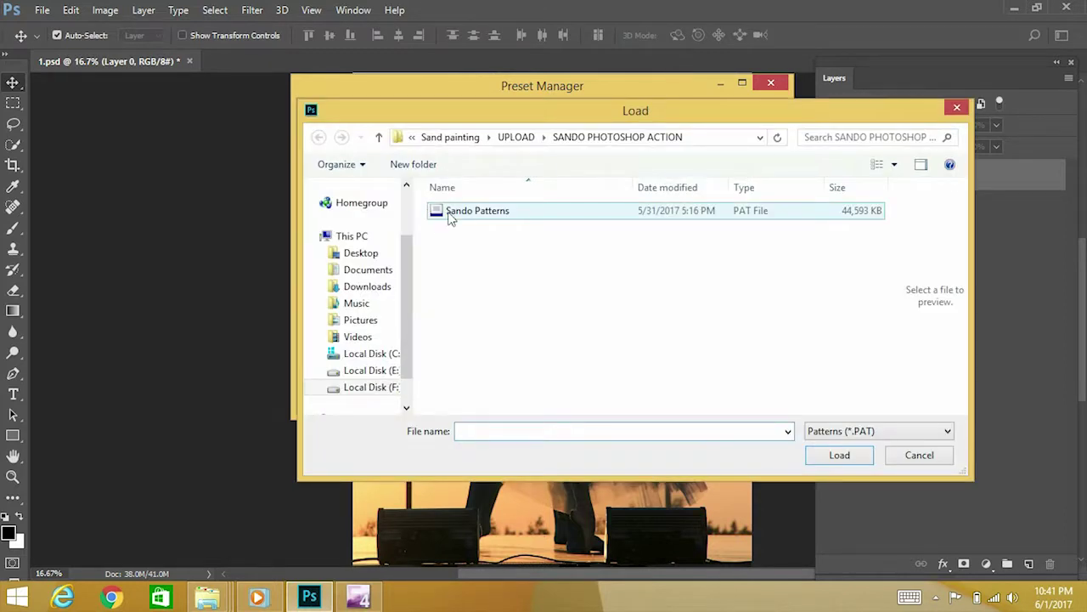
{"action": "left_click", "coordinate": [465, 212]}
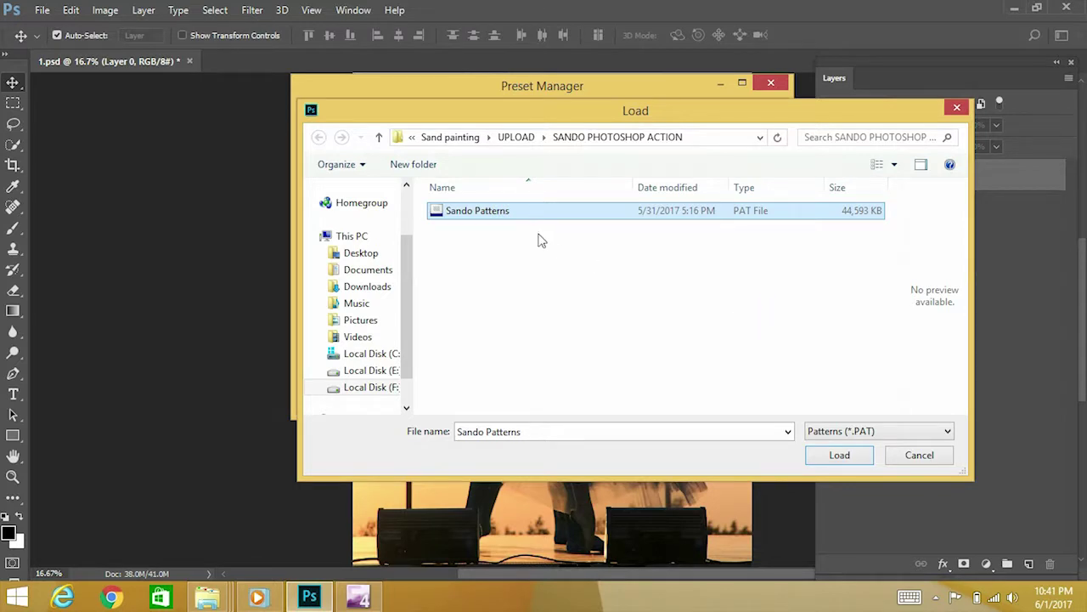
{"action": "left_click", "coordinate": [858, 464]}
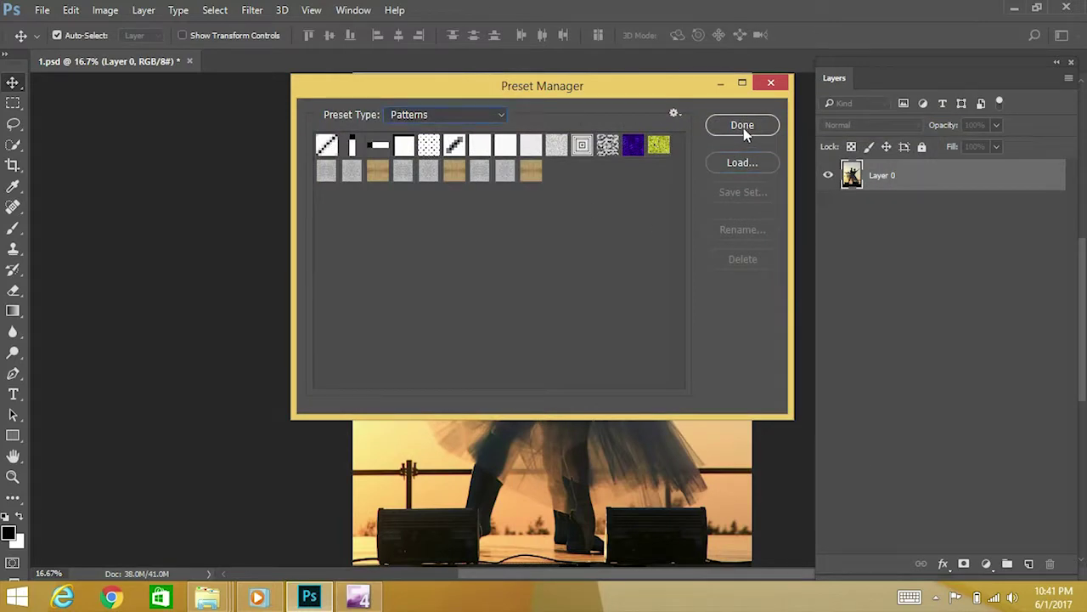
{"action": "left_click", "coordinate": [743, 127]}
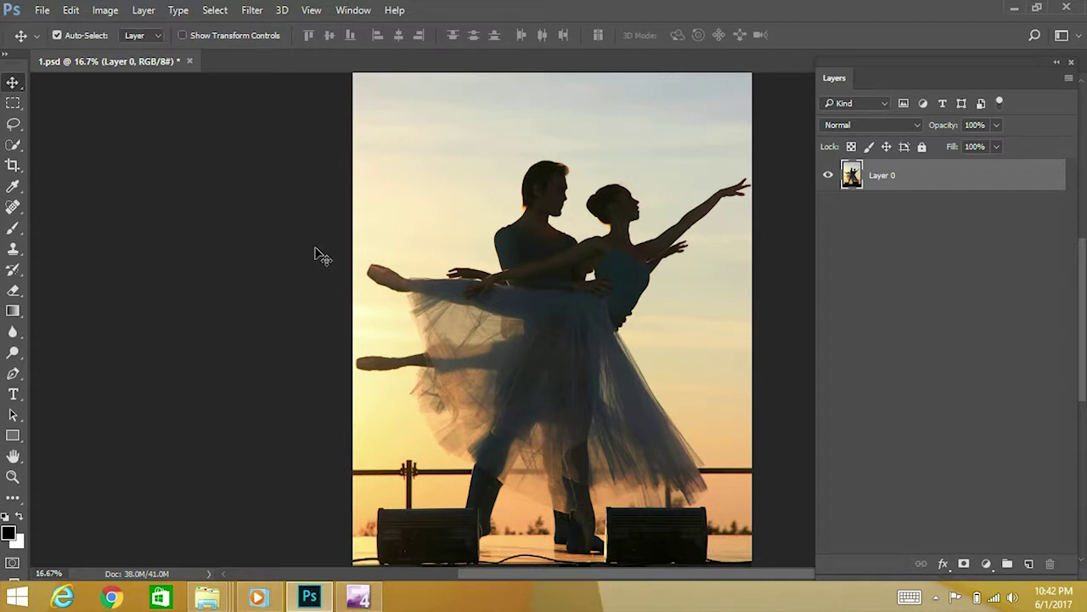
Step: Create a blank layer named 'Wallow' with Layer > New > Layer
{"action": "left_click", "coordinate": [144, 10]}
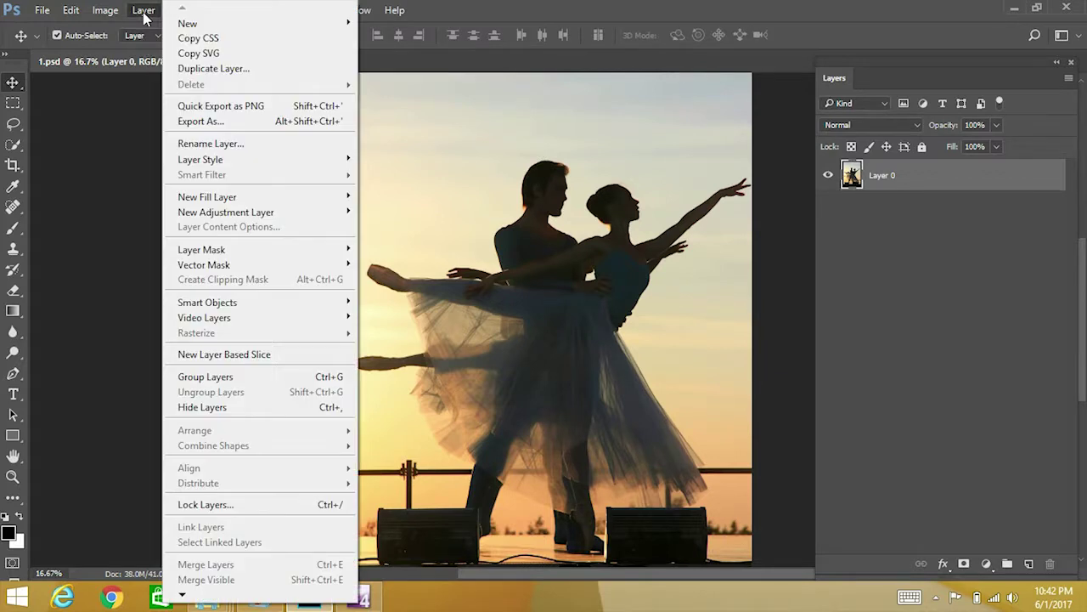
{"action": "mouse_move", "coordinate": [187, 23]}
{"action": "left_click", "coordinate": [93, 24]}
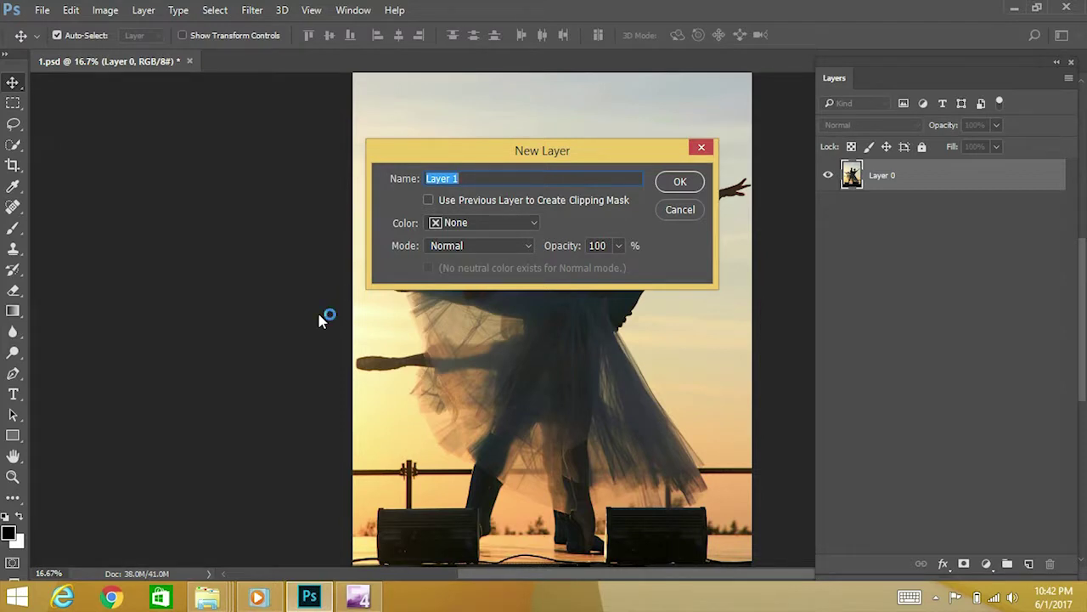
{"action": "type", "text": "Wallow"}
{"action": "left_click", "coordinate": [688, 183]}
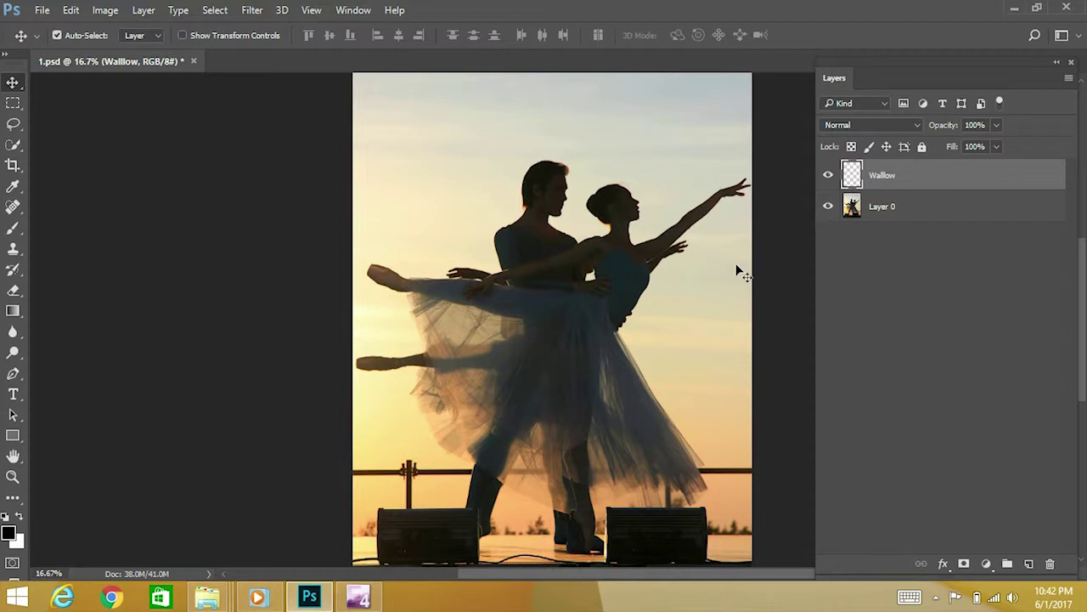
Step: Set the foreground colour to bright blue #0f0ff2
{"action": "left_click", "coordinate": [10, 532]}
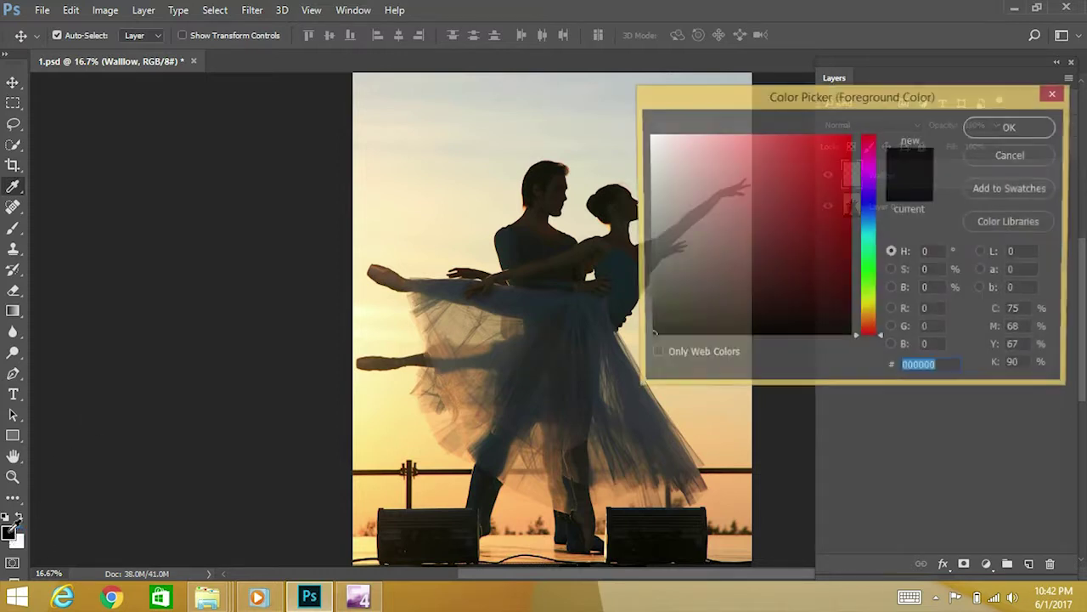
{"action": "left_click", "coordinate": [873, 202]}
{"action": "left_click", "coordinate": [838, 144]}
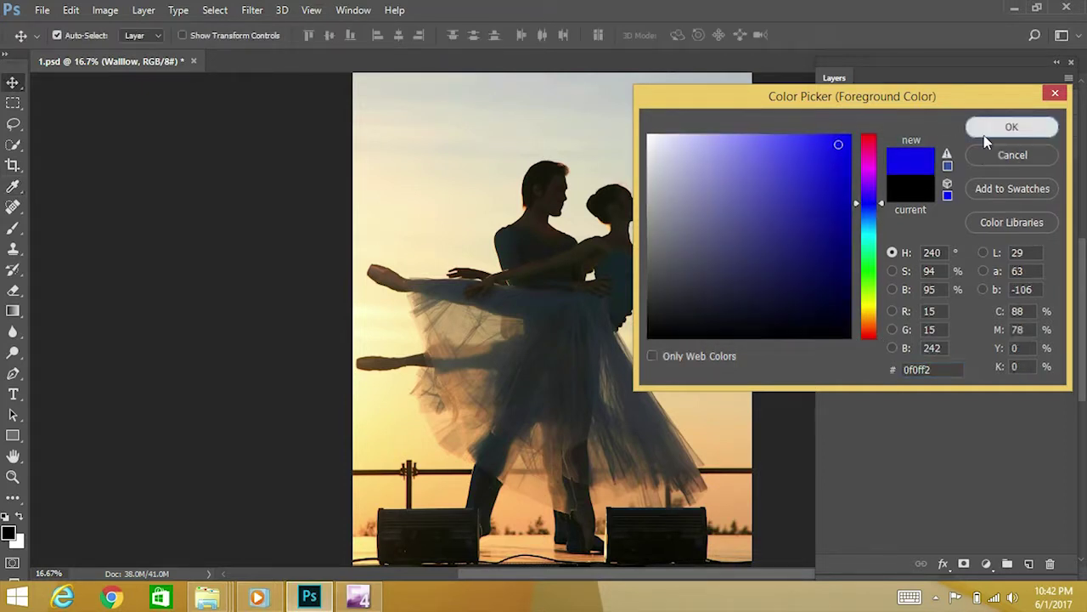
{"action": "left_click", "coordinate": [987, 132]}
Step: Select the Brush tool with the soft 500 px preset, keeping blue as foreground
{"action": "key", "text": "b"}
{"action": "left_click", "coordinate": [82, 36]}
{"action": "scroll", "coordinate": [197, 270], "scroll_direction": "down", "scroll_amount": 1}
{"action": "left_click", "coordinate": [159, 242]}
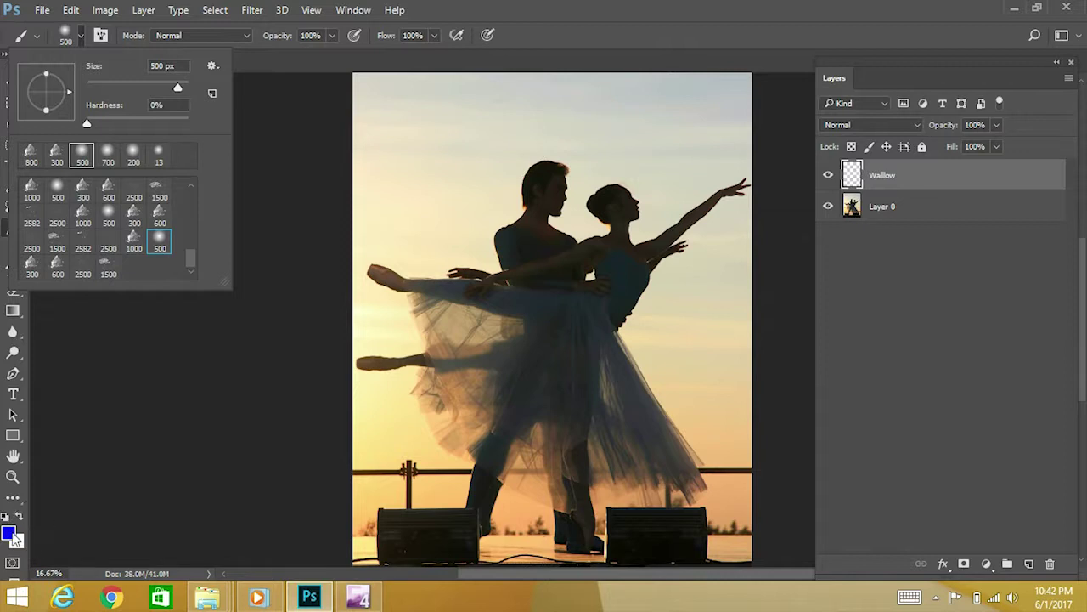
{"action": "left_click", "coordinate": [11, 534]}
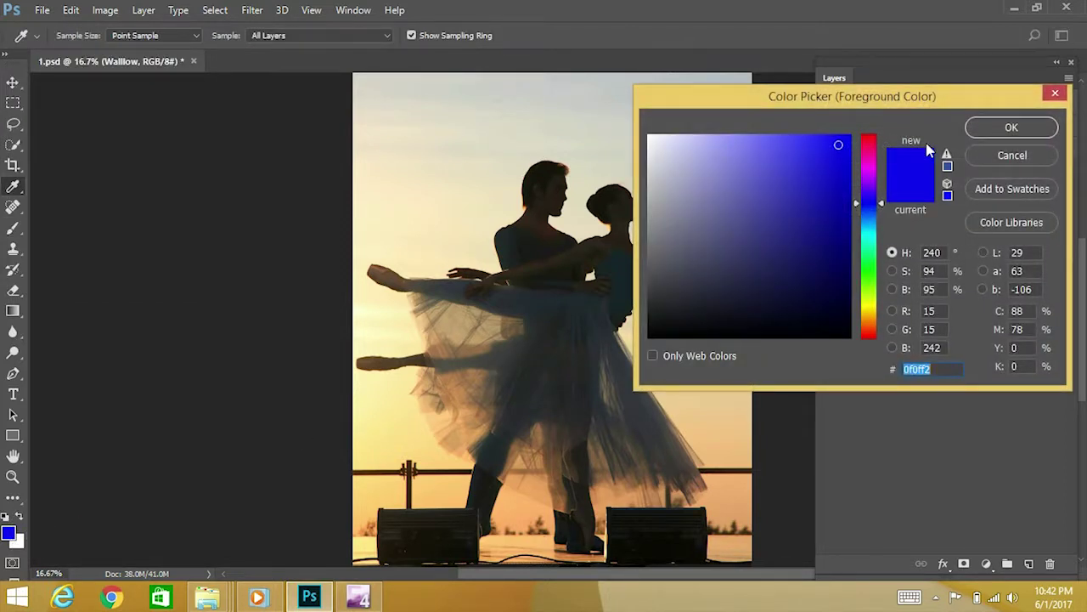
{"action": "left_click", "coordinate": [973, 127]}
Step: Paint blue on Wallow over the dancers' heads, bodies, raised arm, skirt and lower-left leg
{"action": "mouse_move", "coordinate": [611, 203]}
{"action": "left_mouse_down"}
{"action": "mouse_move", "coordinate": [563, 279]}
{"action": "mouse_move", "coordinate": [550, 195]}
{"action": "mouse_move", "coordinate": [524, 263]}
{"action": "mouse_move", "coordinate": [558, 306]}
{"action": "mouse_move", "coordinate": [605, 296]}
{"action": "mouse_move", "coordinate": [578, 275]}
{"action": "mouse_move", "coordinate": [493, 303]}
{"action": "mouse_move", "coordinate": [505, 376]}
{"action": "mouse_move", "coordinate": [465, 365]}
{"action": "mouse_move", "coordinate": [543, 422]}
{"action": "mouse_move", "coordinate": [592, 417]}
{"action": "mouse_move", "coordinate": [587, 407]}
{"action": "left_mouse_up"}
{"action": "key", "text": "bracketright"}
{"action": "key", "text": "bracketright"}
{"action": "mouse_move", "coordinate": [574, 357]}
{"action": "left_mouse_down"}
{"action": "mouse_move", "coordinate": [583, 365]}
{"action": "mouse_move", "coordinate": [553, 427]}
{"action": "mouse_move", "coordinate": [542, 364]}
{"action": "left_mouse_up"}
{"action": "key", "text": "bracketleft"}
{"action": "key", "text": "bracketleft"}
{"action": "key", "text": "bracketleft"}
{"action": "key", "text": "bracketleft"}
{"action": "key", "text": "bracketleft"}
{"action": "key", "text": "bracketleft"}
{"action": "mouse_move", "coordinate": [684, 231]}
{"action": "left_mouse_down"}
{"action": "mouse_move", "coordinate": [675, 247]}
{"action": "mouse_move", "coordinate": [701, 208]}
{"action": "mouse_move", "coordinate": [744, 185]}
{"action": "left_mouse_up"}
{"action": "key", "text": "bracketright"}
{"action": "key", "text": "bracketright"}
{"action": "key", "text": "bracketright"}
{"action": "mouse_move", "coordinate": [602, 261]}
{"action": "left_mouse_down"}
{"action": "mouse_move", "coordinate": [612, 201]}
{"action": "mouse_move", "coordinate": [597, 213]}
{"action": "mouse_move", "coordinate": [546, 182]}
{"action": "left_mouse_up"}
{"action": "key", "text": "bracketright"}
{"action": "key", "text": "bracketright"}
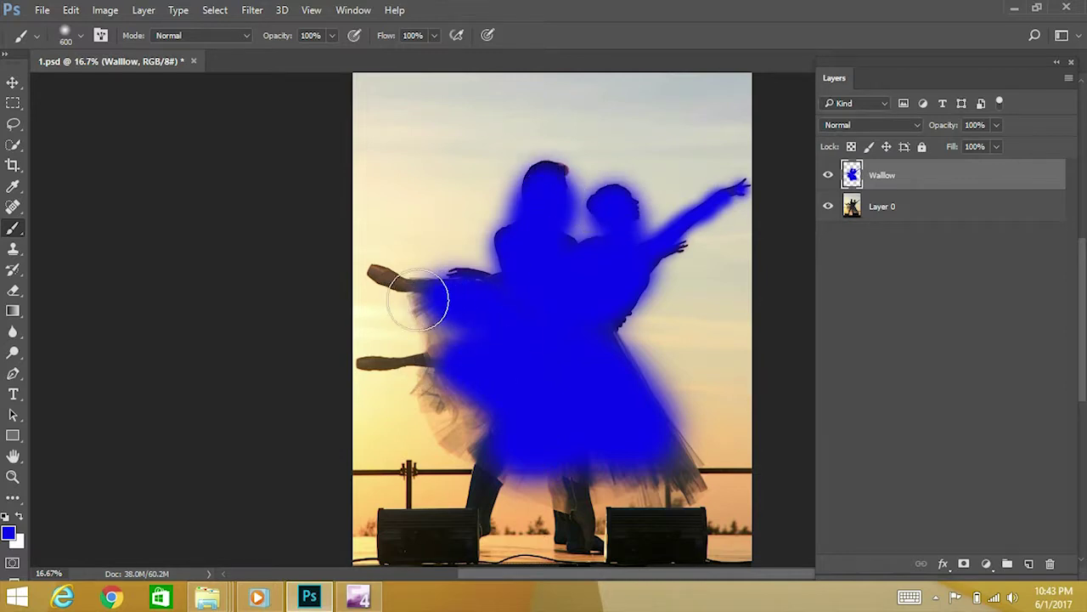
{"action": "left_click_drag", "start_coordinate": [437, 365], "coordinate": [420, 361]}
{"action": "left_click_drag", "start_coordinate": [480, 478], "coordinate": [566, 453]}
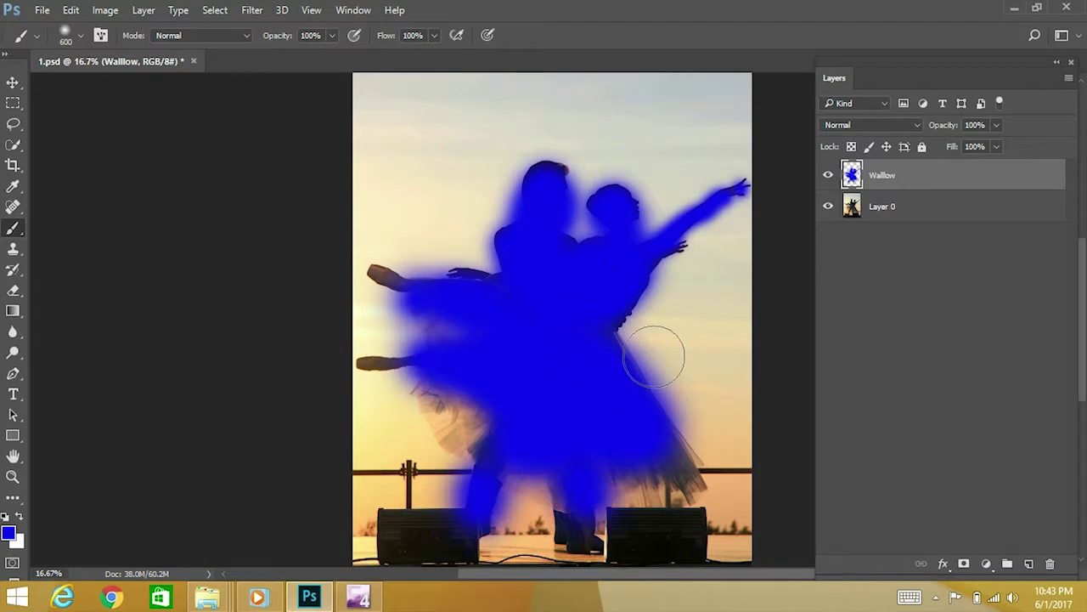
{"action": "key", "text": "v"}
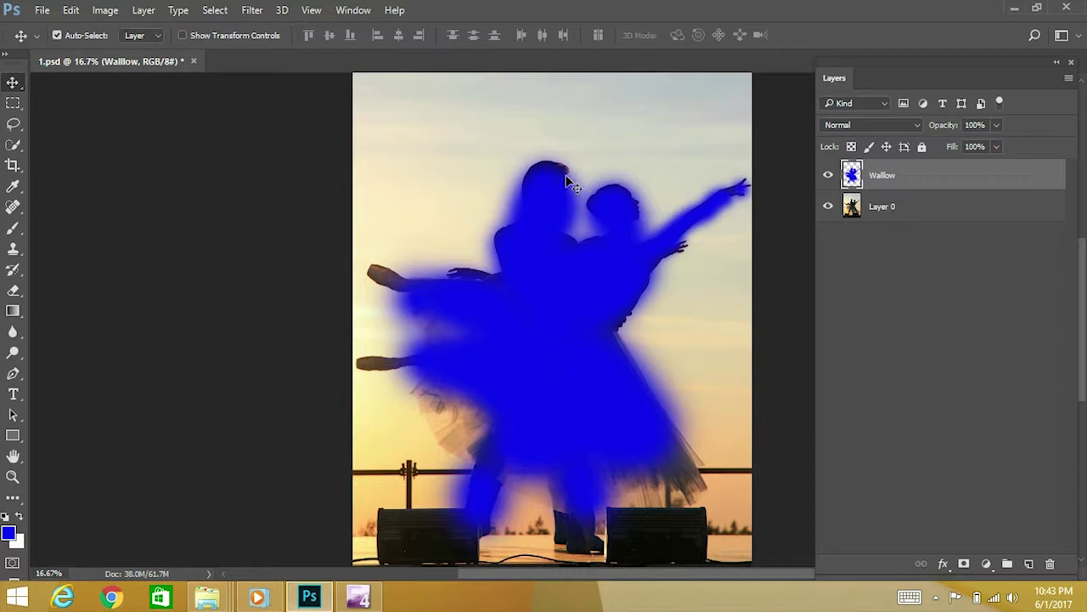
Step: Load SANDO ACTION.atn into the Actions panel and select Sando Action, collapsed, for playback
{"action": "left_click", "coordinate": [352, 10]}
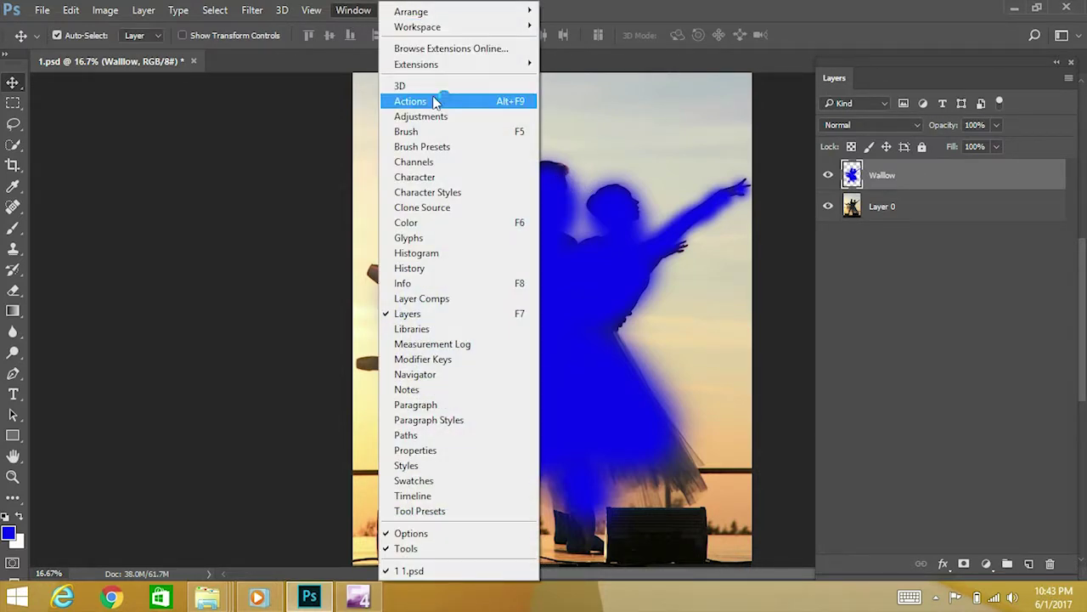
{"action": "left_click", "coordinate": [386, 99]}
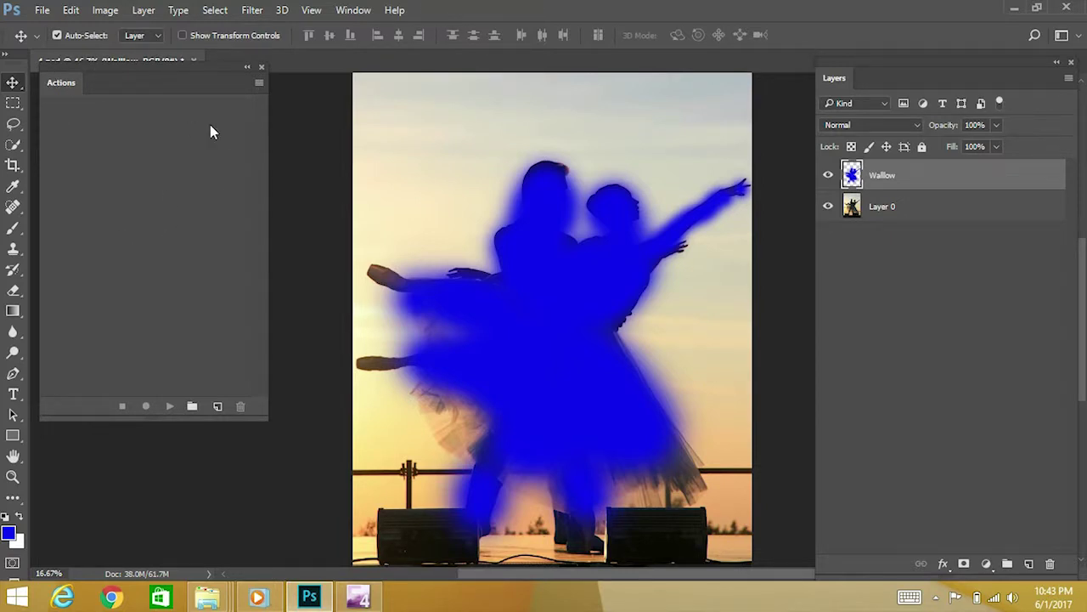
{"action": "left_click", "coordinate": [258, 82]}
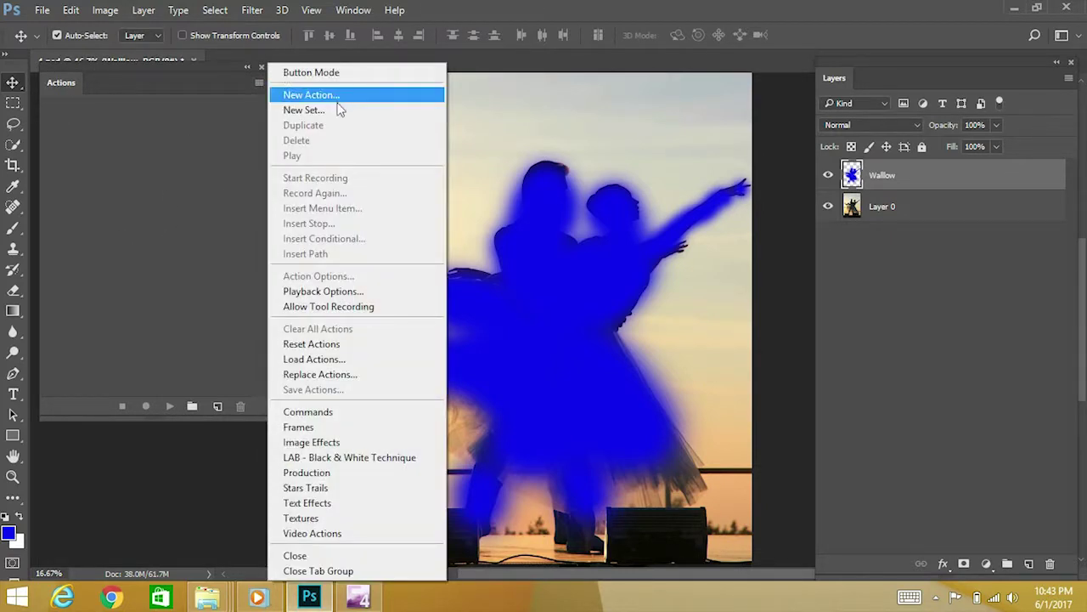
{"action": "left_click", "coordinate": [337, 361]}
{"action": "left_click", "coordinate": [206, 116]}
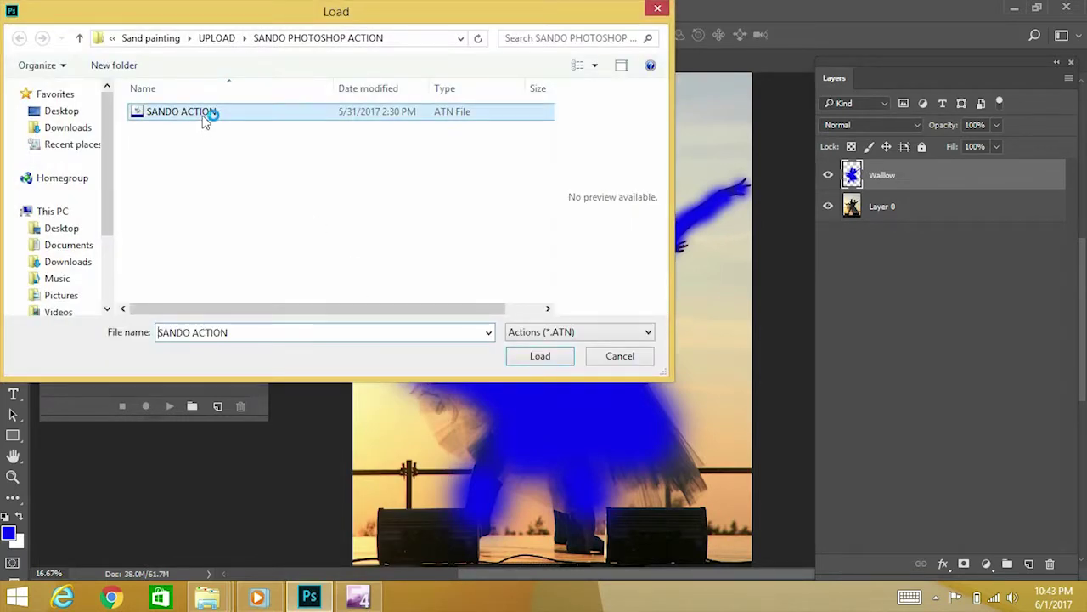
{"action": "left_click", "coordinate": [539, 357]}
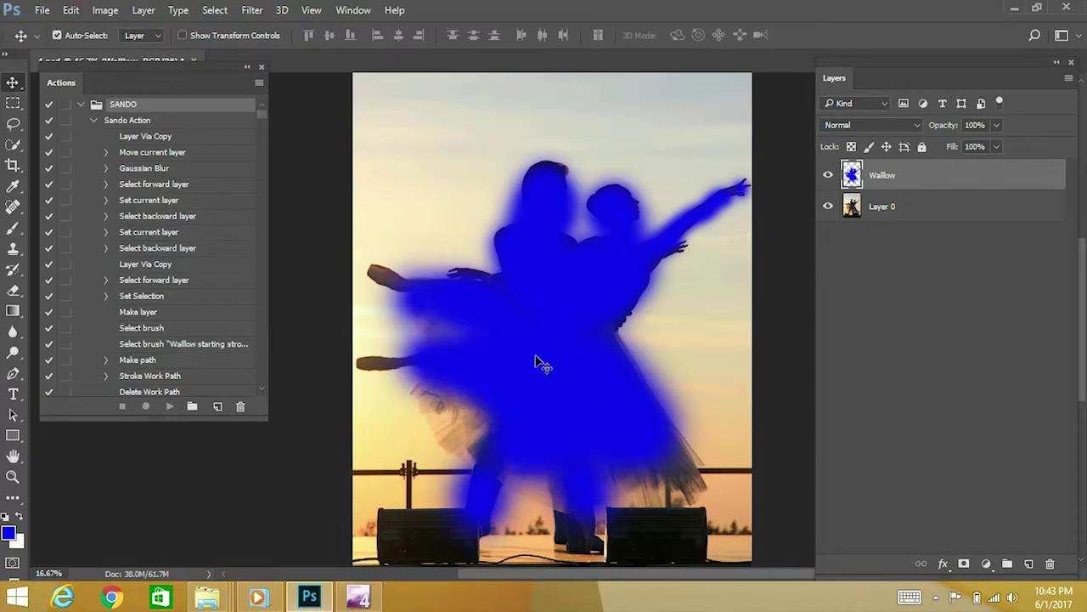
{"action": "left_click", "coordinate": [95, 121]}
{"action": "left_click", "coordinate": [138, 124]}
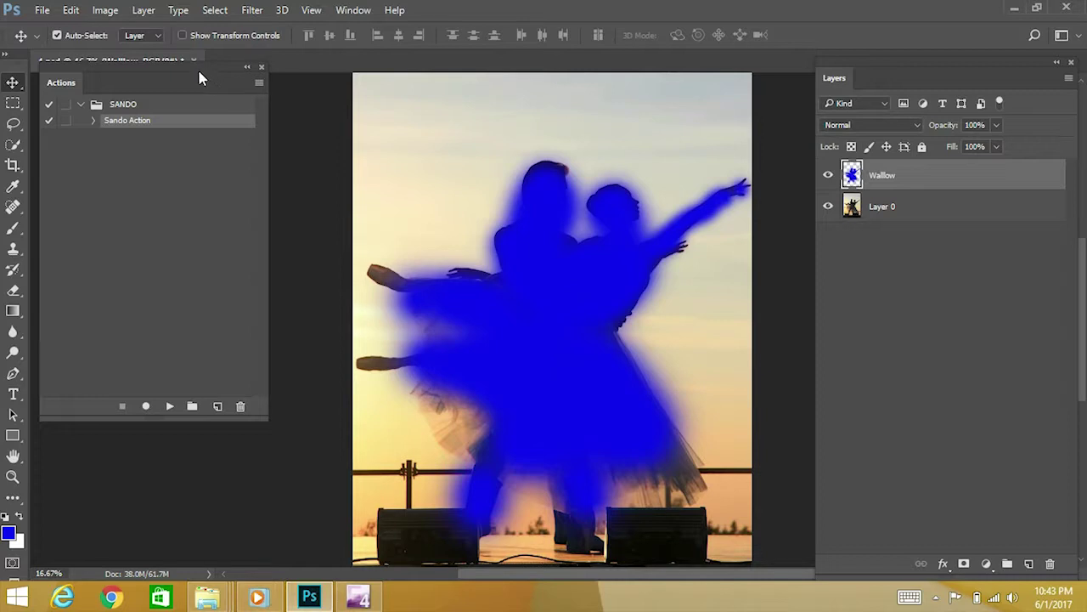
{"action": "left_click_drag", "start_coordinate": [200, 76], "coordinate": [199, 98]}
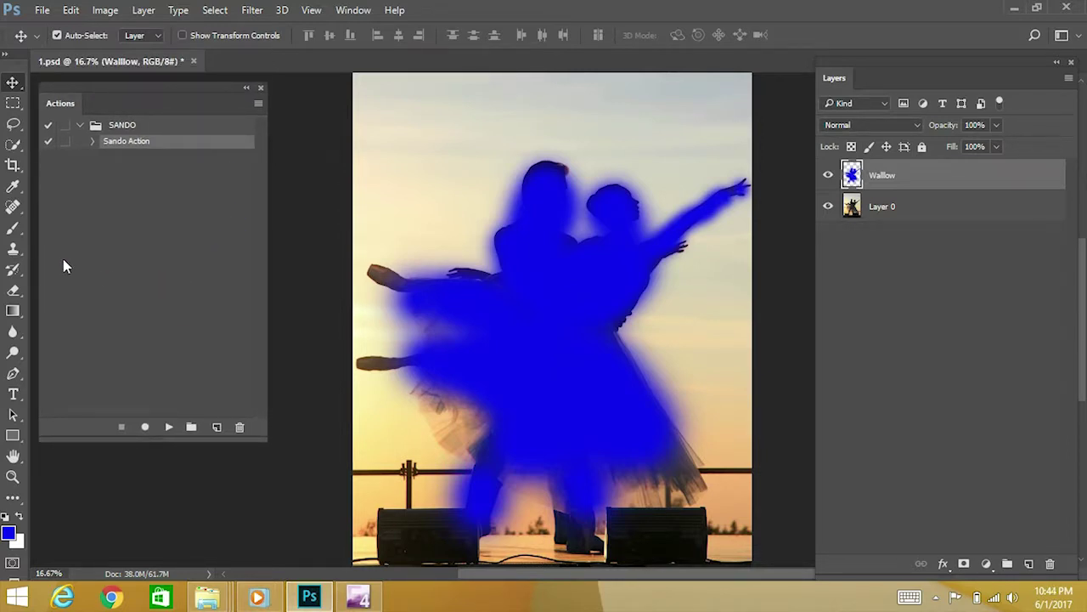
Step: Set the brush to 100% opacity, 100% flow and Normal mode, then play Sando Action
{"action": "left_click", "coordinate": [19, 234]}
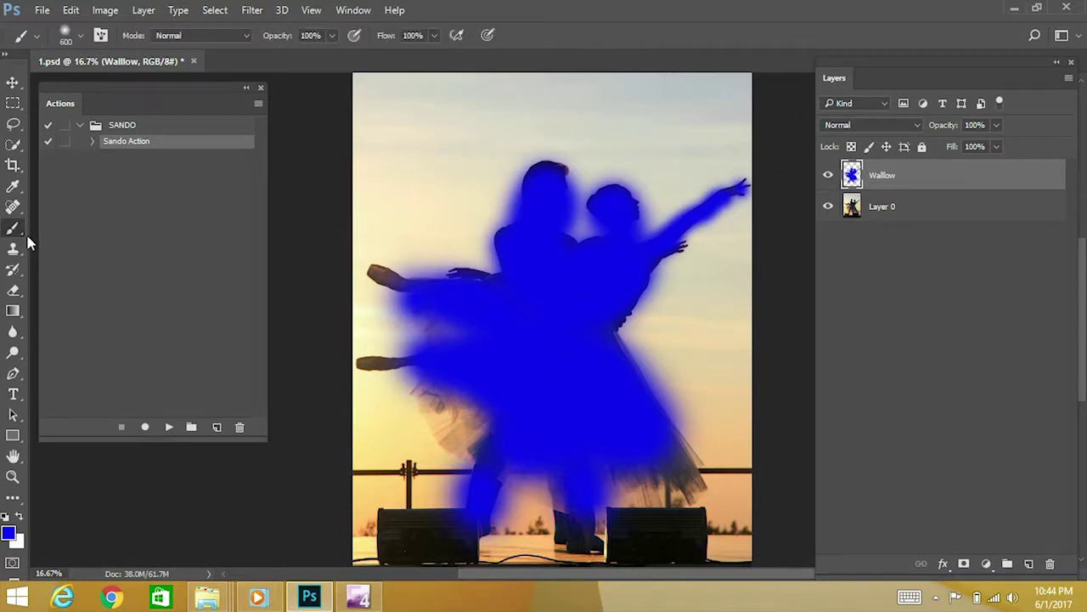
{"action": "left_click", "coordinate": [332, 38]}
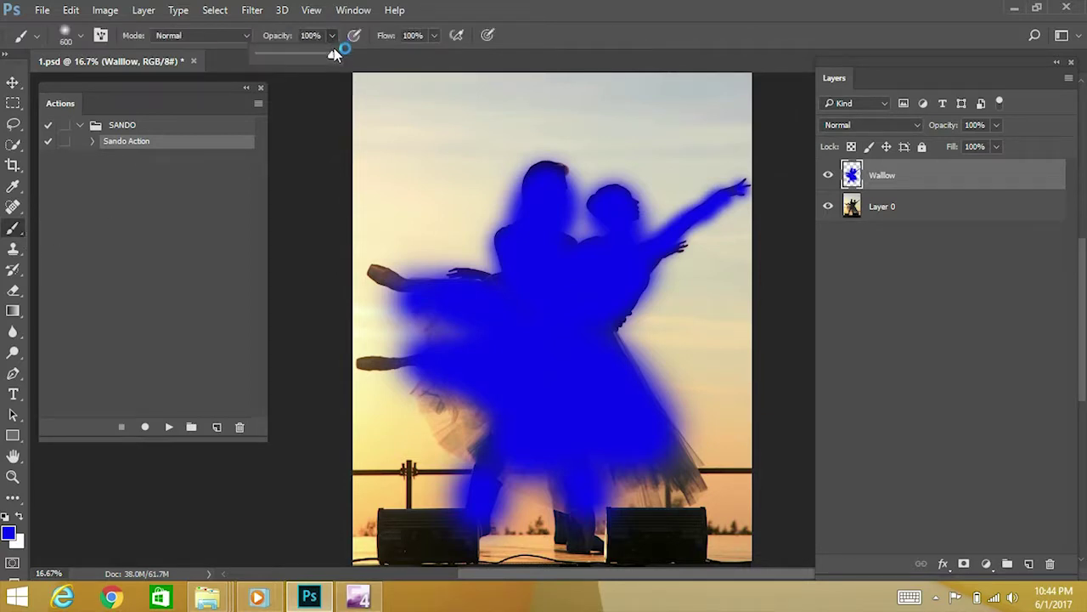
{"action": "mouse_move", "coordinate": [333, 56]}
{"action": "left_mouse_down"}
{"action": "mouse_move", "coordinate": [315, 58]}
{"action": "mouse_move", "coordinate": [367, 75]}
{"action": "left_mouse_up"}
{"action": "left_click", "coordinate": [434, 36]}
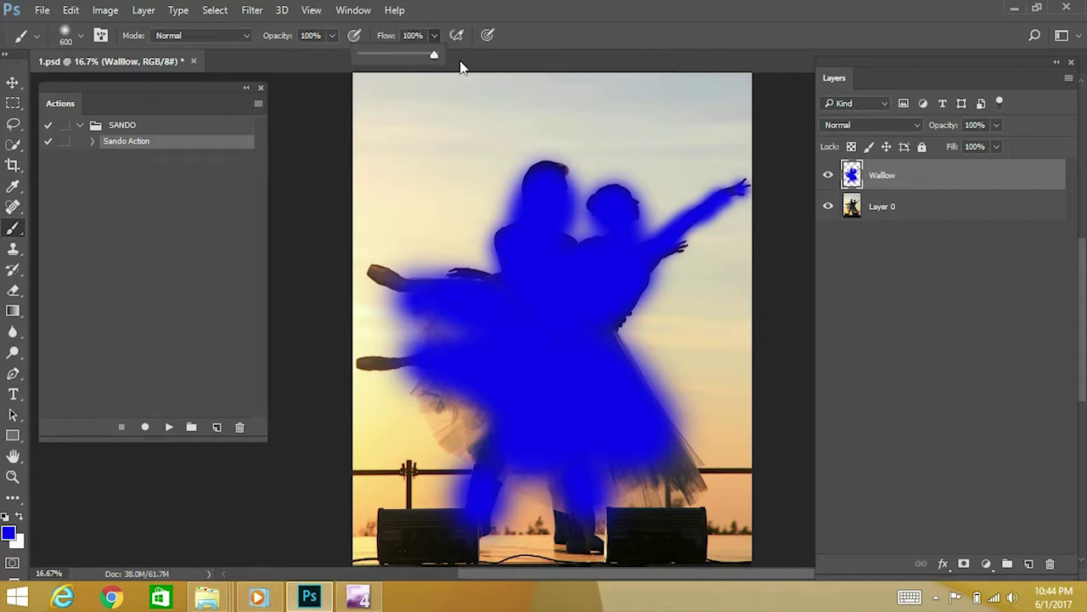
{"action": "left_click", "coordinate": [149, 39]}
{"action": "left_click", "coordinate": [205, 37]}
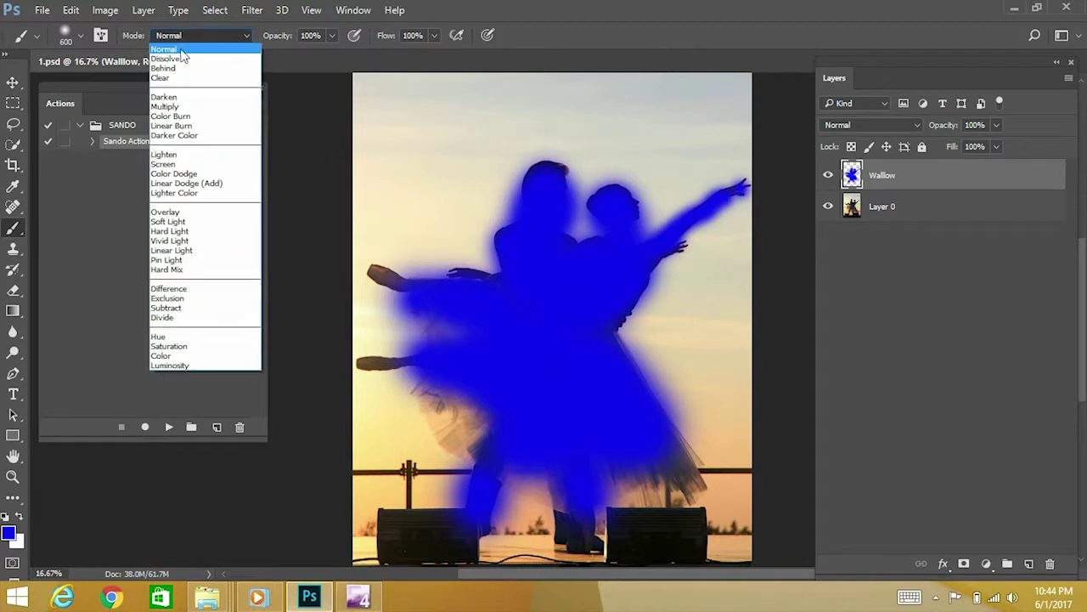
{"action": "left_click", "coordinate": [170, 42]}
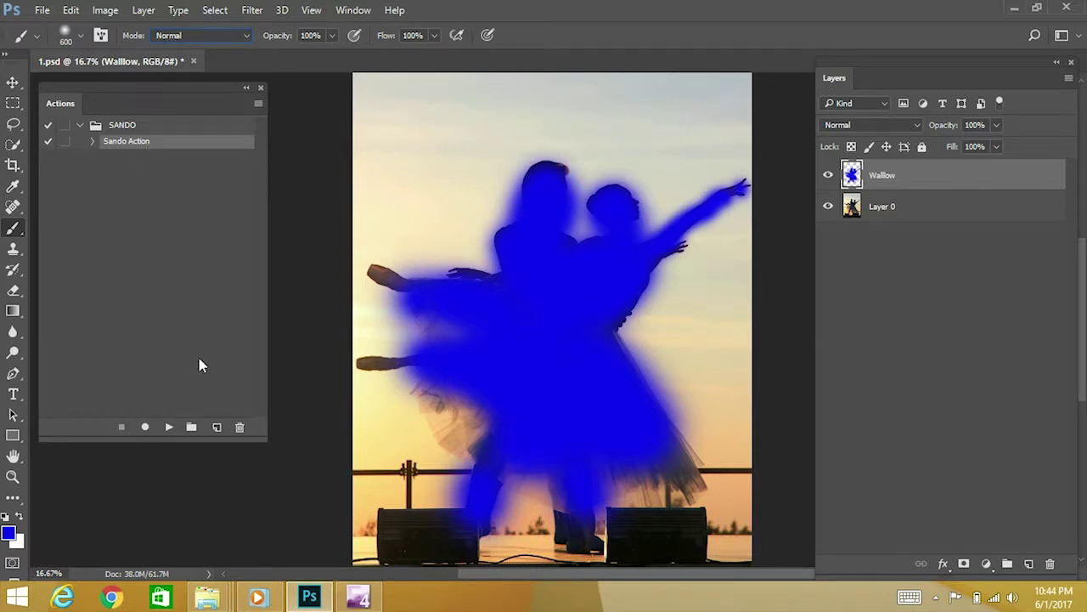
{"action": "left_click", "coordinate": [171, 427]}
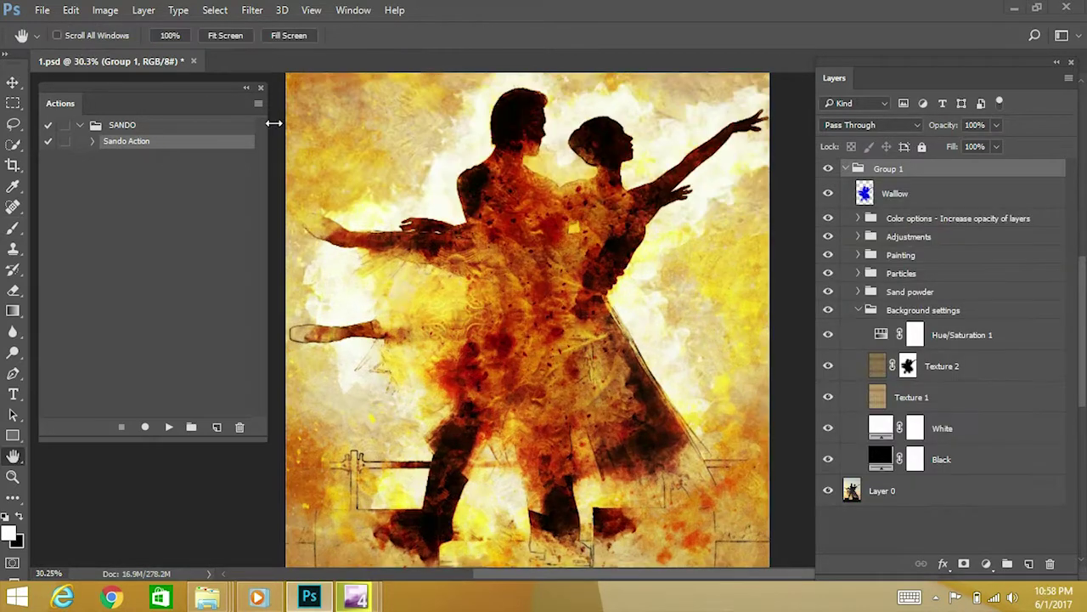
Step: Close the Actions panel, hide all panels, and zoom in on the dancers' sand texture
{"action": "left_click", "coordinate": [262, 88]}
{"action": "key", "text": "Tab"}
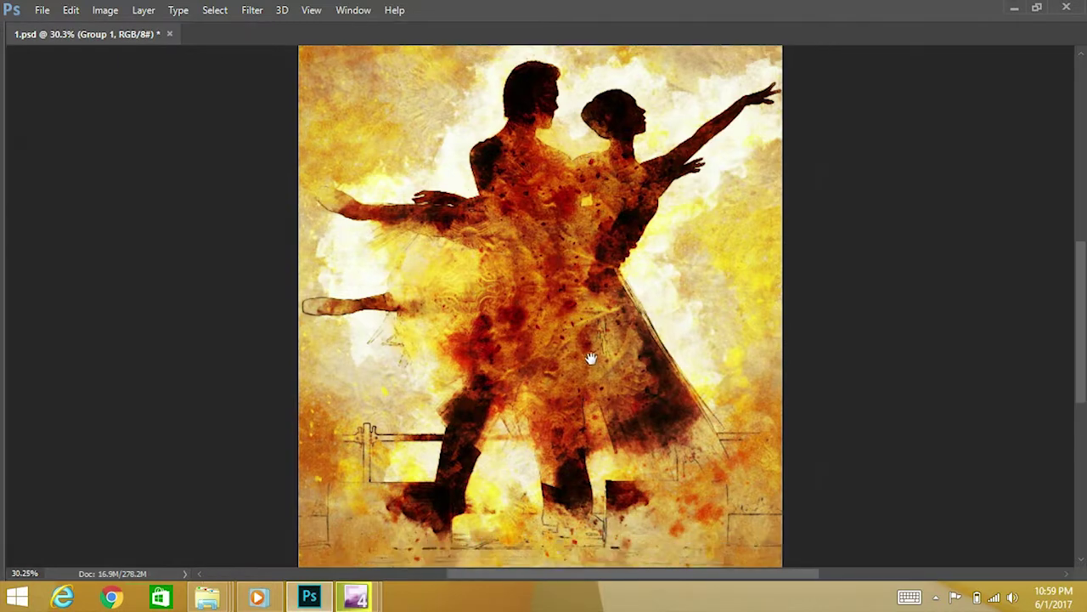
{"action": "left_click_drag", "start_coordinate": [582, 352], "coordinate": [612, 366]}
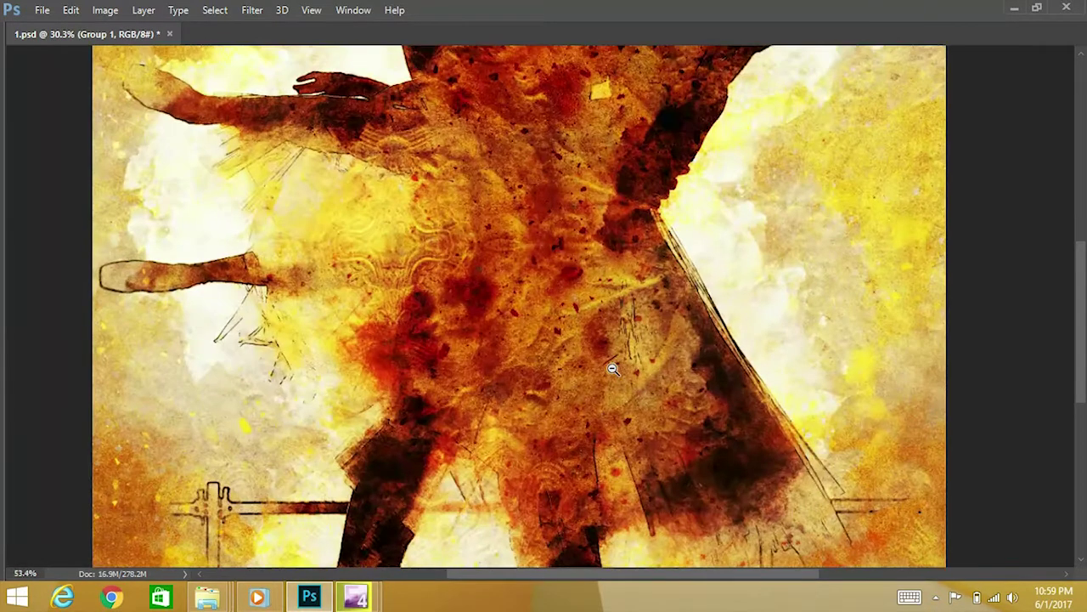
{"action": "left_click_drag", "start_coordinate": [643, 243], "coordinate": [619, 348]}
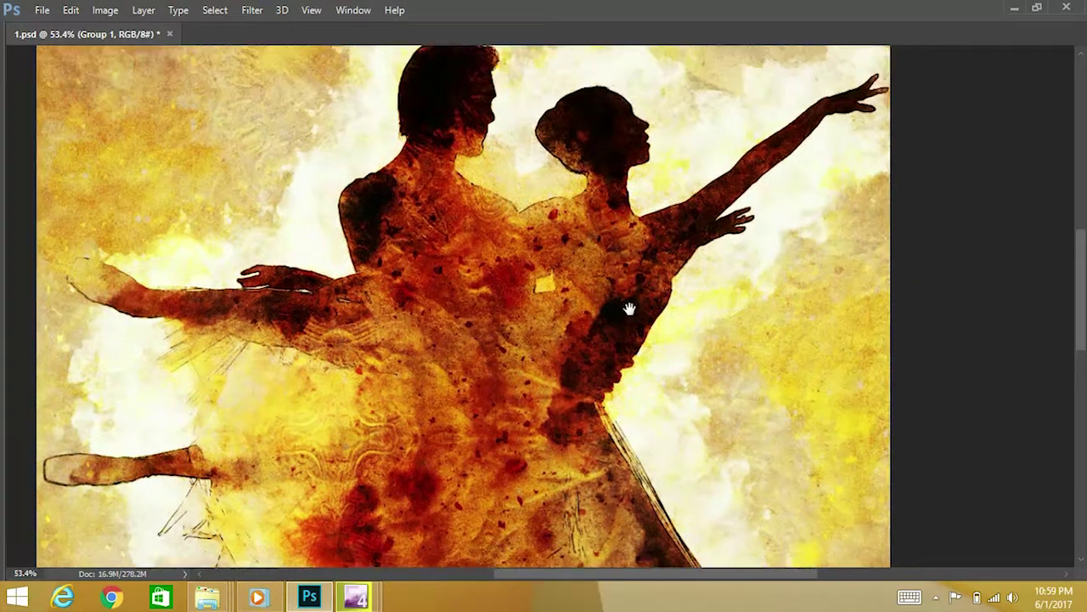
{"action": "left_click_drag", "start_coordinate": [644, 266], "coordinate": [619, 340]}
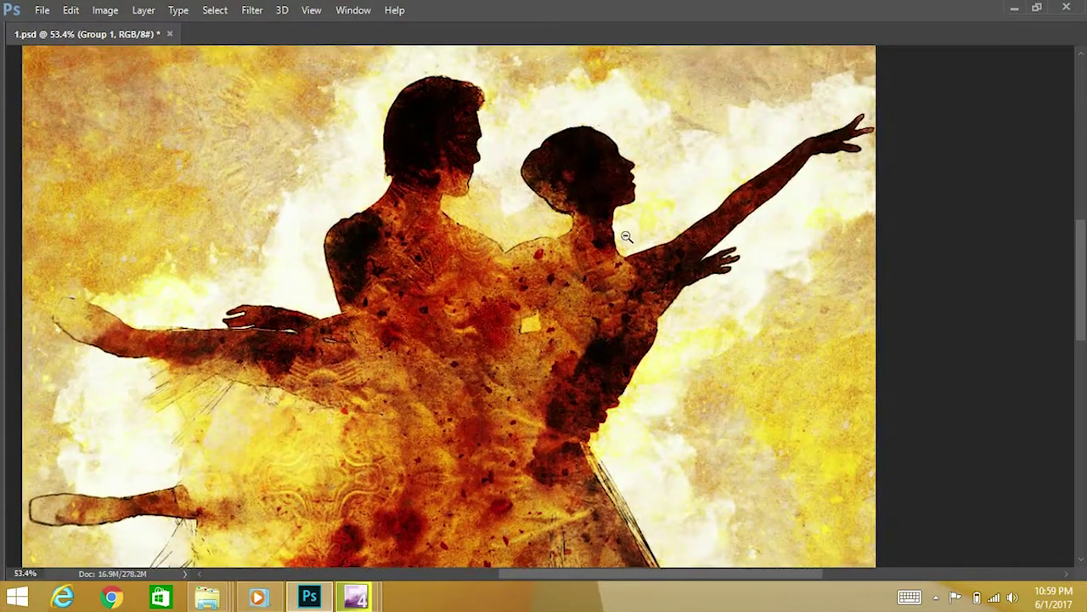
{"action": "left_click_drag", "start_coordinate": [668, 270], "coordinate": [669, 272]}
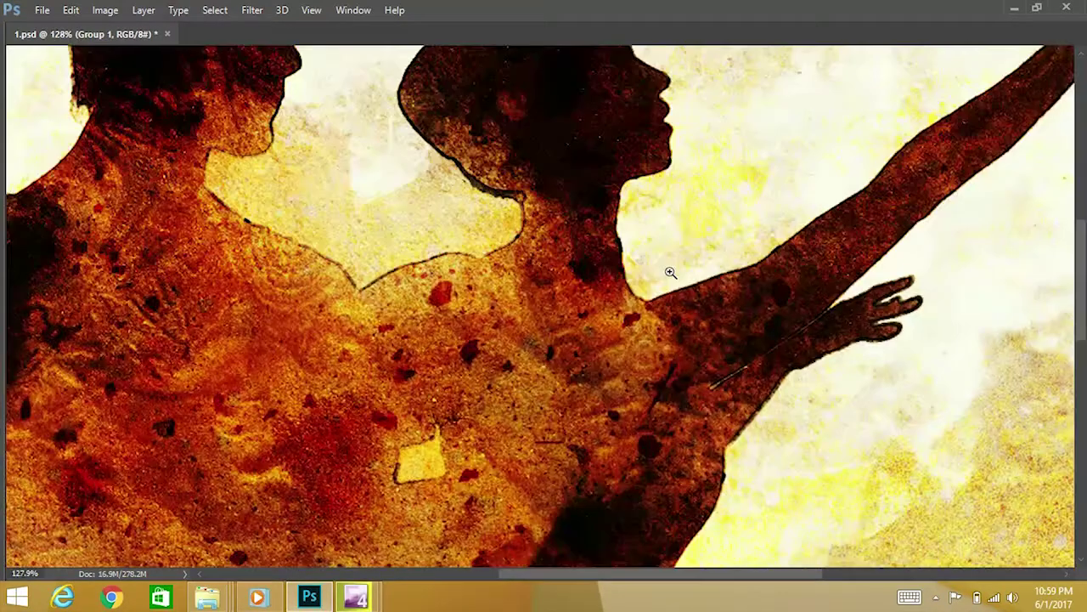
{"action": "mouse_move", "coordinate": [638, 235]}
{"action": "left_mouse_down"}
{"action": "mouse_move", "coordinate": [667, 313]}
{"action": "mouse_move", "coordinate": [677, 295]}
{"action": "mouse_move", "coordinate": [655, 359]}
{"action": "mouse_move", "coordinate": [697, 328]}
{"action": "mouse_move", "coordinate": [600, 382]}
{"action": "mouse_move", "coordinate": [714, 361]}
{"action": "left_mouse_up"}
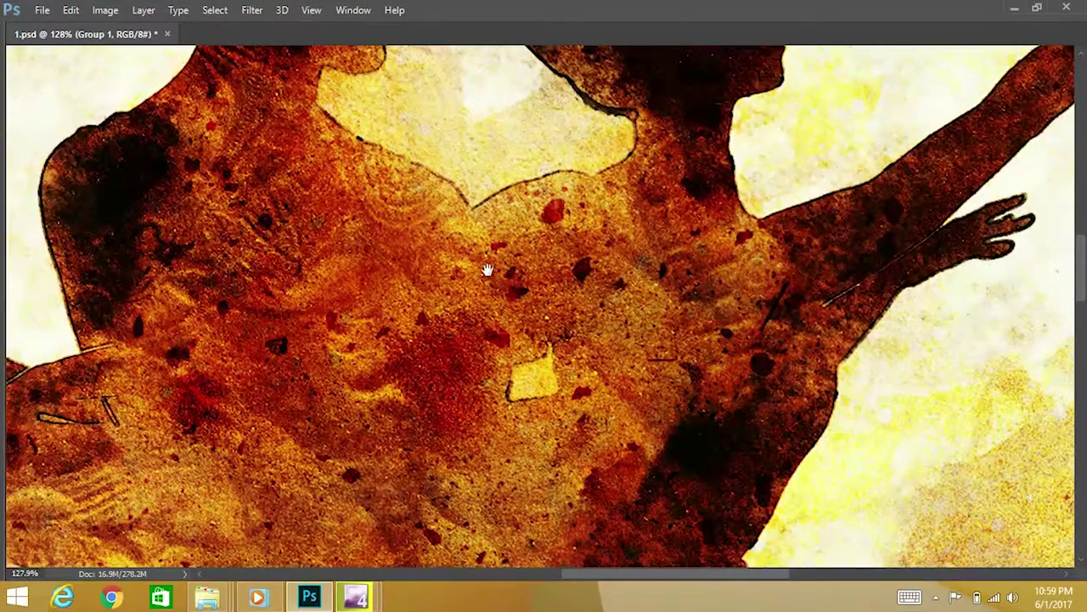
{"action": "mouse_move", "coordinate": [487, 260]}
{"action": "left_mouse_down"}
{"action": "mouse_move", "coordinate": [582, 400]}
{"action": "mouse_move", "coordinate": [566, 317]}
{"action": "left_mouse_up"}
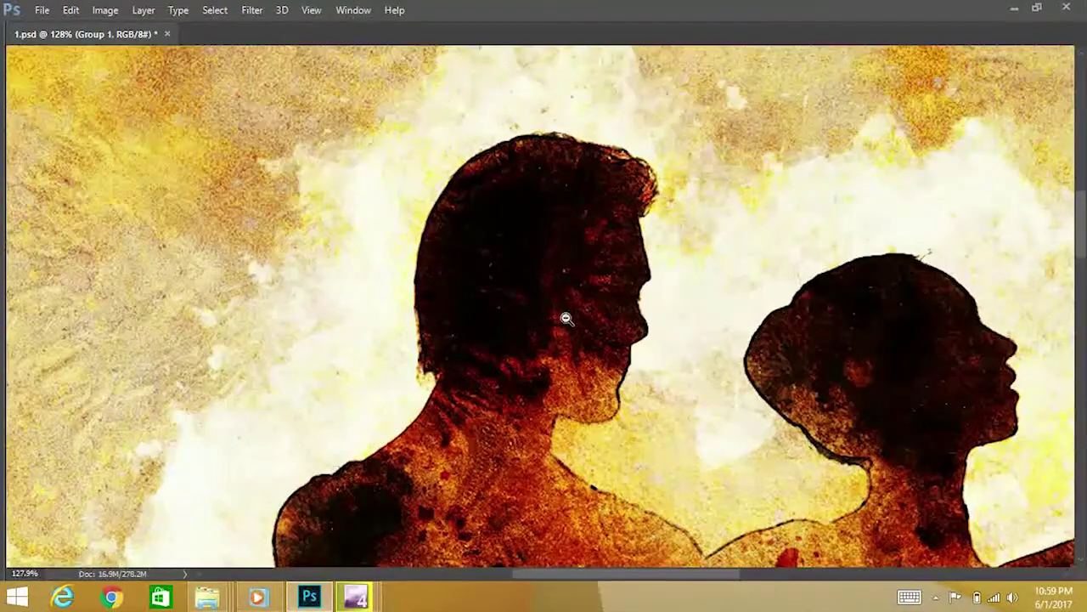
{"action": "left_click", "coordinate": [566, 317], "text": "alt"}
{"action": "left_click", "coordinate": [572, 359], "text": "alt"}
Step: Inspect the legs, fence, upper bodies and heads, then recentre the view on the dancers
{"action": "scroll", "coordinate": [586, 378], "scroll_direction": "down", "scroll_amount": 1}
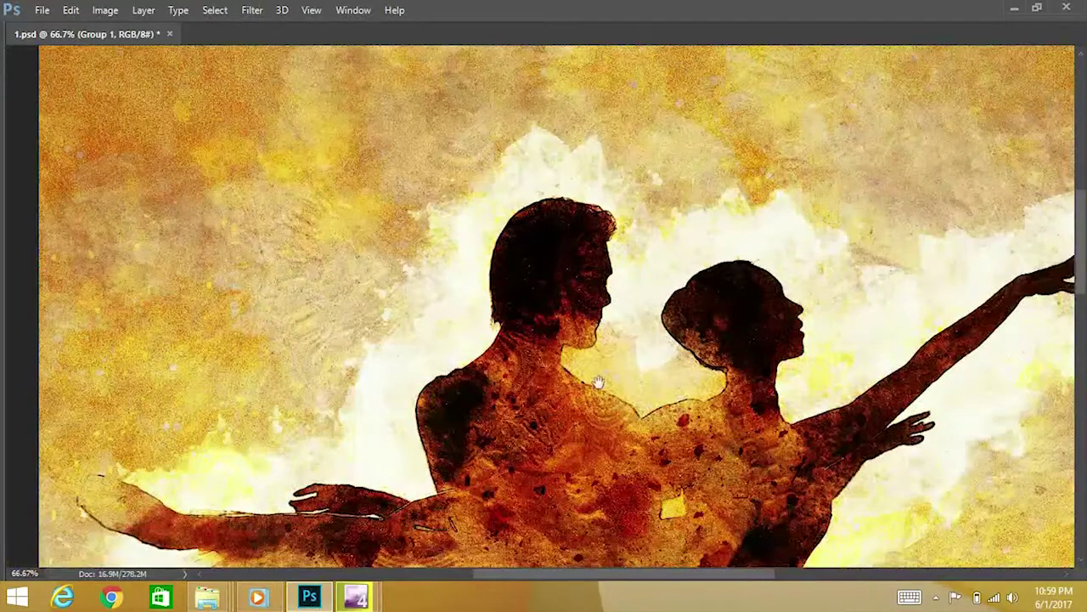
{"action": "scroll", "coordinate": [590, 382], "scroll_direction": "down", "scroll_amount": 3}
{"action": "scroll", "coordinate": [593, 402], "scroll_direction": "down", "scroll_amount": 2}
{"action": "scroll", "coordinate": [583, 347], "scroll_direction": "down", "scroll_amount": 2}
{"action": "scroll", "coordinate": [602, 417], "scroll_direction": "down", "scroll_amount": 4}
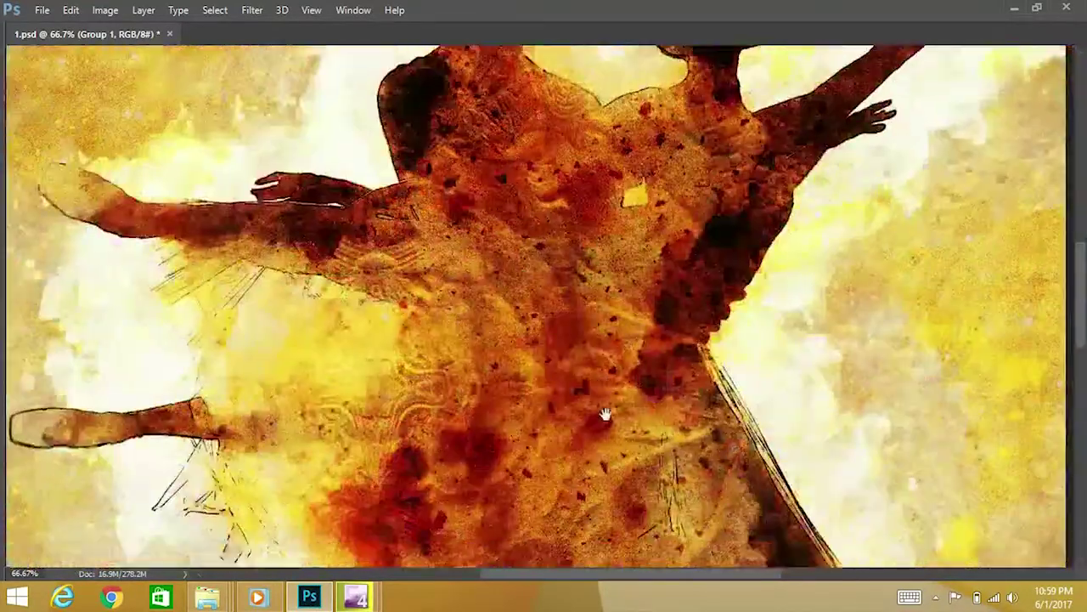
{"action": "scroll", "coordinate": [601, 375], "scroll_direction": "down", "scroll_amount": 3}
{"action": "scroll", "coordinate": [602, 374], "scroll_direction": "down", "scroll_amount": 3}
{"action": "scroll", "coordinate": [595, 337], "scroll_direction": "down", "scroll_amount": 3}
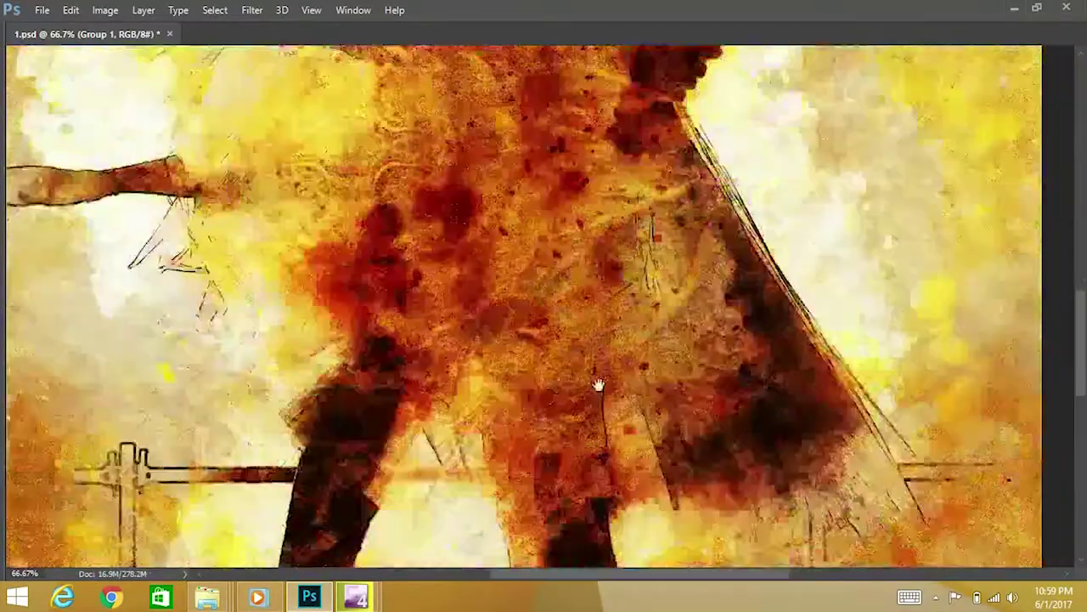
{"action": "scroll", "coordinate": [597, 382], "scroll_direction": "down", "scroll_amount": 3}
{"action": "scroll", "coordinate": [619, 383], "scroll_direction": "down", "scroll_amount": 3}
{"action": "left_click_drag", "start_coordinate": [629, 410], "coordinate": [526, 441]}
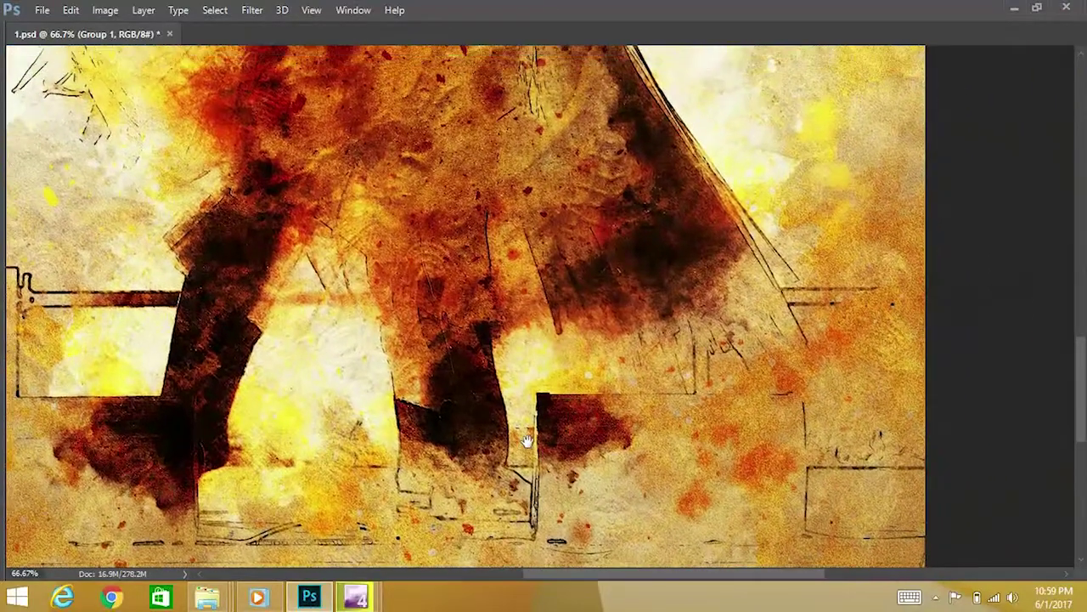
{"action": "left_click_drag", "start_coordinate": [638, 263], "coordinate": [592, 478]}
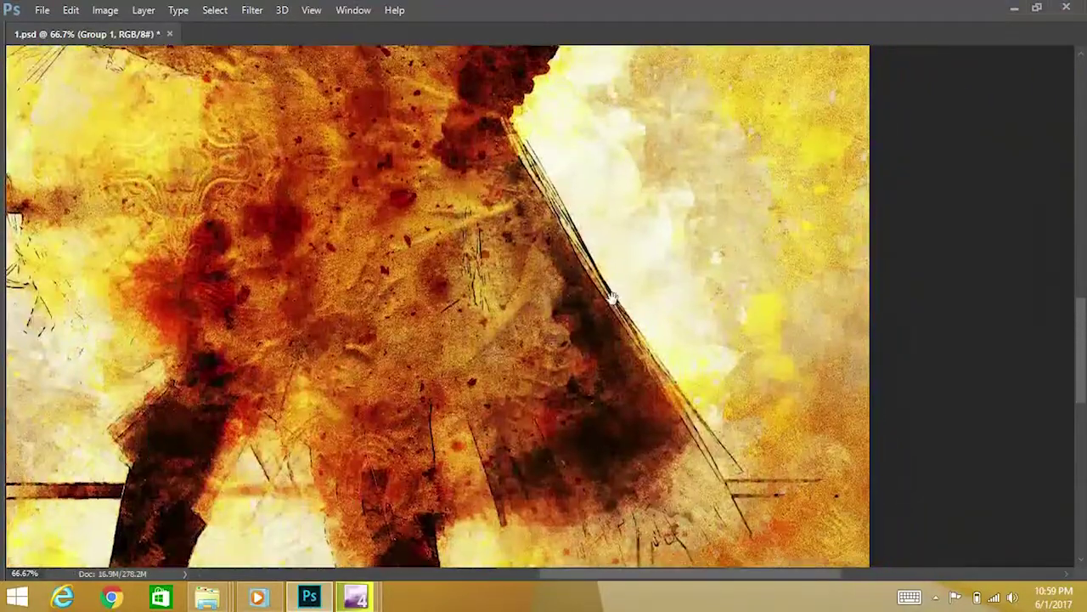
{"action": "mouse_move", "coordinate": [612, 298]}
{"action": "left_mouse_down"}
{"action": "mouse_move", "coordinate": [617, 377]}
{"action": "mouse_move", "coordinate": [600, 498]}
{"action": "left_mouse_up"}
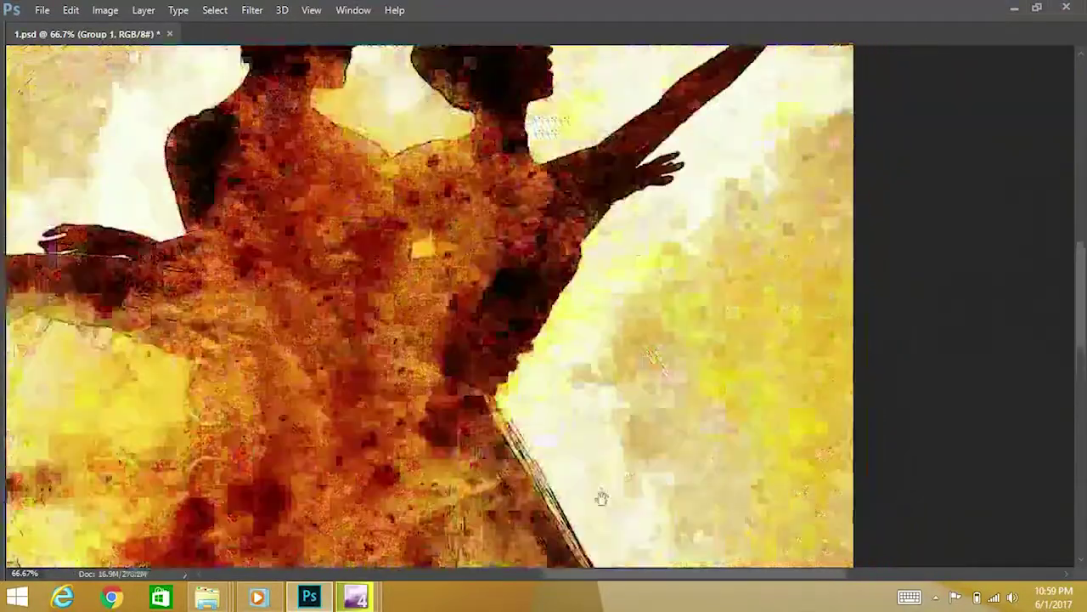
{"action": "left_click_drag", "start_coordinate": [644, 302], "coordinate": [709, 342]}
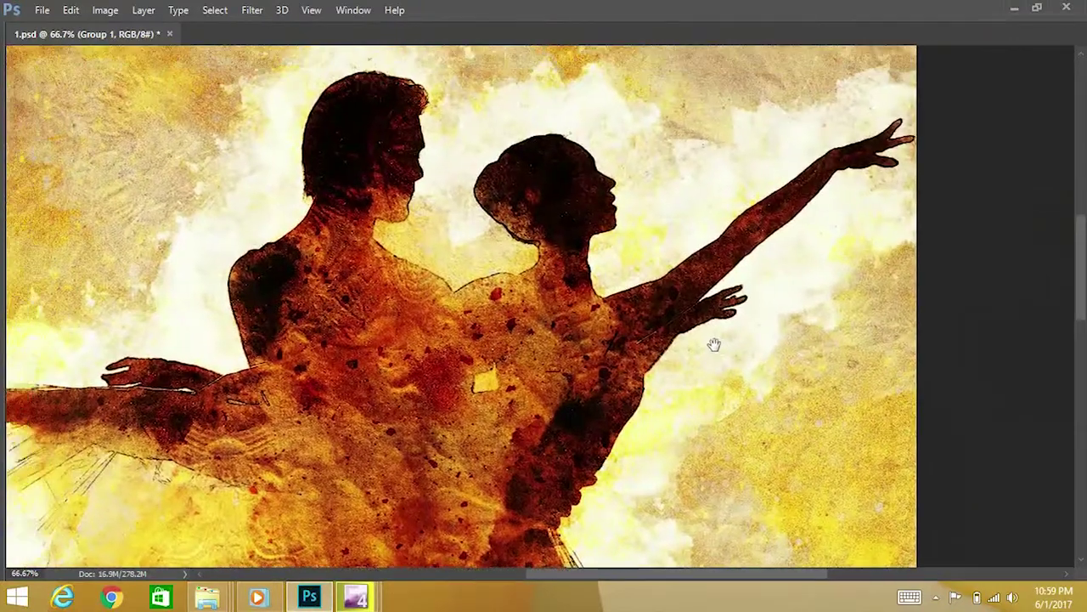
Step: Bring the panels back and zoom the canvas out to 33.3%
{"action": "key", "text": "Tab"}
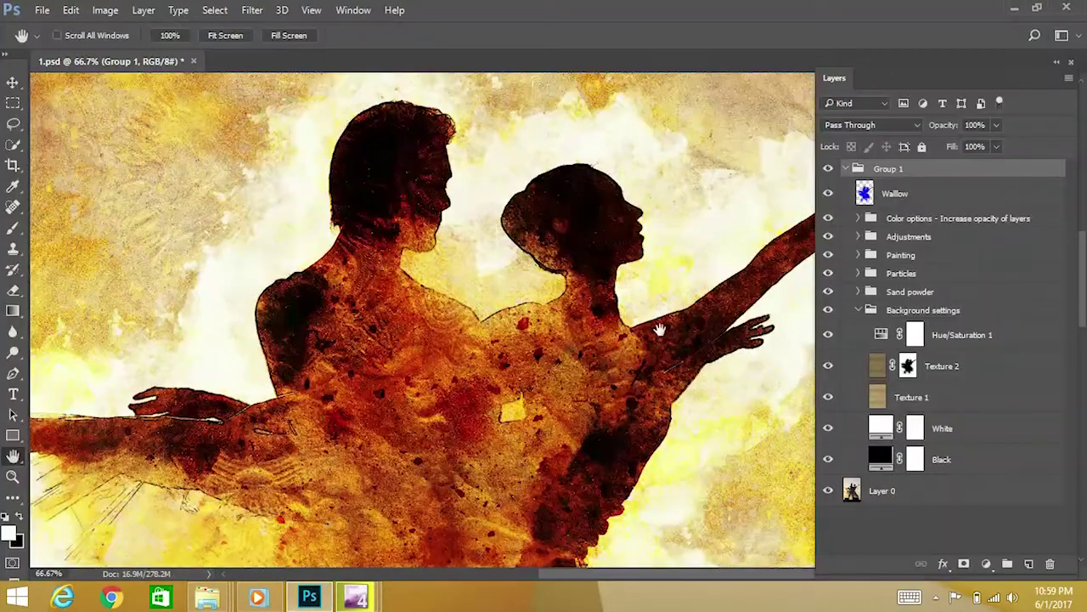
{"action": "key", "text": "z"}
{"action": "left_click", "coordinate": [651, 291], "text": "alt"}
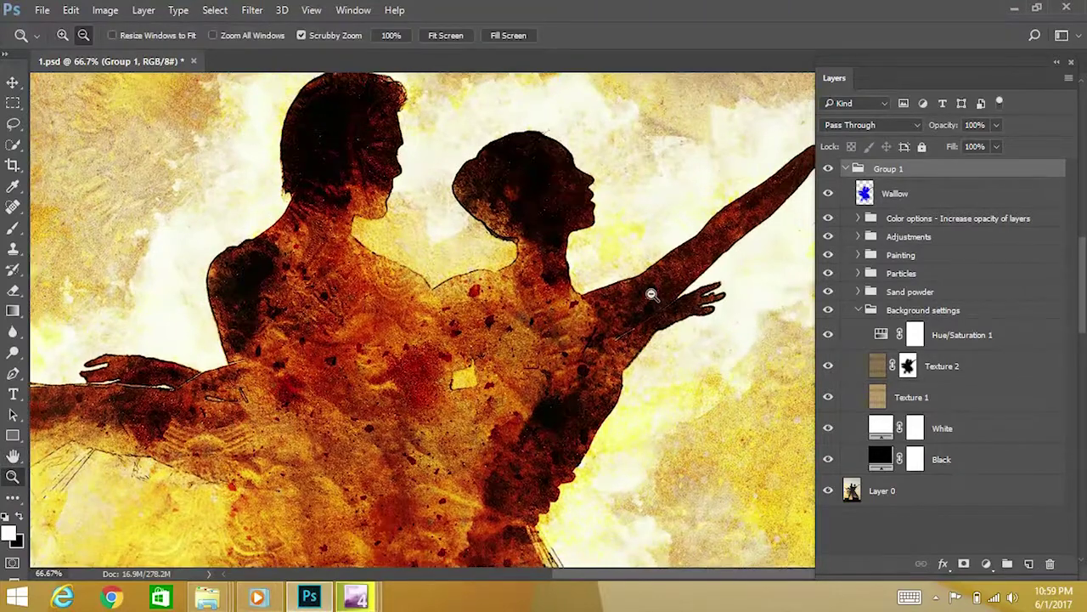
{"action": "left_click", "coordinate": [846, 169]}
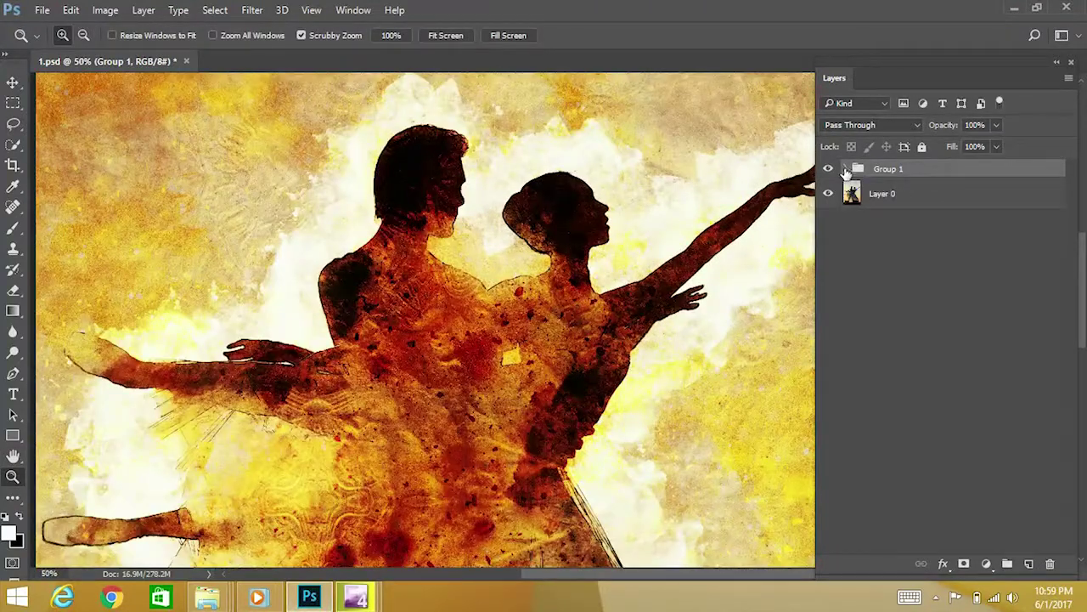
{"action": "key", "text": "h"}
{"action": "key", "text": "z"}
{"action": "left_click", "coordinate": [635, 286], "text": "alt"}
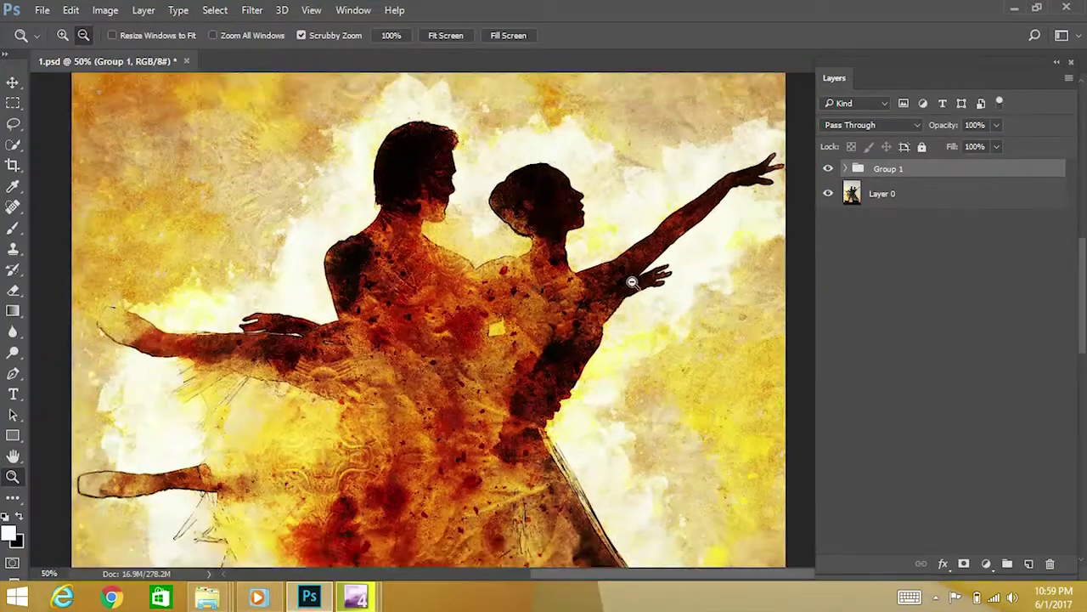
Step: Expand the Background settings folder in Group 1 and select Hue/Saturation 1
{"action": "left_click", "coordinate": [847, 169]}
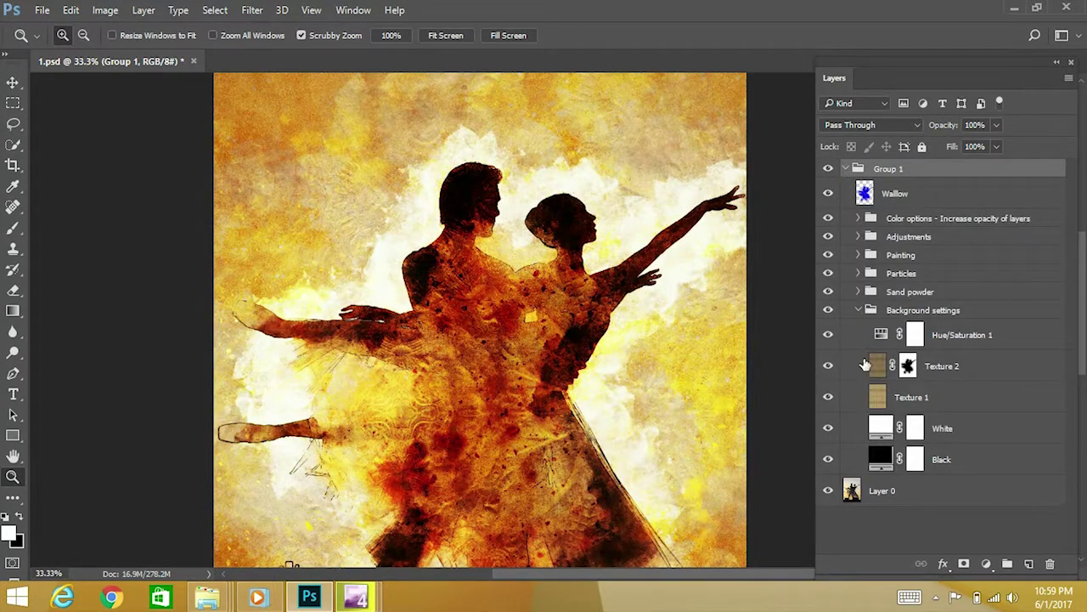
{"action": "key", "text": "h"}
{"action": "left_click", "coordinate": [858, 311]}
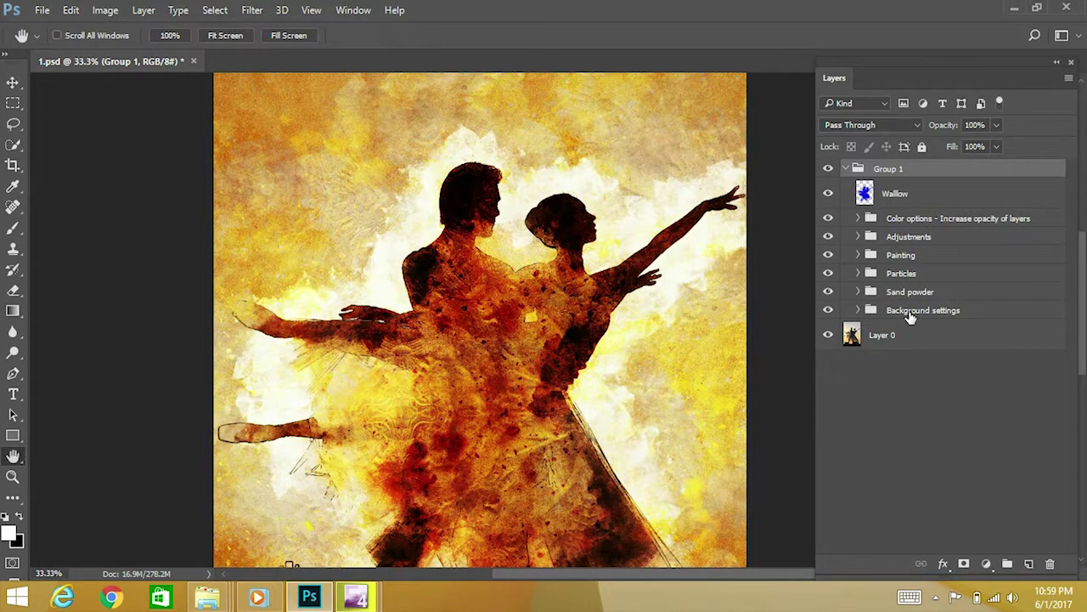
{"action": "left_click", "coordinate": [846, 169]}
{"action": "left_click", "coordinate": [846, 169]}
{"action": "left_click", "coordinate": [907, 311]}
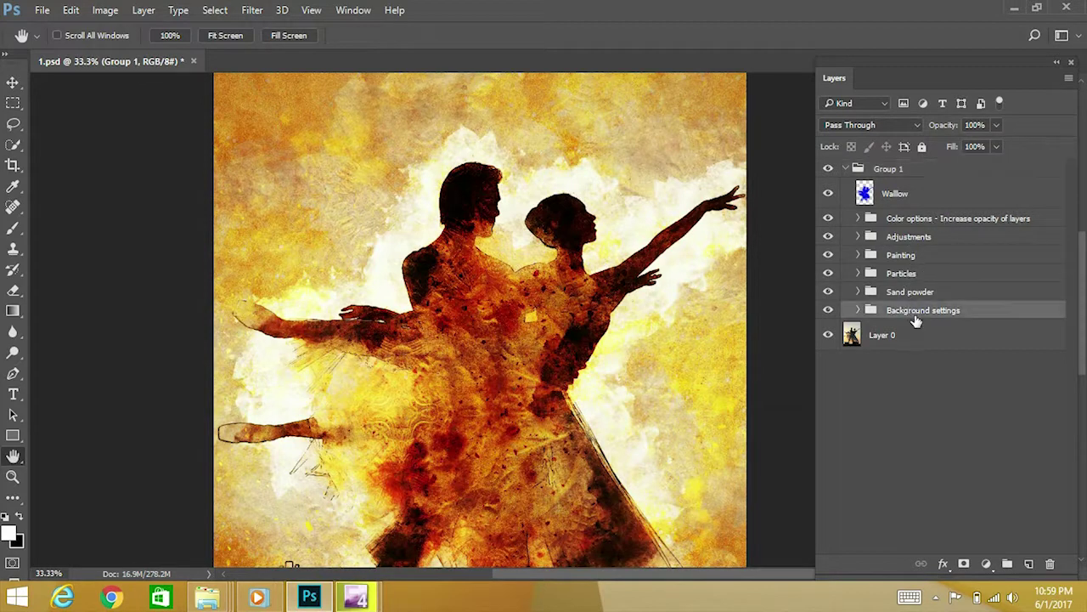
{"action": "left_click", "coordinate": [859, 310]}
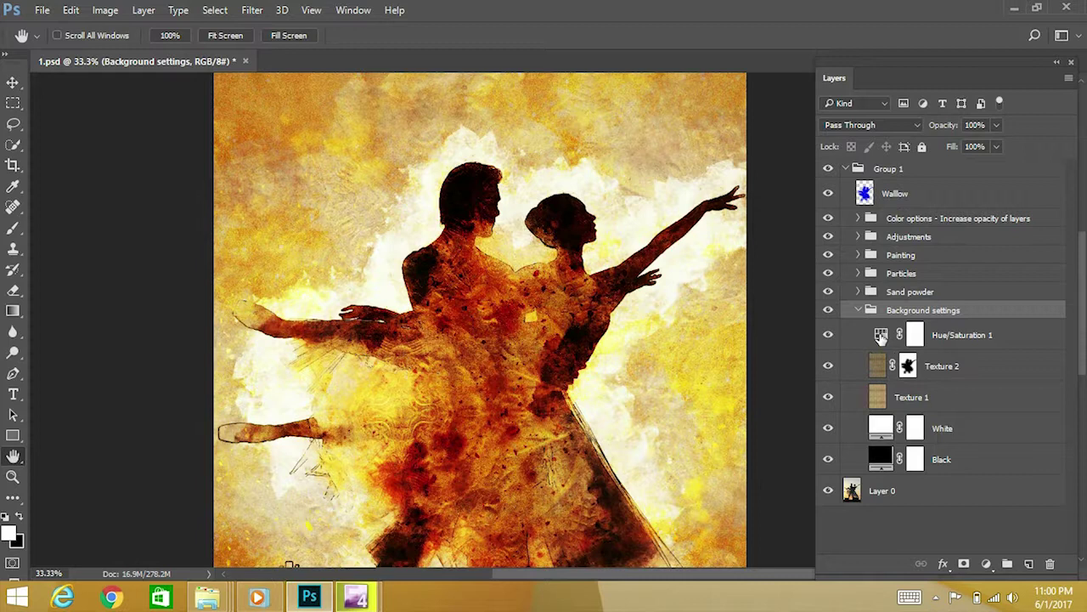
{"action": "left_click", "coordinate": [881, 335]}
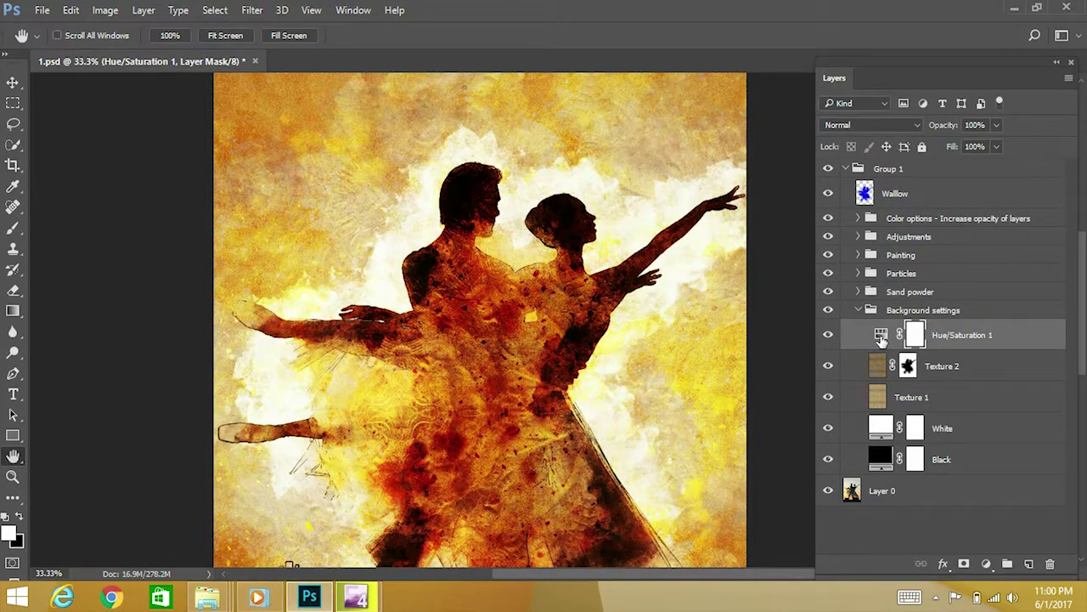
Step: Set the Hue slider of Hue/Saturation 1 to -39, leaving Saturation at +60
{"action": "double_click", "coordinate": [881, 335]}
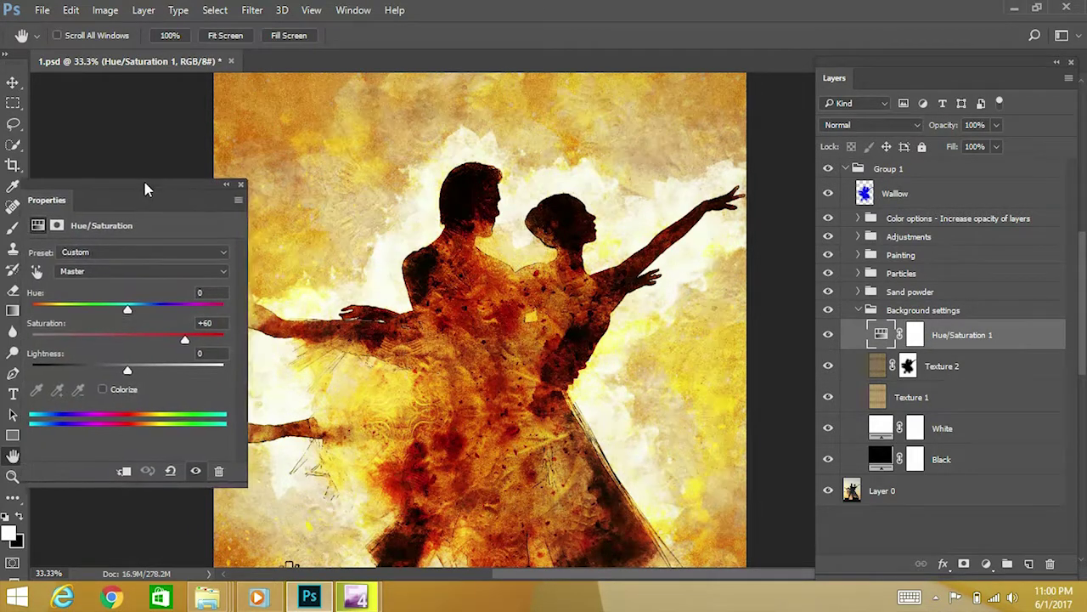
{"action": "left_click_drag", "start_coordinate": [153, 209], "coordinate": [136, 196]}
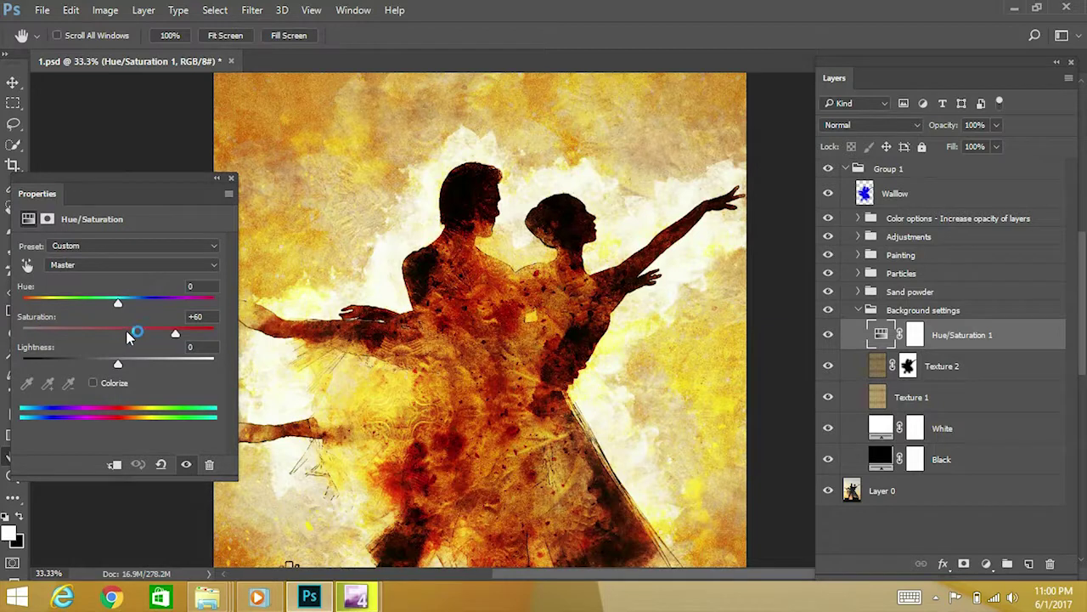
{"action": "left_click_drag", "start_coordinate": [118, 305], "coordinate": [209, 314]}
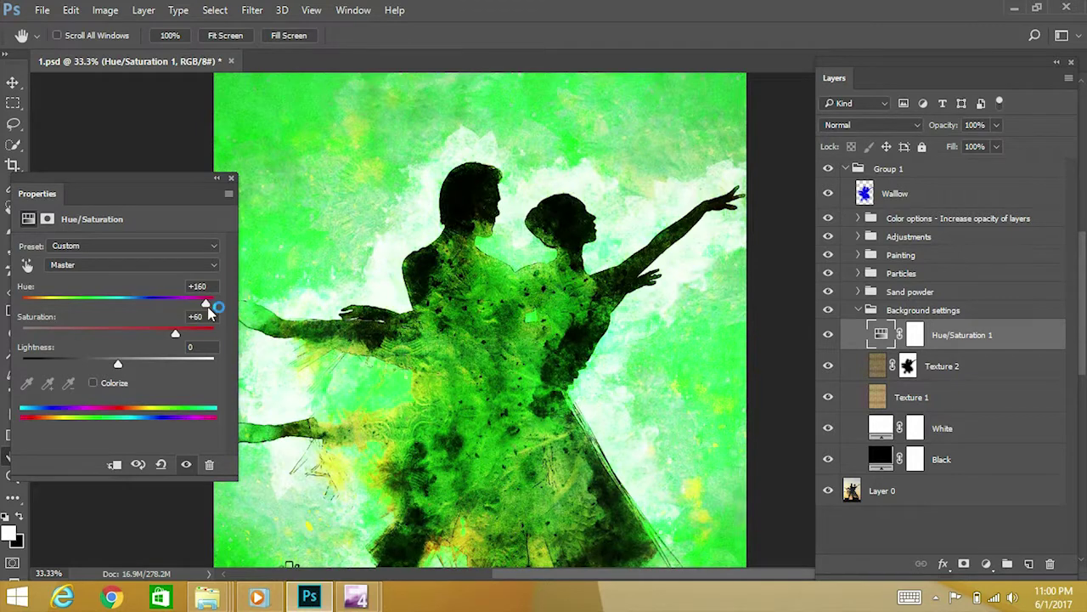
{"action": "scroll", "coordinate": [558, 366], "scroll_direction": "down", "scroll_amount": 1}
{"action": "left_click_drag", "start_coordinate": [554, 376], "coordinate": [585, 325]}
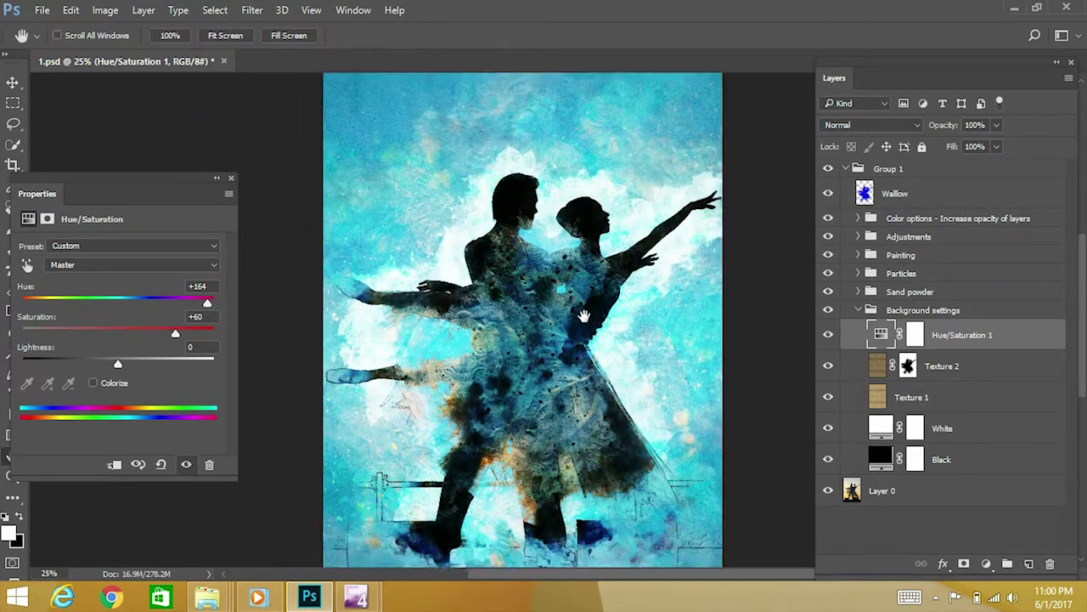
{"action": "left_click_drag", "start_coordinate": [75, 299], "coordinate": [32, 306]}
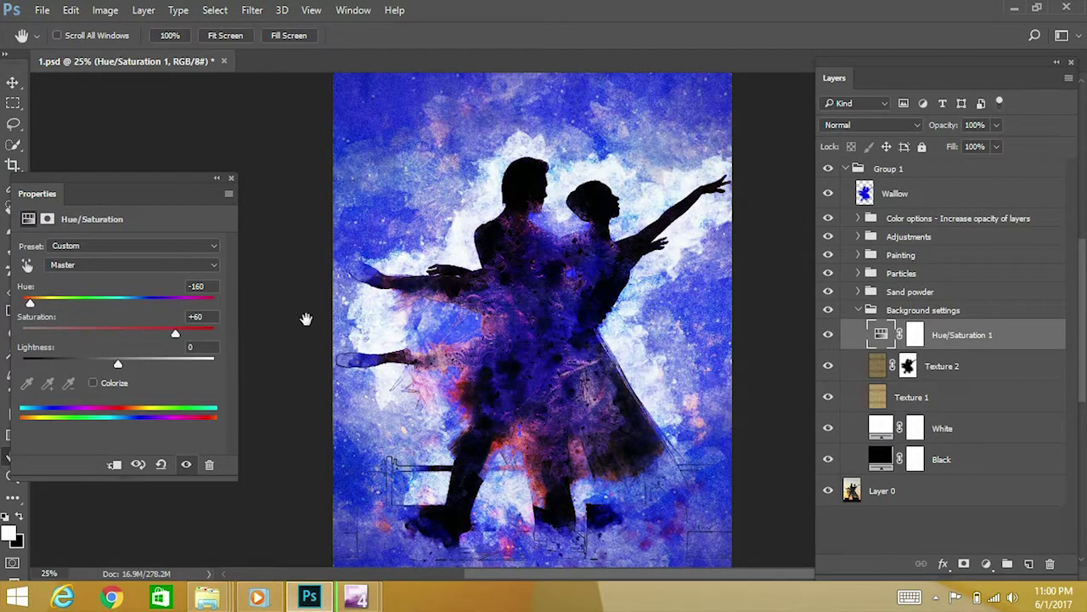
{"action": "scroll", "coordinate": [655, 285], "scroll_direction": "down", "scroll_amount": 2}
{"action": "scroll", "coordinate": [646, 293], "scroll_direction": "up", "scroll_amount": 2}
{"action": "left_click_drag", "start_coordinate": [29, 303], "coordinate": [71, 304]}
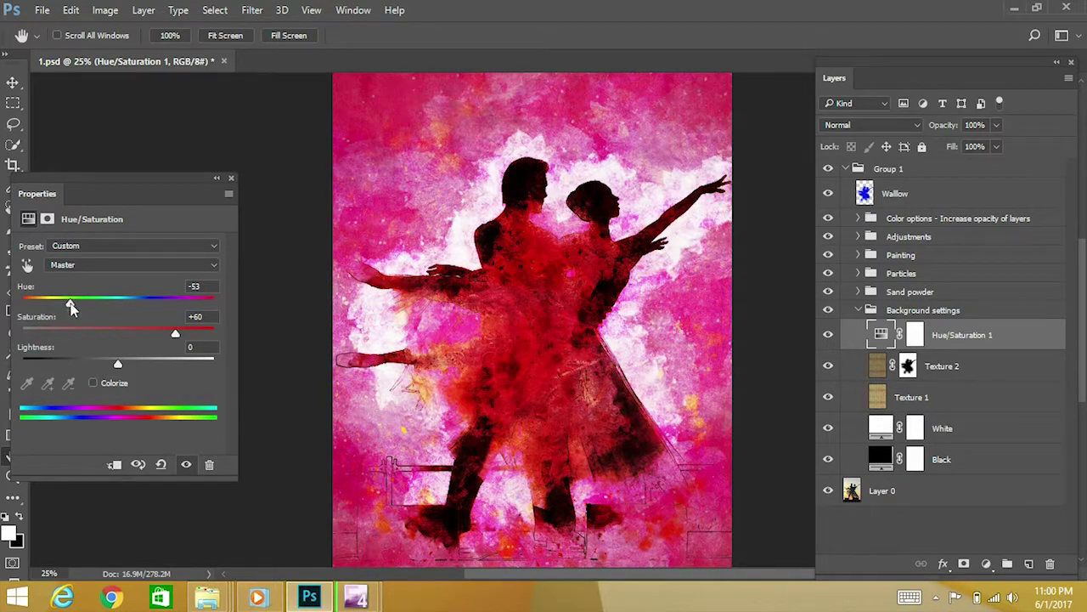
{"action": "left_click_drag", "start_coordinate": [71, 308], "coordinate": [82, 305]}
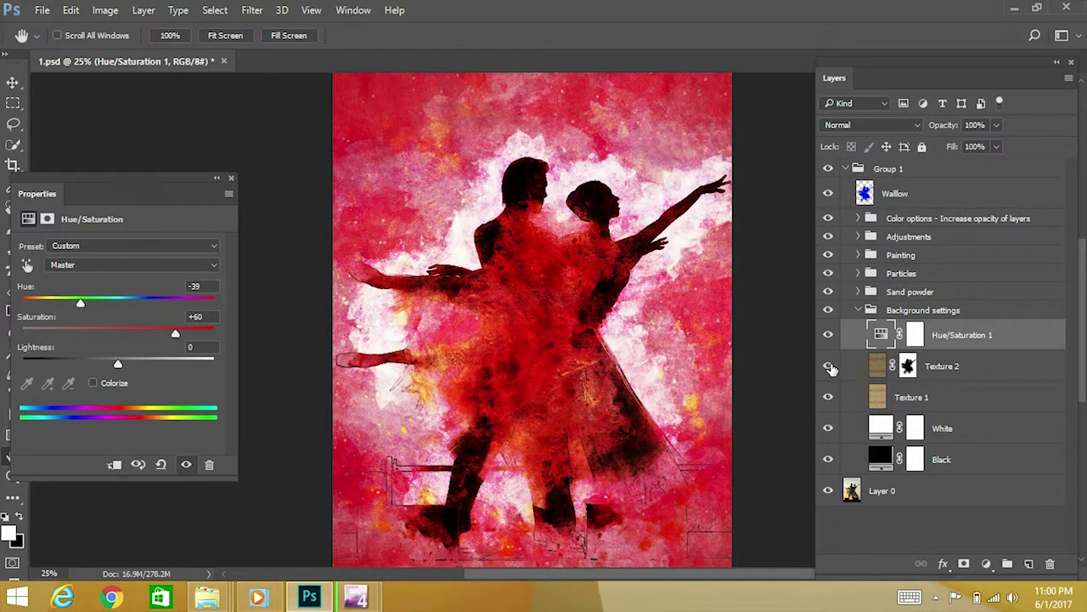
{"action": "left_click", "coordinate": [829, 366]}
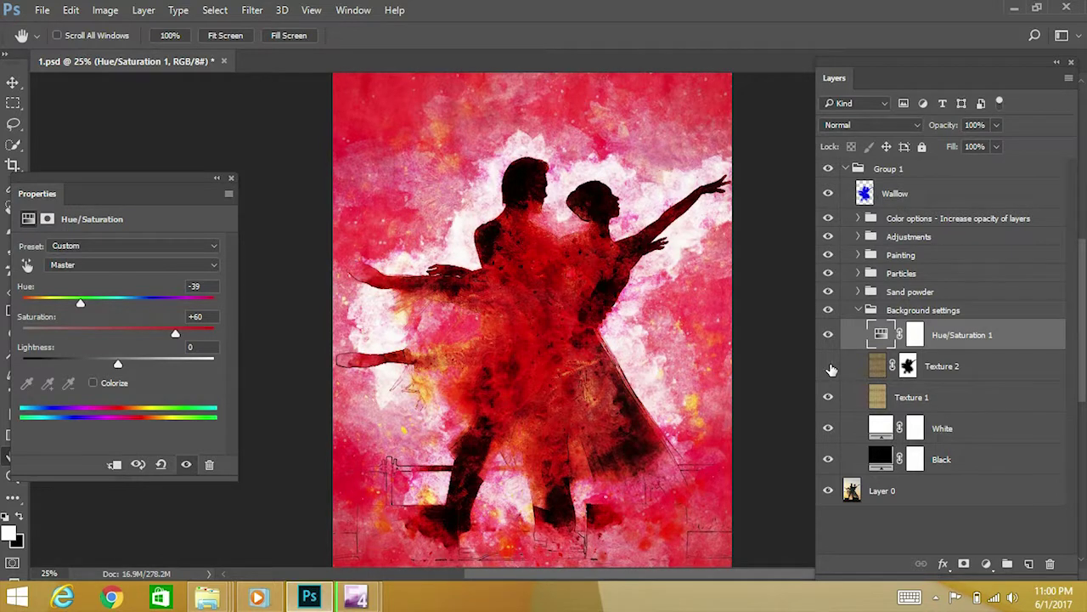
{"action": "left_click", "coordinate": [829, 366]}
{"action": "left_click", "coordinate": [830, 398]}
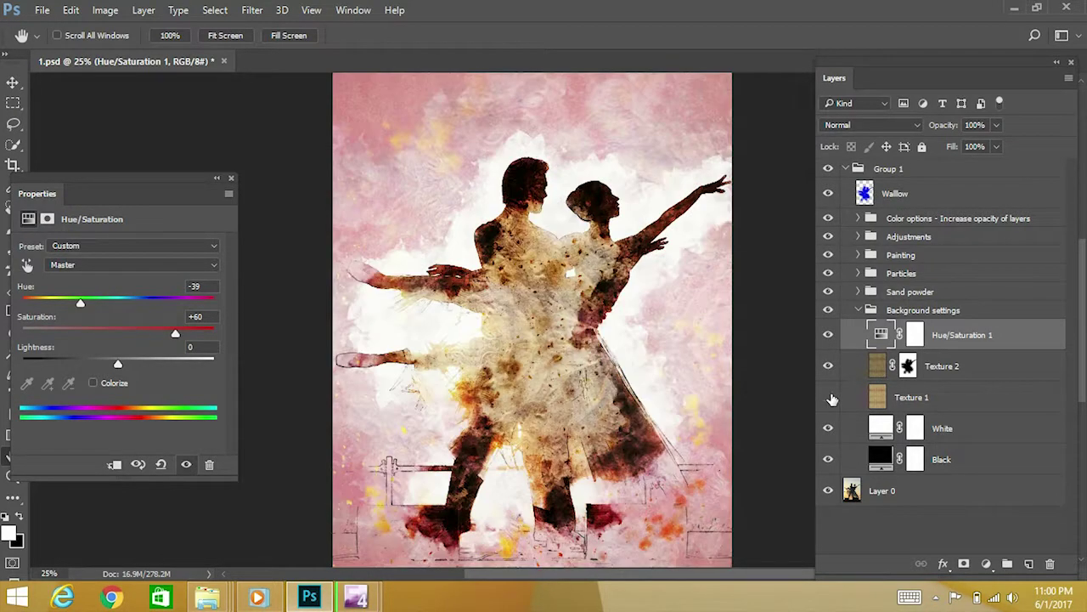
{"action": "left_click", "coordinate": [830, 398]}
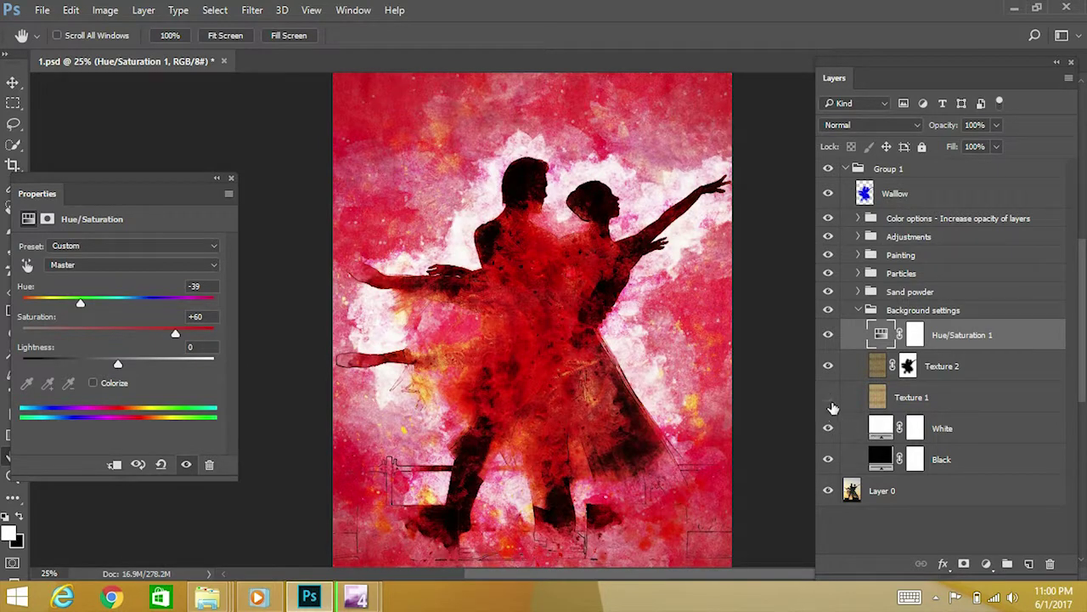
{"action": "left_click_drag", "start_coordinate": [830, 398], "coordinate": [829, 365]}
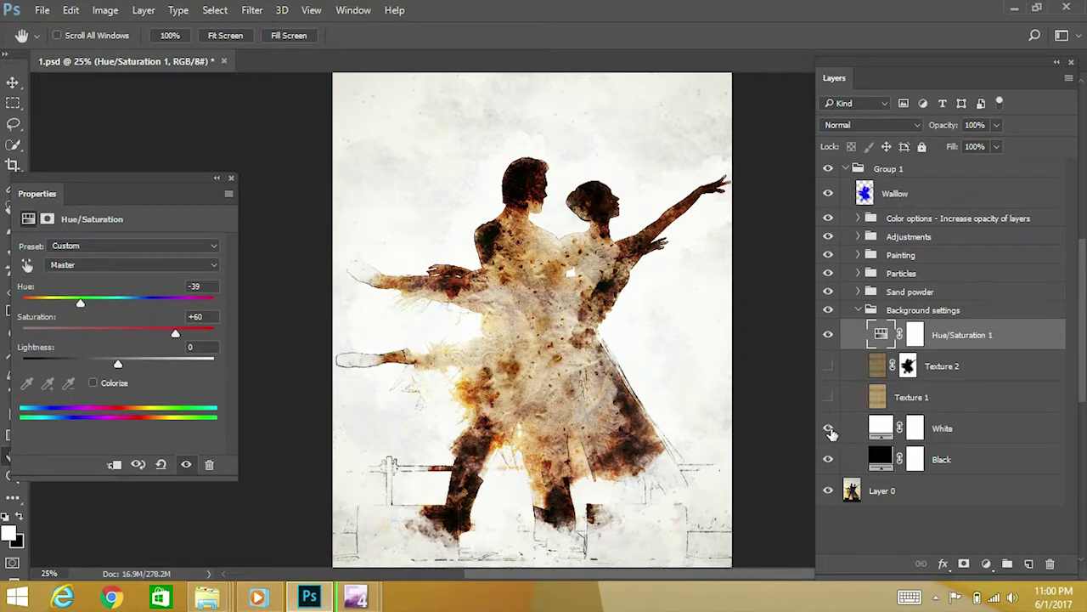
{"action": "left_click", "coordinate": [830, 431]}
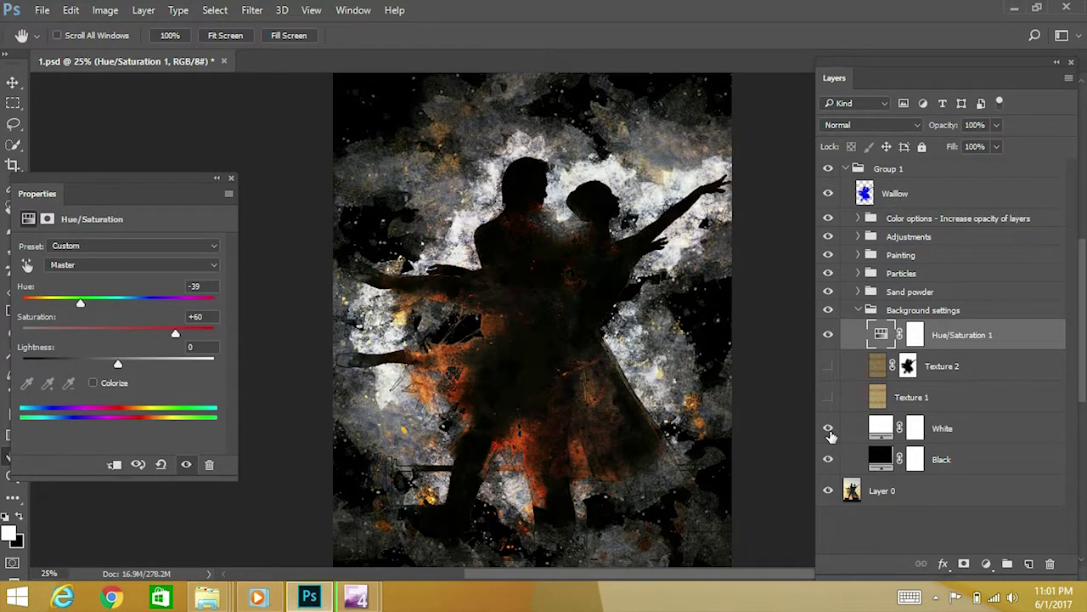
{"action": "left_click", "coordinate": [830, 431]}
{"action": "left_click_drag", "start_coordinate": [832, 410], "coordinate": [830, 367]}
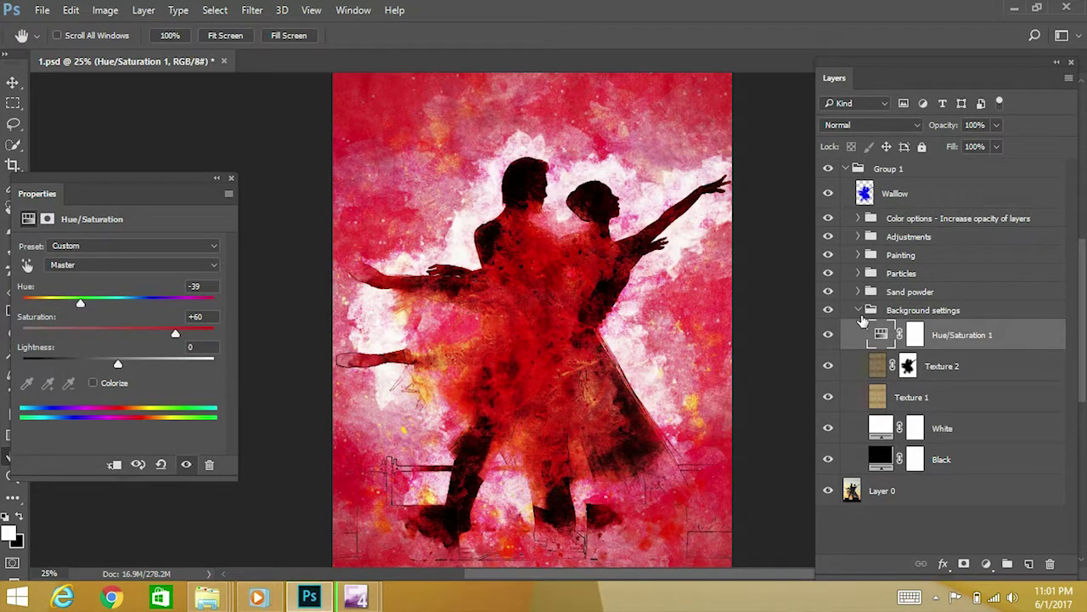
Step: Expand the Sand powder group and preview the Base and Sand powder 1 layers by toggling their visibility
{"action": "left_click", "coordinate": [858, 310]}
{"action": "left_click", "coordinate": [858, 291]}
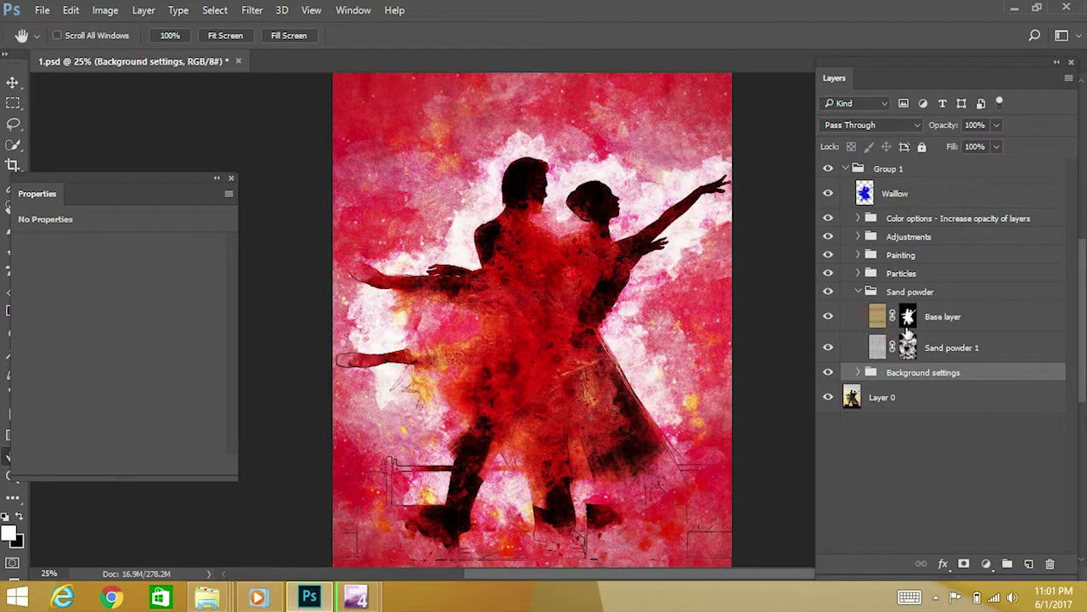
{"action": "left_click", "coordinate": [830, 317]}
{"action": "left_click", "coordinate": [830, 318]}
{"action": "left_click", "coordinate": [830, 348]}
{"action": "left_click", "coordinate": [830, 348]}
Step: Paint sand texture into the Sand powder 1 mask with the 1000 px sand brush
{"action": "left_click", "coordinate": [907, 348]}
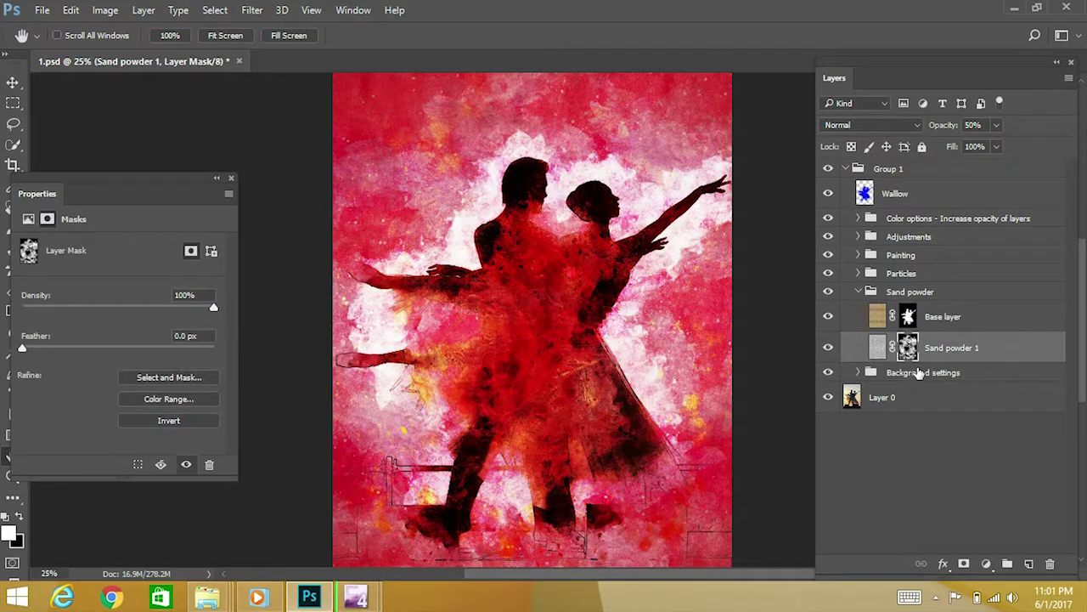
{"action": "key", "text": "b"}
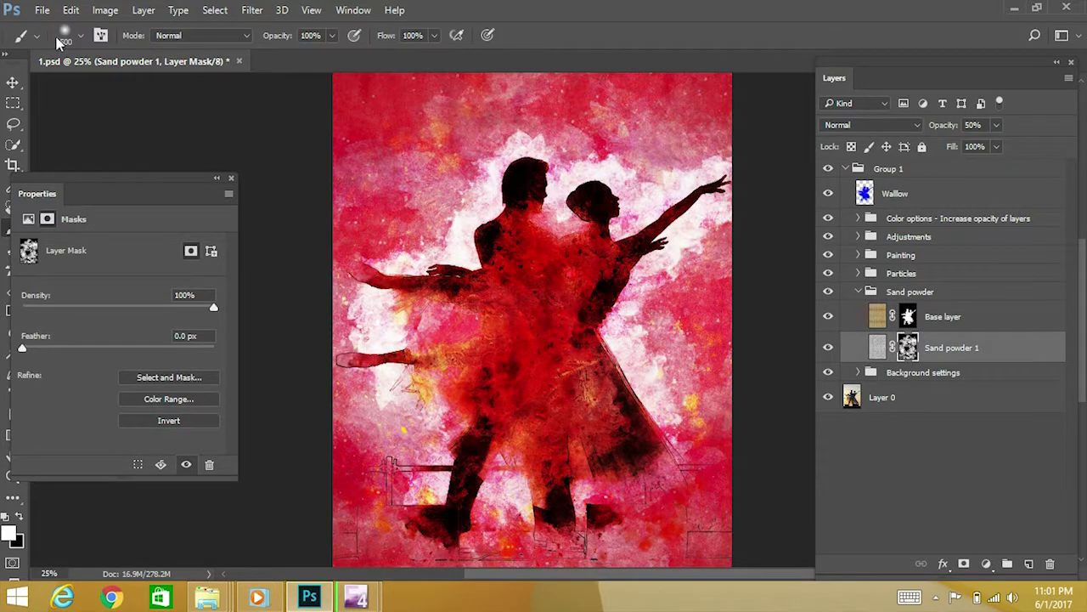
{"action": "left_click", "coordinate": [81, 36]}
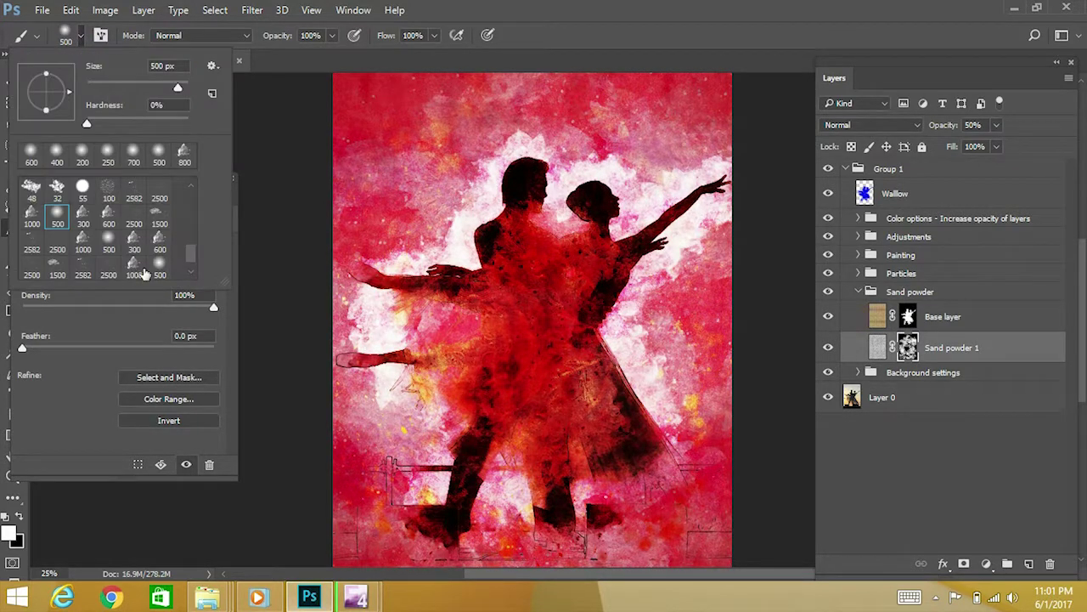
{"action": "left_click", "coordinate": [136, 268]}
{"action": "scroll", "coordinate": [164, 267], "scroll_direction": "down", "scroll_amount": 1}
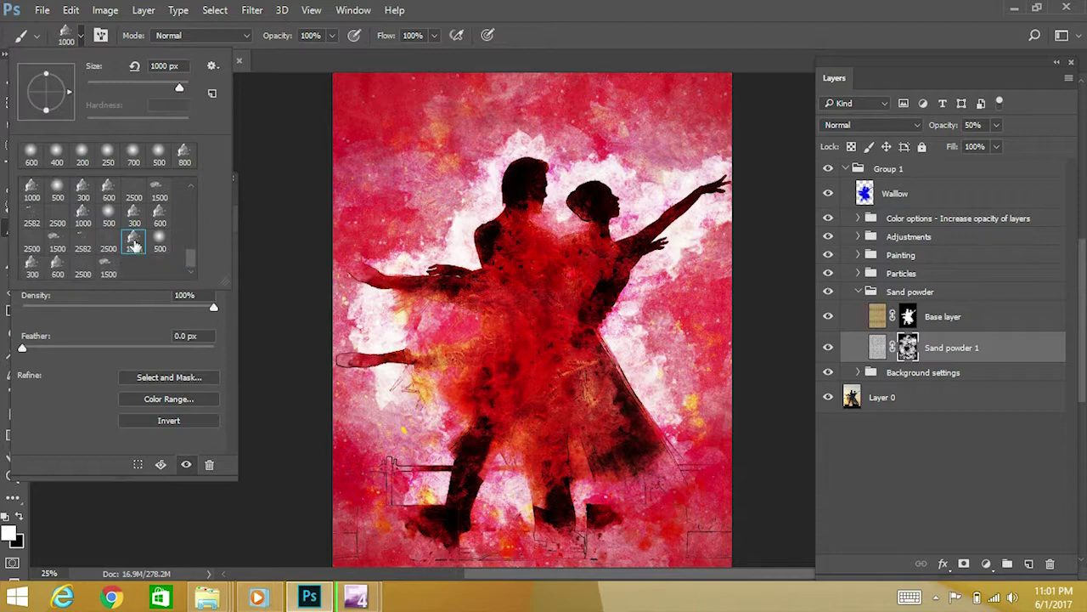
{"action": "key", "text": "Return"}
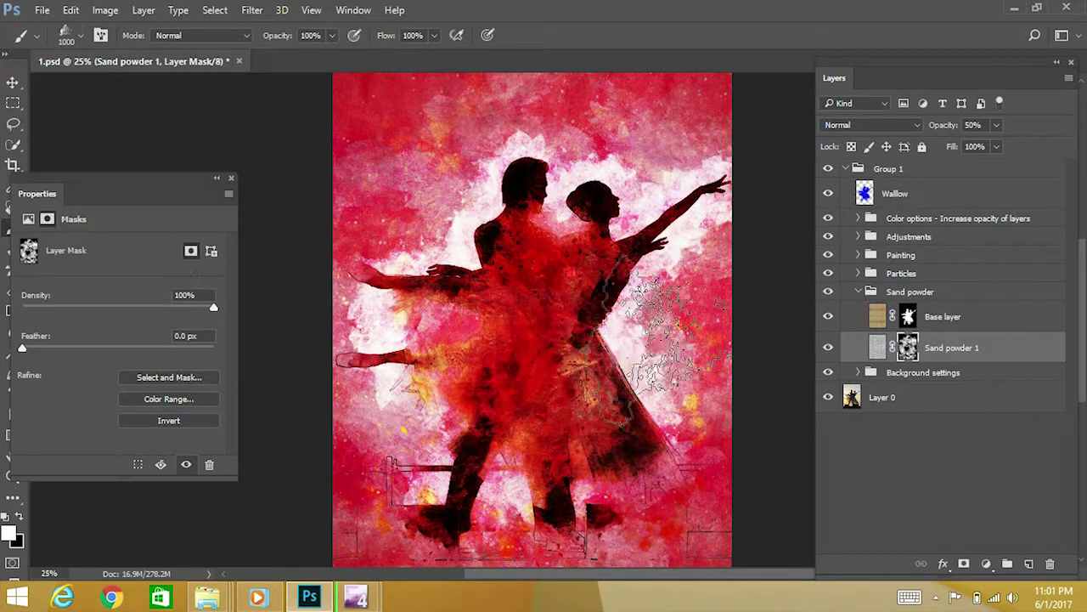
{"action": "left_click_drag", "start_coordinate": [458, 221], "coordinate": [399, 213]}
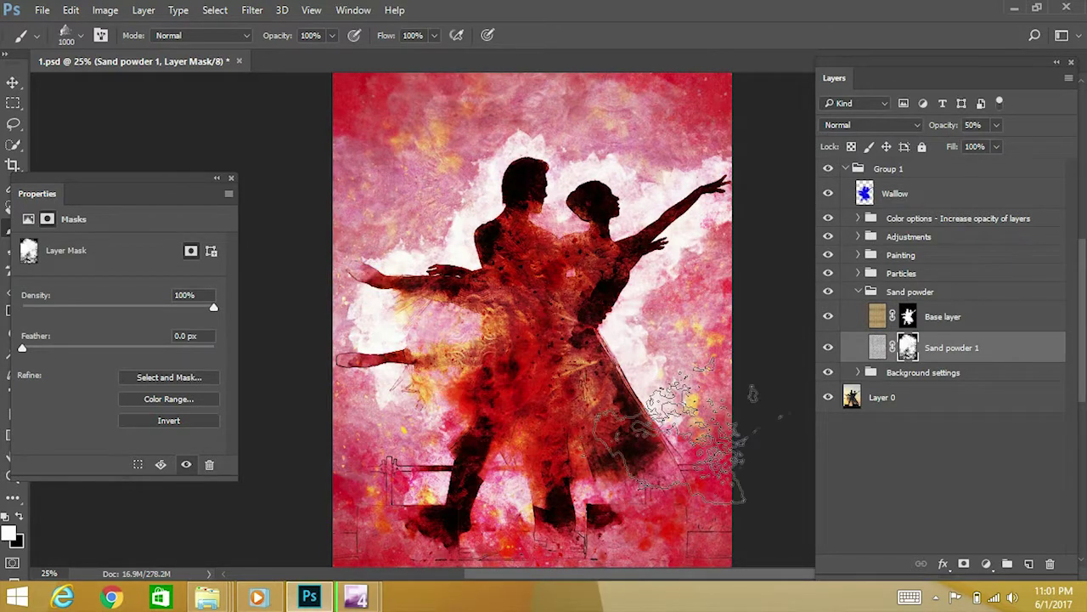
{"action": "left_click", "coordinate": [737, 437]}
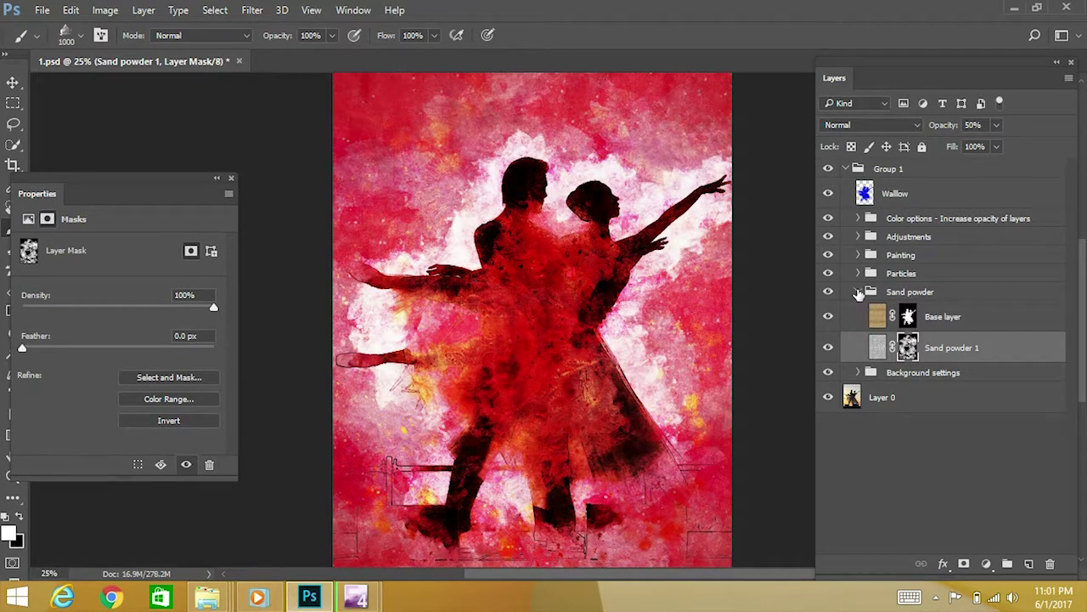
{"action": "left_click", "coordinate": [858, 292]}
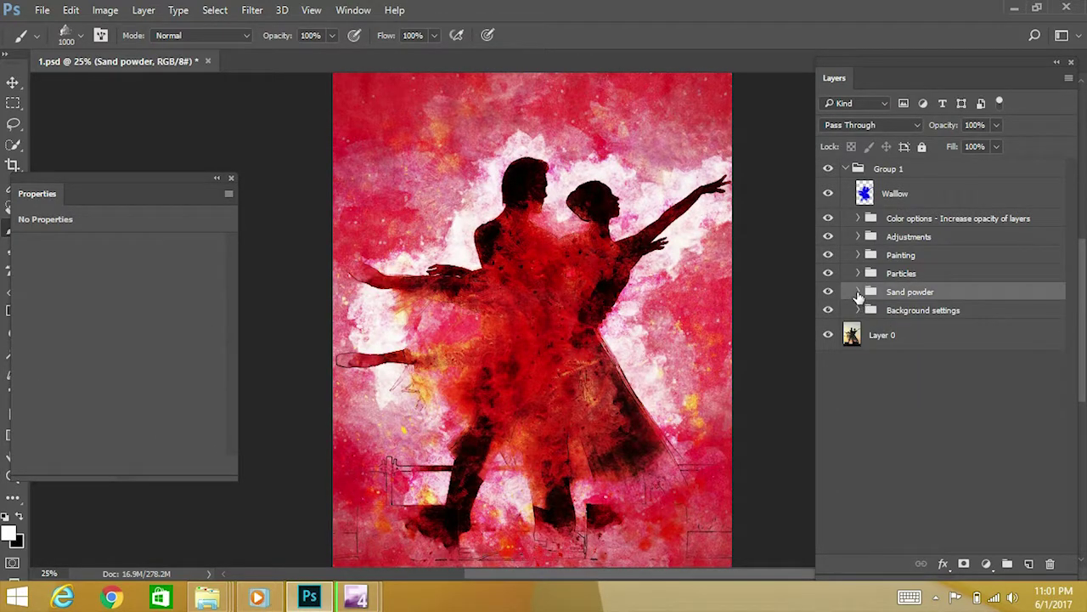
Step: Scale Particle_1 to about 105% and rotate it roughly -5°, then zoom out
{"action": "left_click", "coordinate": [858, 273]}
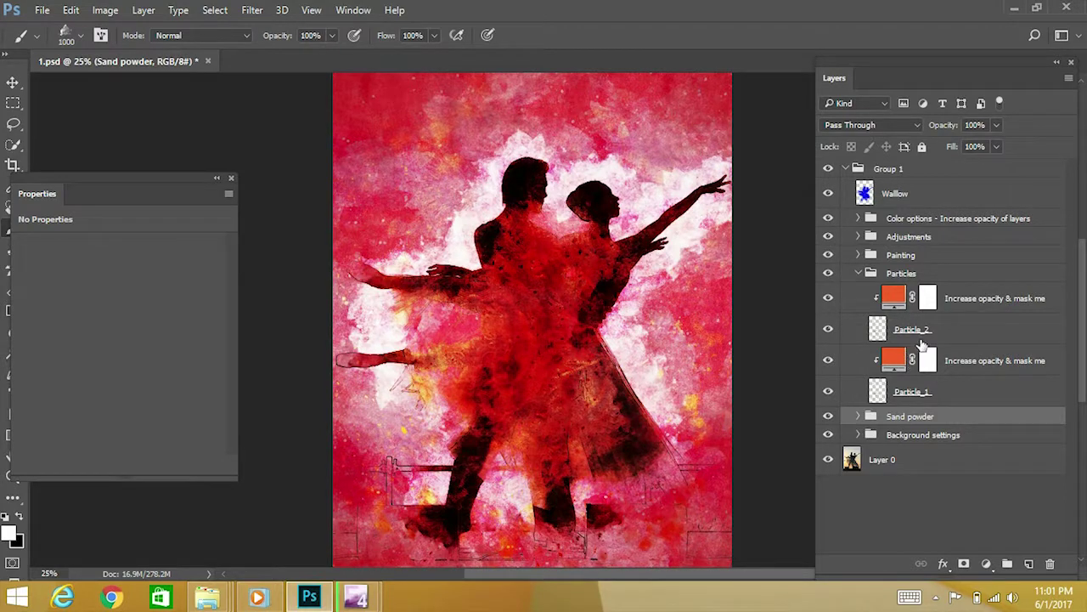
{"action": "left_click", "coordinate": [916, 395]}
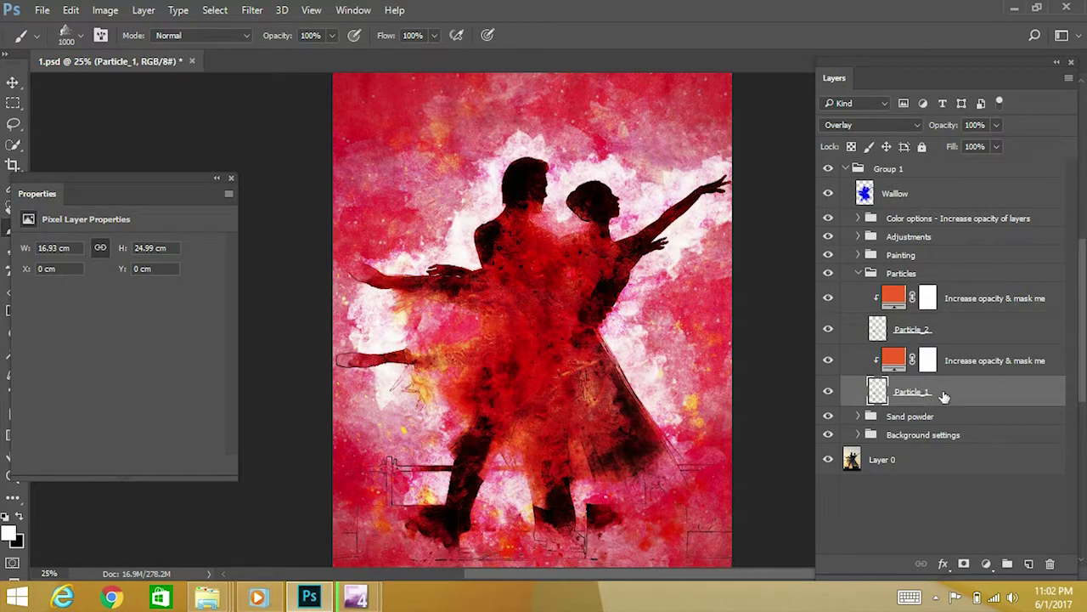
{"action": "key", "text": "ctrl+t"}
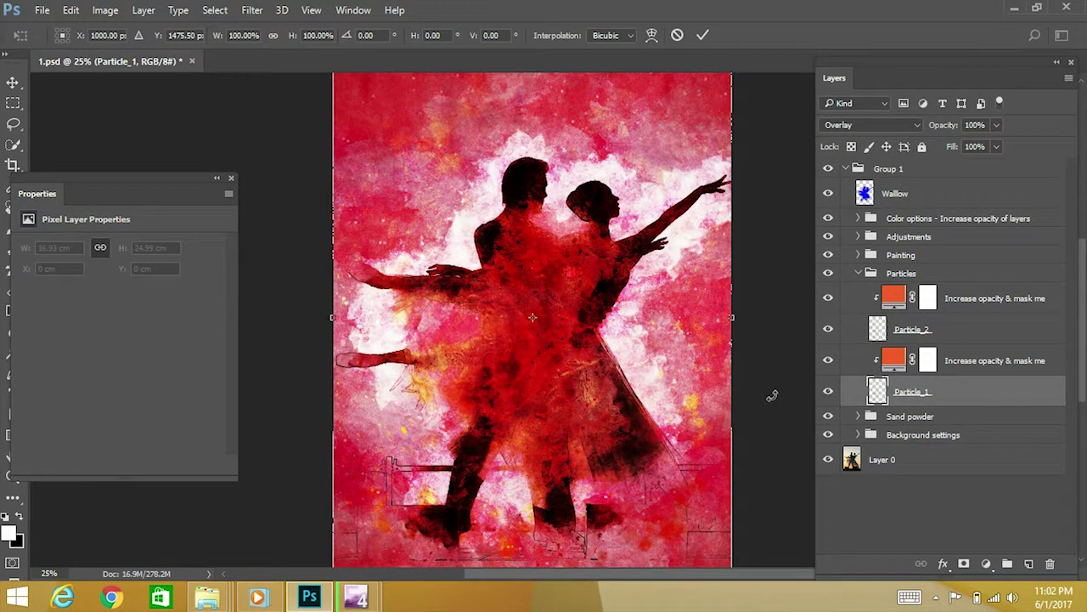
{"action": "left_click_drag", "start_coordinate": [731, 116], "coordinate": [741, 110]}
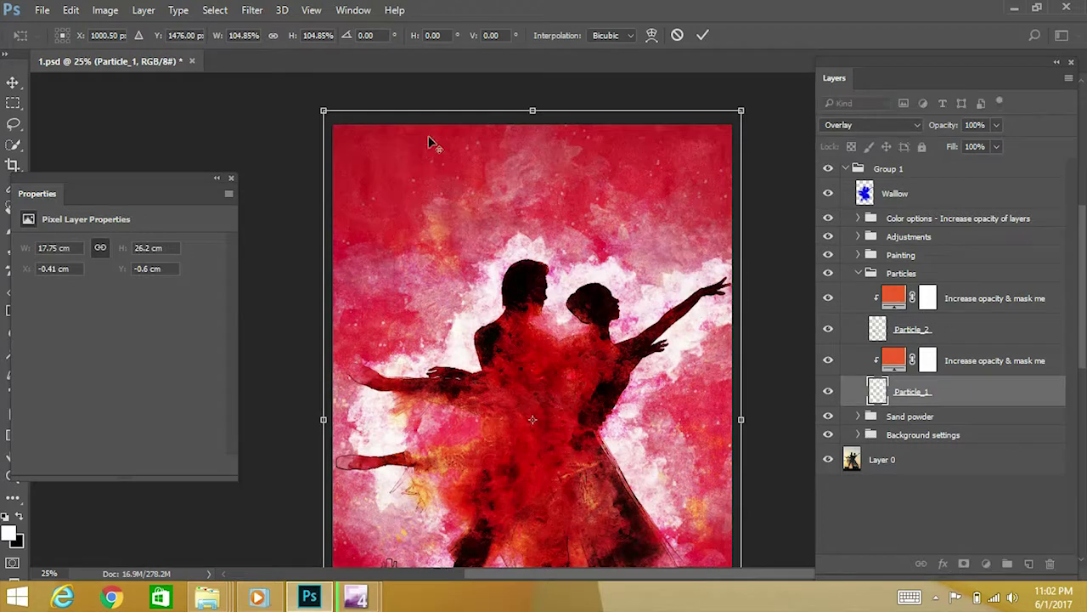
{"action": "left_click_drag", "start_coordinate": [292, 101], "coordinate": [255, 109]}
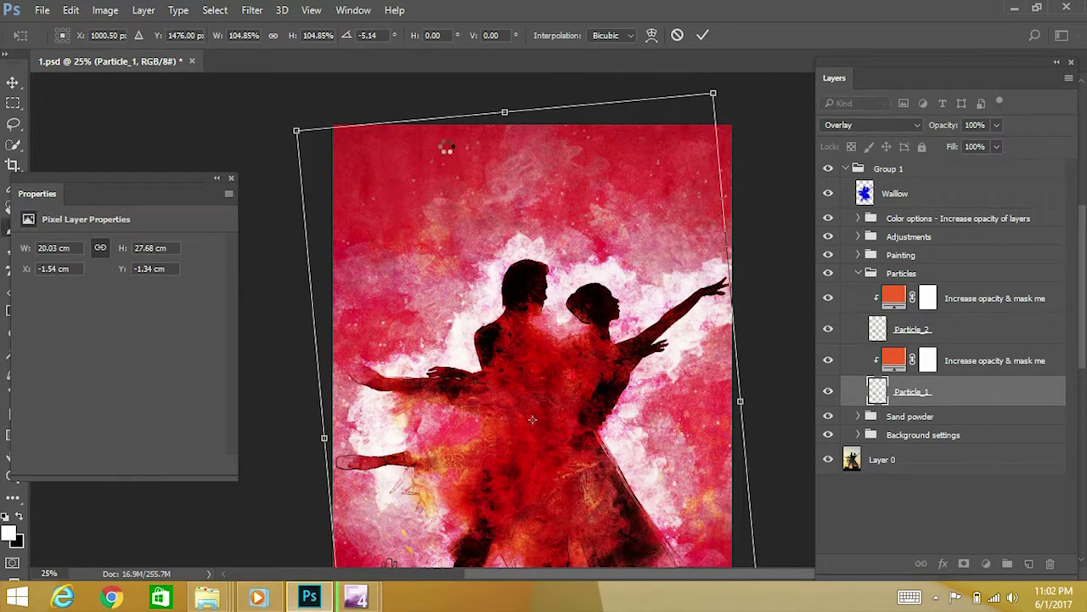
{"action": "key", "text": "Return"}
{"action": "key", "text": "b"}
{"action": "scroll", "coordinate": [510, 213], "scroll_direction": "up", "scroll_amount": 1}
{"action": "key", "text": "z"}
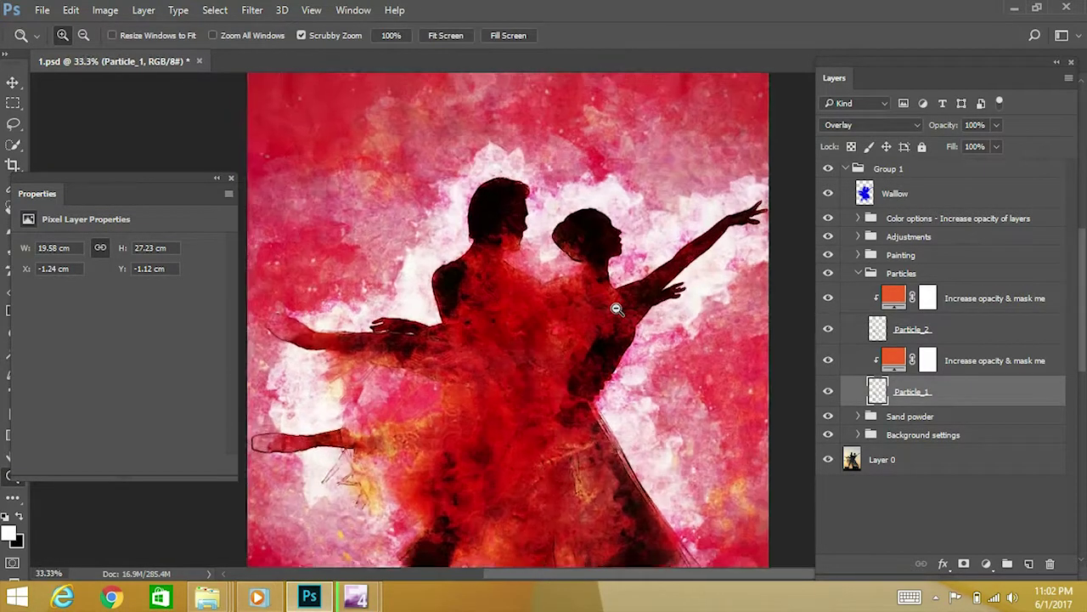
{"action": "left_click_drag", "start_coordinate": [663, 320], "coordinate": [631, 319]}
Step: Raise the lower Increase opacity & mask me fill layer to 100% opacity
{"action": "key", "text": "b"}
{"action": "key", "text": "v"}
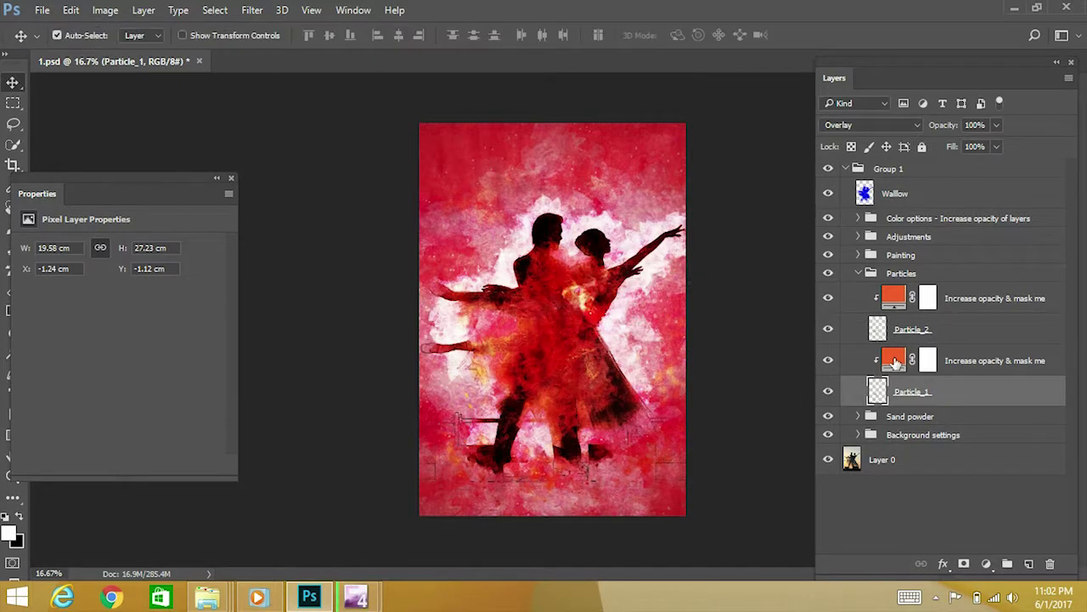
{"action": "left_click", "coordinate": [889, 366]}
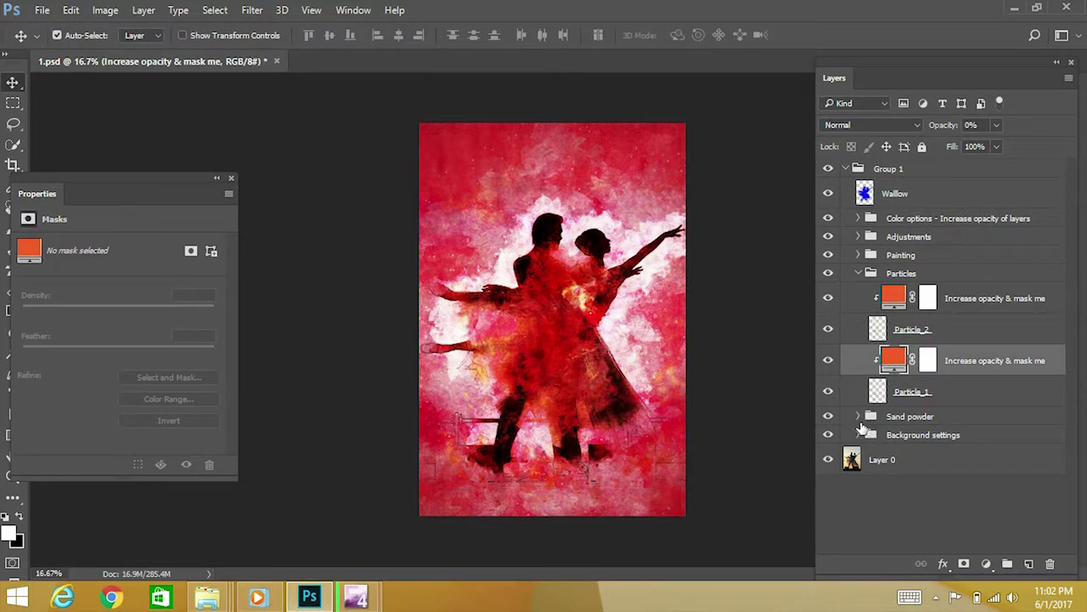
{"action": "double_click", "coordinate": [889, 362]}
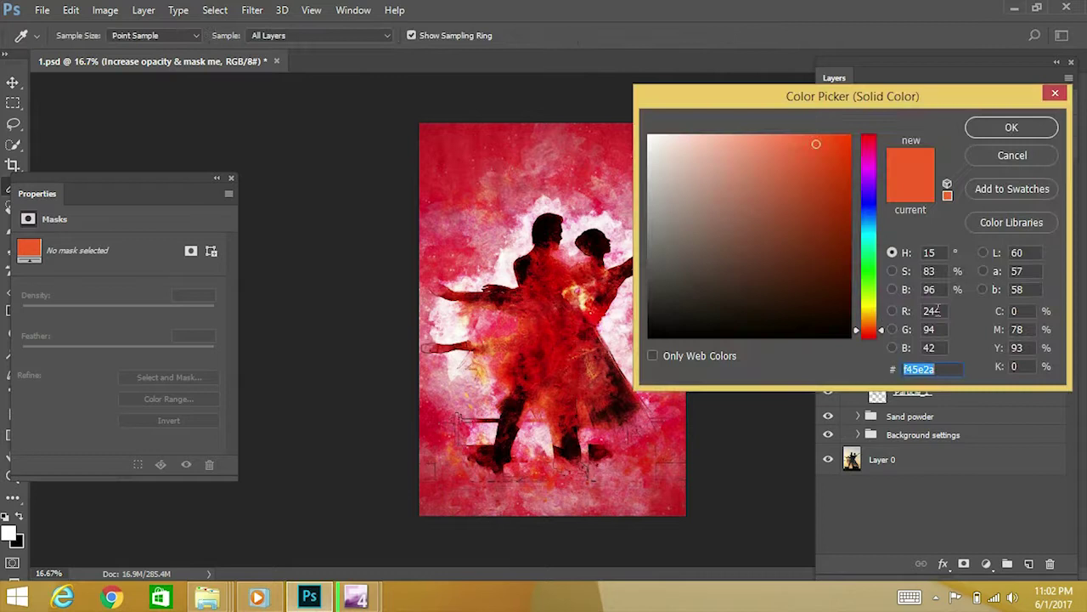
{"action": "left_click", "coordinate": [1023, 161]}
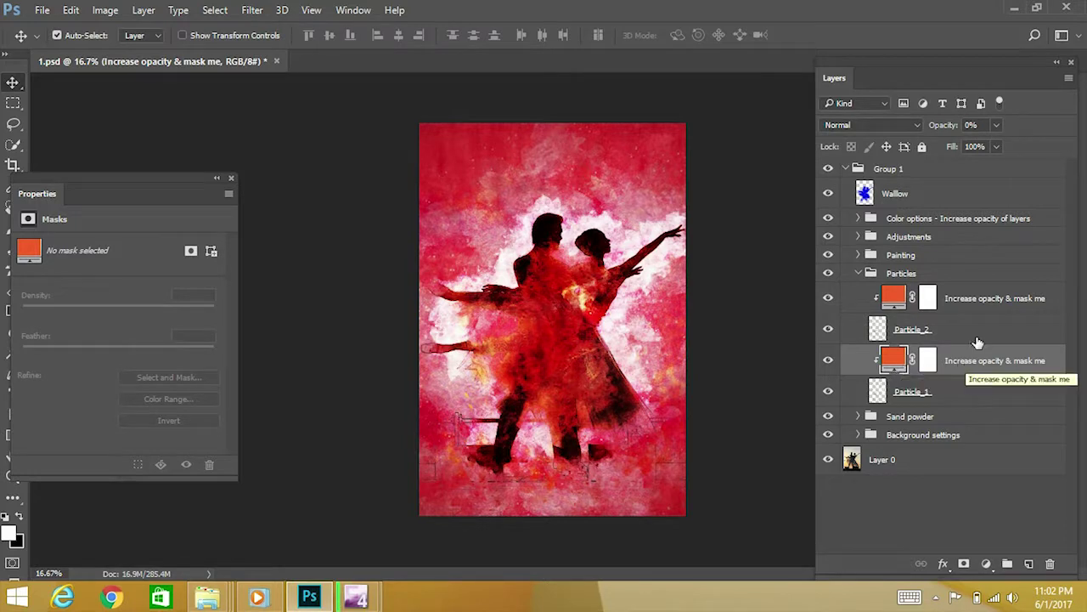
{"action": "left_click", "coordinate": [996, 125]}
{"action": "left_click_drag", "start_coordinate": [989, 147], "coordinate": [1066, 146]}
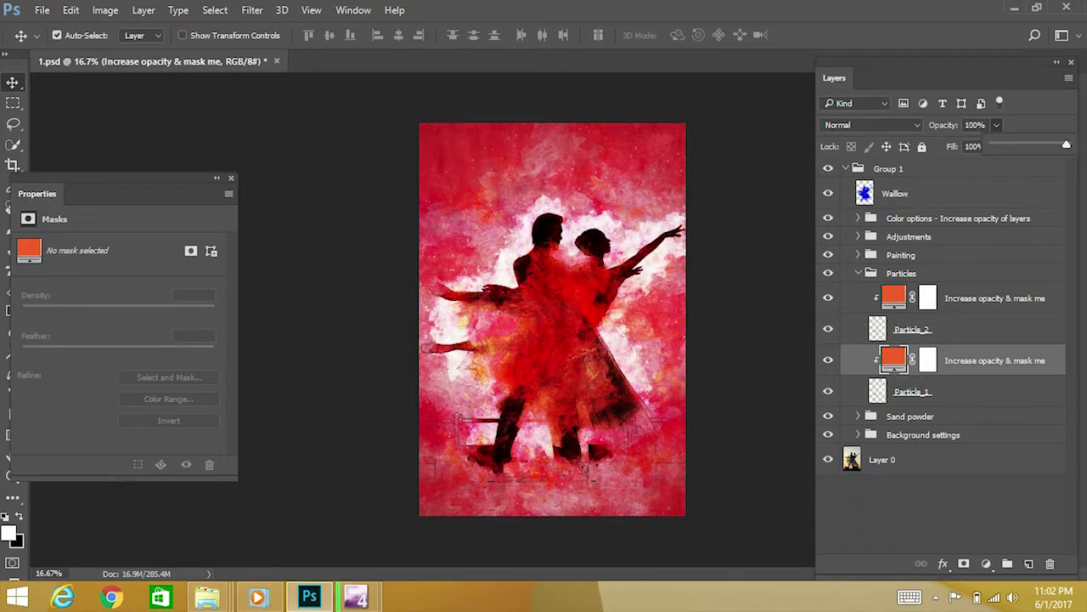
Step: Recolour the lower fill layer to yellow daf42a
{"action": "double_click", "coordinate": [894, 366]}
{"action": "left_click_drag", "start_coordinate": [762, 106], "coordinate": [856, 85]}
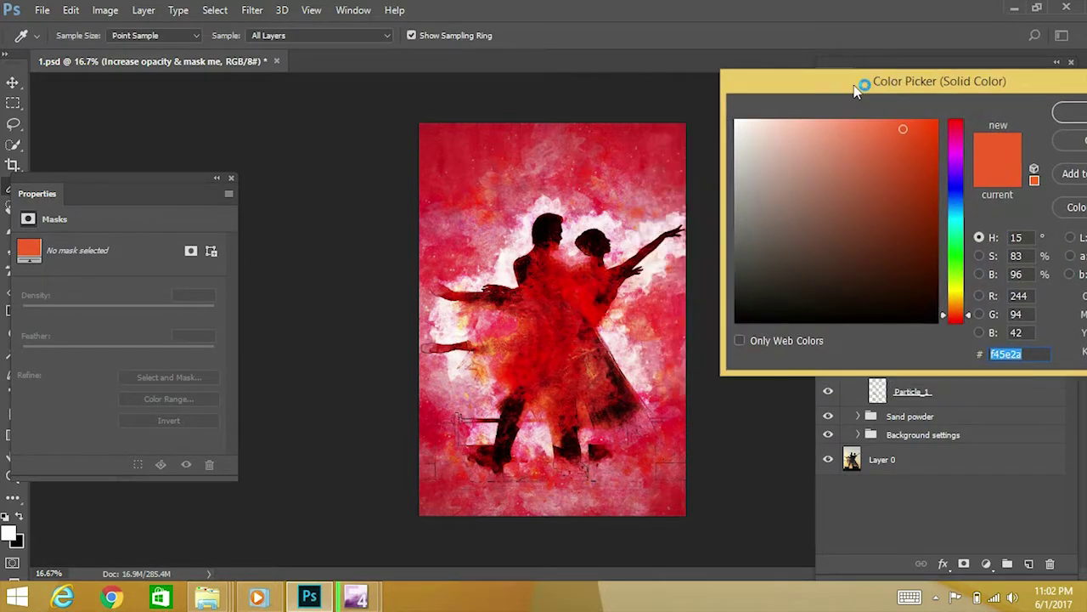
{"action": "left_click", "coordinate": [962, 169]}
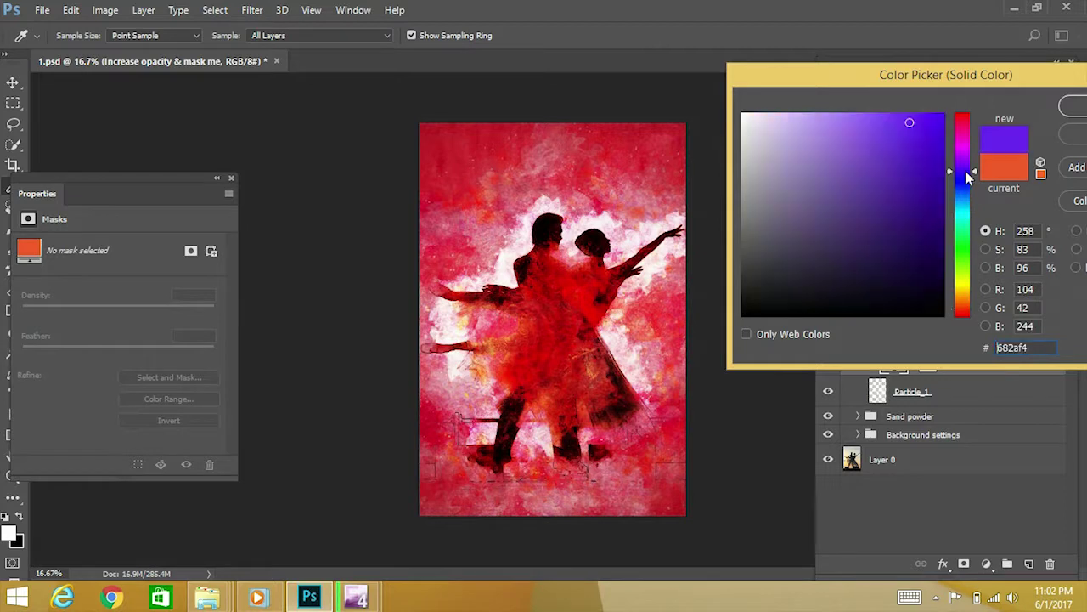
{"action": "left_click_drag", "start_coordinate": [965, 170], "coordinate": [964, 130]}
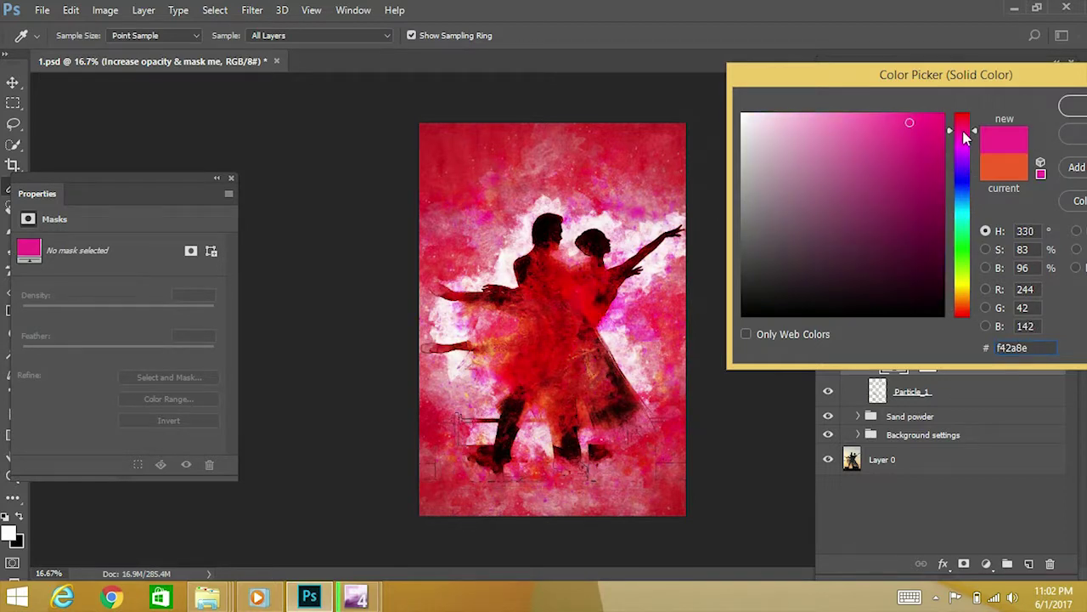
{"action": "left_click", "coordinate": [963, 230]}
{"action": "left_click", "coordinate": [963, 196]}
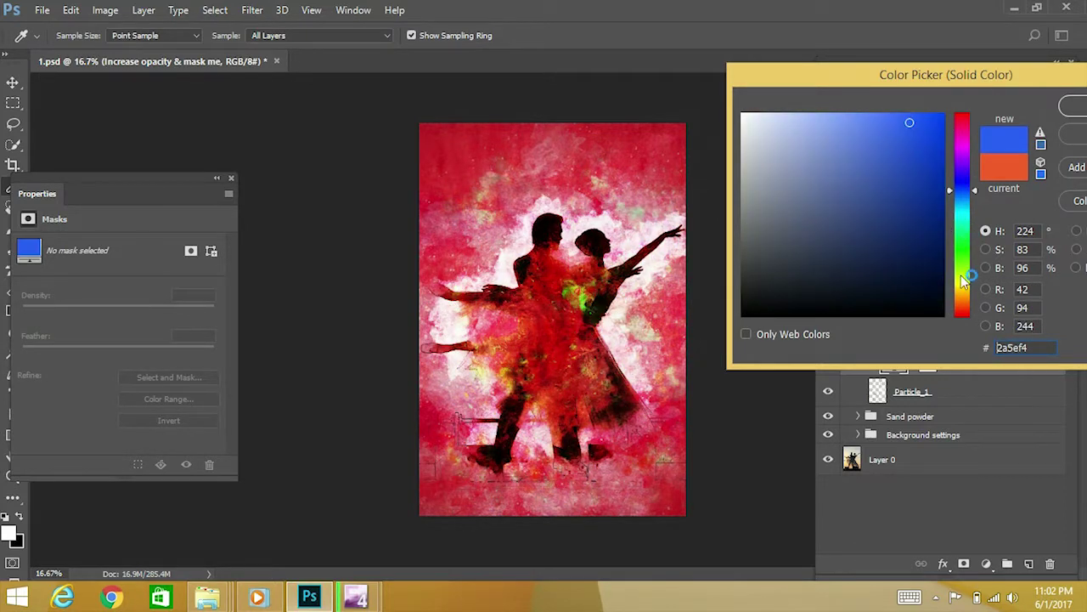
{"action": "left_click_drag", "start_coordinate": [962, 196], "coordinate": [964, 293]}
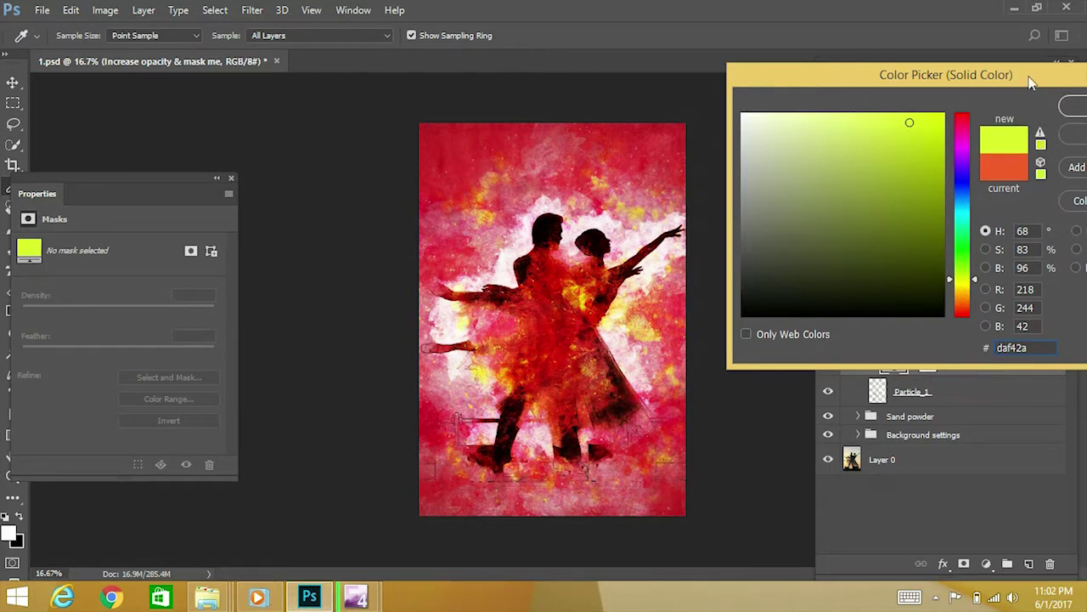
{"action": "left_click_drag", "start_coordinate": [1030, 83], "coordinate": [940, 85]}
{"action": "left_click", "coordinate": [1016, 109]}
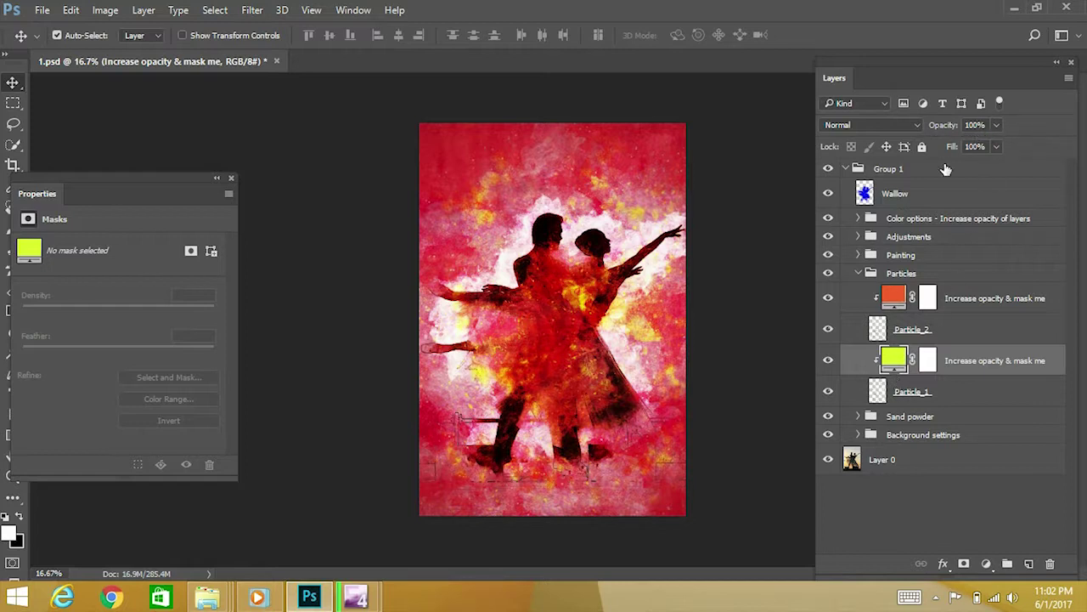
Step: Scale Particle_1 to about 125%, rotate it about -15°, and shift it up-right
{"action": "left_click", "coordinate": [917, 393]}
{"action": "key", "text": "ctrl+t"}
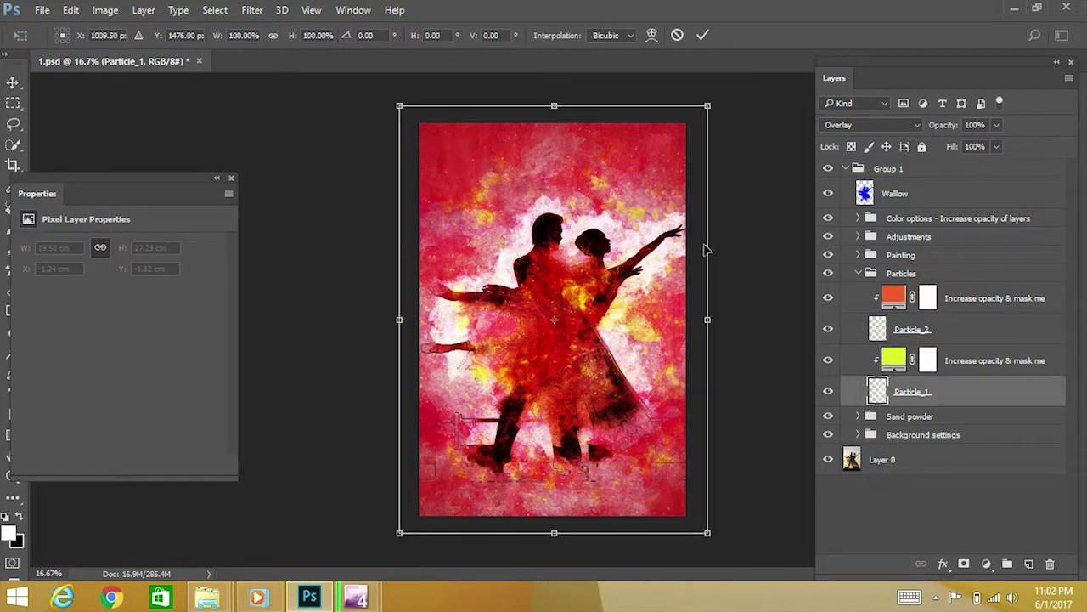
{"action": "left_click_drag", "start_coordinate": [727, 101], "coordinate": [739, 82]}
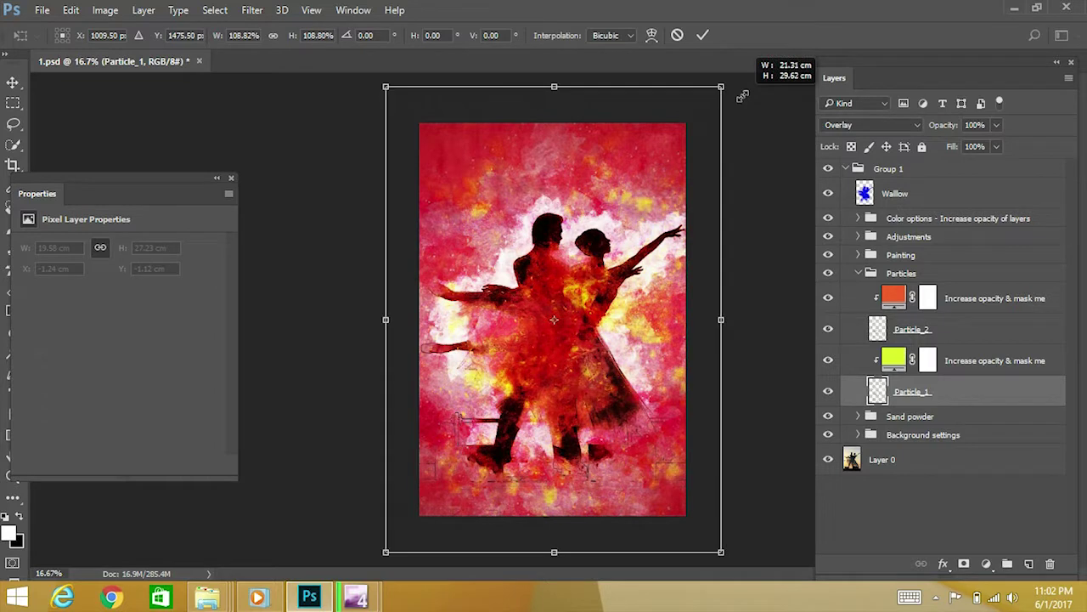
{"action": "left_click_drag", "start_coordinate": [768, 162], "coordinate": [776, 503]}
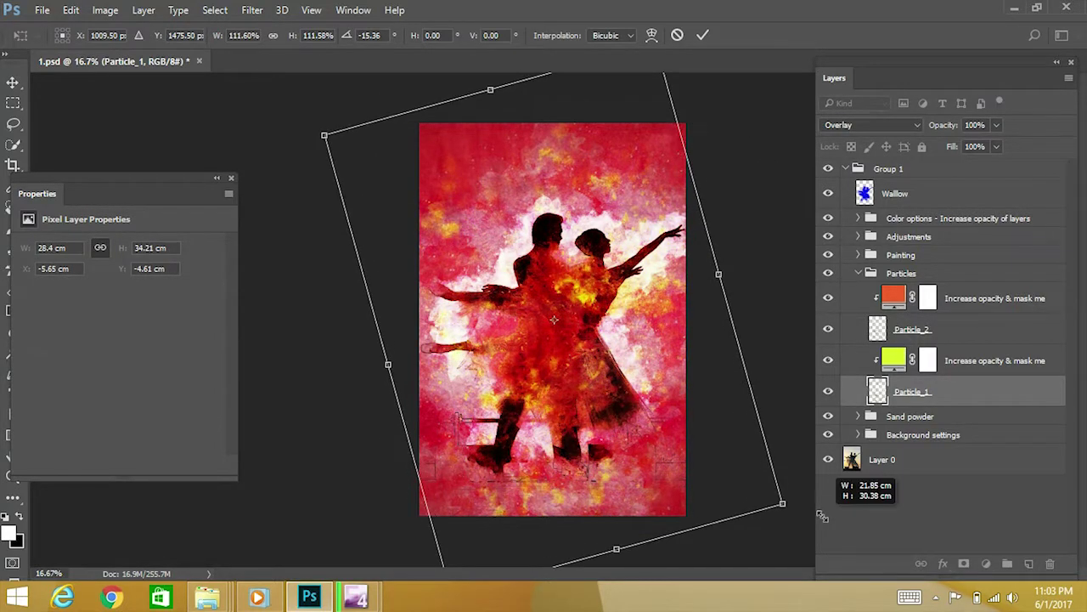
{"action": "left_click_drag", "start_coordinate": [820, 515], "coordinate": [883, 544]}
{"action": "mouse_move", "coordinate": [716, 427]}
{"action": "left_mouse_down"}
{"action": "mouse_move", "coordinate": [725, 415]}
{"action": "mouse_move", "coordinate": [706, 440]}
{"action": "left_mouse_up"}
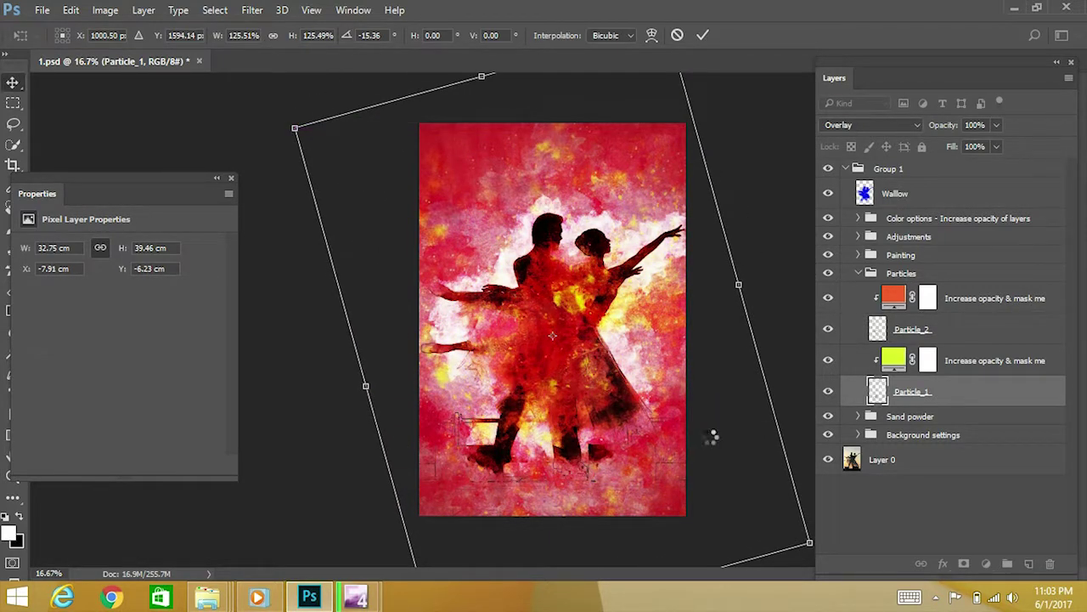
{"action": "key", "text": "Return"}
Step: Enlarge Particle_2 to about 109% with a slight tilt
{"action": "left_click", "coordinate": [909, 337]}
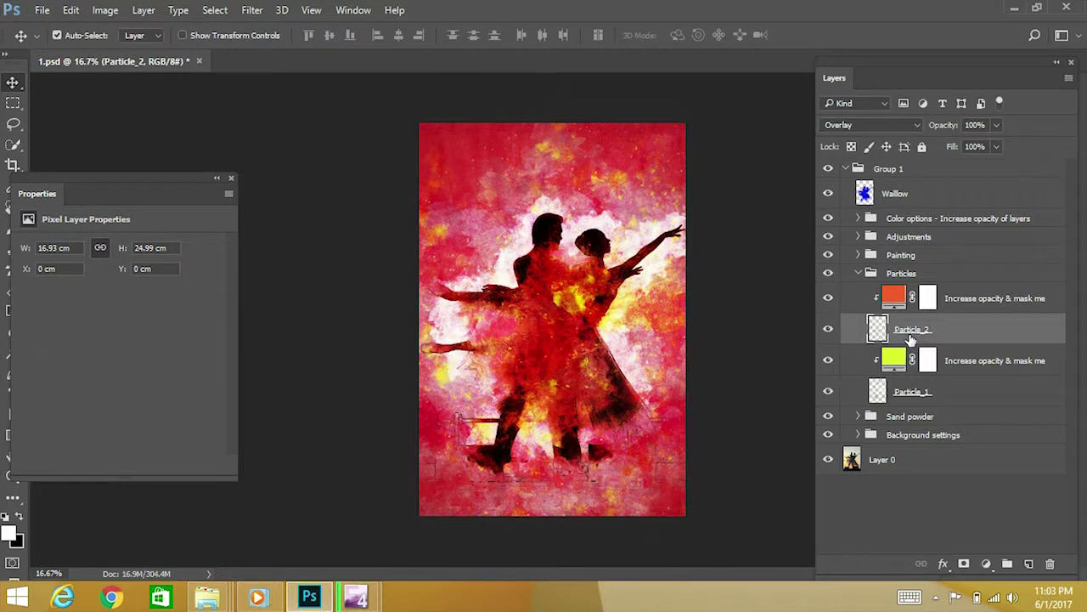
{"action": "left_click", "coordinate": [968, 308]}
{"action": "left_click", "coordinate": [924, 337]}
{"action": "key", "text": "ctrl+t"}
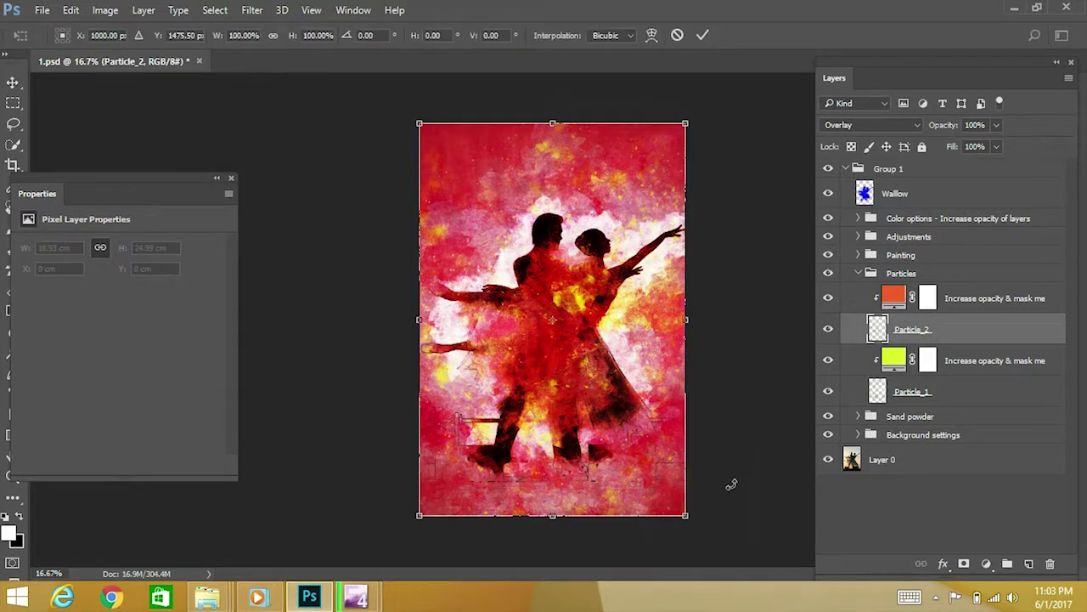
{"action": "mouse_move", "coordinate": [691, 517]}
{"action": "left_mouse_down"}
{"action": "mouse_move", "coordinate": [705, 536]}
{"action": "mouse_move", "coordinate": [767, 504]}
{"action": "left_mouse_up"}
{"action": "key", "text": "Return"}
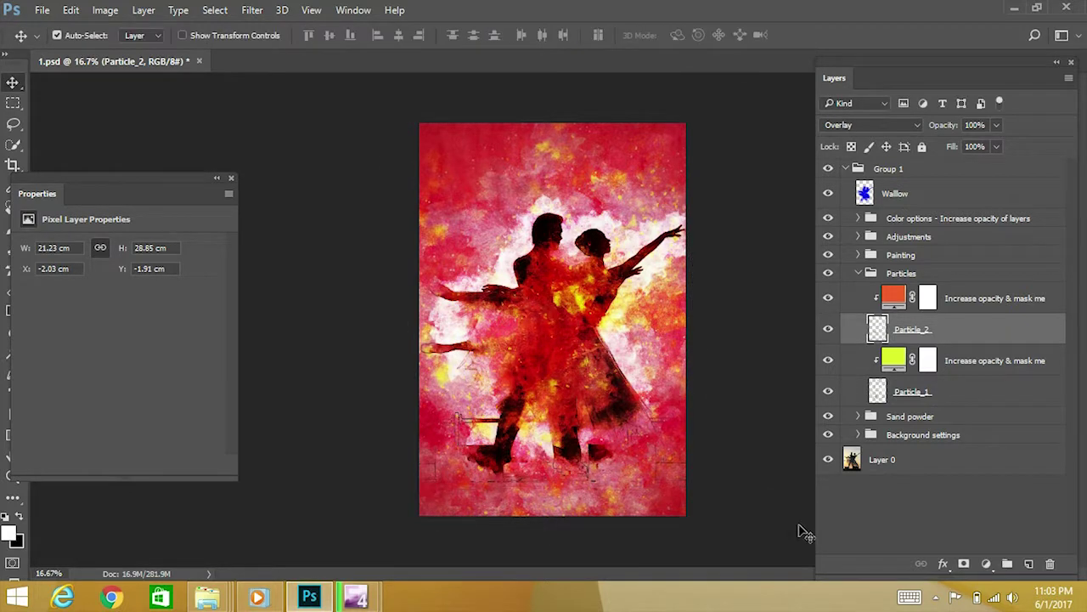
Step: Raise the upper Increase opacity & mask me fill layer to 100% opacity
{"action": "left_click", "coordinate": [897, 299]}
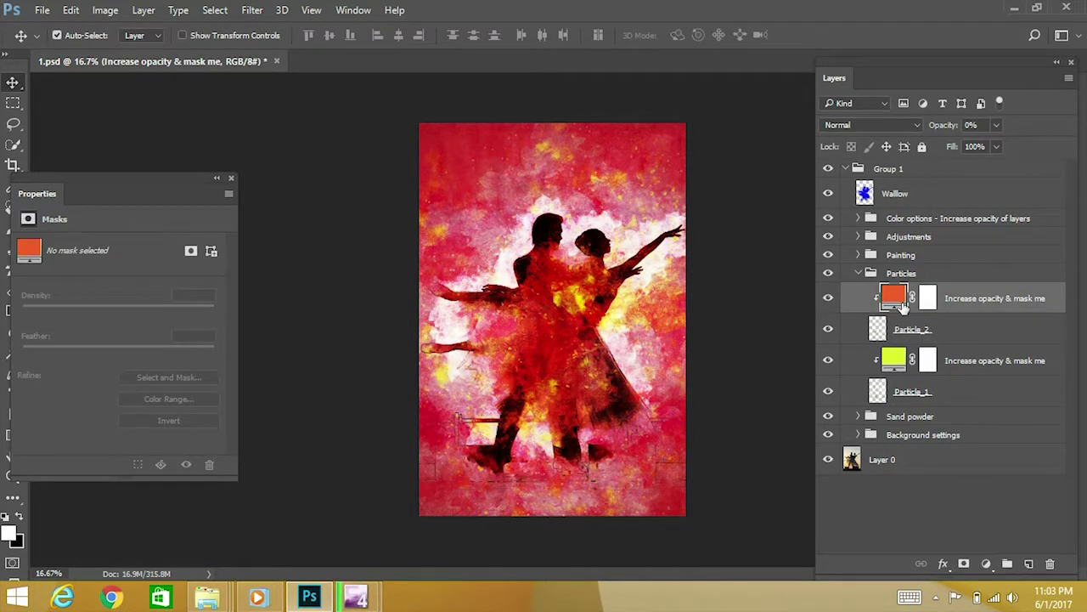
{"action": "left_click", "coordinate": [996, 126]}
{"action": "left_click_drag", "start_coordinate": [991, 146], "coordinate": [1083, 151]}
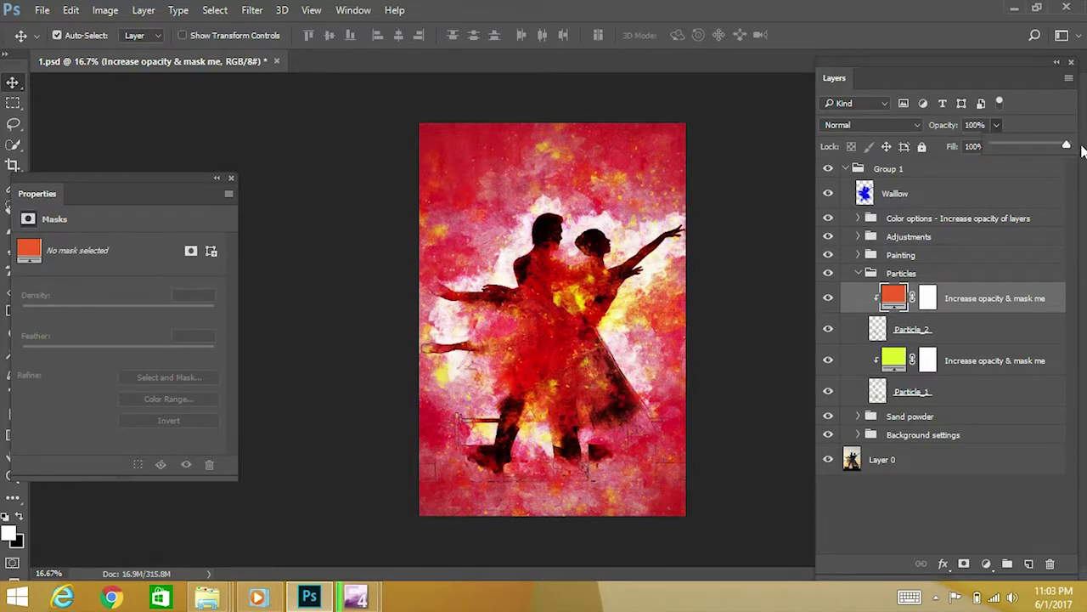
Step: Recolour the upper fill layer to blue 2a55f4
{"action": "double_click", "coordinate": [894, 299]}
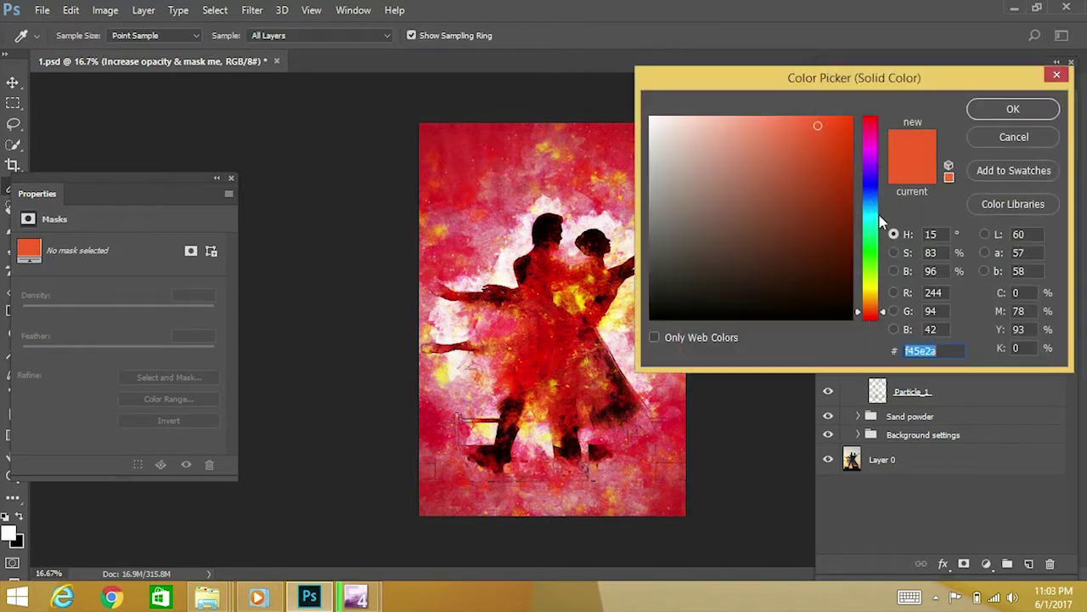
{"action": "left_click", "coordinate": [871, 184]}
{"action": "left_click", "coordinate": [868, 221]}
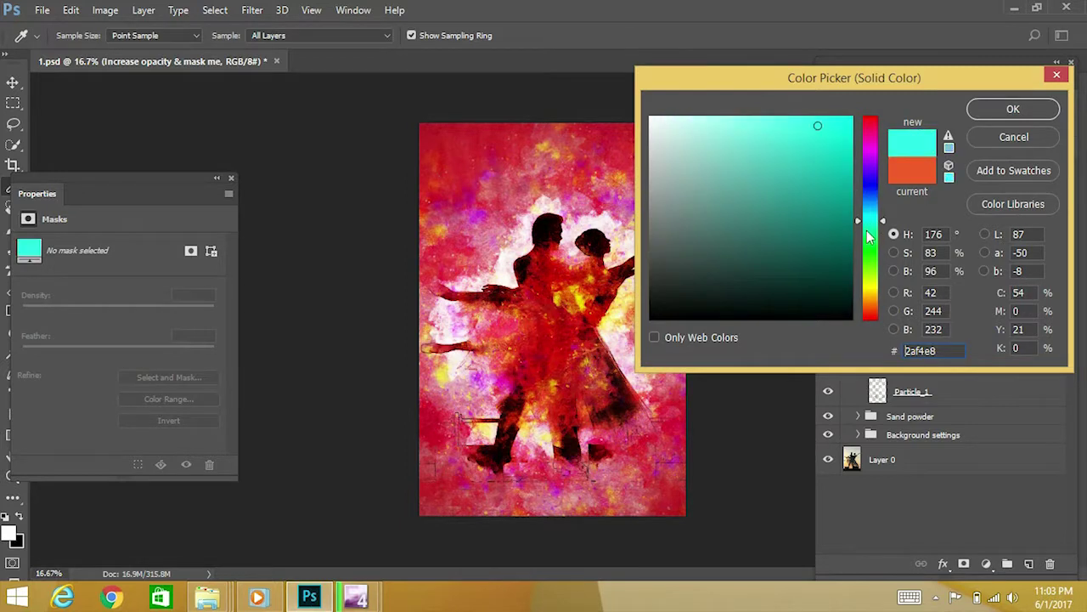
{"action": "left_click_drag", "start_coordinate": [725, 90], "coordinate": [810, 80]}
{"action": "left_click_drag", "start_coordinate": [960, 255], "coordinate": [956, 295]}
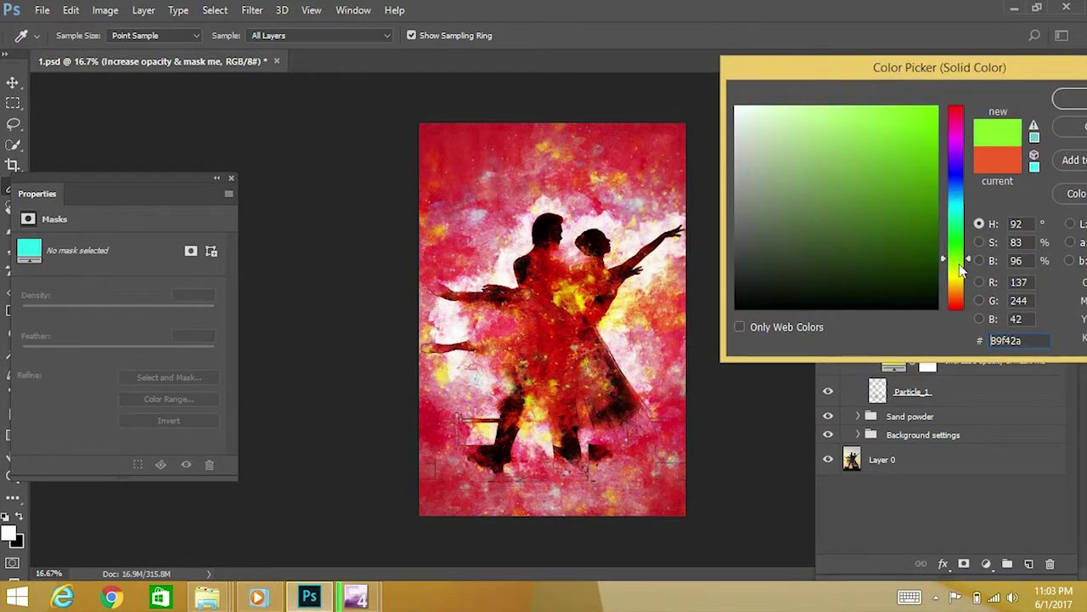
{"action": "left_click", "coordinate": [953, 157]}
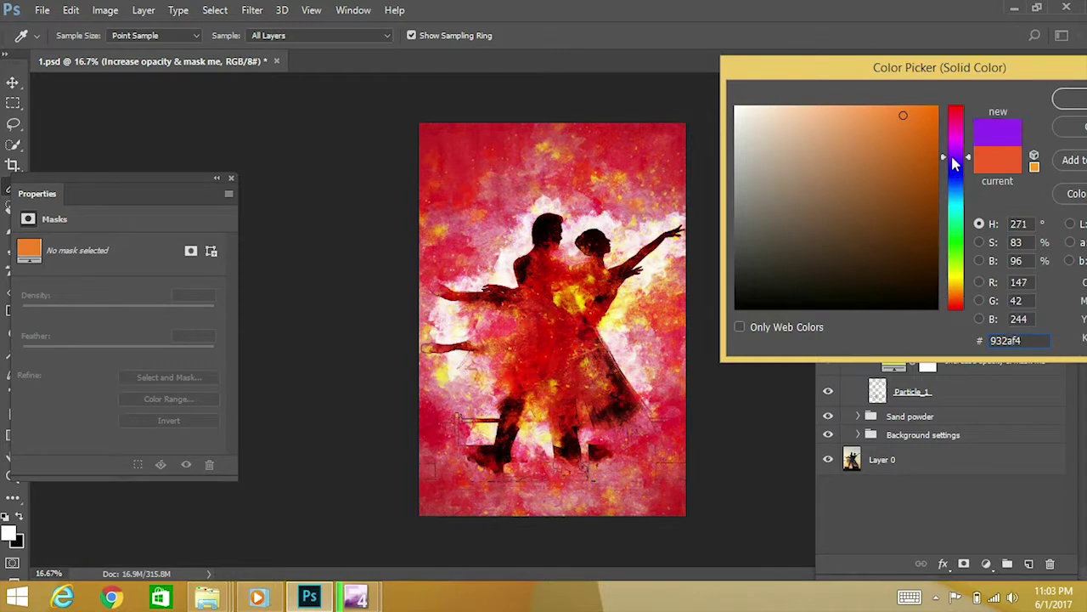
{"action": "left_click_drag", "start_coordinate": [953, 151], "coordinate": [958, 132]}
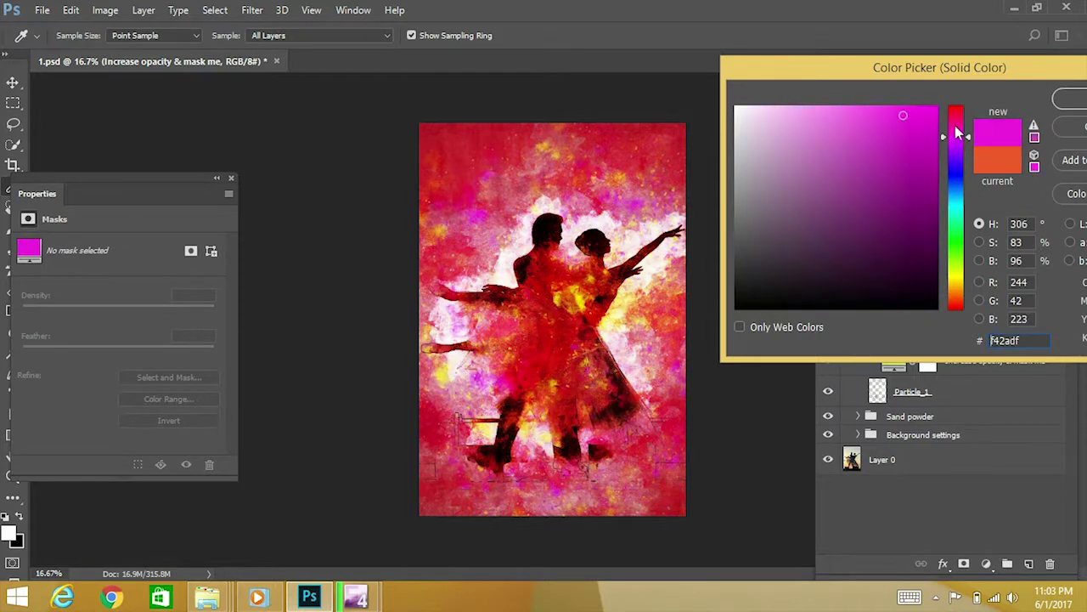
{"action": "left_click", "coordinate": [958, 239]}
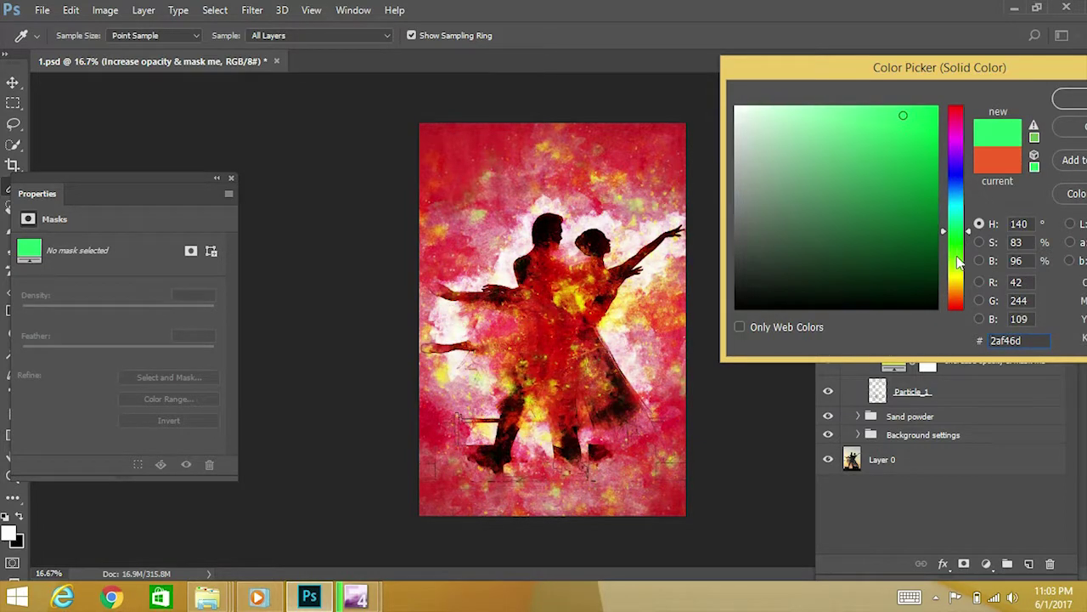
{"action": "left_click_drag", "start_coordinate": [959, 261], "coordinate": [958, 272]}
{"action": "left_click_drag", "start_coordinate": [955, 231], "coordinate": [953, 181]}
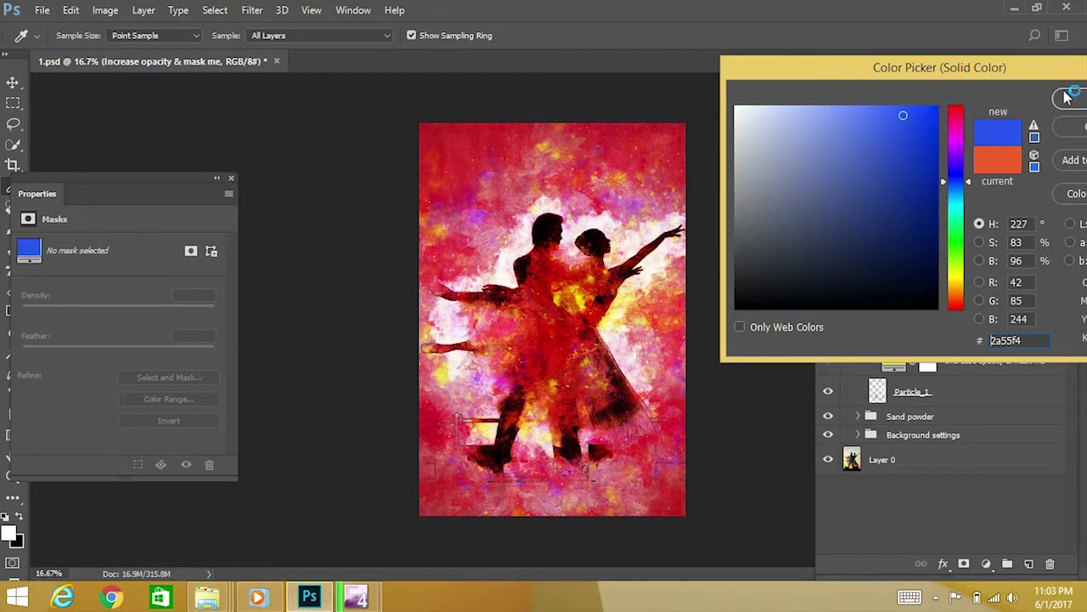
{"action": "left_click_drag", "start_coordinate": [1032, 59], "coordinate": [956, 52]}
{"action": "left_click", "coordinate": [1020, 88]}
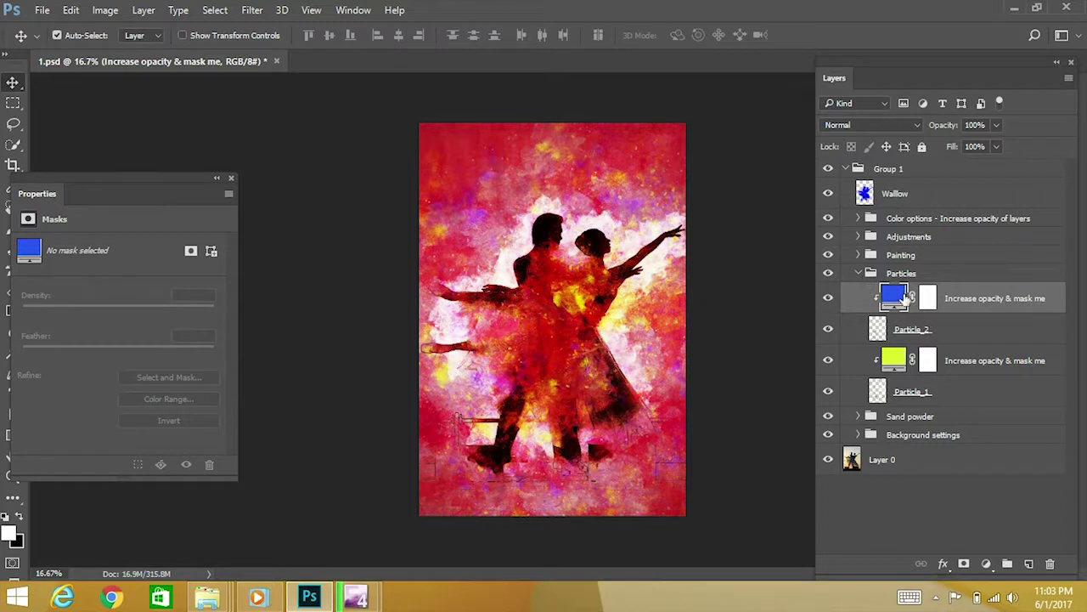
Step: Collapse the Particles group and expand the Painting group to browse its fill layers
{"action": "left_click", "coordinate": [859, 273]}
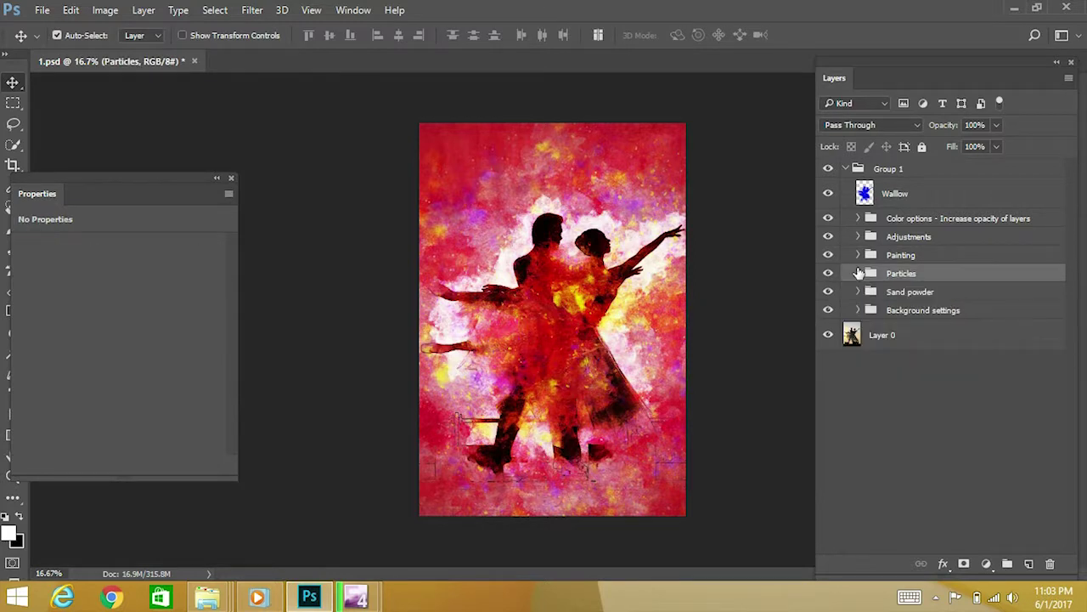
{"action": "left_click", "coordinate": [857, 255]}
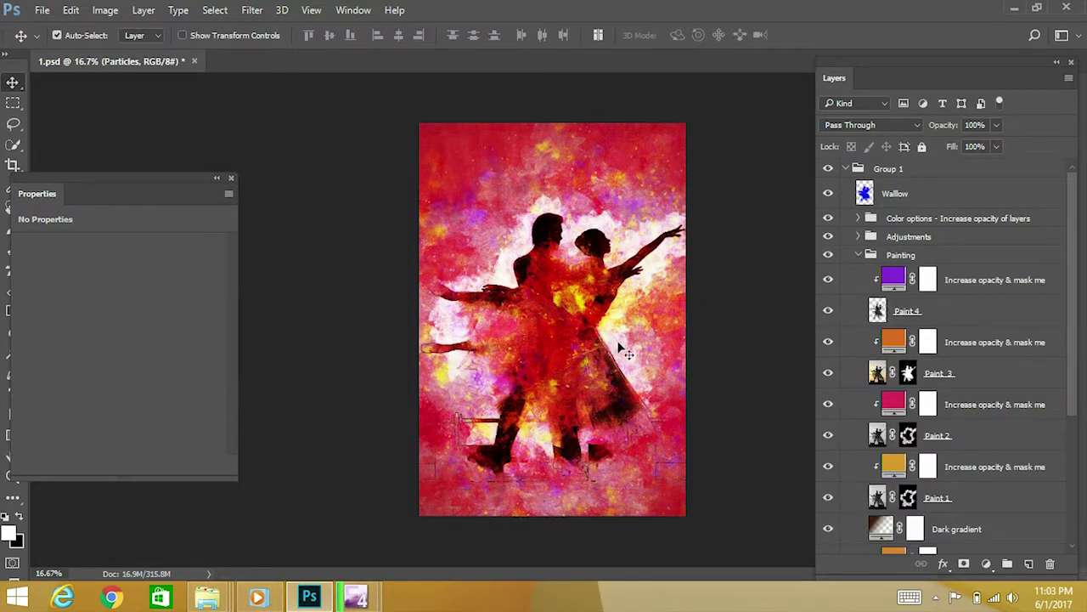
{"action": "scroll", "coordinate": [855, 397], "scroll_direction": "down", "scroll_amount": 1}
{"action": "scroll", "coordinate": [858, 399], "scroll_direction": "down", "scroll_amount": 1}
{"action": "scroll", "coordinate": [929, 424], "scroll_direction": "down", "scroll_amount": 1}
{"action": "scroll", "coordinate": [928, 425], "scroll_direction": "up", "scroll_amount": 2}
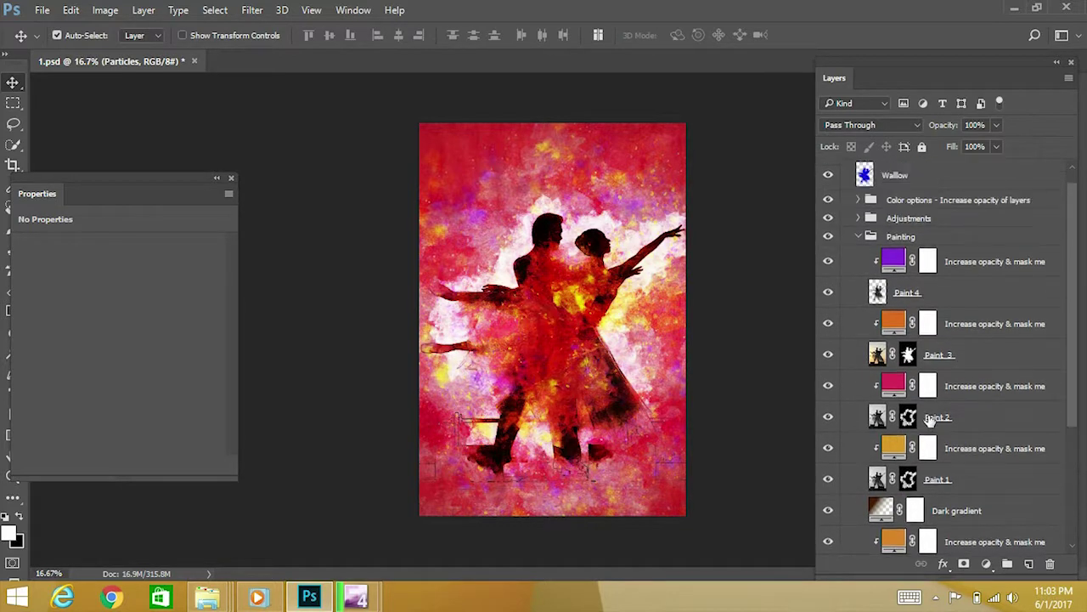
{"action": "scroll", "coordinate": [929, 425], "scroll_direction": "down", "scroll_amount": 3}
{"action": "scroll", "coordinate": [928, 425], "scroll_direction": "down", "scroll_amount": 1}
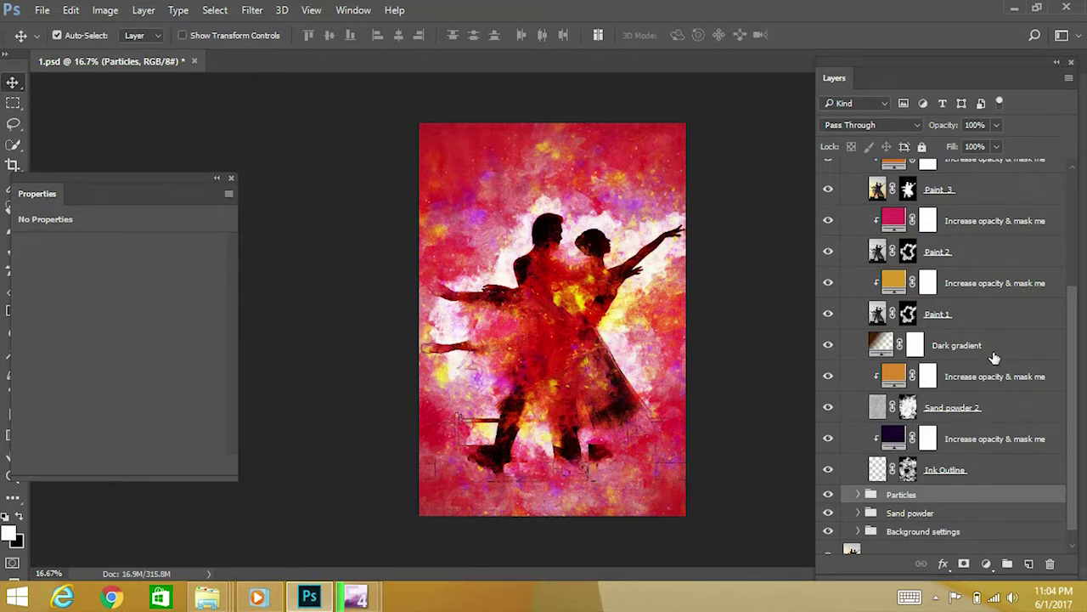
{"action": "scroll", "coordinate": [994, 357], "scroll_direction": "up", "scroll_amount": 1}
{"action": "scroll", "coordinate": [968, 303], "scroll_direction": "up", "scroll_amount": 1}
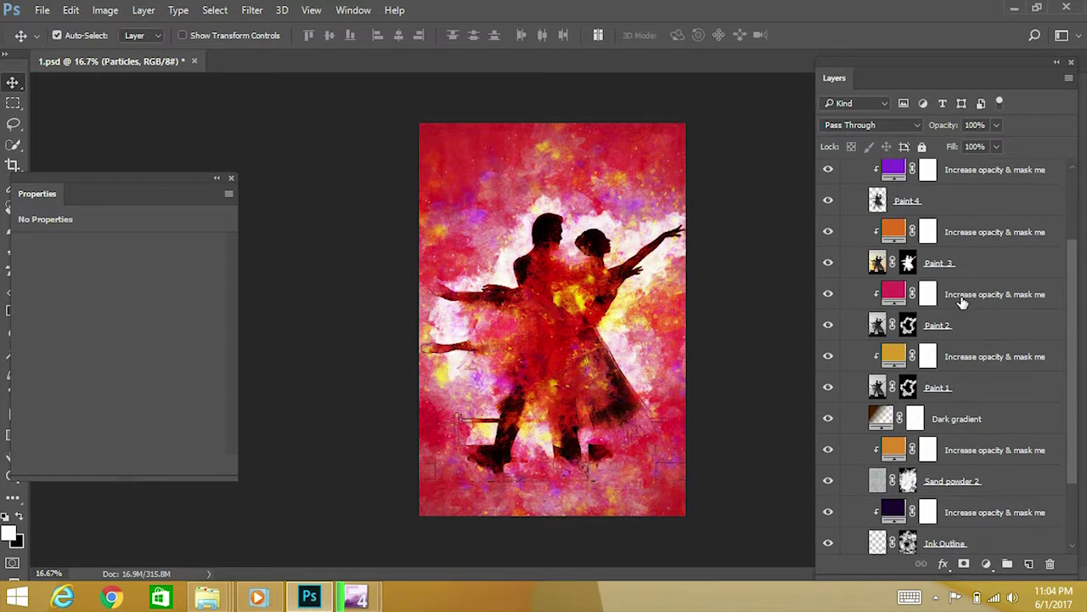
{"action": "scroll", "coordinate": [963, 304], "scroll_direction": "up", "scroll_amount": 1}
{"action": "scroll", "coordinate": [933, 404], "scroll_direction": "down", "scroll_amount": 1}
{"action": "scroll", "coordinate": [932, 410], "scroll_direction": "down", "scroll_amount": 2}
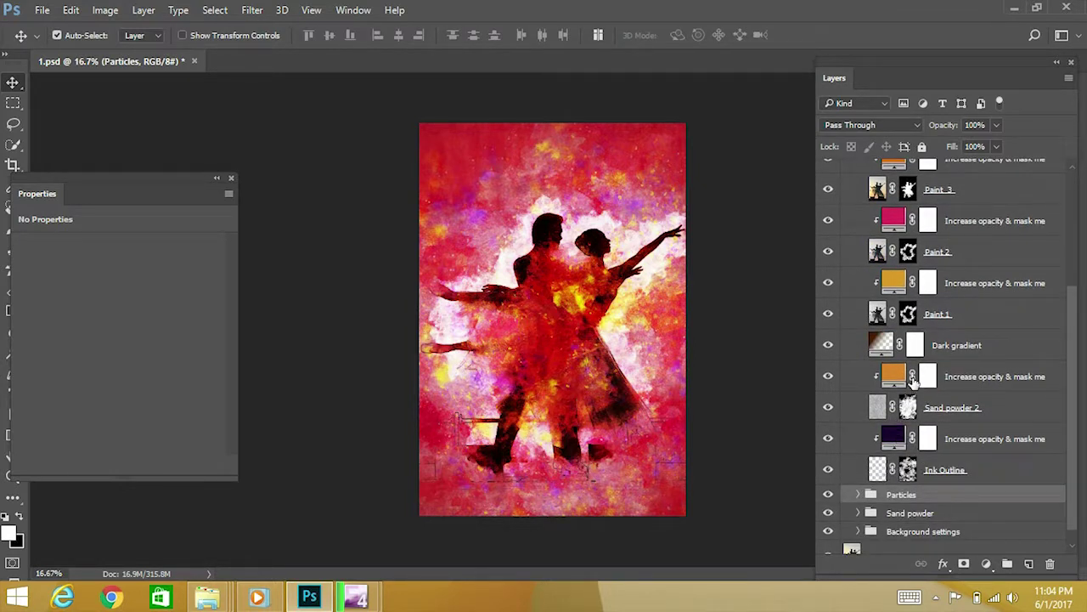
Step: Select the dark purple fill above Ink Outline, then the orange fill above Sand powder 2
{"action": "left_click", "coordinate": [901, 442]}
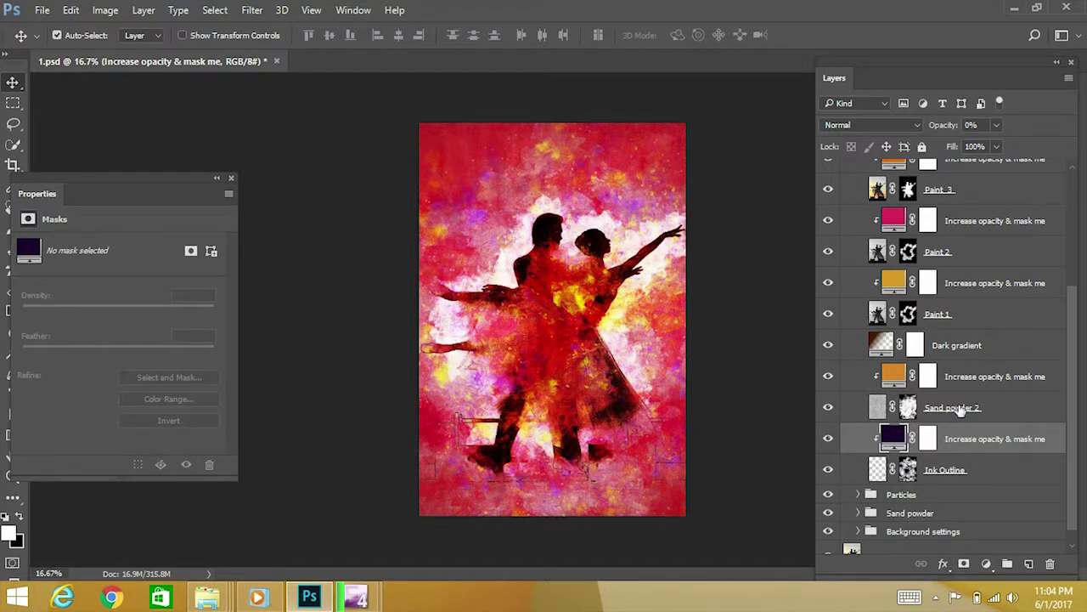
{"action": "left_click", "coordinate": [993, 384]}
{"action": "scroll", "coordinate": [990, 299], "scroll_direction": "up", "scroll_amount": 1}
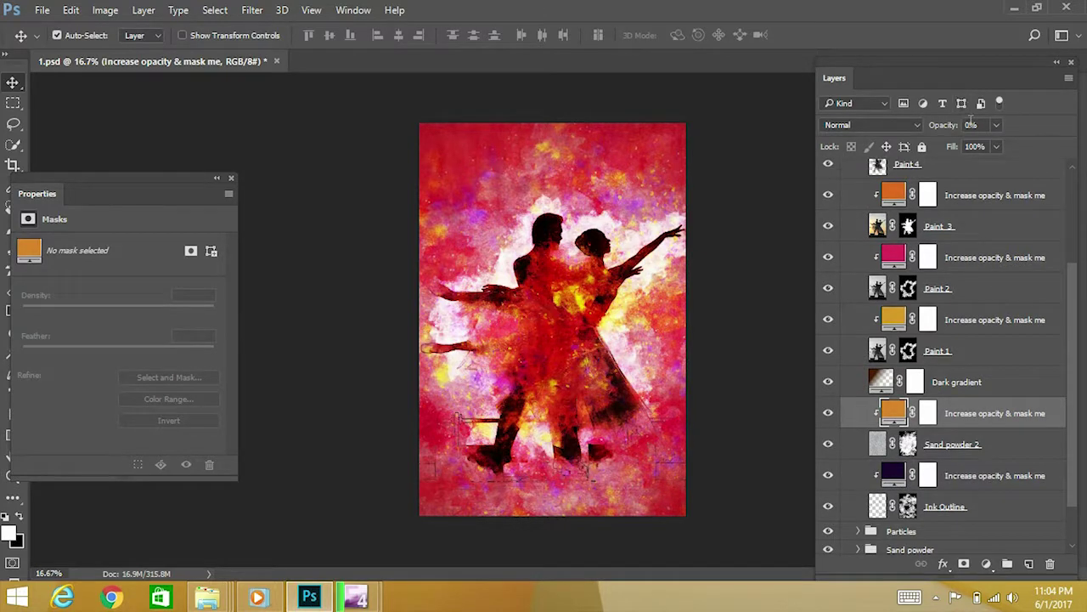
{"action": "scroll", "coordinate": [983, 486], "scroll_direction": "down", "scroll_amount": 2}
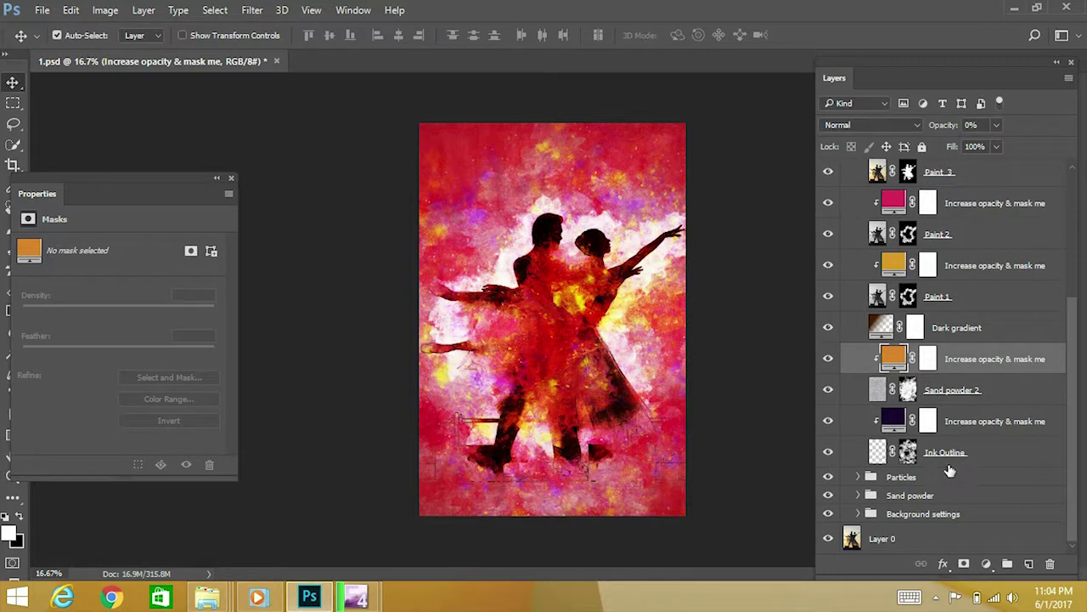
Step: Toggle the Ink Outline layer off and on, then zoom to 54.9% on the dancing couple
{"action": "left_click", "coordinate": [975, 452]}
{"action": "left_click", "coordinate": [977, 432]}
{"action": "left_click", "coordinate": [845, 459]}
{"action": "left_click", "coordinate": [828, 452]}
{"action": "left_click", "coordinate": [829, 452]}
{"action": "key", "text": "z"}
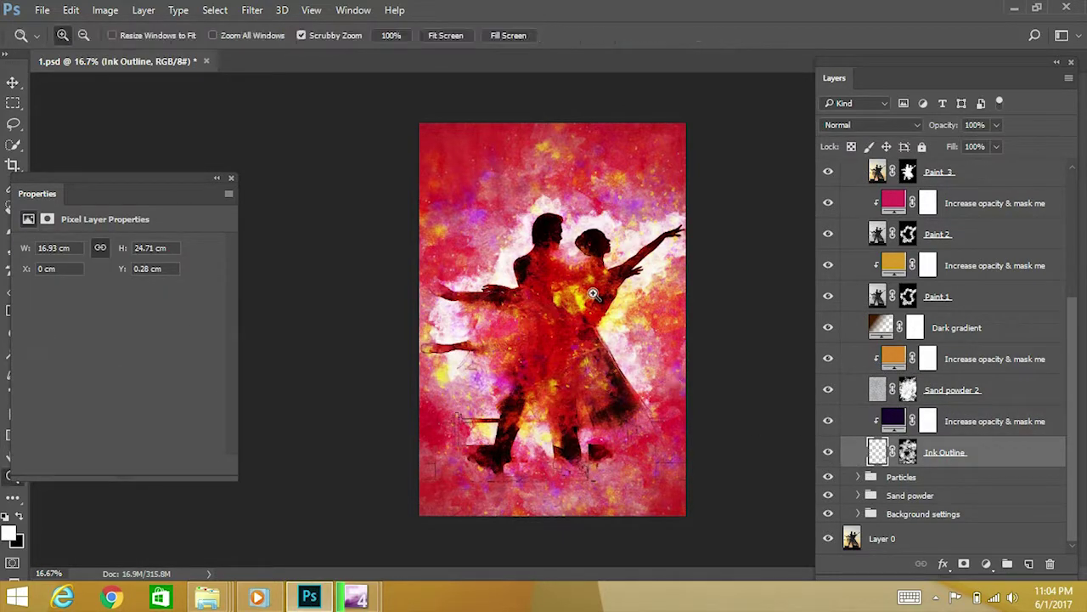
{"action": "left_click_drag", "start_coordinate": [593, 293], "coordinate": [671, 330]}
{"action": "key", "text": "space"}
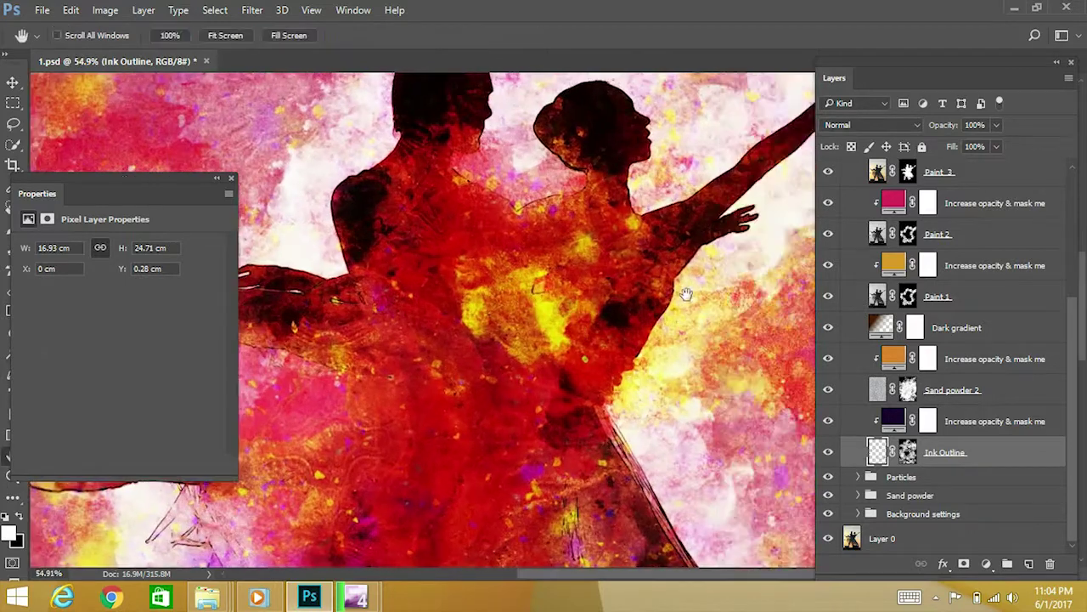
{"action": "left_click_drag", "start_coordinate": [687, 294], "coordinate": [832, 466]}
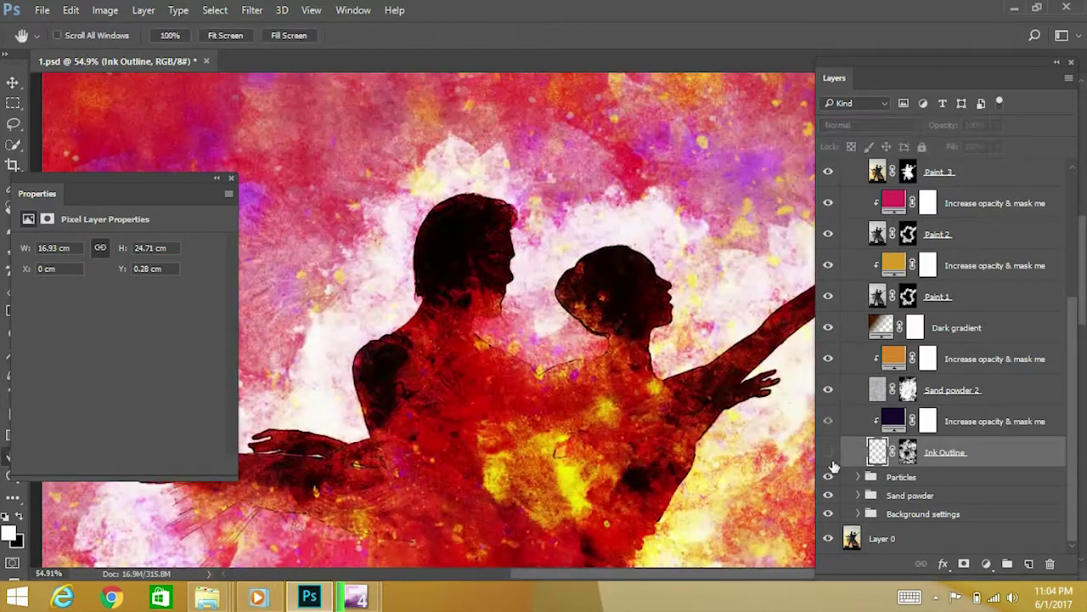
{"action": "left_click", "coordinate": [829, 452]}
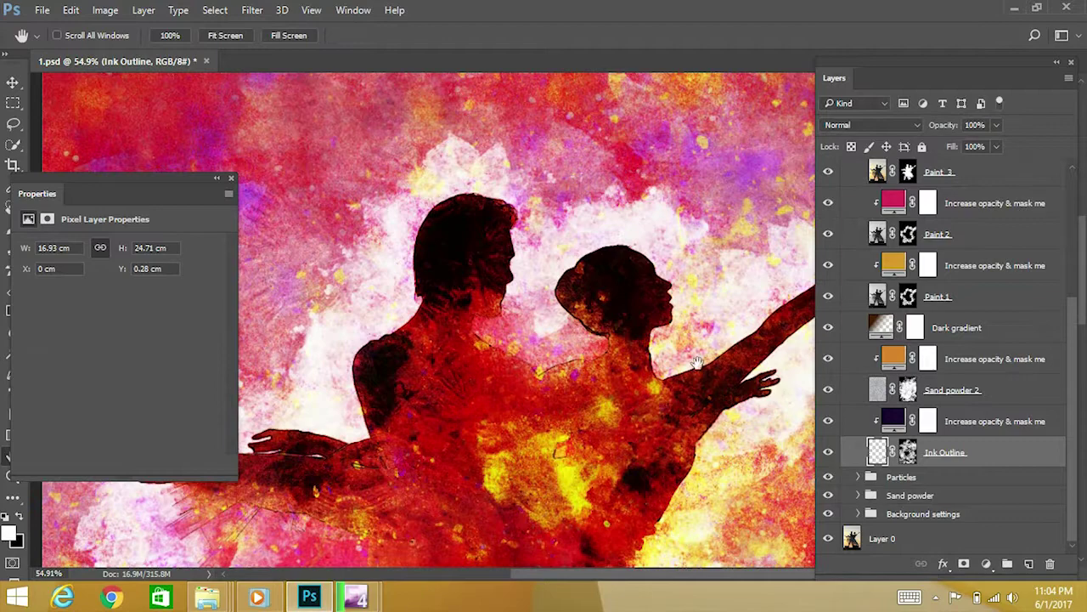
{"action": "left_click_drag", "start_coordinate": [697, 363], "coordinate": [627, 330]}
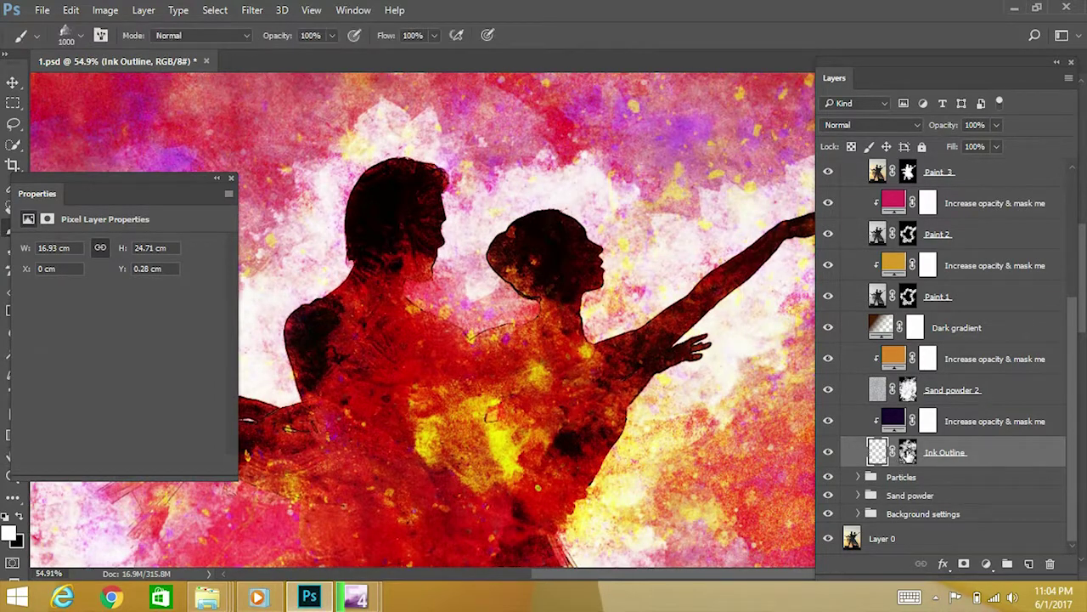
{"action": "left_click", "coordinate": [908, 452]}
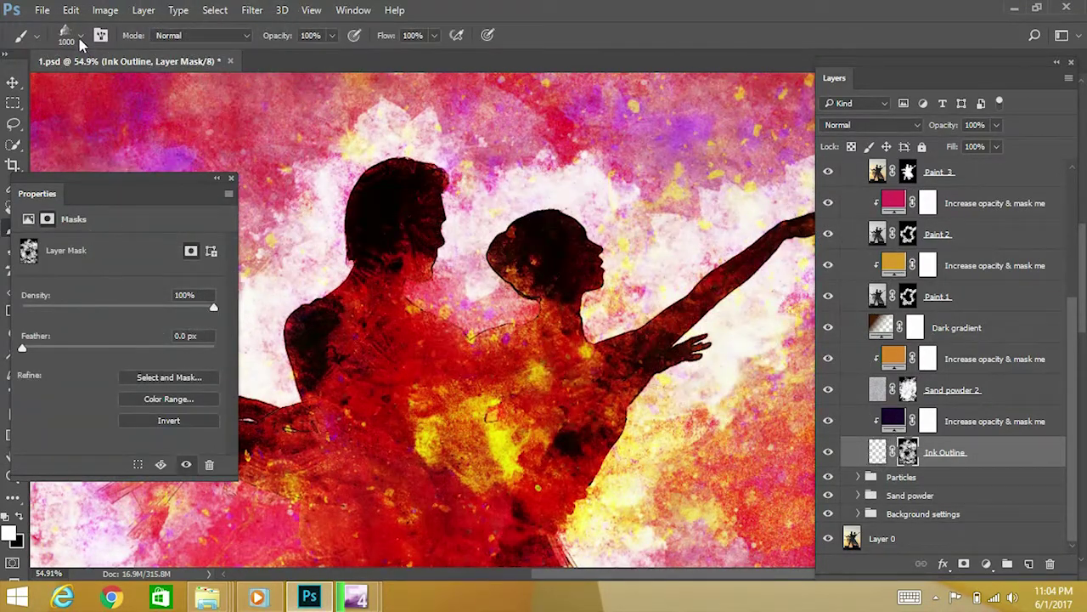
{"action": "left_click_drag", "start_coordinate": [527, 366], "coordinate": [526, 393]}
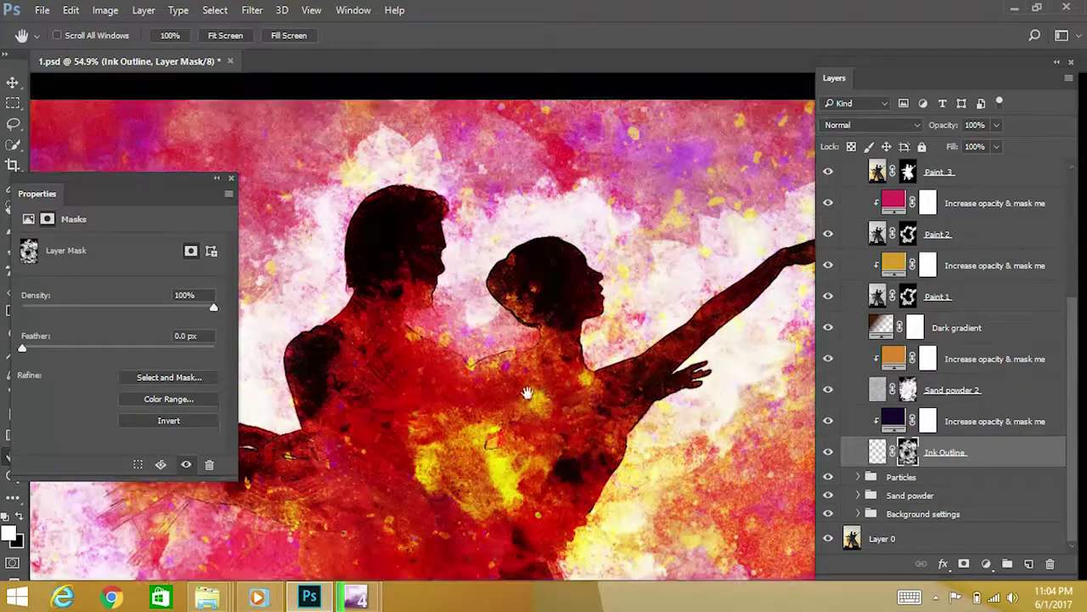
{"action": "key", "text": "Tab"}
{"action": "scroll", "coordinate": [636, 417], "scroll_direction": "up", "scroll_amount": 5}
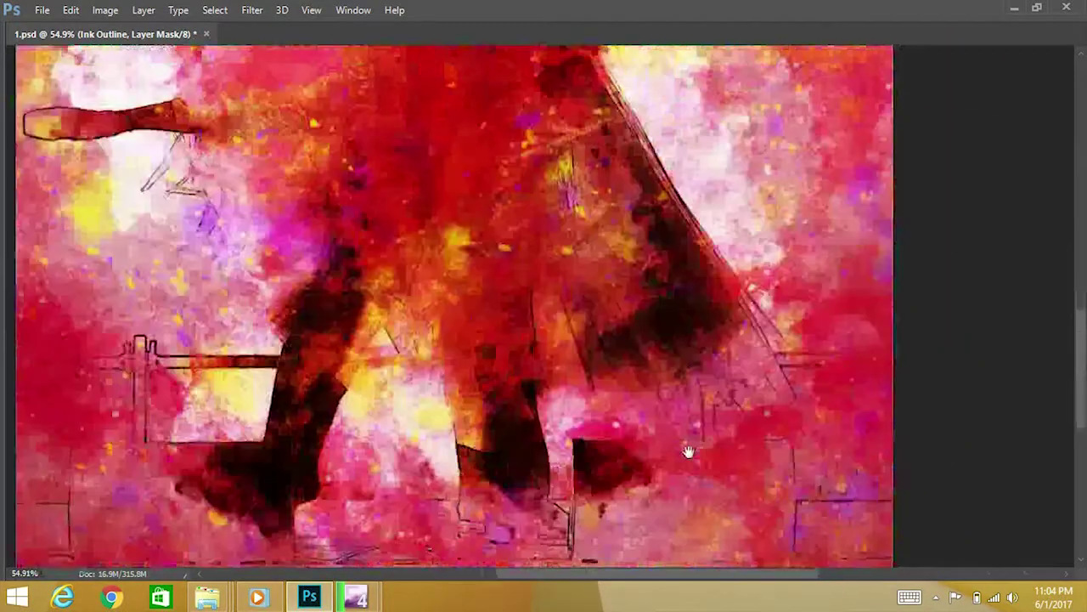
{"action": "scroll", "coordinate": [708, 388], "scroll_direction": "up", "scroll_amount": 5}
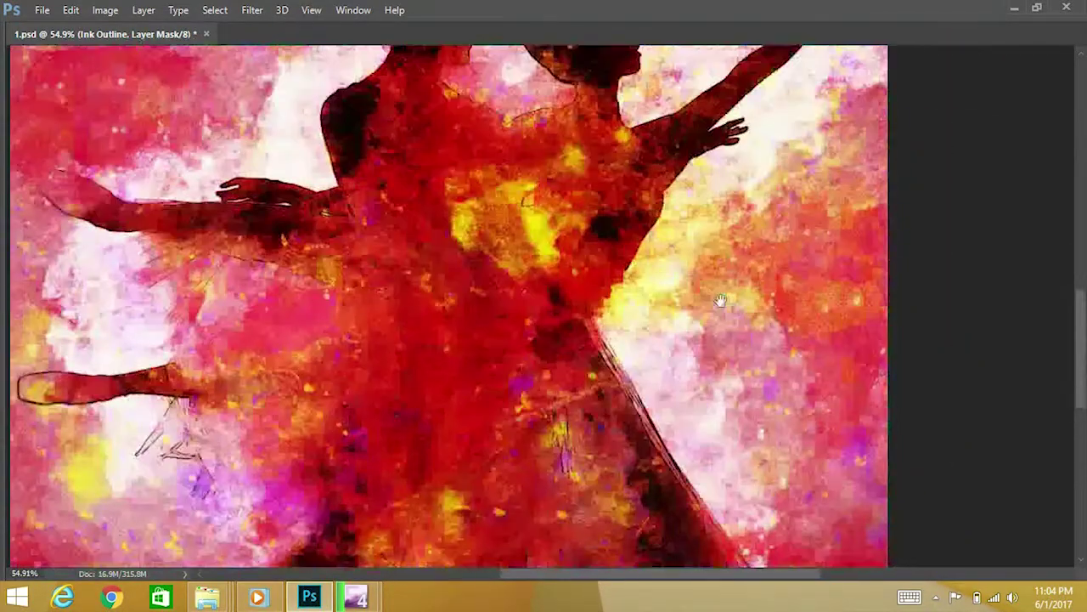
{"action": "key", "text": "Tab"}
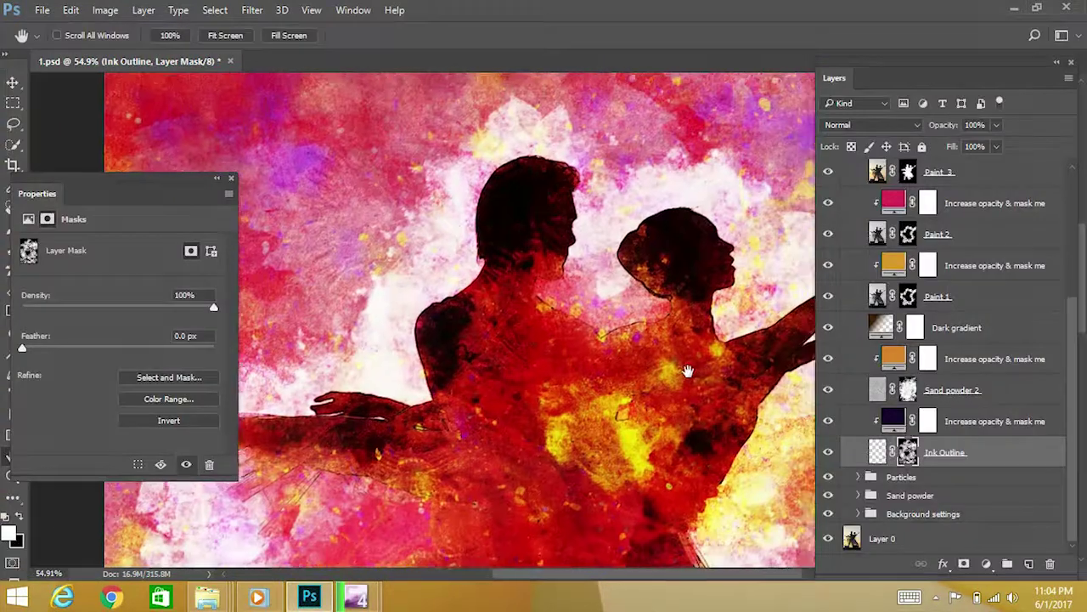
{"action": "left_click_drag", "start_coordinate": [688, 372], "coordinate": [595, 405]}
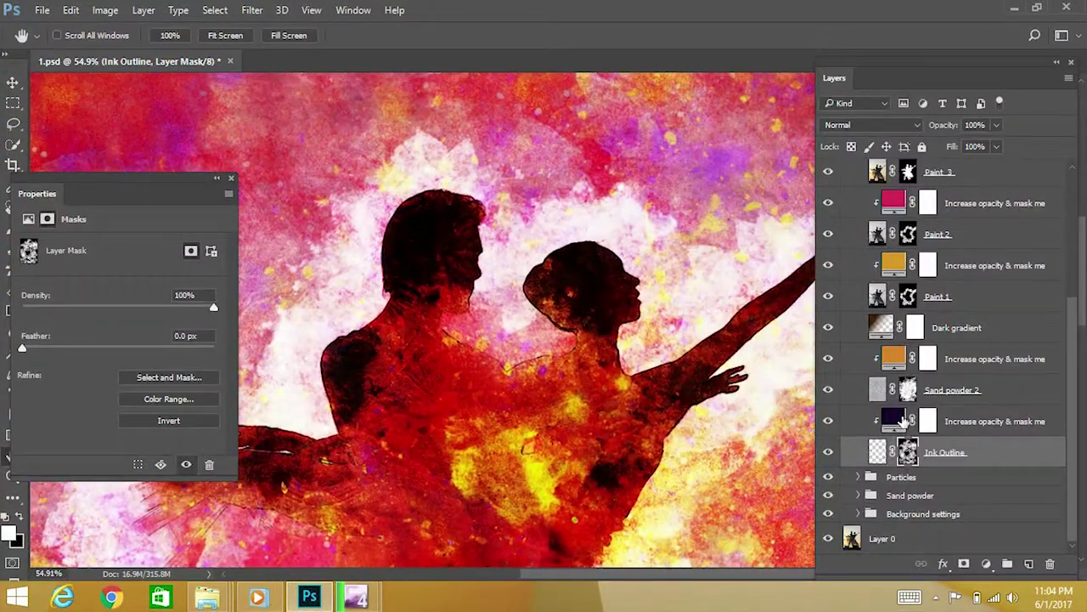
{"action": "left_click", "coordinate": [901, 418]}
Step: Recolour the dark purple fill above Ink Outline to a pale yellow
{"action": "double_click", "coordinate": [901, 421]}
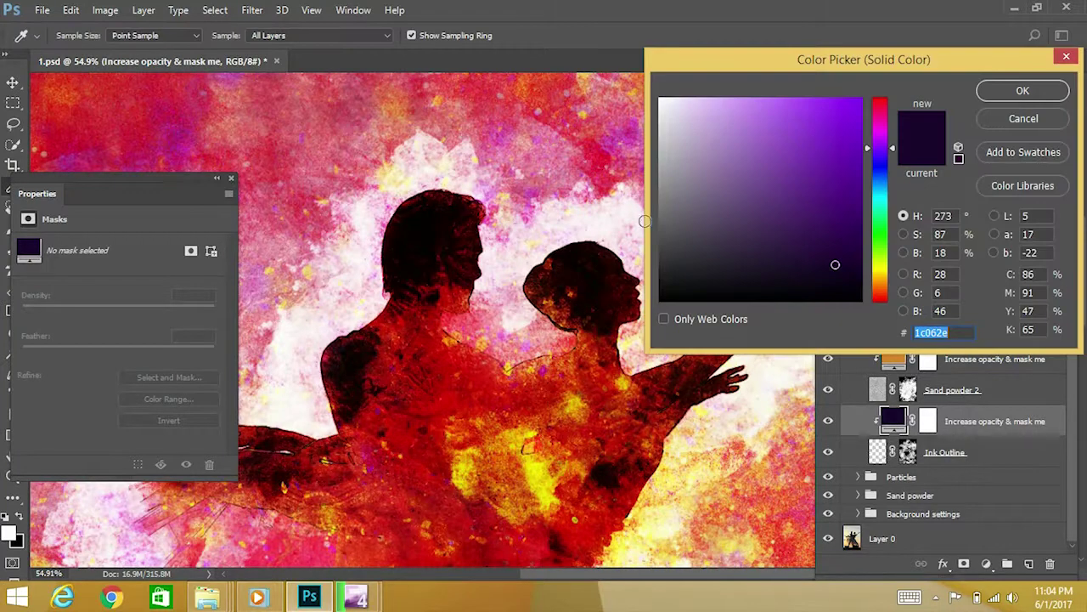
{"action": "left_click", "coordinate": [774, 112]}
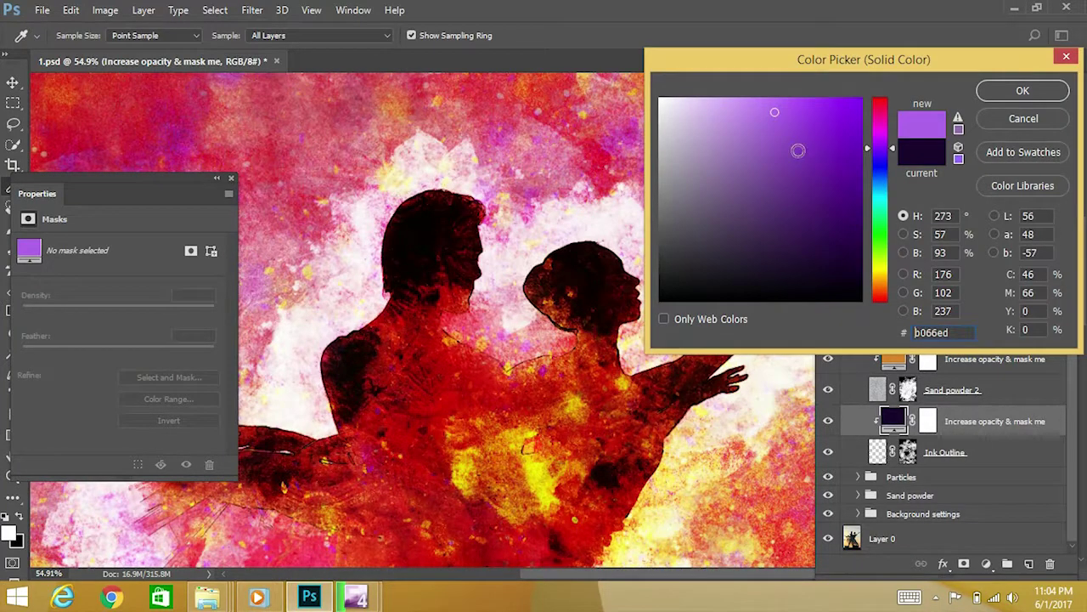
{"action": "left_click", "coordinate": [880, 137]}
{"action": "left_click", "coordinate": [884, 252]}
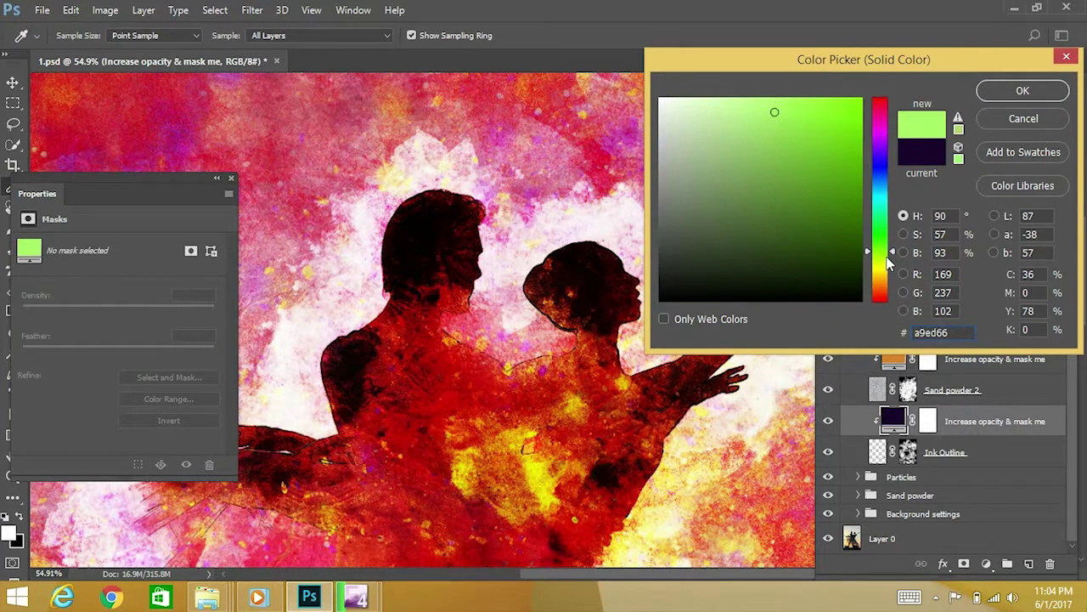
{"action": "left_click", "coordinate": [884, 280]}
{"action": "left_click", "coordinate": [1041, 92]}
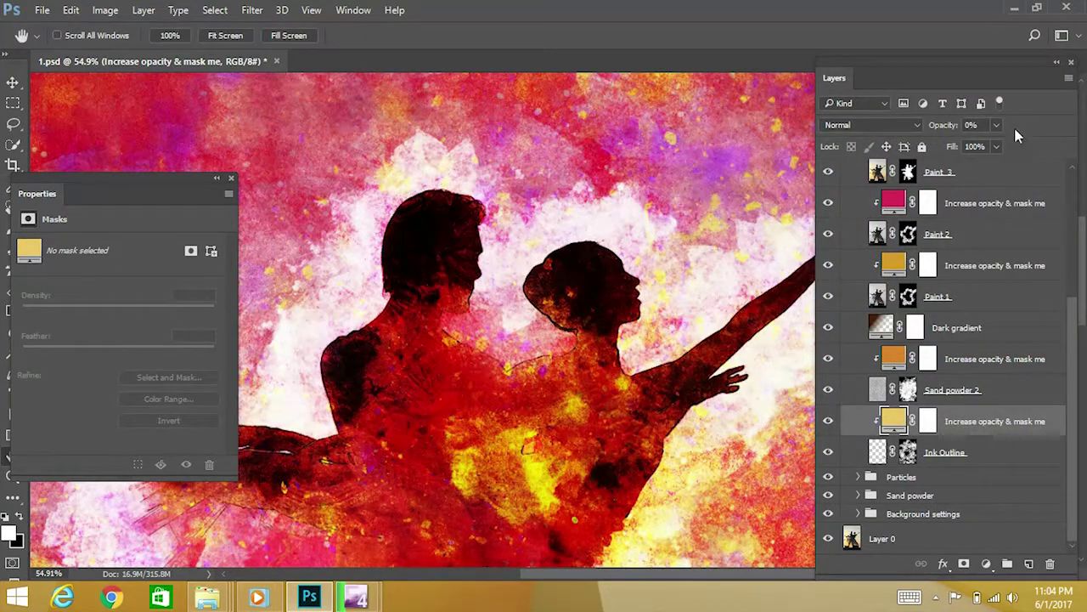
Step: Raise the yellow fill layer's opacity to 100%
{"action": "left_click_drag", "start_coordinate": [996, 128], "coordinate": [1070, 201]}
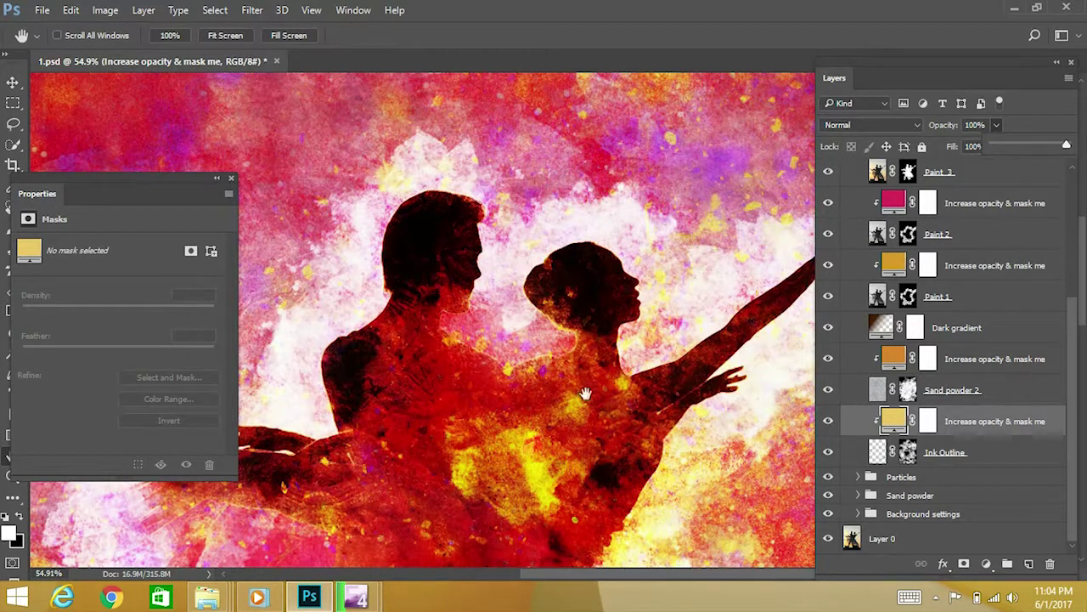
{"action": "scroll", "coordinate": [604, 453], "scroll_direction": "down", "scroll_amount": 2}
{"action": "scroll", "coordinate": [626, 388], "scroll_direction": "down", "scroll_amount": 2}
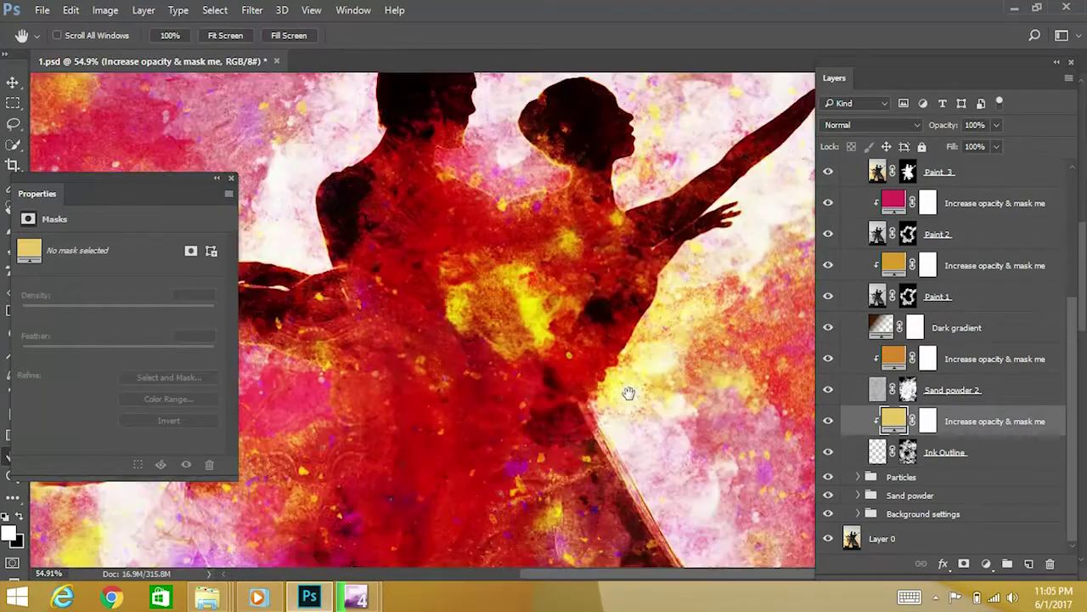
{"action": "scroll", "coordinate": [626, 388], "scroll_direction": "down", "scroll_amount": 2}
{"action": "scroll", "coordinate": [612, 379], "scroll_direction": "down", "scroll_amount": 2}
{"action": "scroll", "coordinate": [612, 379], "scroll_direction": "up", "scroll_amount": 5}
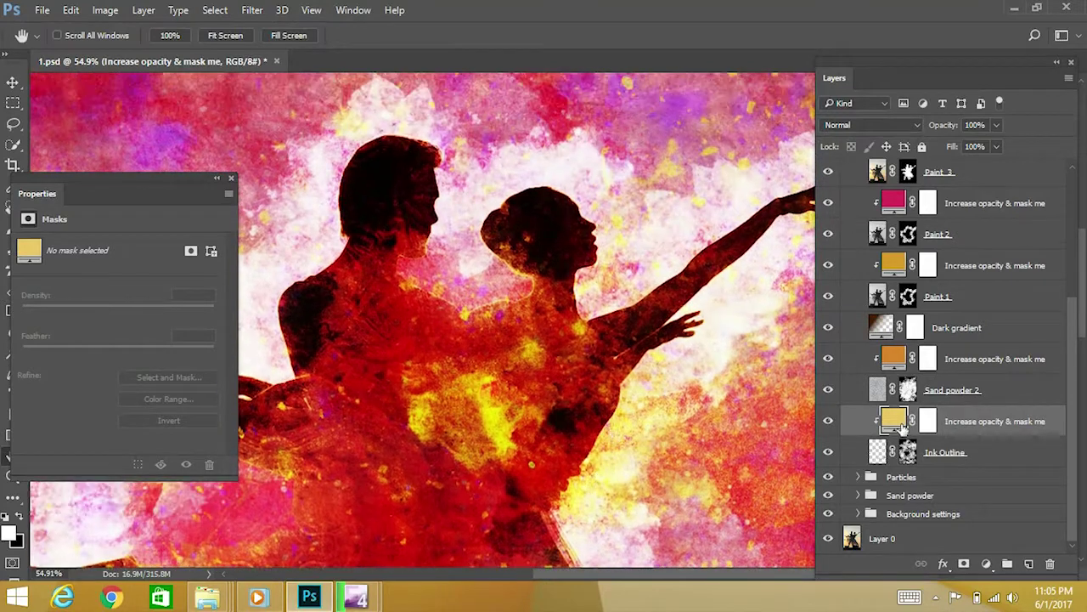
Step: Try pale, golden, pink, blue, green and yellow-orange hues for the fill above Ink Outline
{"action": "double_click", "coordinate": [894, 419]}
{"action": "left_click", "coordinate": [674, 119]}
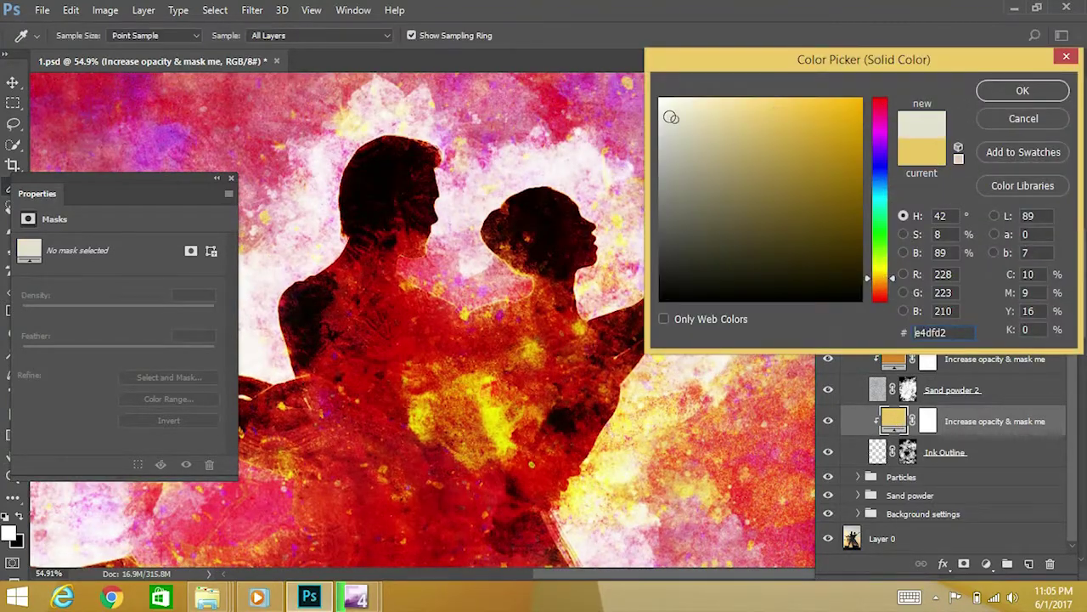
{"action": "left_click", "coordinate": [830, 112]}
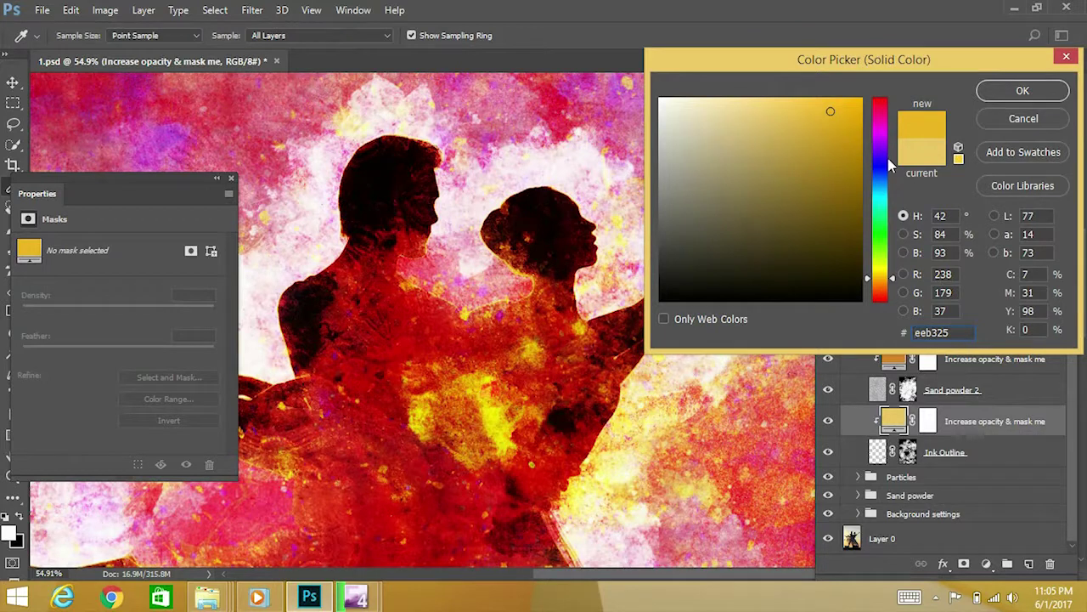
{"action": "left_click", "coordinate": [882, 111]}
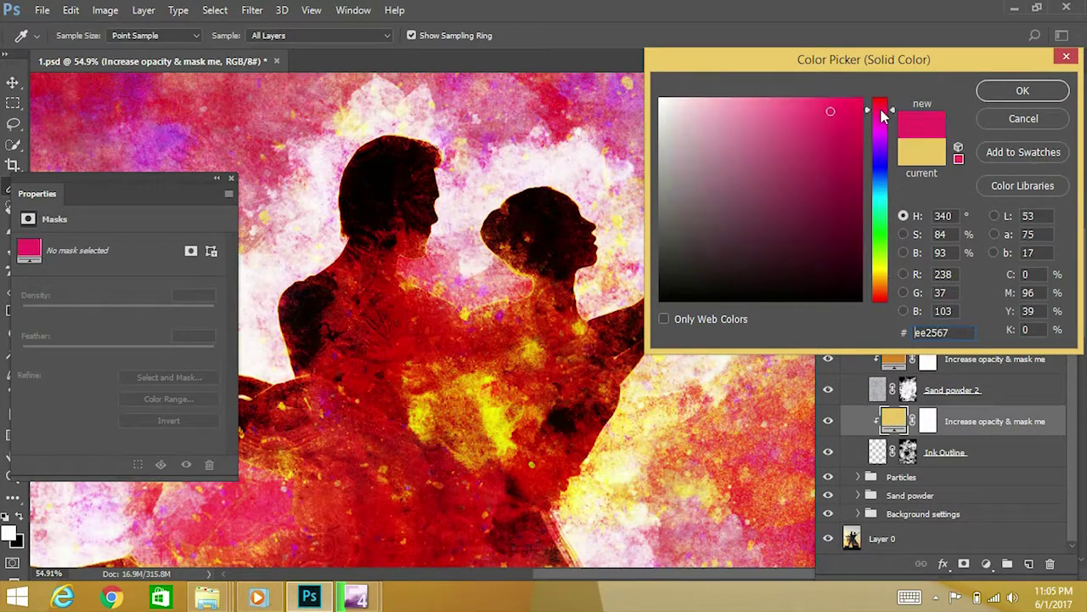
{"action": "left_click", "coordinate": [886, 170]}
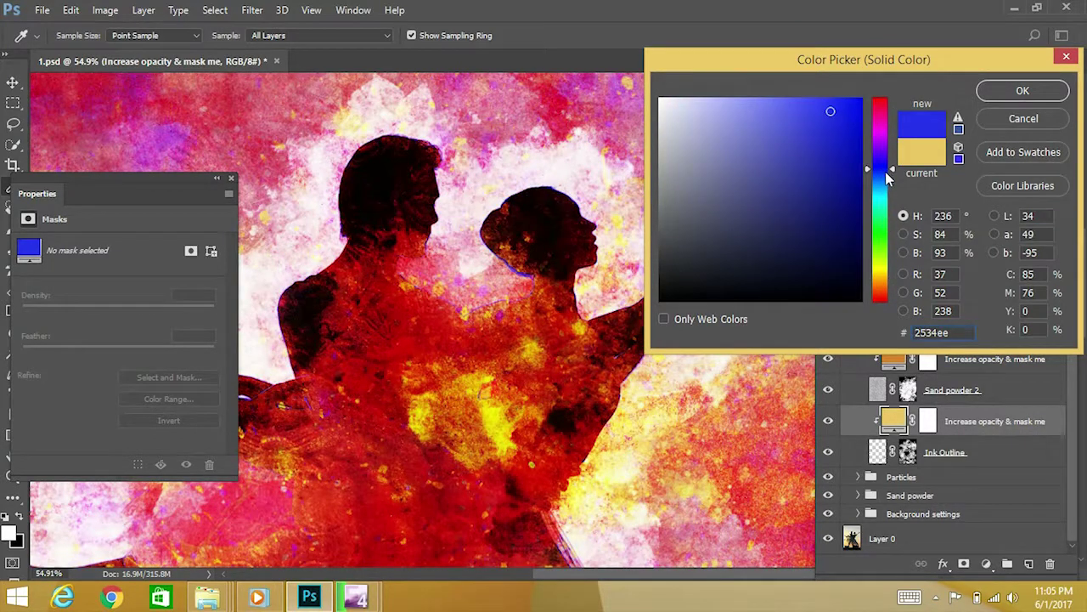
{"action": "left_click", "coordinate": [880, 253]}
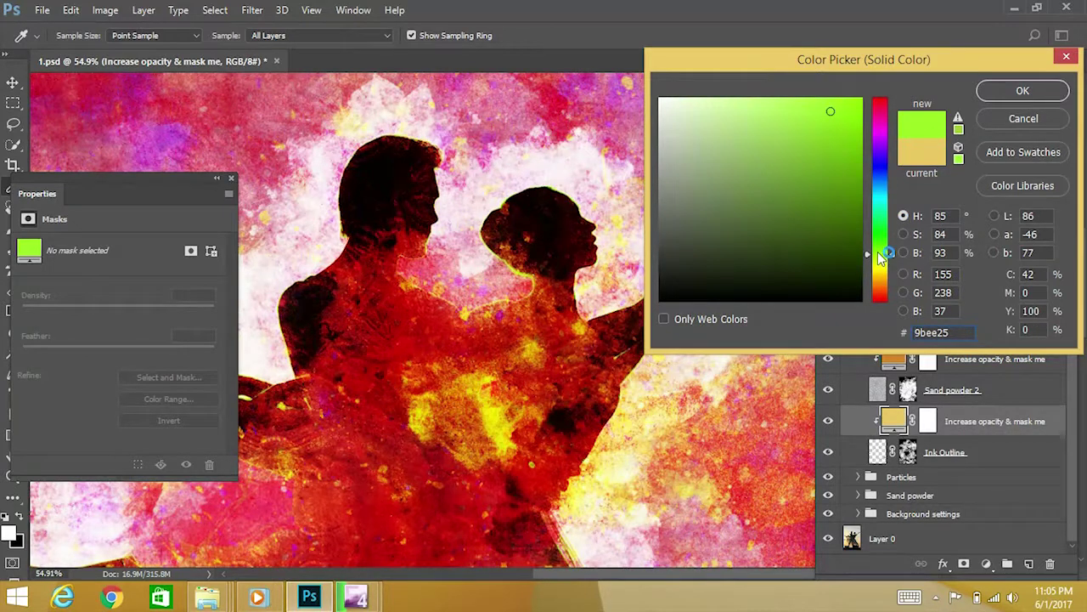
{"action": "left_click", "coordinate": [885, 224]}
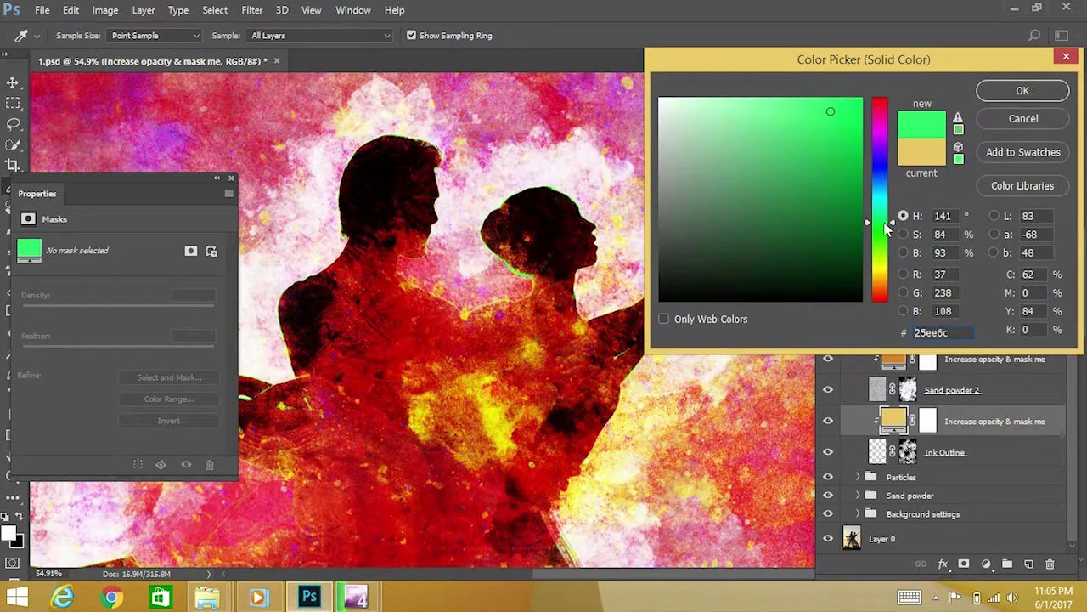
{"action": "left_click", "coordinate": [892, 245]}
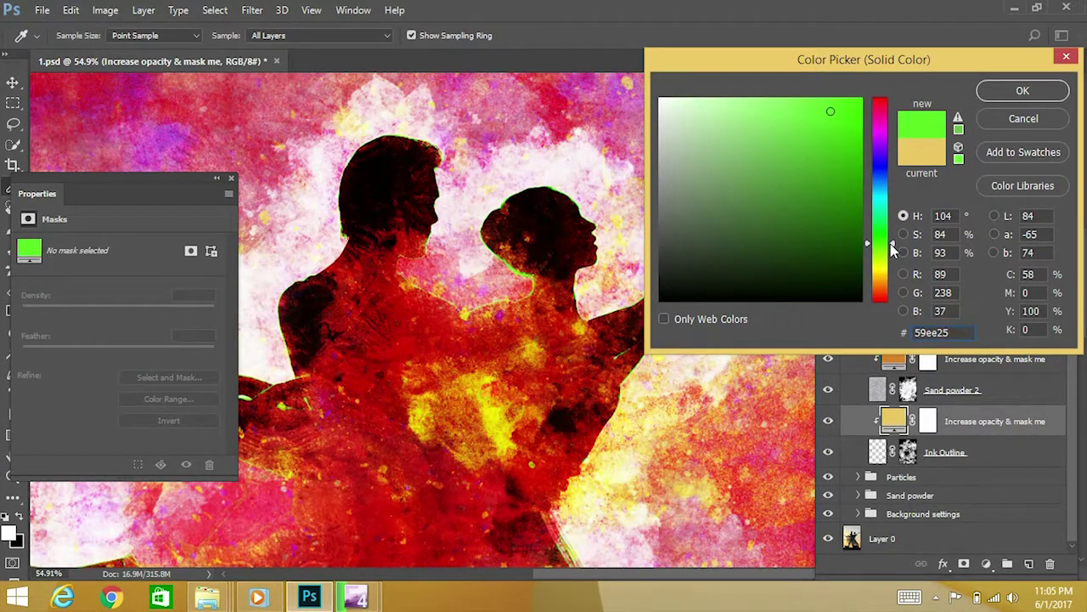
{"action": "left_click", "coordinate": [890, 265]}
{"action": "left_click", "coordinate": [889, 279]}
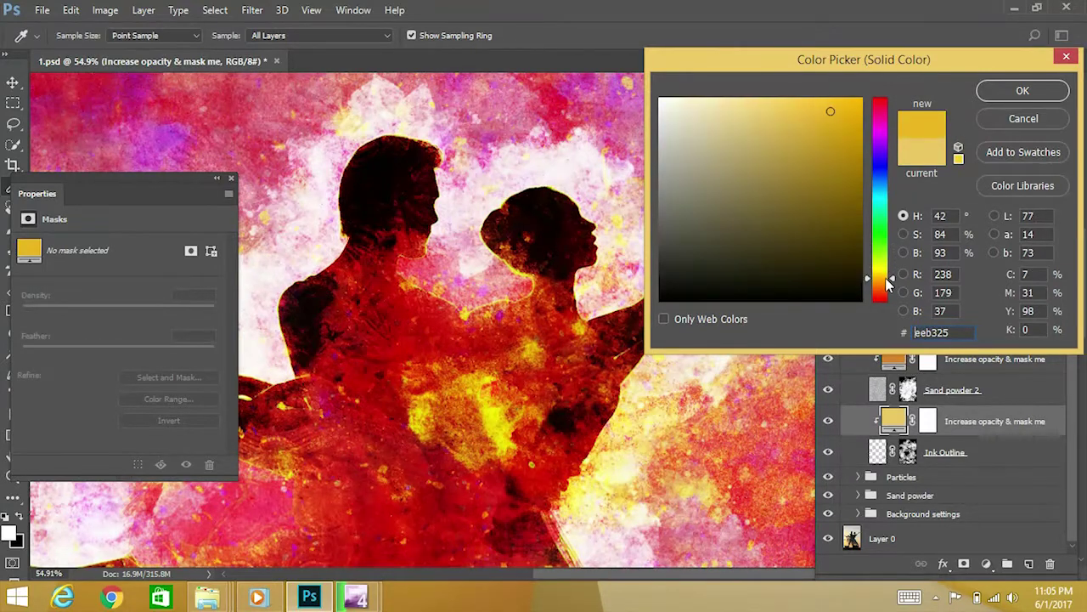
Step: Darken the fill through orange-brown and settle on deep red 8a1f06
{"action": "left_click", "coordinate": [883, 231]}
{"action": "left_click", "coordinate": [876, 279]}
{"action": "left_click", "coordinate": [881, 287]}
{"action": "left_click", "coordinate": [851, 234]}
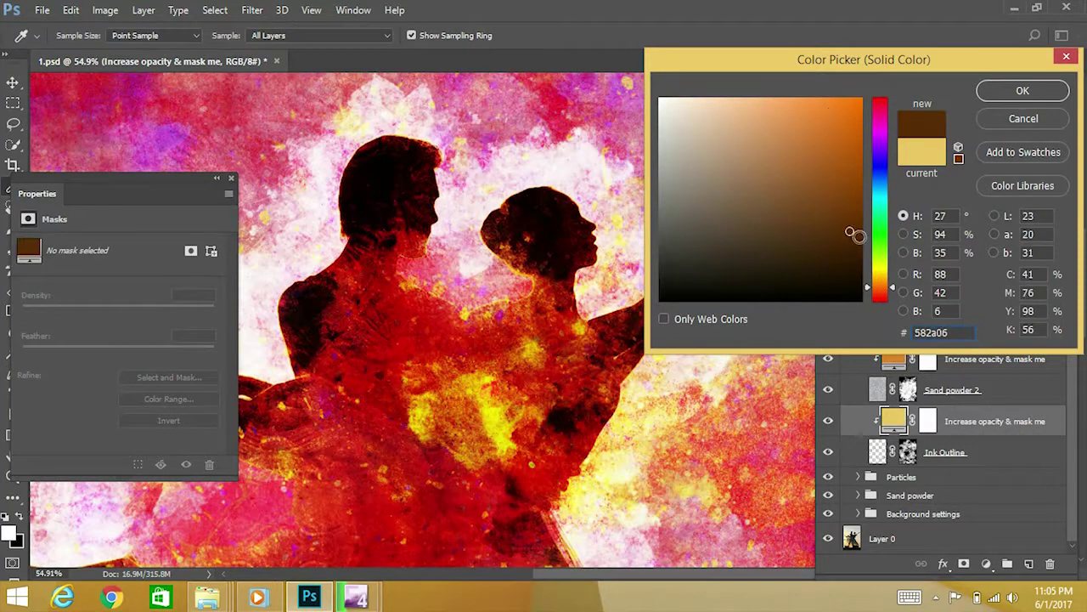
{"action": "left_click", "coordinate": [853, 191]}
{"action": "left_click", "coordinate": [879, 291]}
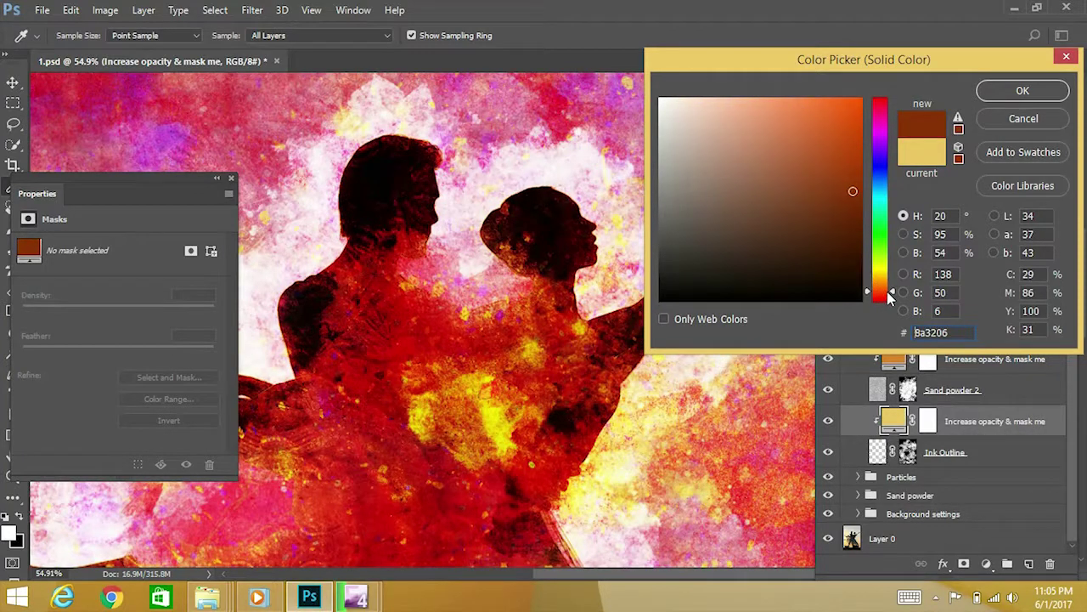
{"action": "left_click", "coordinate": [880, 296]}
{"action": "left_click", "coordinate": [1019, 91]}
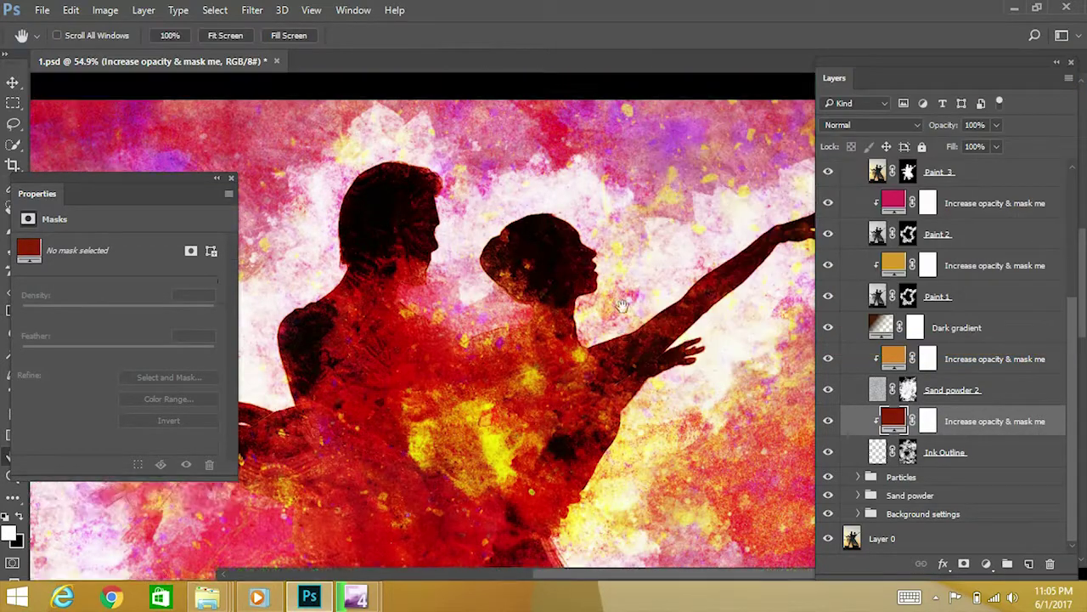
Step: Hide the panels, pan over the lower artwork, then zoom out
{"action": "key", "text": "Tab"}
{"action": "scroll", "coordinate": [701, 318], "scroll_direction": "down", "scroll_amount": 10}
{"action": "scroll", "coordinate": [694, 417], "scroll_direction": "right", "scroll_amount": 5}
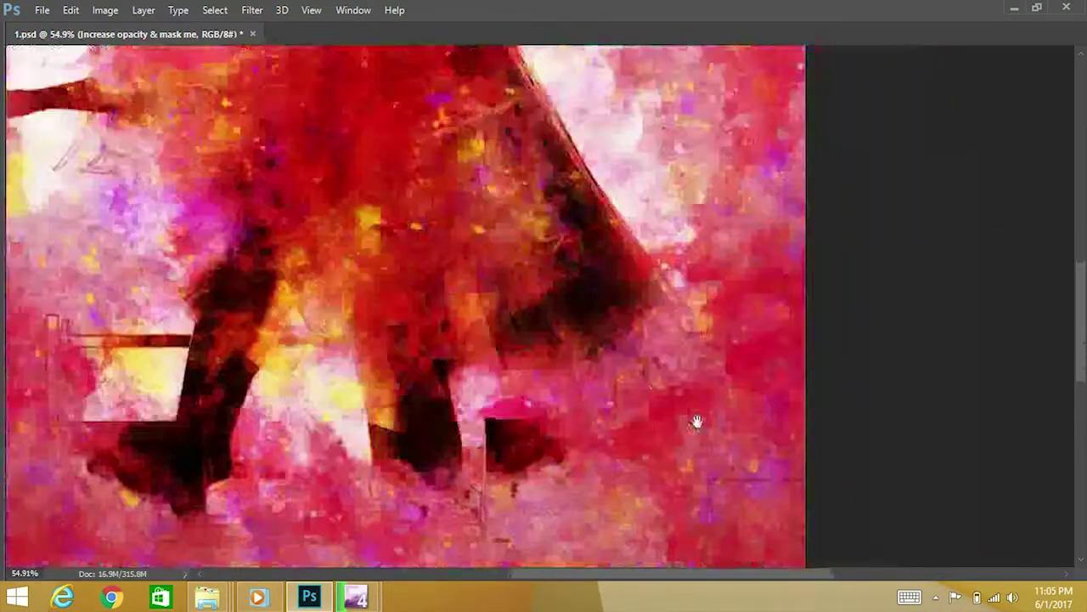
{"action": "scroll", "coordinate": [353, 397], "scroll_direction": "left", "scroll_amount": 2}
{"action": "scroll", "coordinate": [274, 268], "scroll_direction": "left", "scroll_amount": 3}
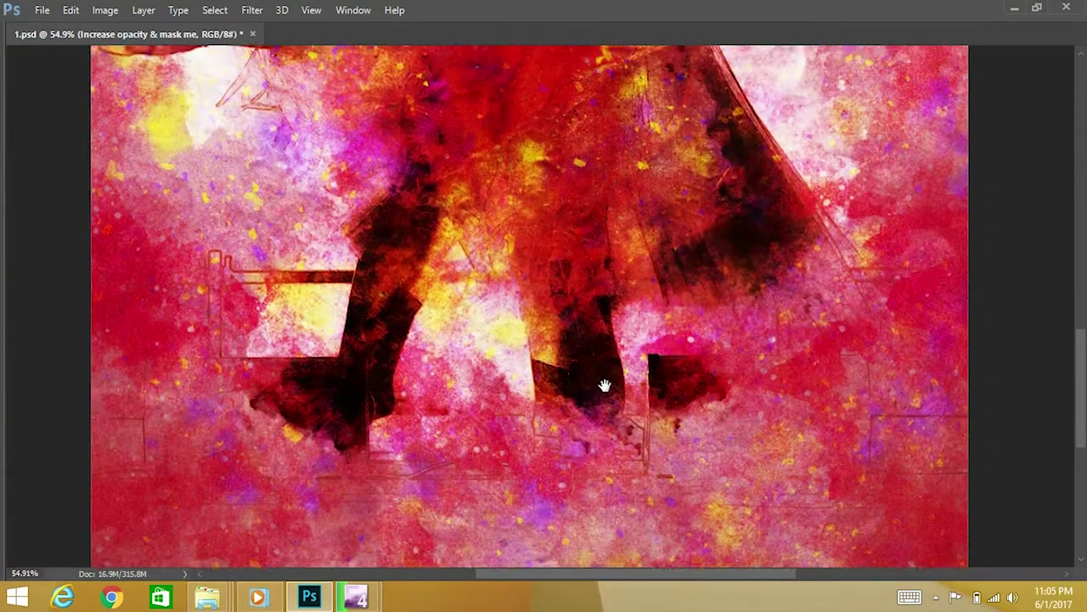
{"action": "left_click_drag", "start_coordinate": [626, 361], "coordinate": [595, 410]}
{"action": "key", "text": "Tab"}
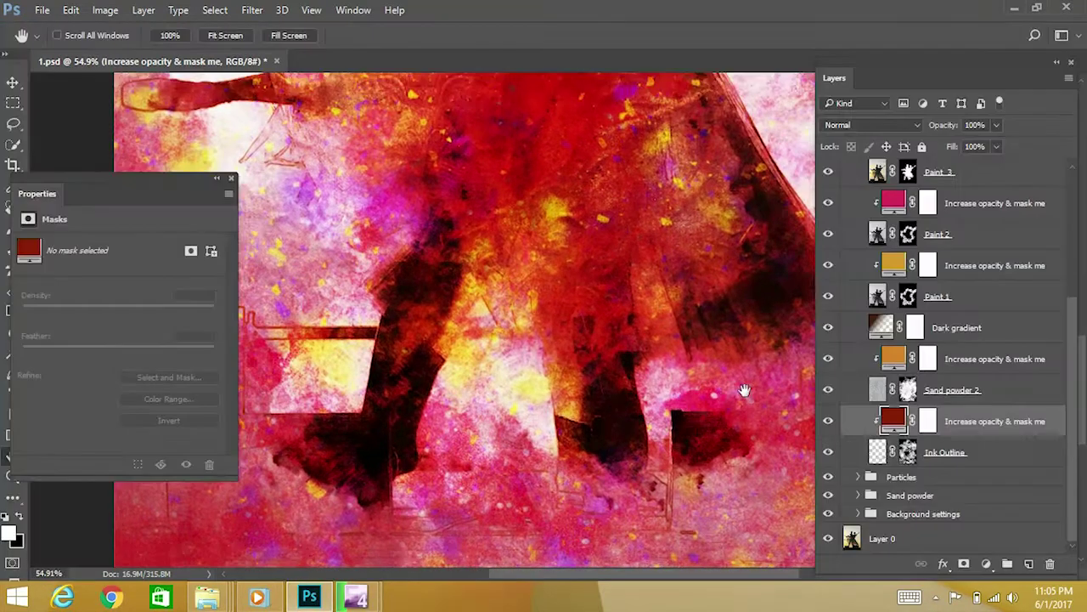
{"action": "left_click", "coordinate": [680, 364], "text": "alt"}
{"action": "left_click", "coordinate": [679, 363], "text": "alt"}
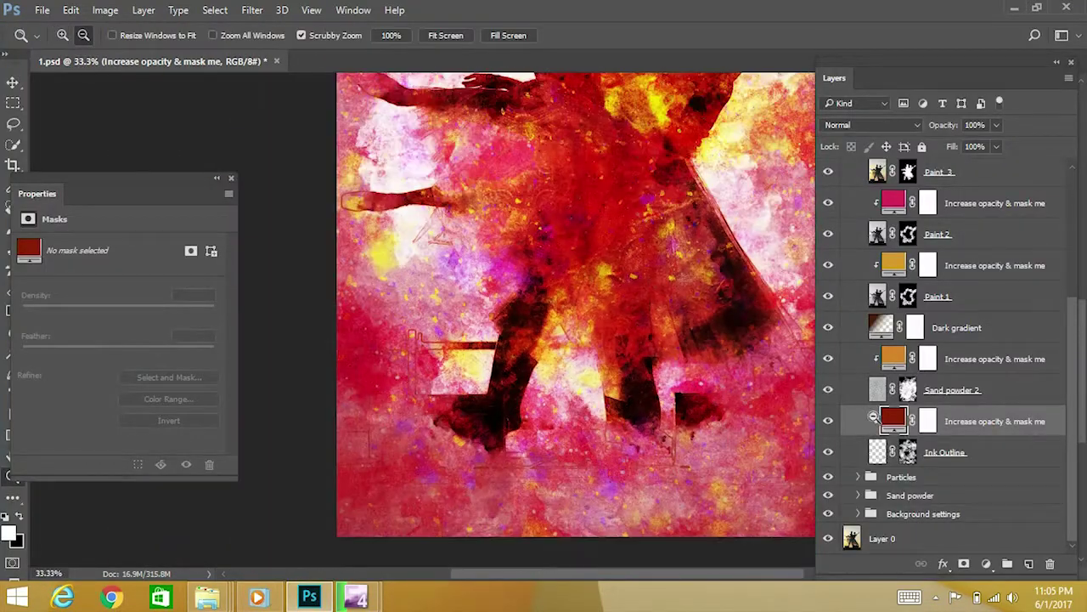
Step: Darken the red fill above Ink Outline to near-black red 2a0104
{"action": "double_click", "coordinate": [892, 421]}
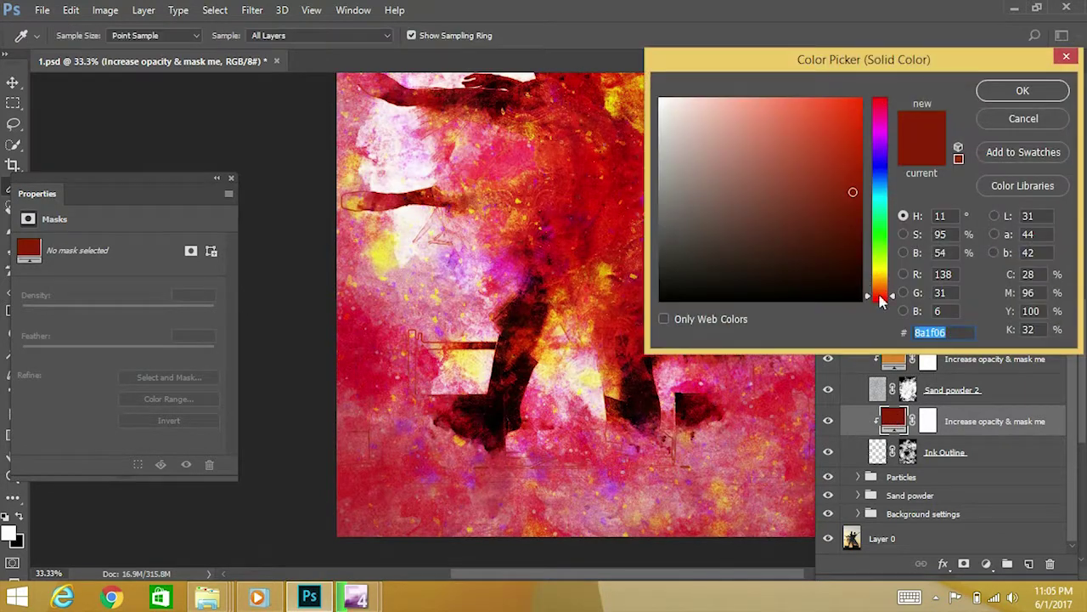
{"action": "left_click_drag", "start_coordinate": [854, 260], "coordinate": [855, 272]}
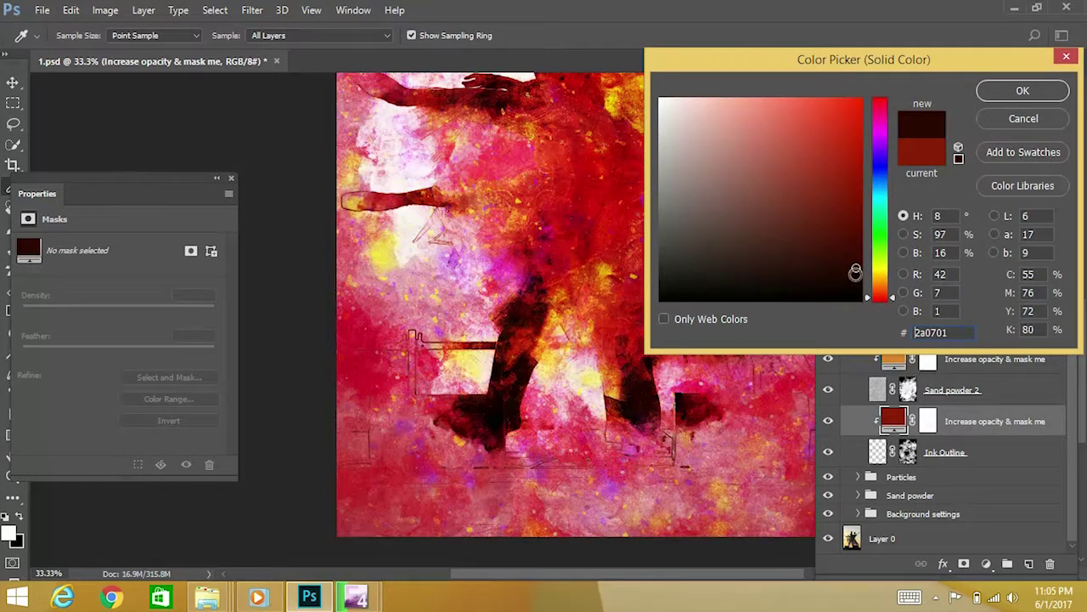
{"action": "left_click", "coordinate": [881, 101]}
{"action": "left_click", "coordinate": [1028, 90]}
Step: Zoom to about 45% and view the artwork full-screen without panels
{"action": "mouse_move", "coordinate": [777, 420]}
{"action": "left_mouse_down"}
{"action": "mouse_move", "coordinate": [668, 378]}
{"action": "mouse_move", "coordinate": [718, 423]}
{"action": "left_mouse_up"}
{"action": "key", "text": "z"}
{"action": "key", "text": "Tab"}
{"action": "scroll", "coordinate": [771, 348], "scroll_direction": "up", "scroll_amount": 1}
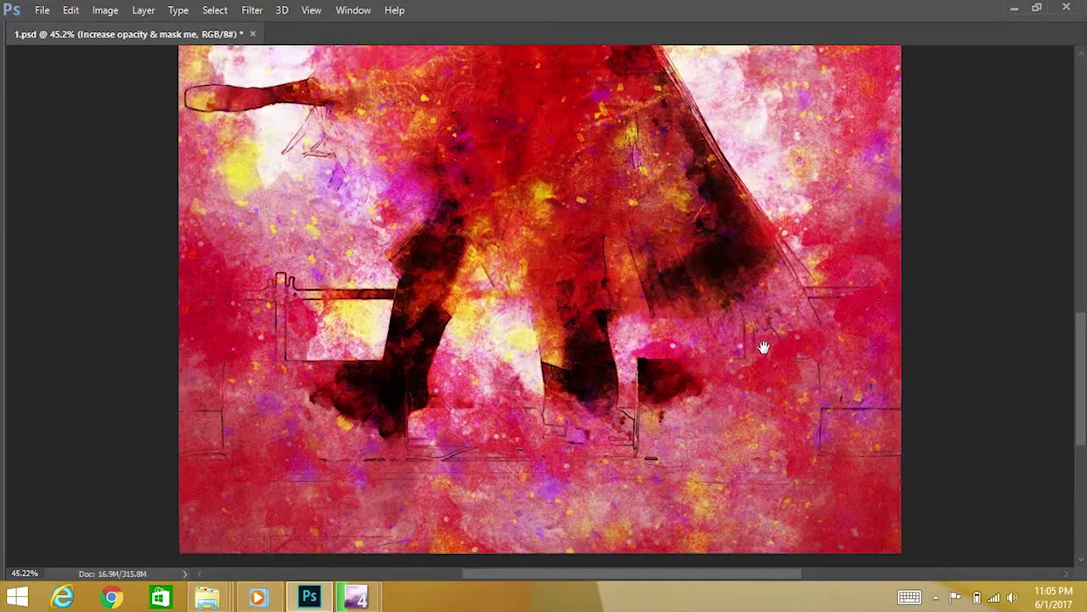
{"action": "scroll", "coordinate": [745, 292], "scroll_direction": "up", "scroll_amount": 3}
{"action": "scroll", "coordinate": [745, 291], "scroll_direction": "up", "scroll_amount": 2}
{"action": "scroll", "coordinate": [752, 306], "scroll_direction": "up", "scroll_amount": 2}
{"action": "scroll", "coordinate": [758, 319], "scroll_direction": "up", "scroll_amount": 1}
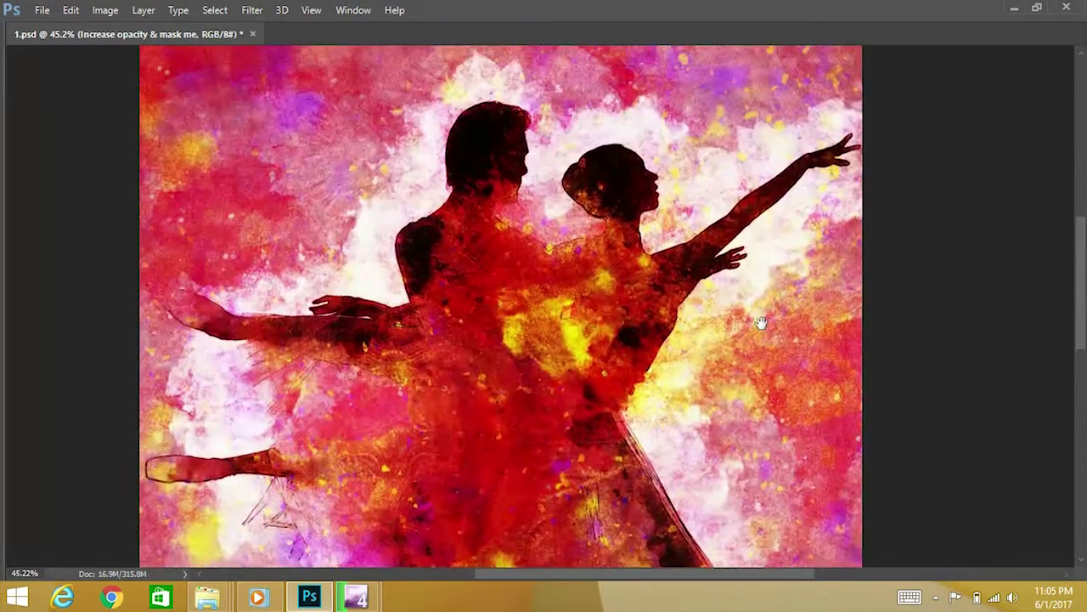
{"action": "scroll", "coordinate": [764, 332], "scroll_direction": "up", "scroll_amount": 1}
{"action": "key", "text": "Tab"}
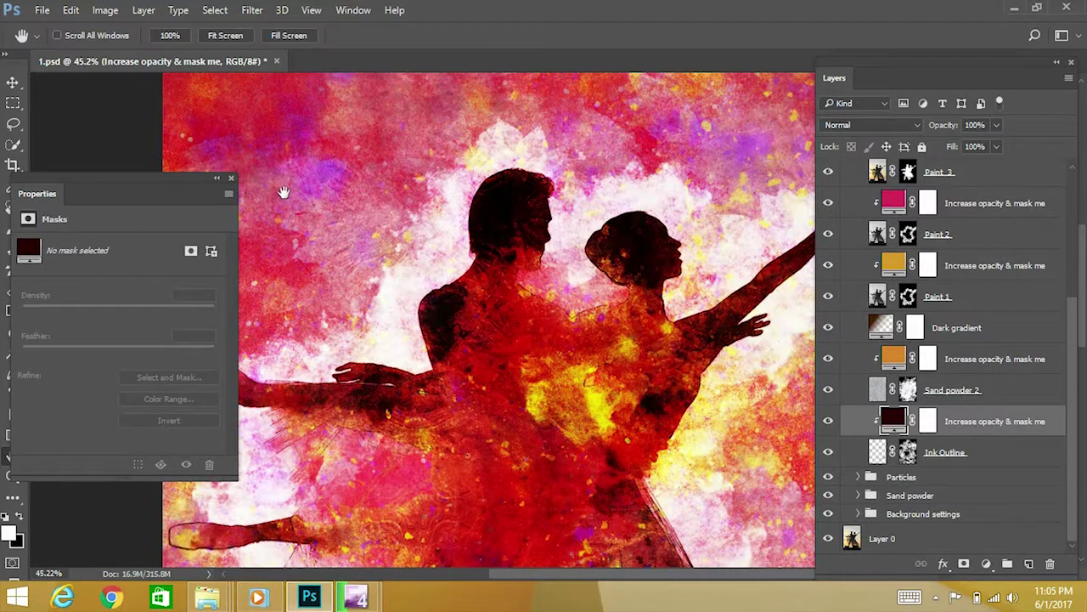
Step: Select the orange fill and Sand powder 2, zooming out to compare the whole artwork
{"action": "left_click", "coordinate": [232, 178]}
{"action": "mouse_move", "coordinate": [562, 316]}
{"action": "left_mouse_down"}
{"action": "mouse_move", "coordinate": [505, 292]}
{"action": "mouse_move", "coordinate": [900, 363]}
{"action": "left_mouse_up"}
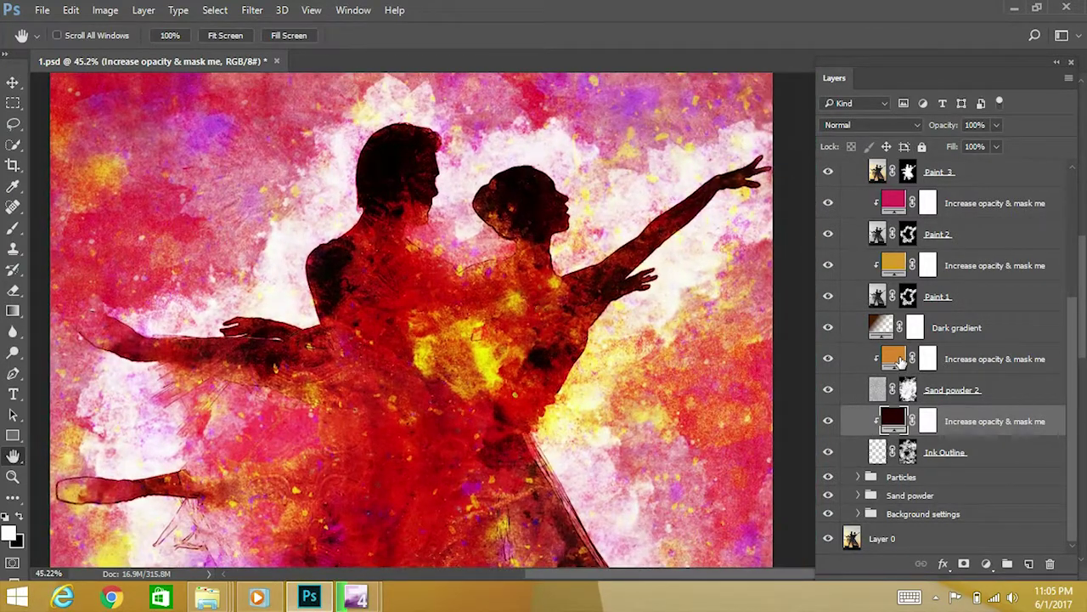
{"action": "left_click", "coordinate": [900, 362]}
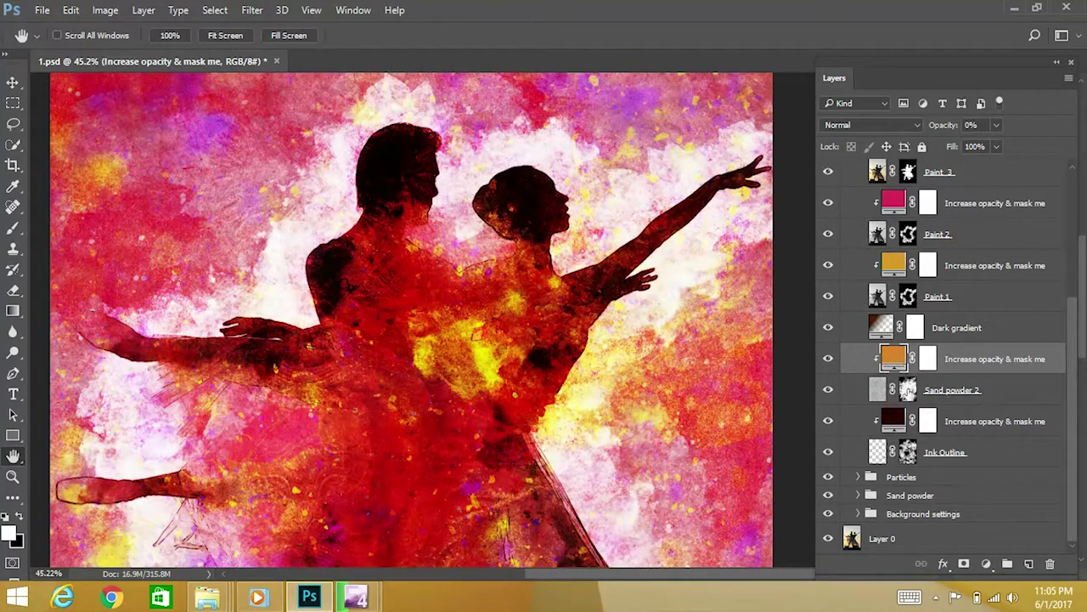
{"action": "left_click", "coordinate": [951, 390]}
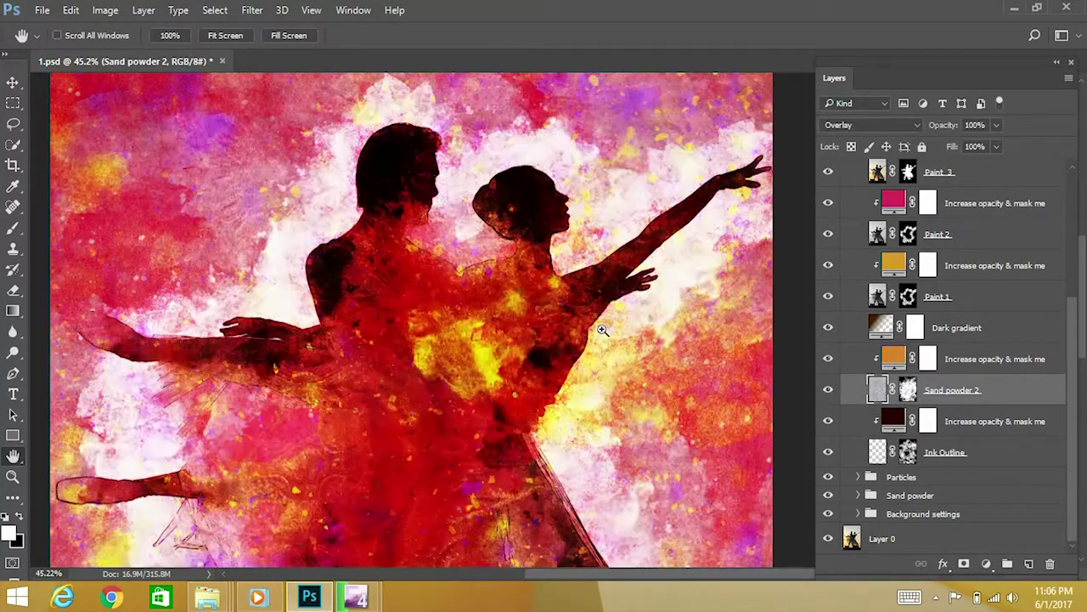
{"action": "key", "text": "z"}
{"action": "left_click", "coordinate": [591, 325], "text": "alt"}
{"action": "left_click", "coordinate": [591, 325], "text": "alt"}
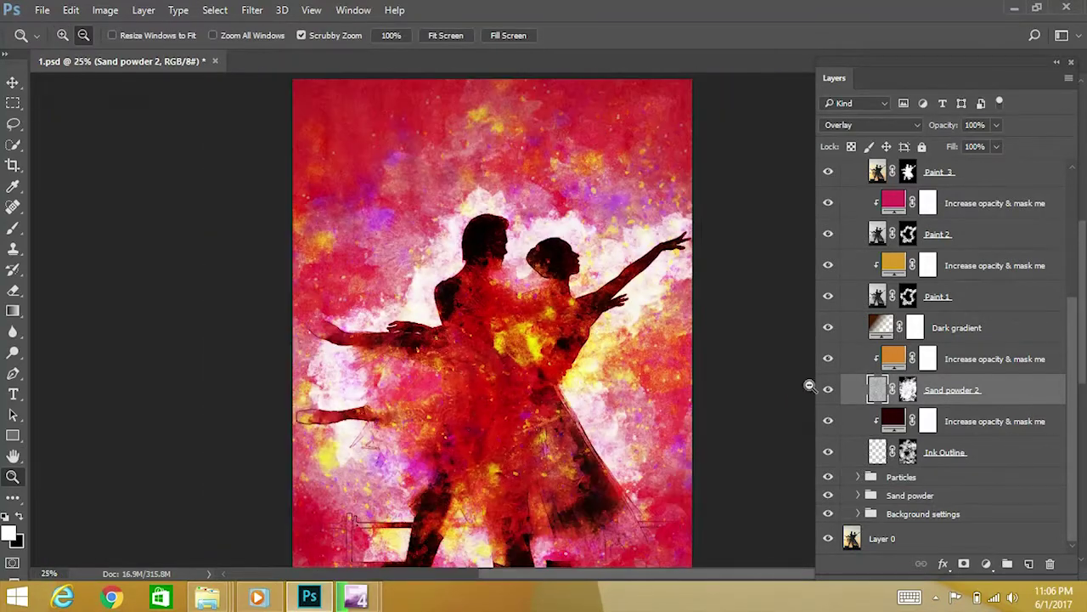
{"action": "left_click", "coordinate": [833, 393]}
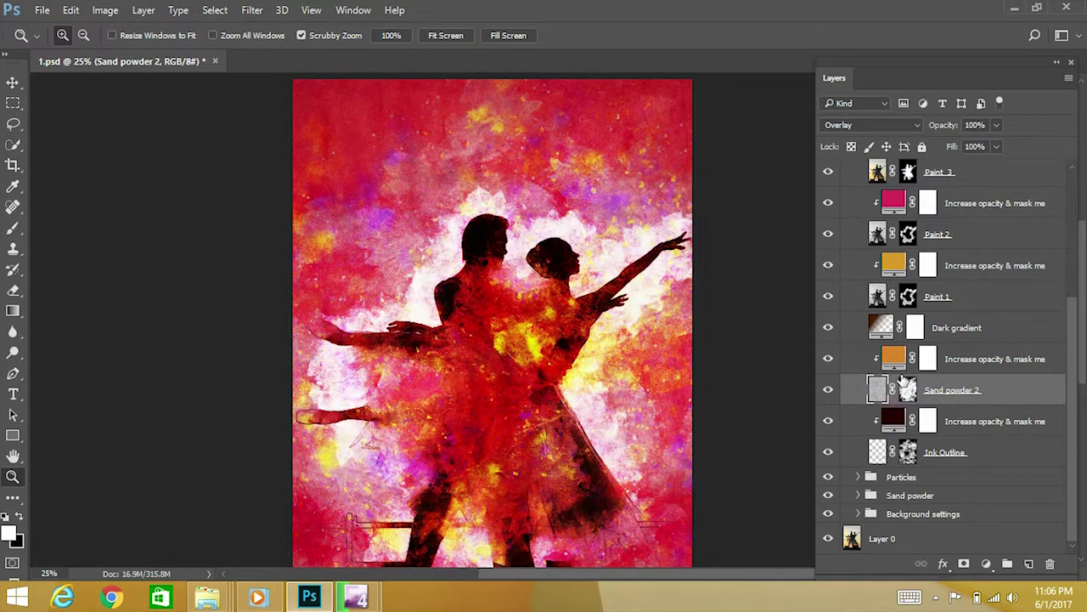
Step: Set the orange overlay fill layer's opacity to 100%
{"action": "left_click", "coordinate": [901, 362]}
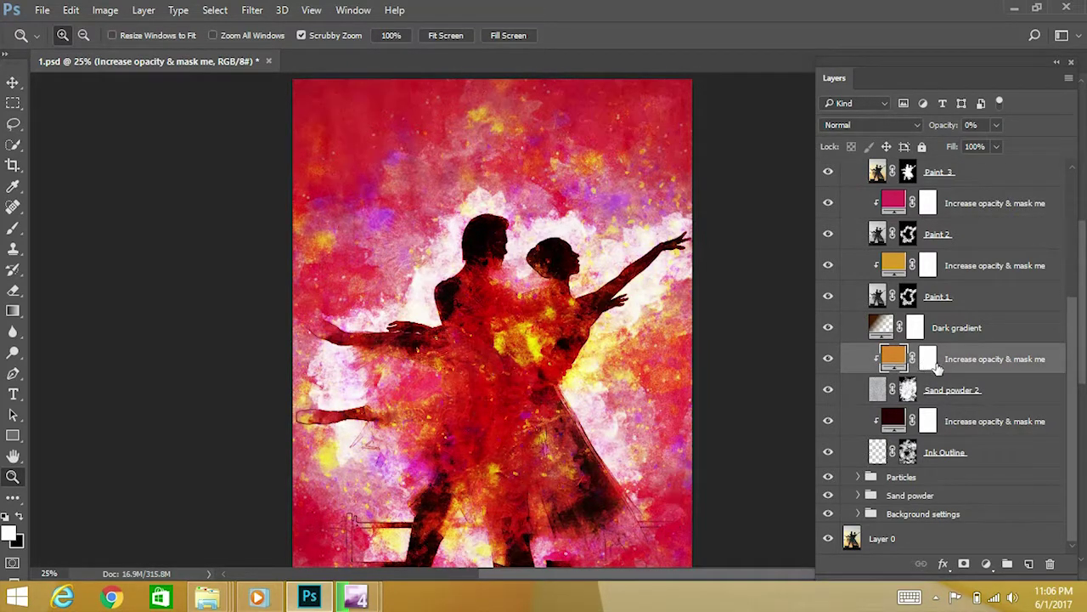
{"action": "left_click_drag", "start_coordinate": [997, 125], "coordinate": [1083, 158]}
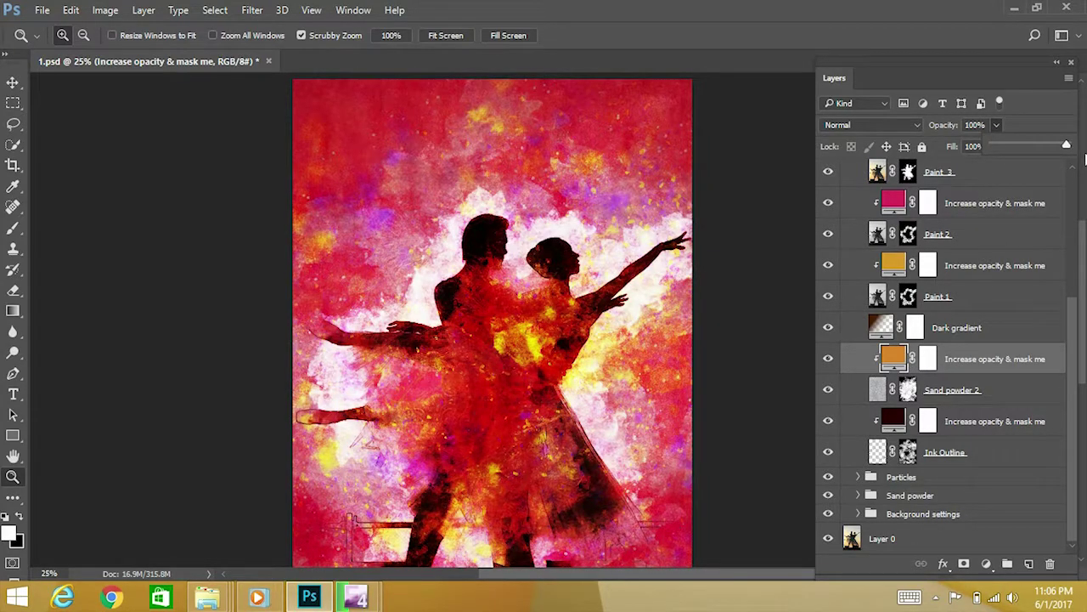
{"action": "left_click_drag", "start_coordinate": [1068, 148], "coordinate": [998, 149]}
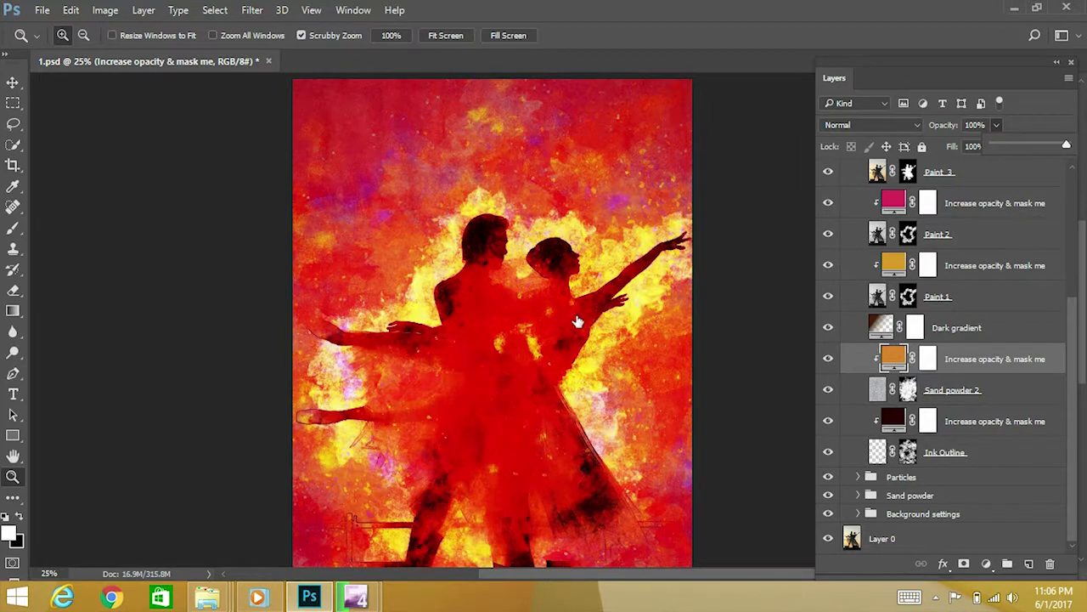
Step: Expand the Background settings group showing Hue/Saturation 1 and Texture 2
{"action": "scroll", "coordinate": [576, 318], "scroll_direction": "down", "scroll_amount": 1}
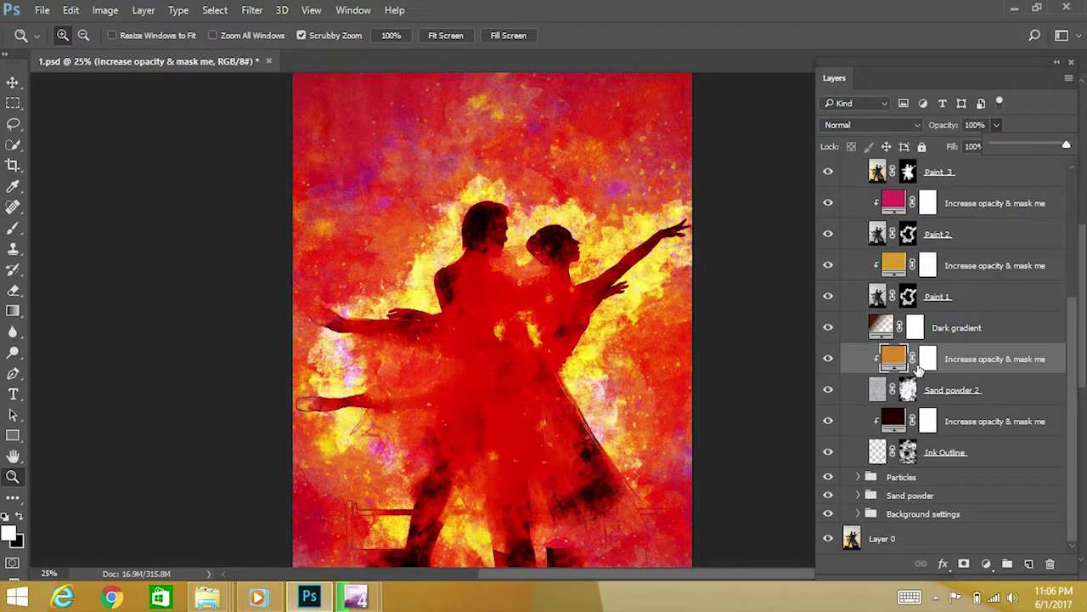
{"action": "scroll", "coordinate": [660, 391], "scroll_direction": "down", "scroll_amount": 2}
{"action": "scroll", "coordinate": [660, 393], "scroll_direction": "down", "scroll_amount": 1}
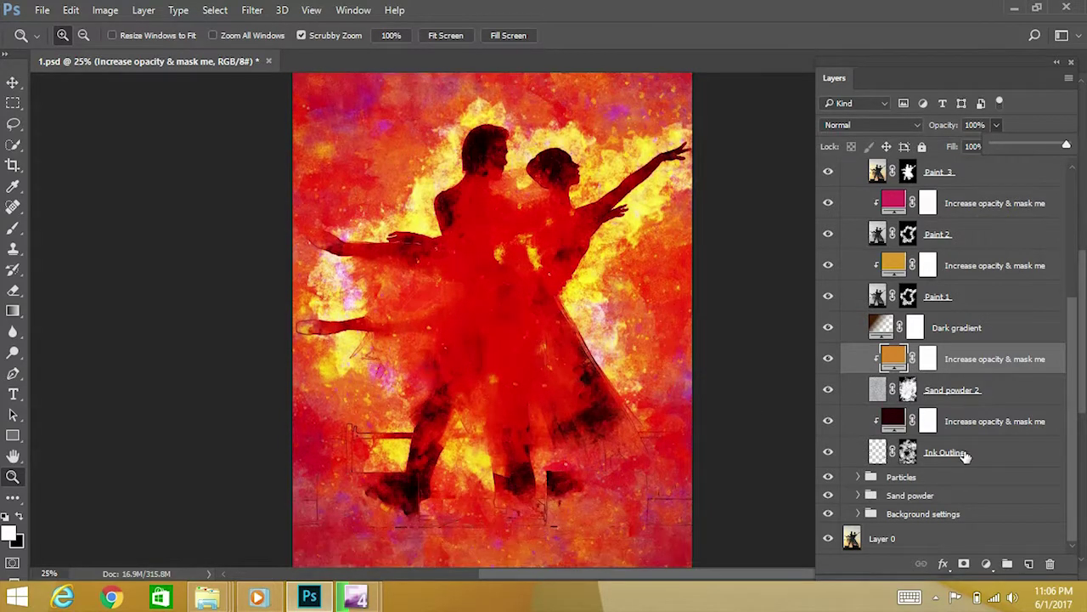
{"action": "left_click", "coordinate": [859, 514]}
{"action": "scroll", "coordinate": [860, 518], "scroll_direction": "down", "scroll_amount": 1}
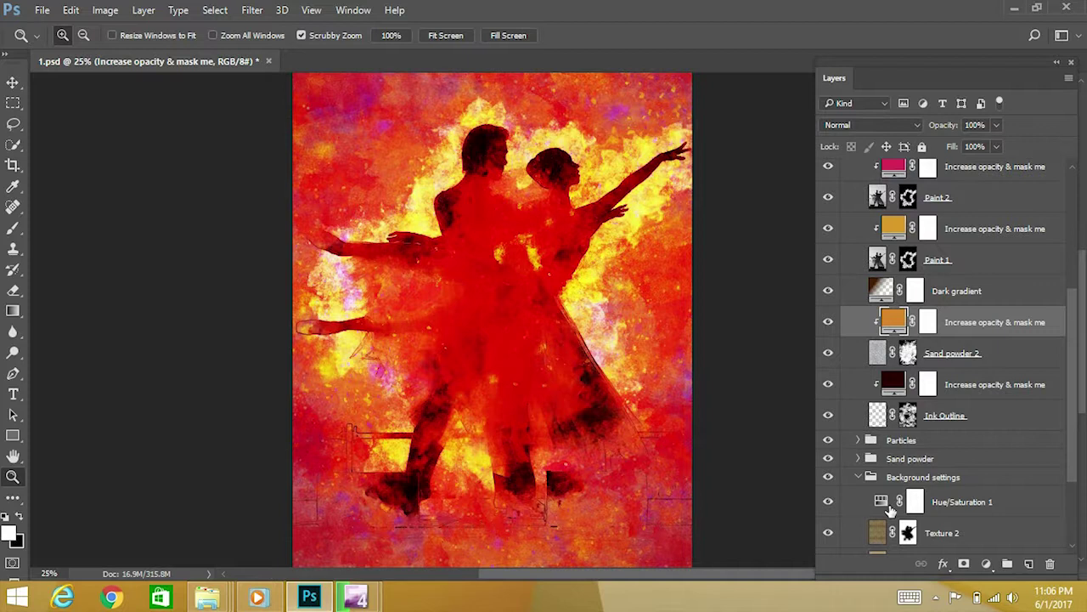
Step: Give the Hue/Saturation 1 adjustment Hue -57 and Saturation -56
{"action": "double_click", "coordinate": [883, 505]}
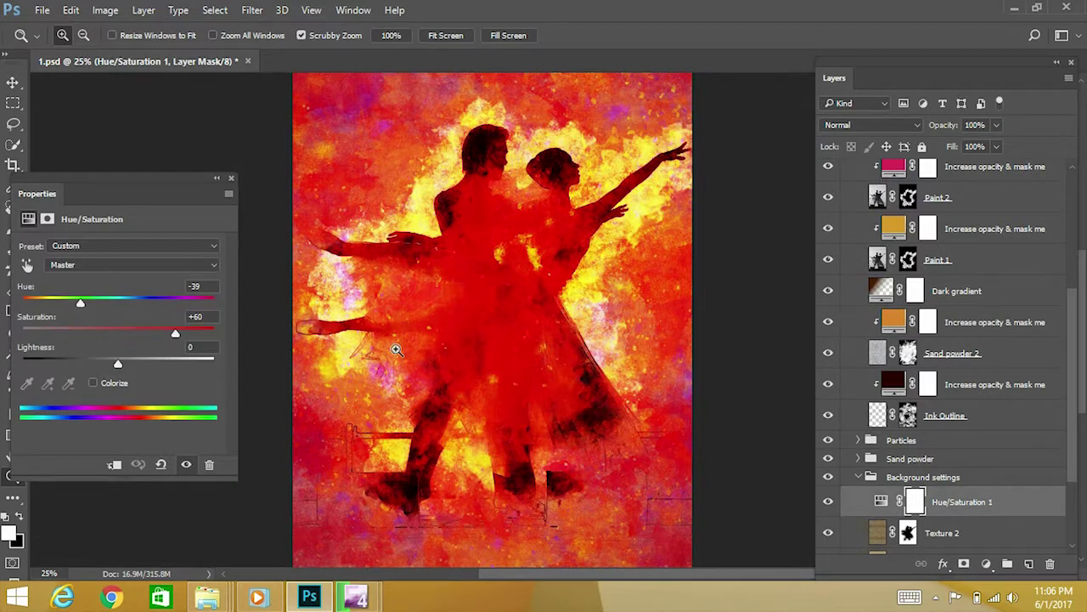
{"action": "scroll", "coordinate": [702, 343], "scroll_direction": "up", "scroll_amount": 1}
{"action": "scroll", "coordinate": [461, 260], "scroll_direction": "up", "scroll_amount": 1}
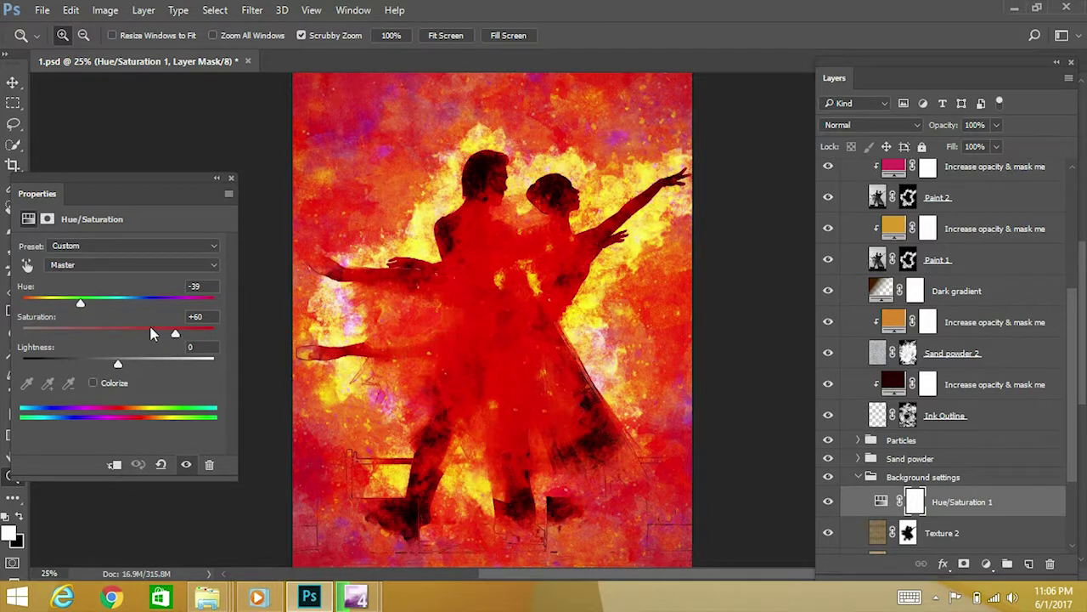
{"action": "left_click_drag", "start_coordinate": [122, 338], "coordinate": [127, 337]}
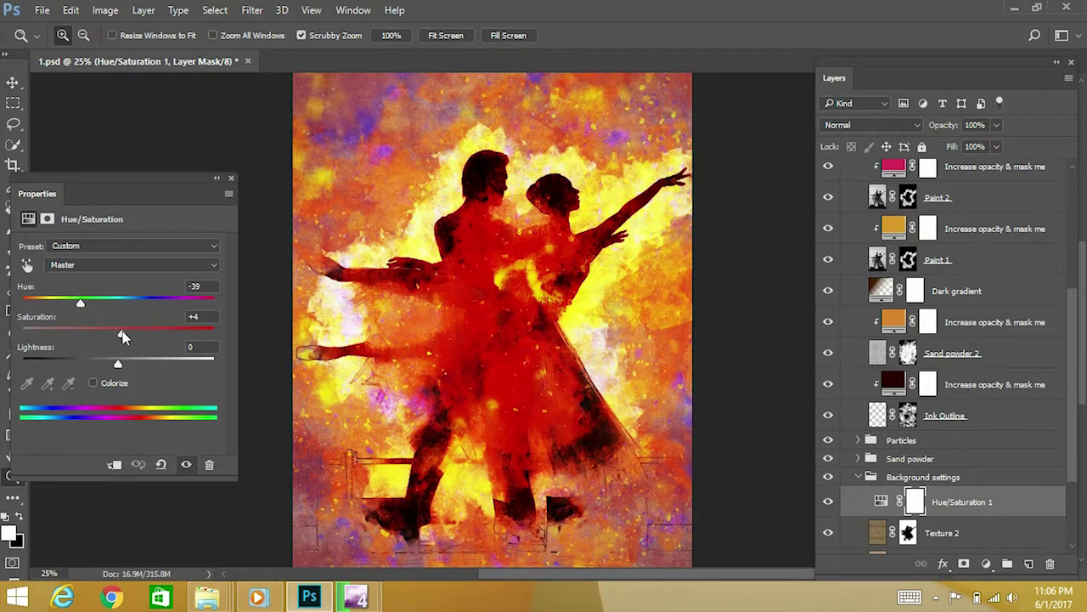
{"action": "left_click_drag", "start_coordinate": [115, 336], "coordinate": [102, 332]}
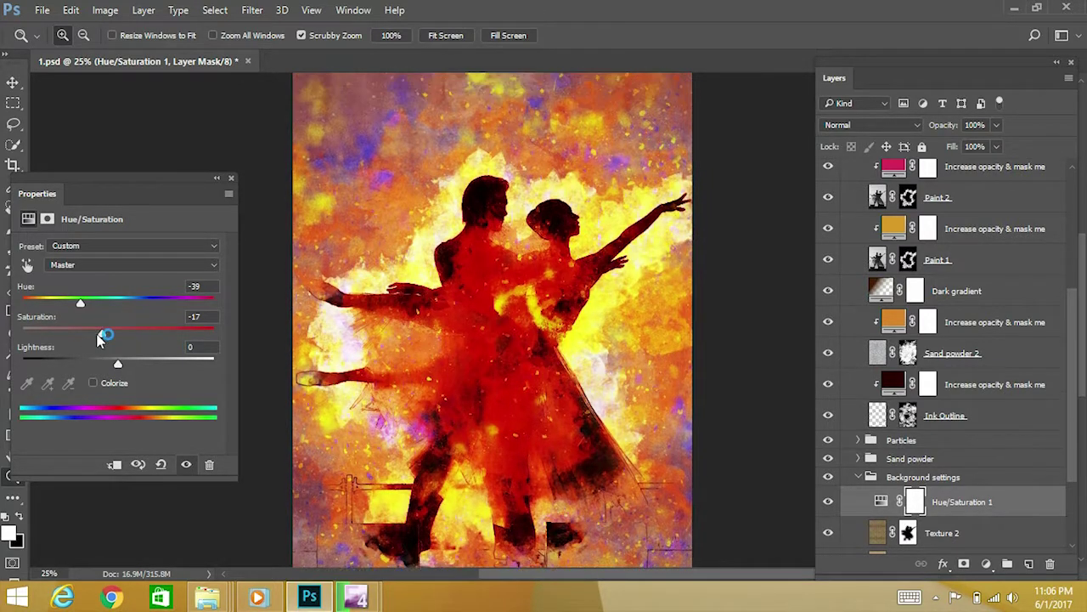
{"action": "left_click_drag", "start_coordinate": [102, 333], "coordinate": [57, 335]}
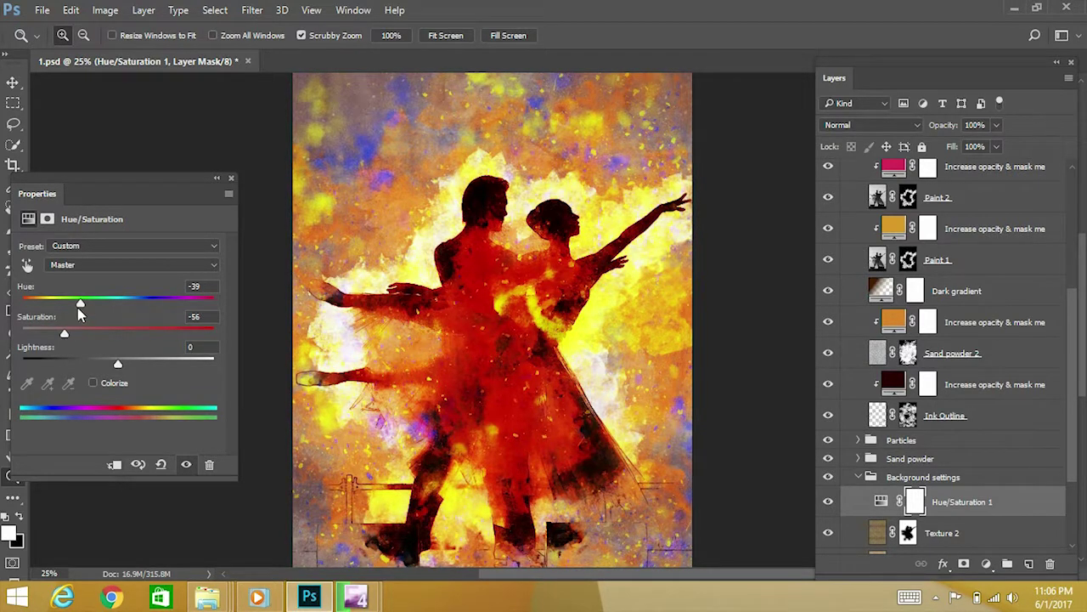
{"action": "mouse_move", "coordinate": [116, 302]}
{"action": "left_mouse_down"}
{"action": "mouse_move", "coordinate": [203, 304]}
{"action": "mouse_move", "coordinate": [74, 305]}
{"action": "left_mouse_up"}
{"action": "scroll", "coordinate": [884, 499], "scroll_direction": "down", "scroll_amount": 3}
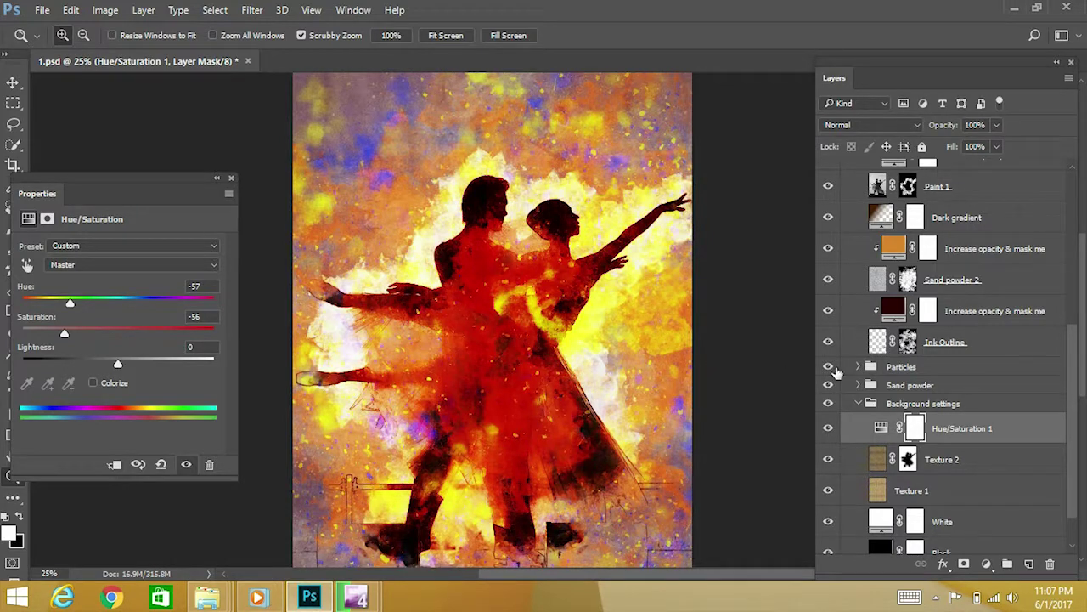
{"action": "scroll", "coordinate": [959, 342], "scroll_direction": "up", "scroll_amount": 2}
{"action": "scroll", "coordinate": [962, 336], "scroll_direction": "up", "scroll_amount": 2}
{"action": "scroll", "coordinate": [949, 297], "scroll_direction": "up", "scroll_amount": 2}
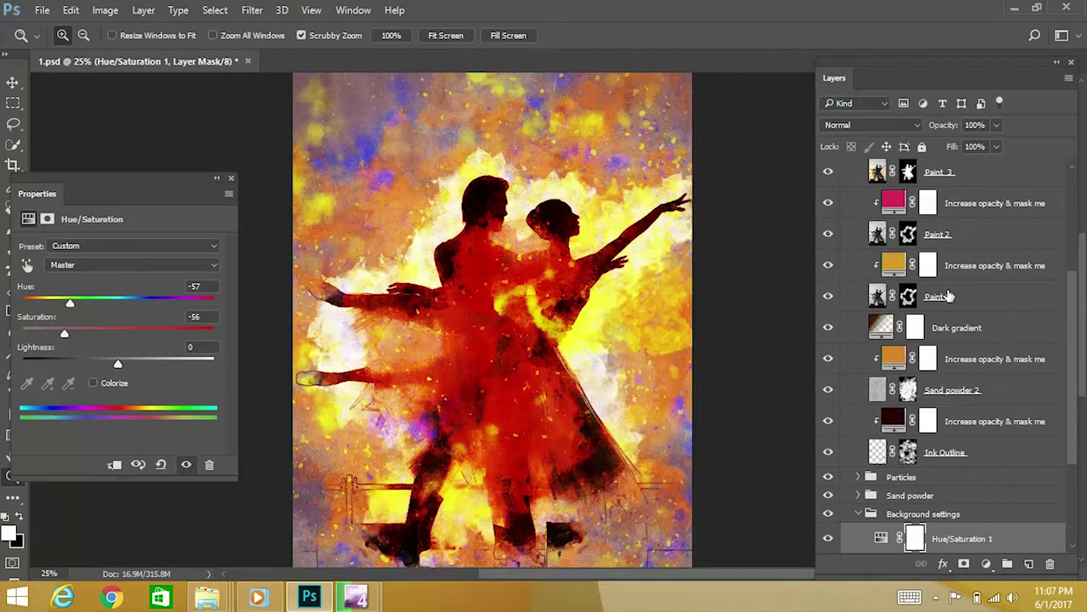
{"action": "left_click", "coordinate": [1004, 332]}
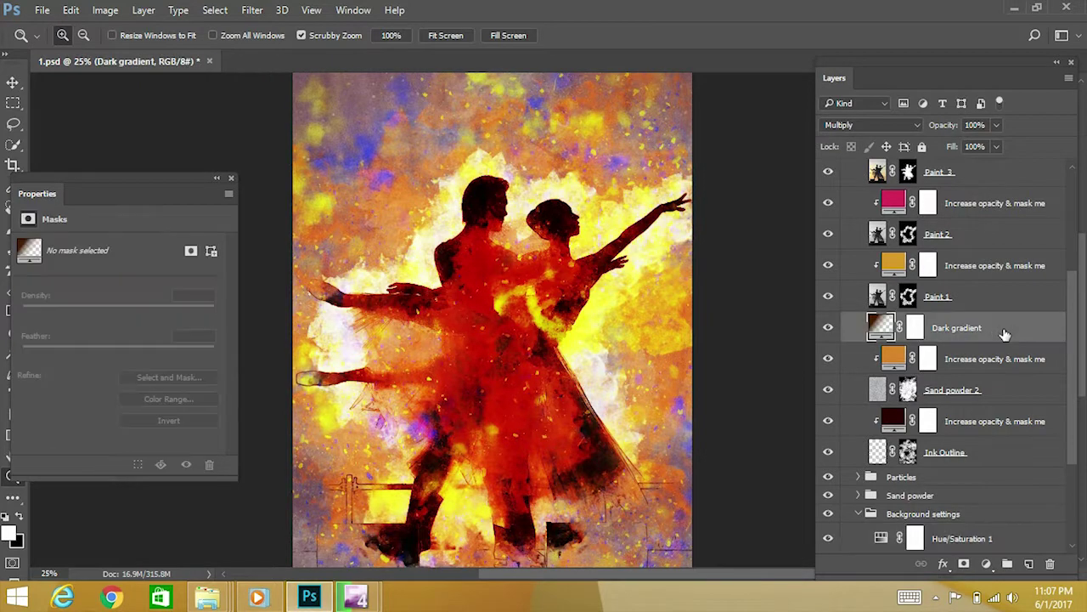
{"action": "left_click_drag", "start_coordinate": [897, 335], "coordinate": [892, 357]}
{"action": "left_click", "coordinate": [892, 356]}
{"action": "left_click", "coordinate": [828, 360]}
{"action": "left_click", "coordinate": [830, 360]}
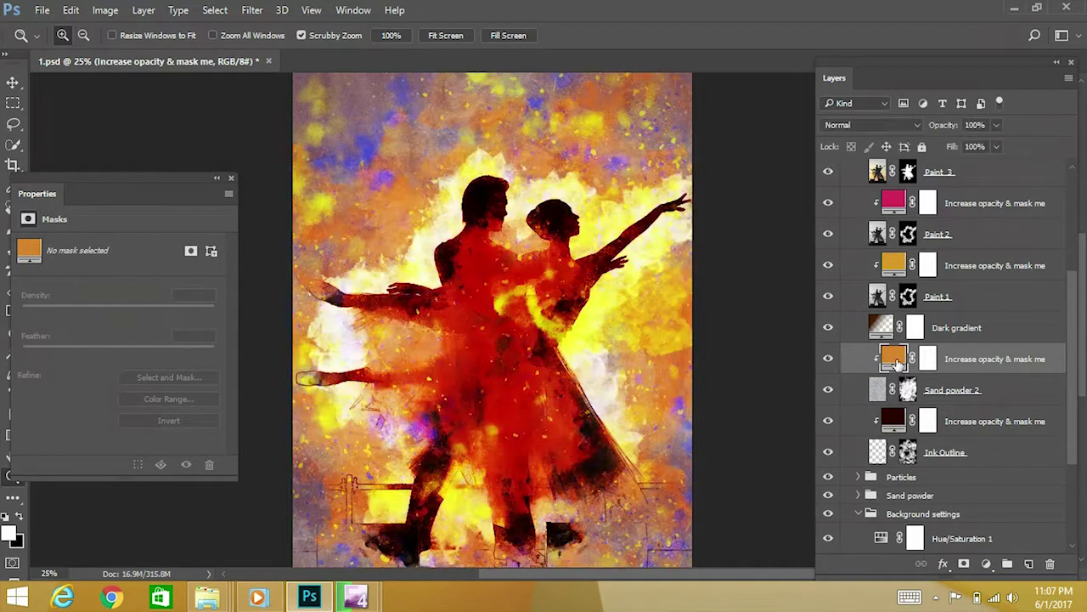
{"action": "left_click", "coordinate": [840, 331]}
{"action": "left_click", "coordinate": [828, 328]}
{"action": "left_click", "coordinate": [829, 329]}
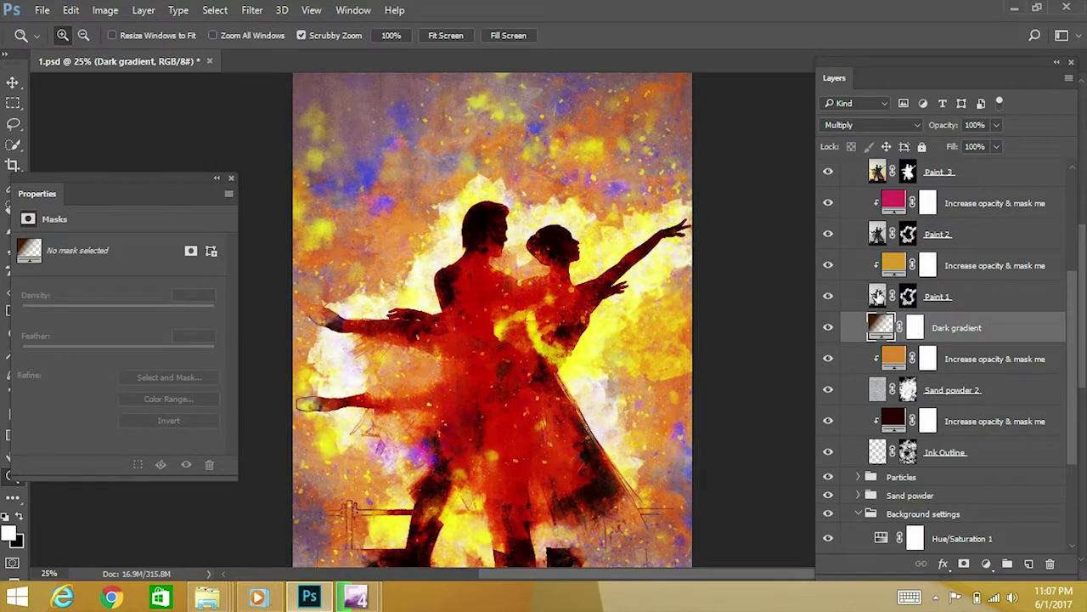
{"action": "left_click", "coordinate": [968, 297]}
{"action": "left_click", "coordinate": [829, 297]}
{"action": "left_click", "coordinate": [830, 298]}
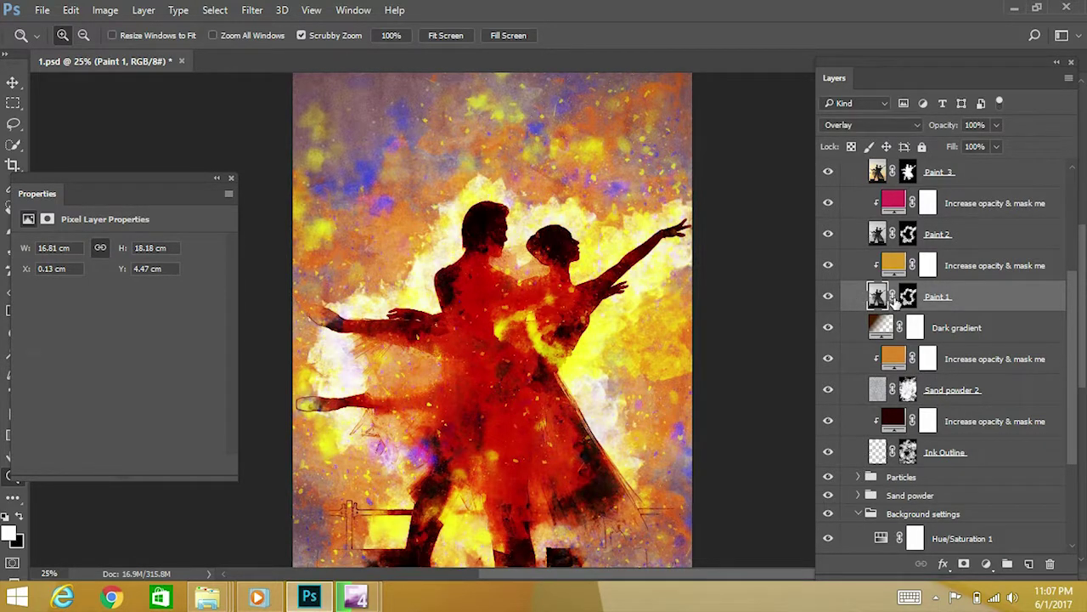
{"action": "left_click", "coordinate": [829, 298]}
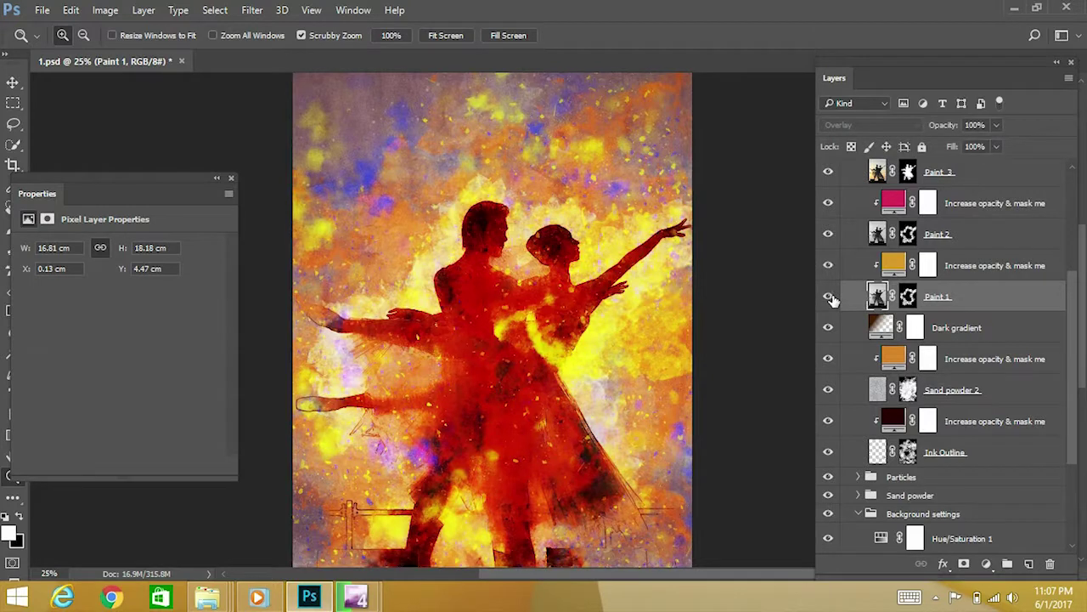
{"action": "left_click", "coordinate": [829, 297]}
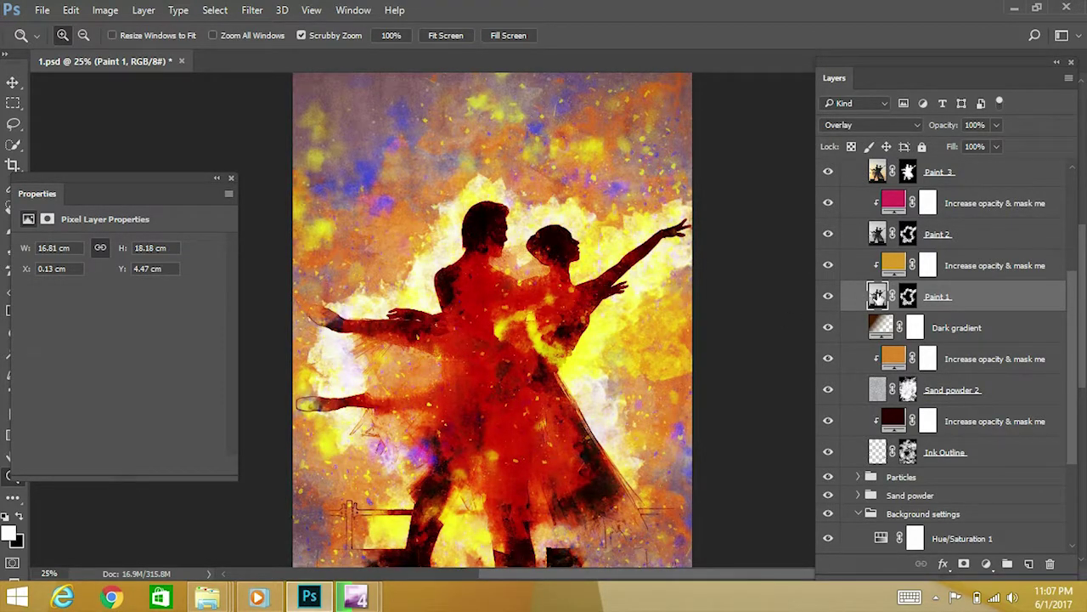
{"action": "left_click", "coordinate": [979, 272]}
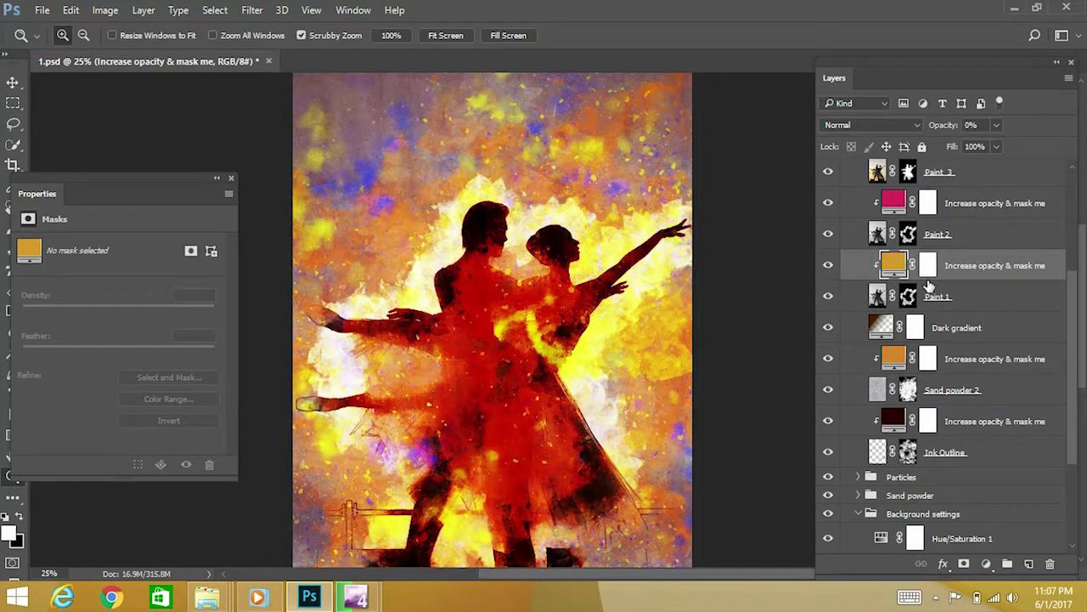
Step: Preview the fill above Paint 1 at 100% opacity, then return it to 0%
{"action": "left_click", "coordinate": [998, 125]}
{"action": "left_click_drag", "start_coordinate": [994, 146], "coordinate": [1084, 159]}
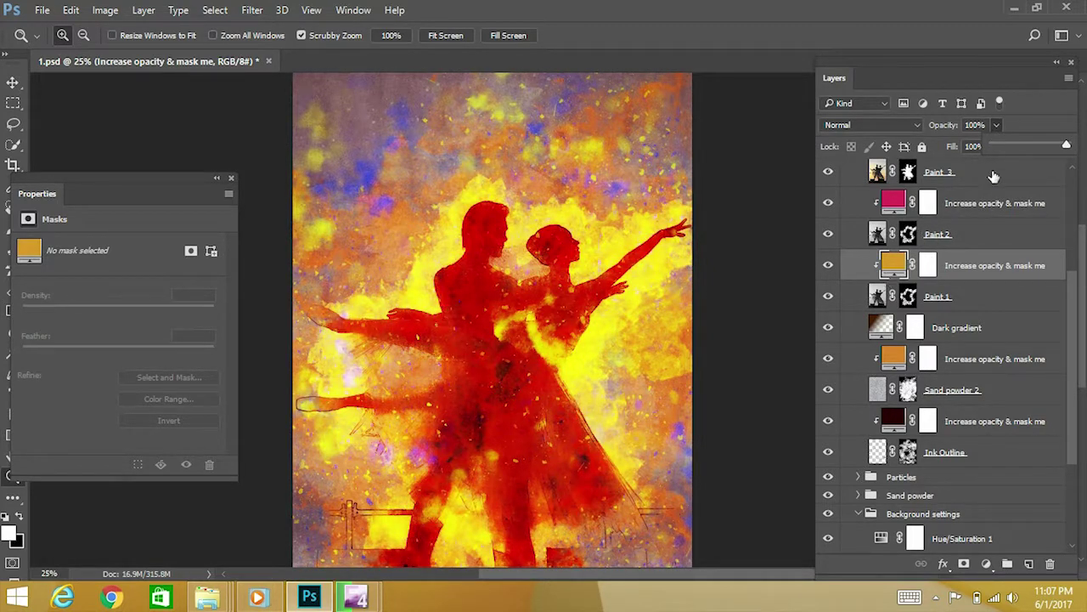
{"action": "mouse_move", "coordinate": [1070, 147]}
{"action": "left_mouse_down"}
{"action": "mouse_move", "coordinate": [986, 152]}
{"action": "mouse_move", "coordinate": [1067, 146]}
{"action": "left_mouse_up"}
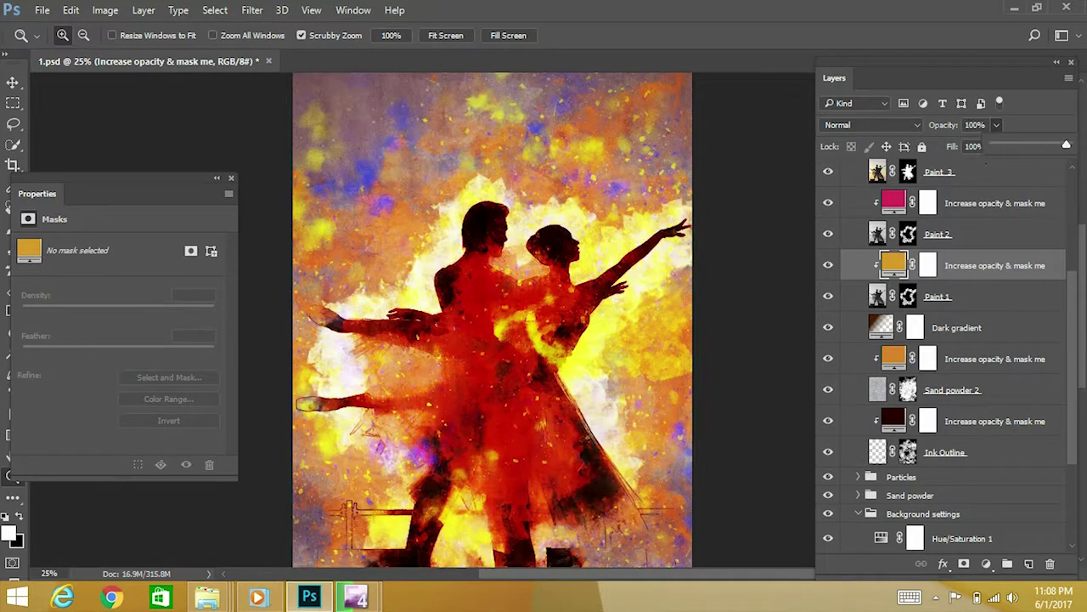
Step: Recolour the gold fill to violet #6f29d9 at 100% opacity
{"action": "double_click", "coordinate": [894, 264]}
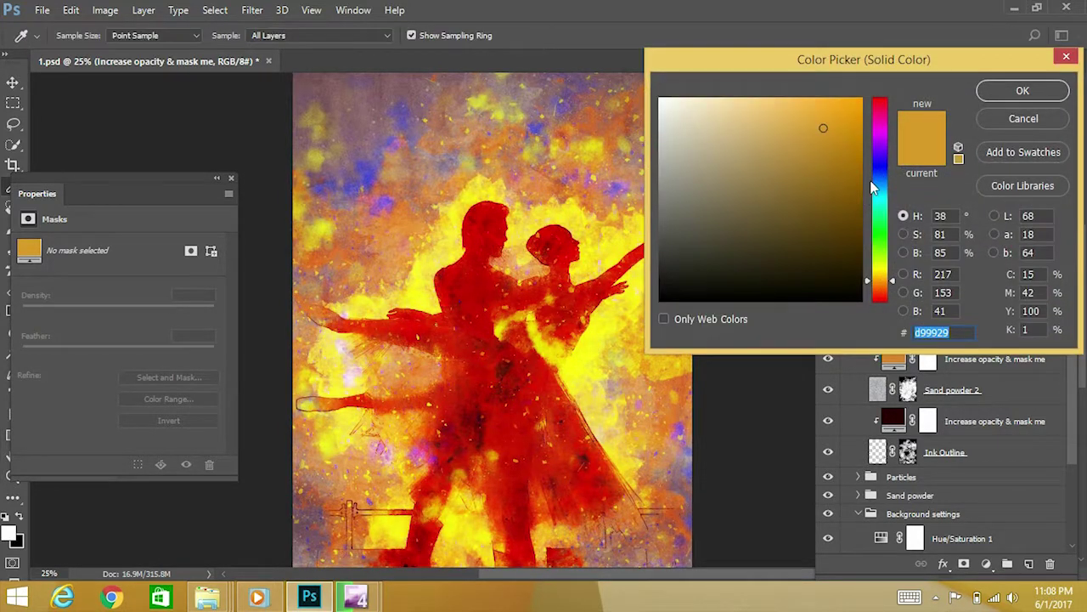
{"action": "mouse_move", "coordinate": [882, 127]}
{"action": "left_mouse_down"}
{"action": "mouse_move", "coordinate": [886, 243]}
{"action": "mouse_move", "coordinate": [884, 117]}
{"action": "left_mouse_up"}
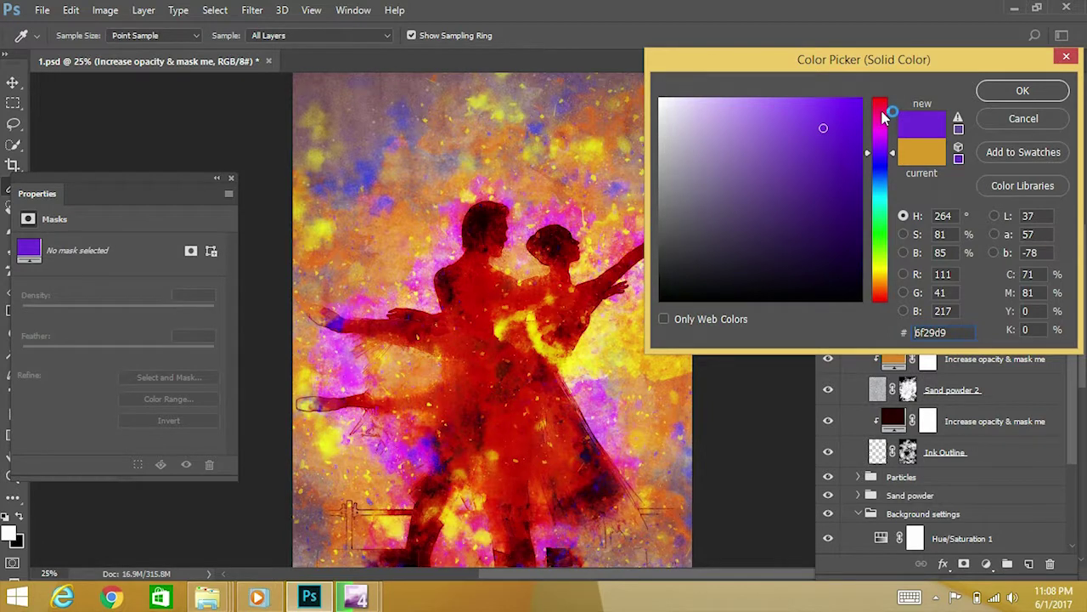
{"action": "left_click", "coordinate": [1022, 90]}
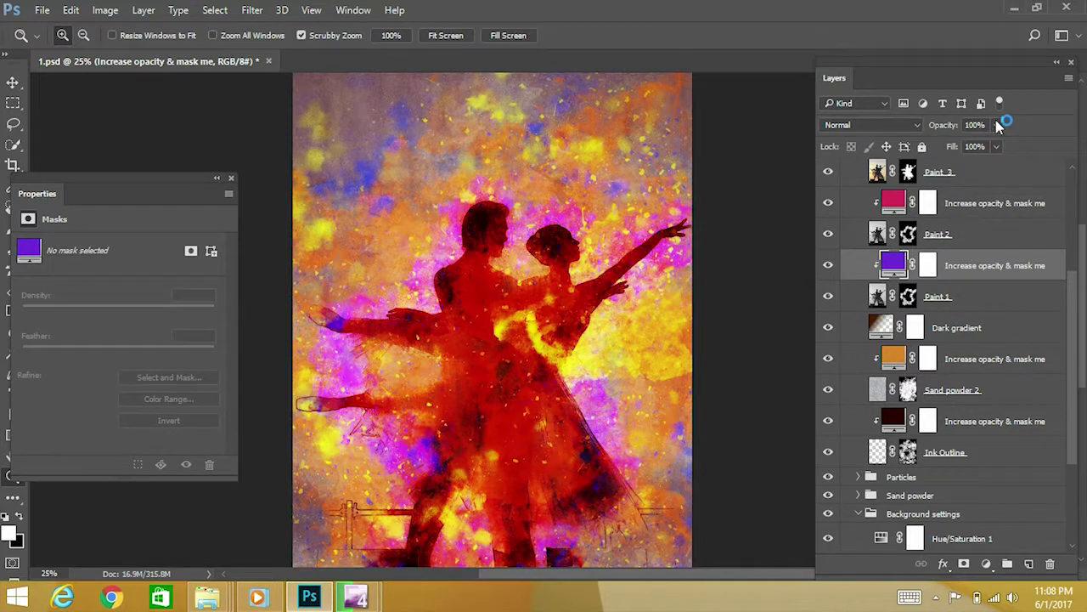
{"action": "left_click_drag", "start_coordinate": [997, 124], "coordinate": [974, 148]}
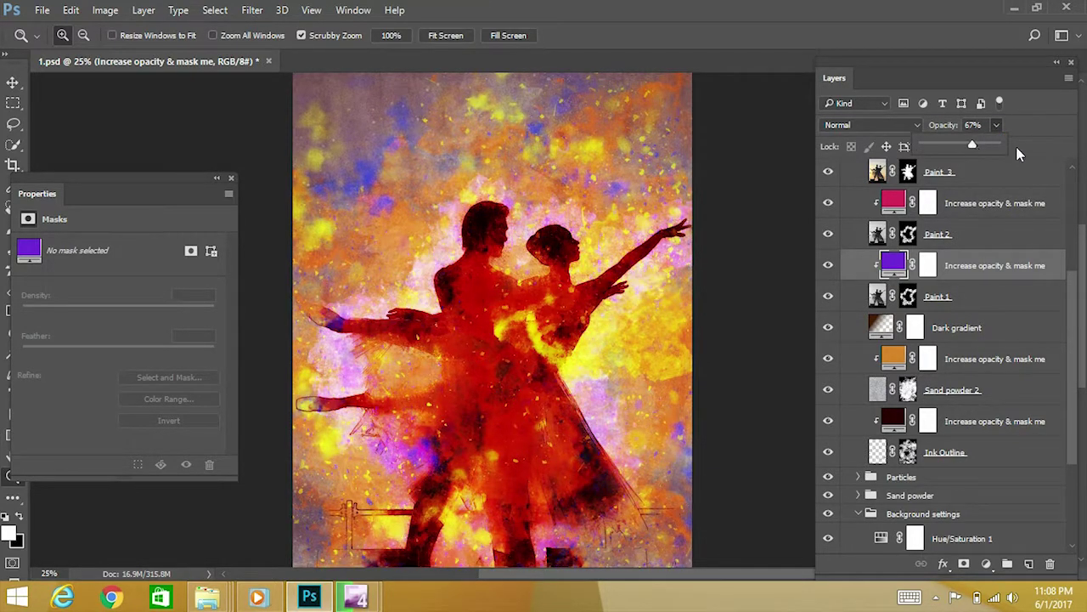
{"action": "left_click_drag", "start_coordinate": [974, 146], "coordinate": [999, 146]}
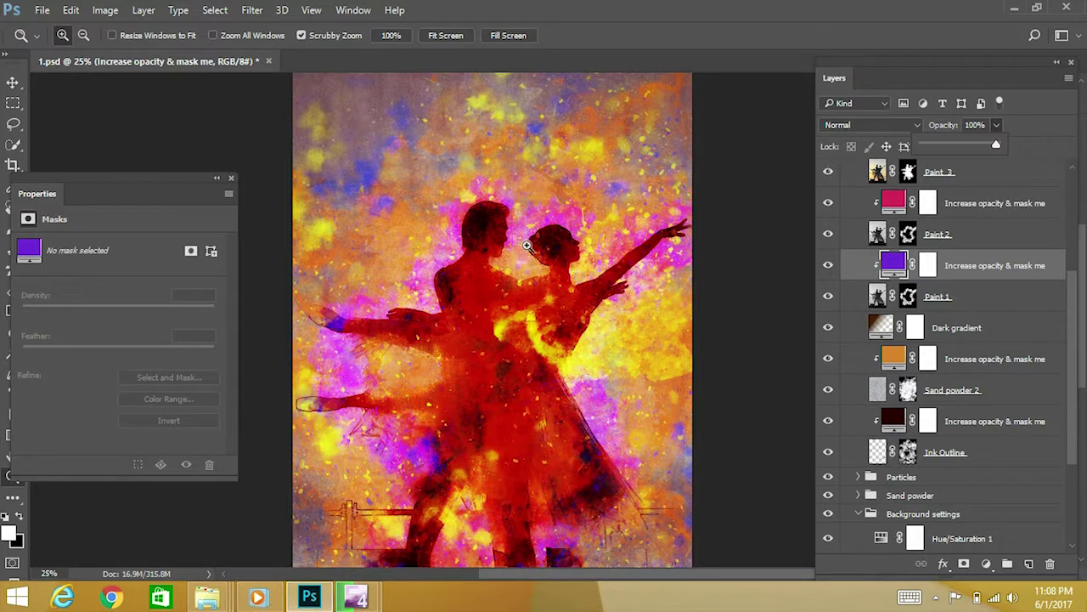
{"action": "left_click", "coordinate": [909, 295]}
{"action": "key", "text": "h"}
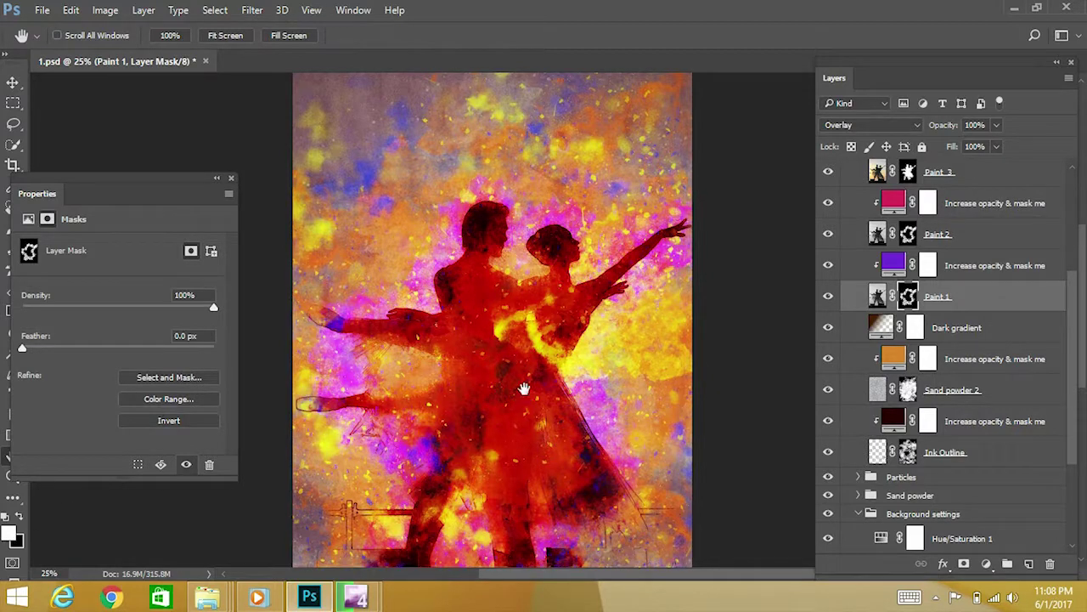
{"action": "key", "text": "b"}
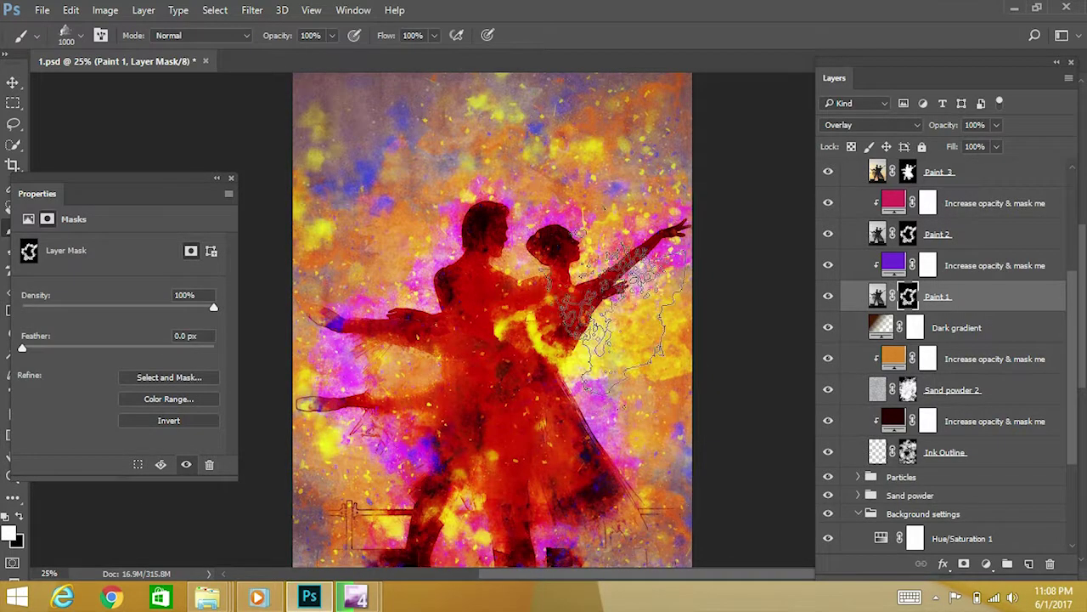
{"action": "mouse_move", "coordinate": [620, 314]}
{"action": "left_mouse_down"}
{"action": "mouse_move", "coordinate": [629, 442]}
{"action": "mouse_move", "coordinate": [641, 390]}
{"action": "left_mouse_up"}
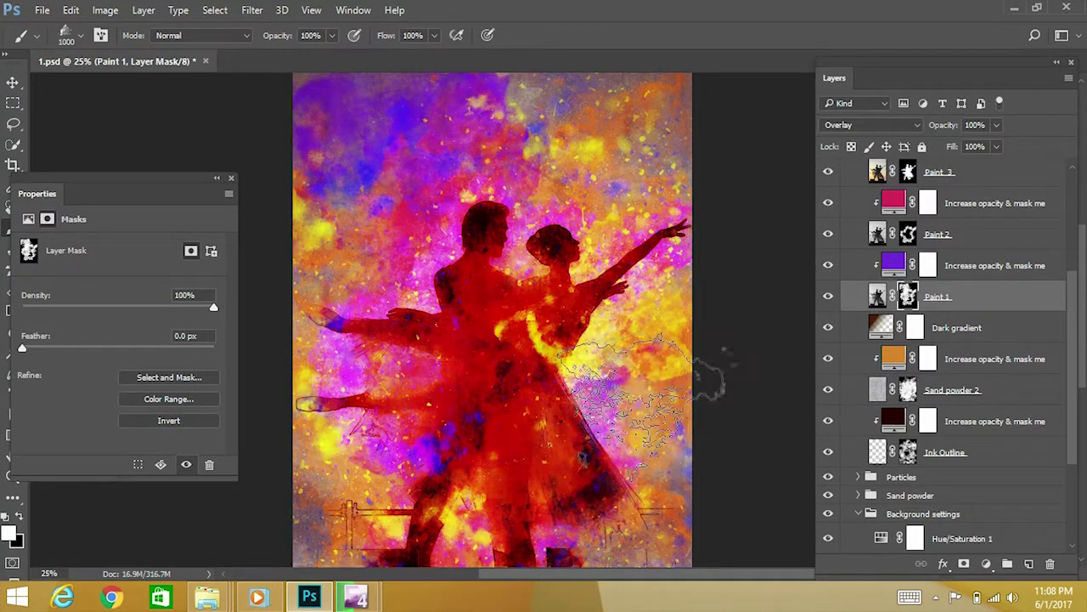
{"action": "key", "text": "ctrl+z"}
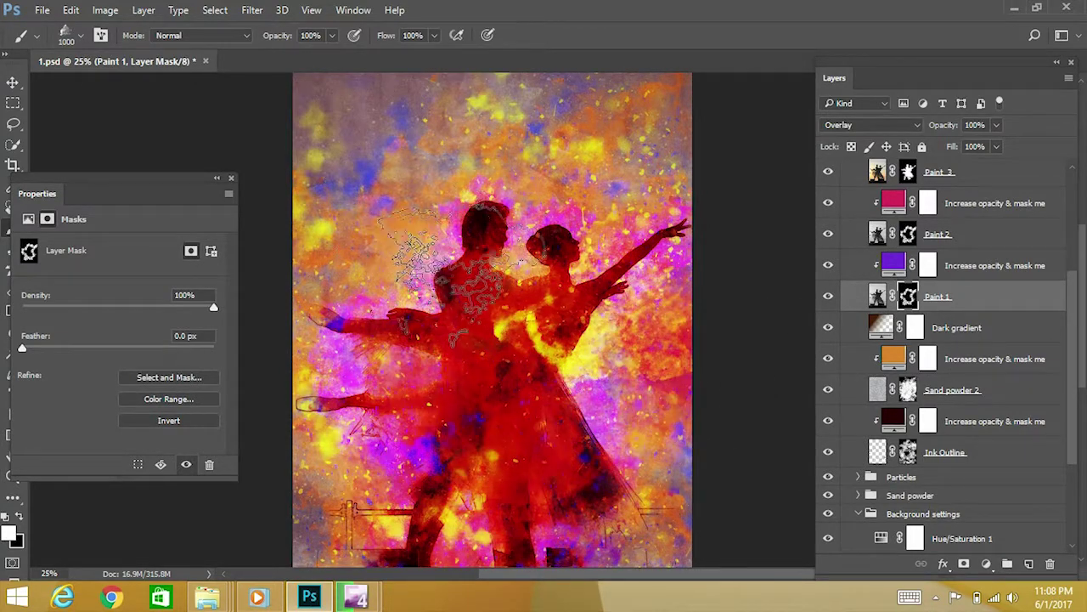
{"action": "key", "text": "ctrl+z"}
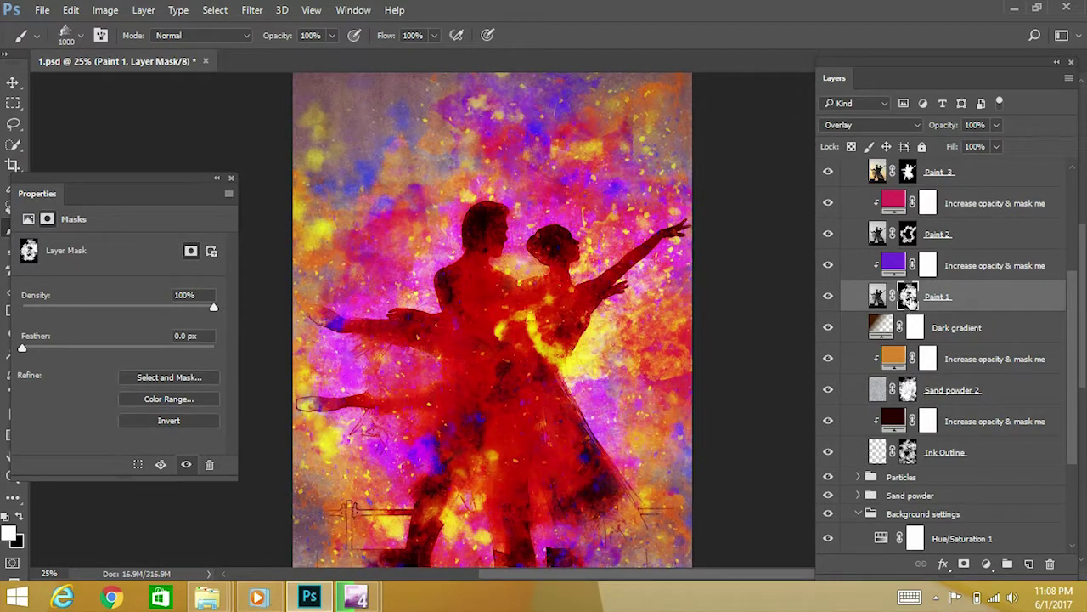
{"action": "left_click", "coordinate": [907, 296], "text": "ctrl"}
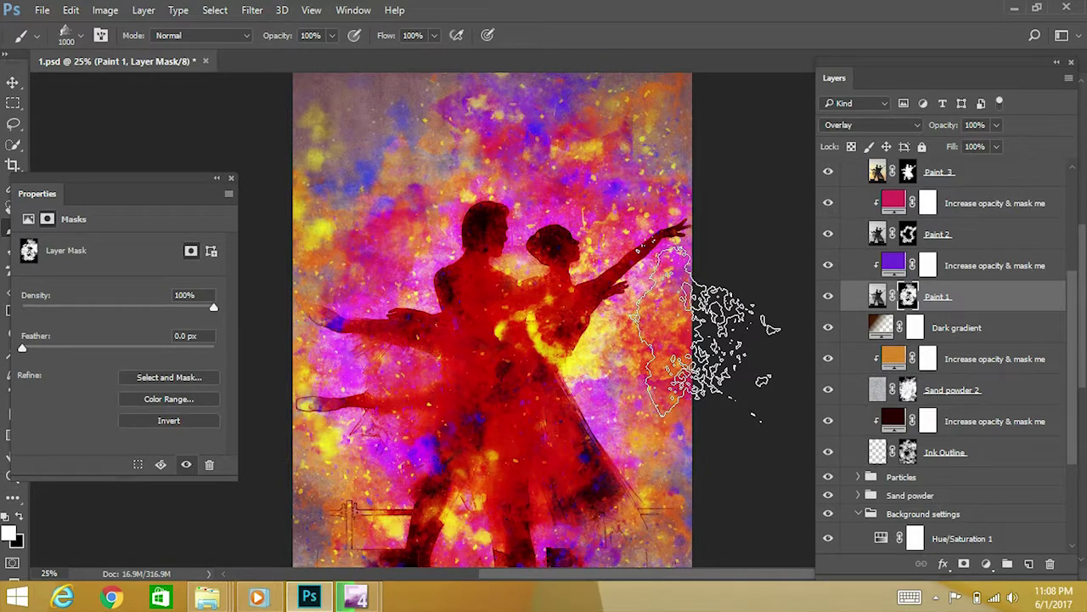
{"action": "key", "text": "ctrl+d"}
{"action": "key", "text": "ctrl+i"}
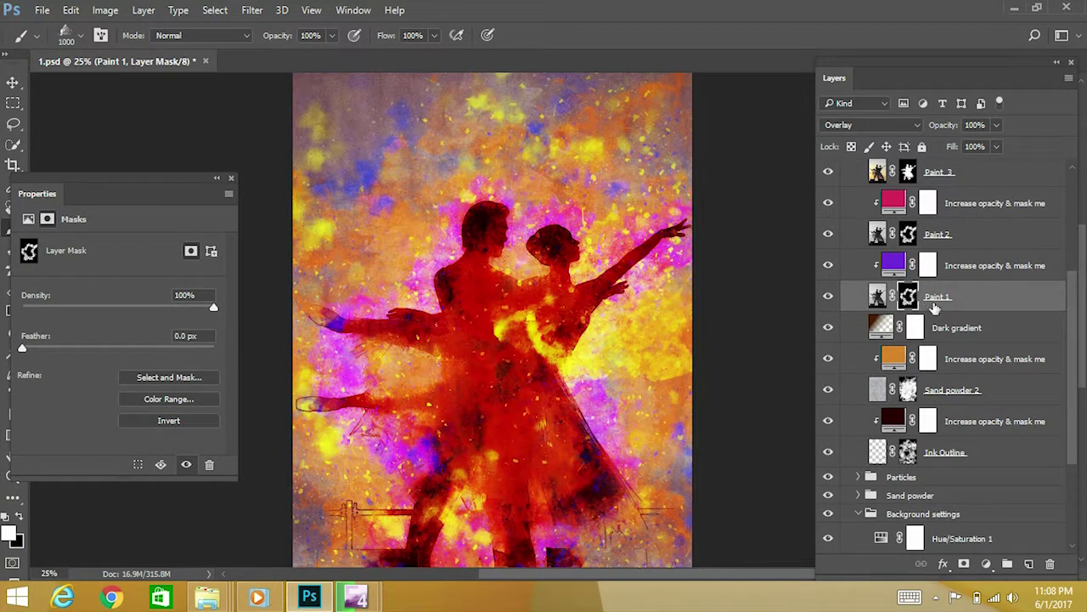
Step: Lower the violet fill layer above Paint 1 to 0% opacity
{"action": "left_click", "coordinate": [898, 270]}
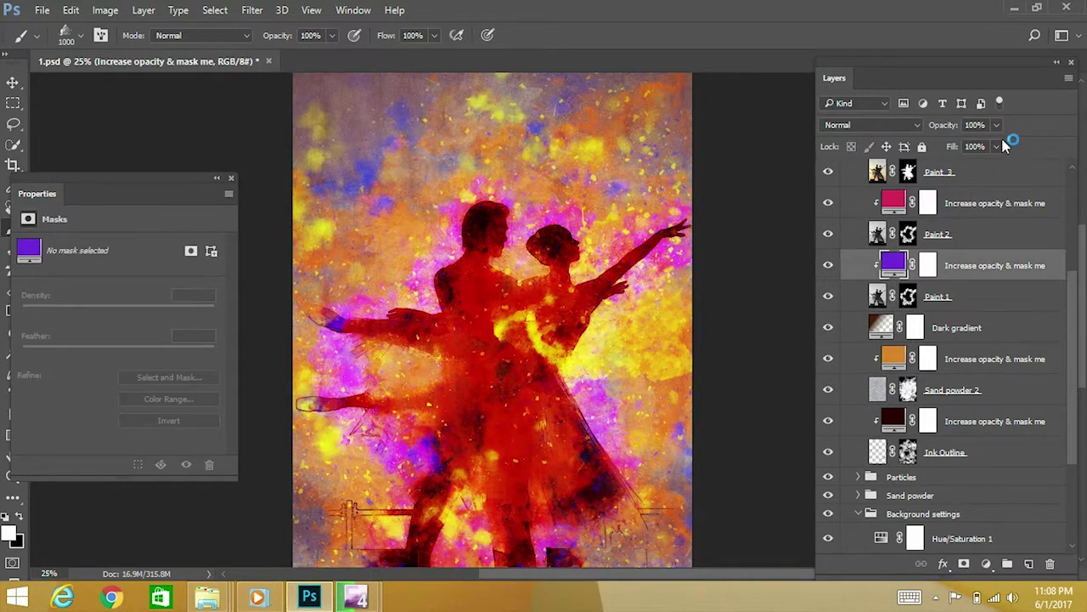
{"action": "left_click", "coordinate": [997, 124]}
{"action": "left_click_drag", "start_coordinate": [999, 151], "coordinate": [921, 148]}
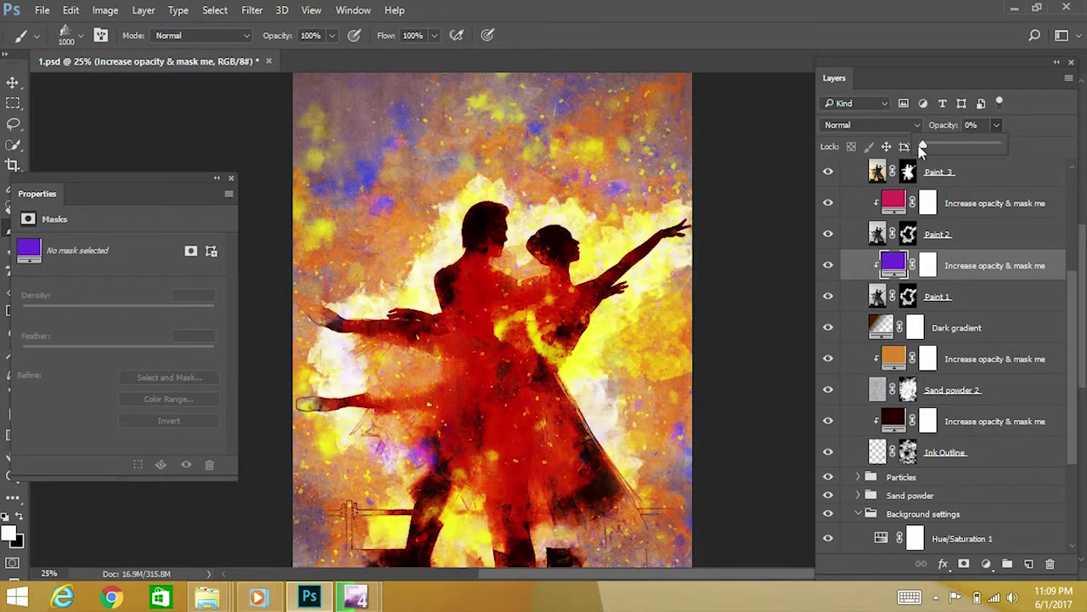
{"action": "left_click_drag", "start_coordinate": [938, 149], "coordinate": [899, 150]}
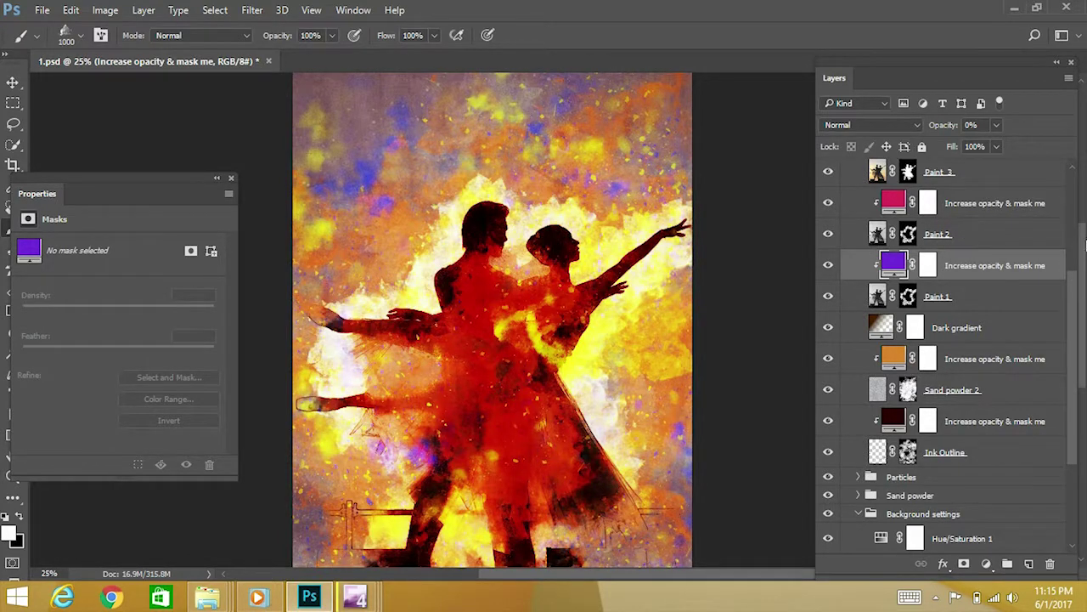
Step: Select Paint 2 and toggle its visibility off and on to check its effect
{"action": "left_click", "coordinate": [956, 240]}
{"action": "scroll", "coordinate": [856, 247], "scroll_direction": "up", "scroll_amount": 1}
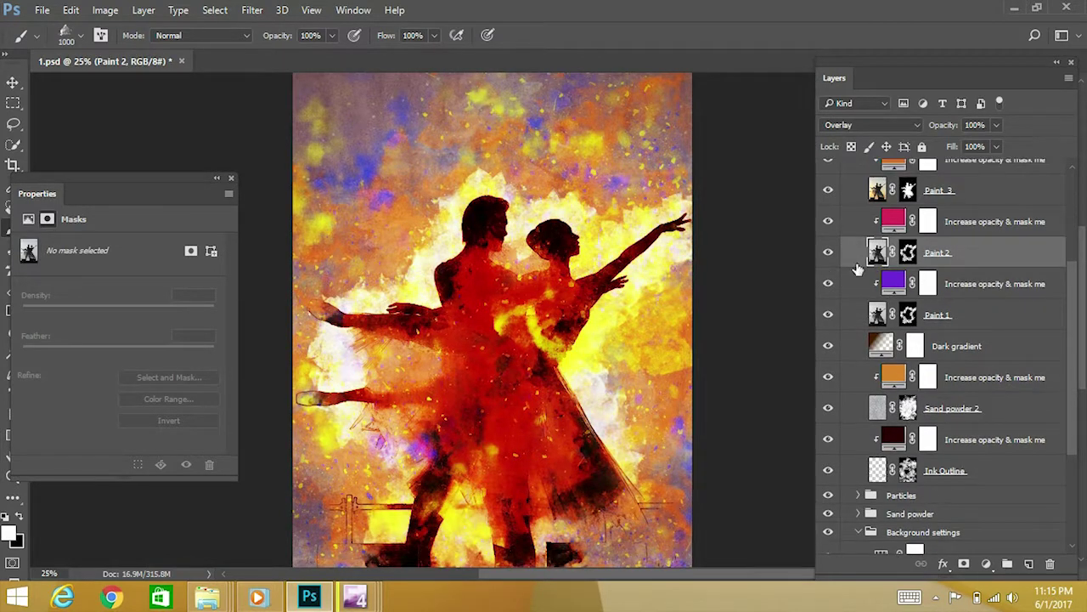
{"action": "left_click", "coordinate": [831, 255]}
{"action": "left_click", "coordinate": [830, 255]}
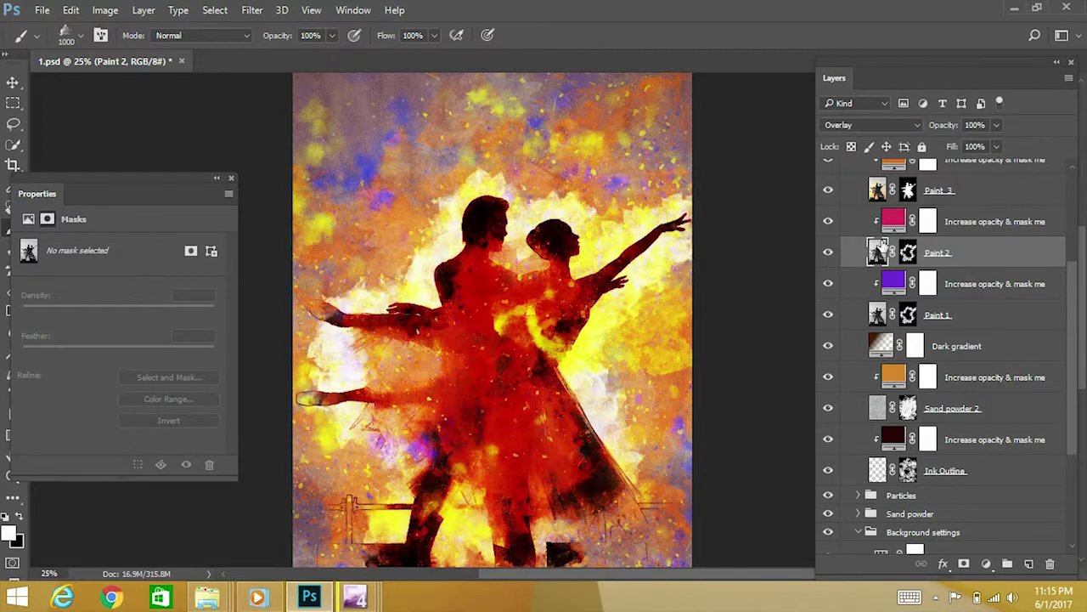
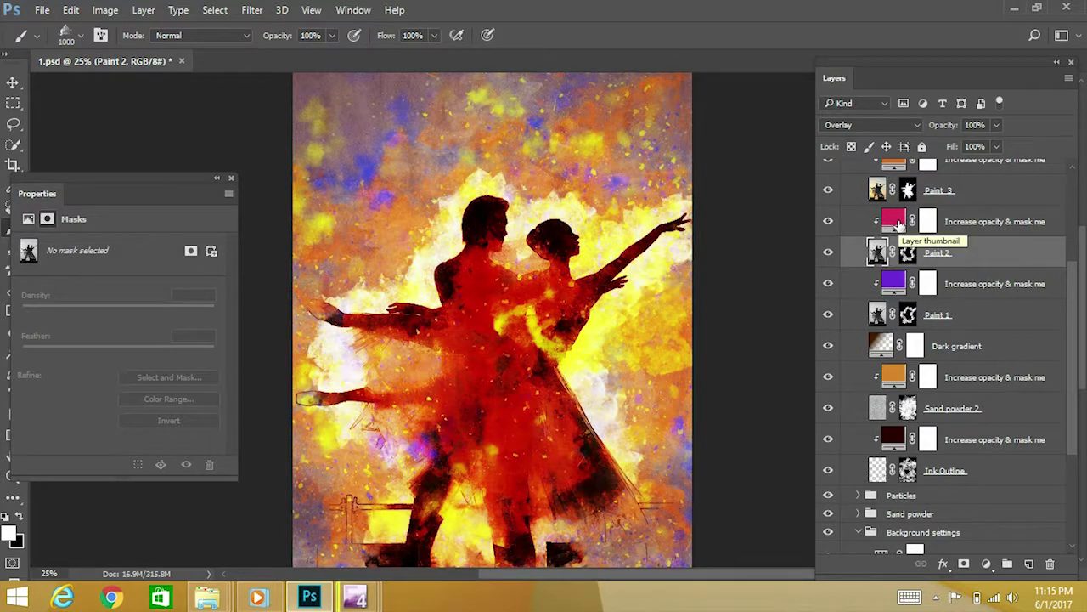
Step: Set the pink fill layer clipped to Paint 2 to 100% opacity
{"action": "left_click", "coordinate": [893, 221]}
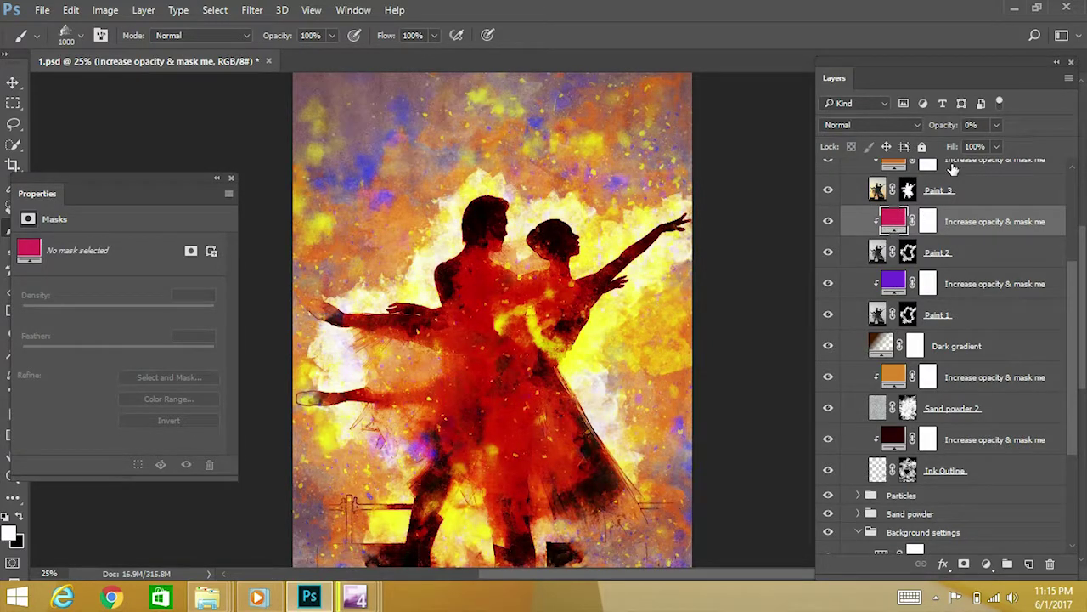
{"action": "left_click_drag", "start_coordinate": [996, 126], "coordinate": [1081, 155]}
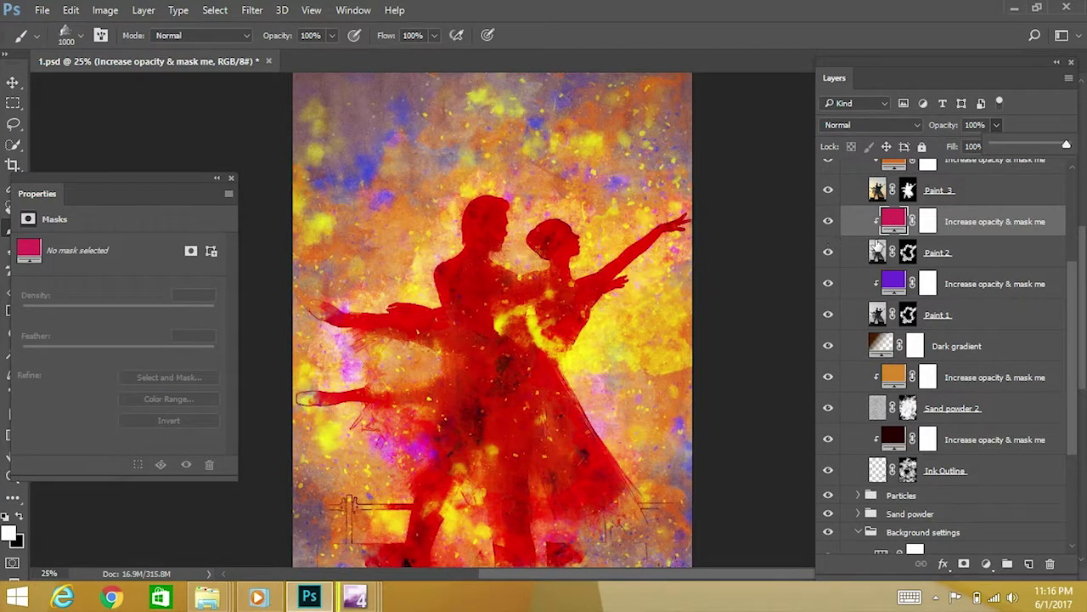
{"action": "double_click", "coordinate": [886, 222]}
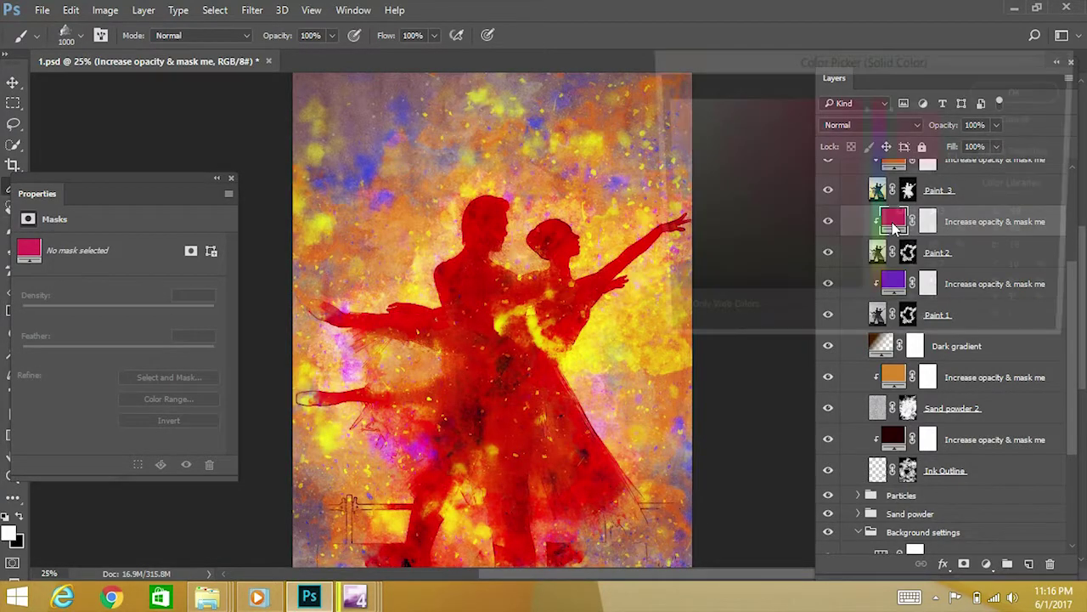
Step: Try green, orange, red, cyan and magenta hues, then settle the fill on blue (#297cd9)
{"action": "left_click", "coordinate": [882, 174]}
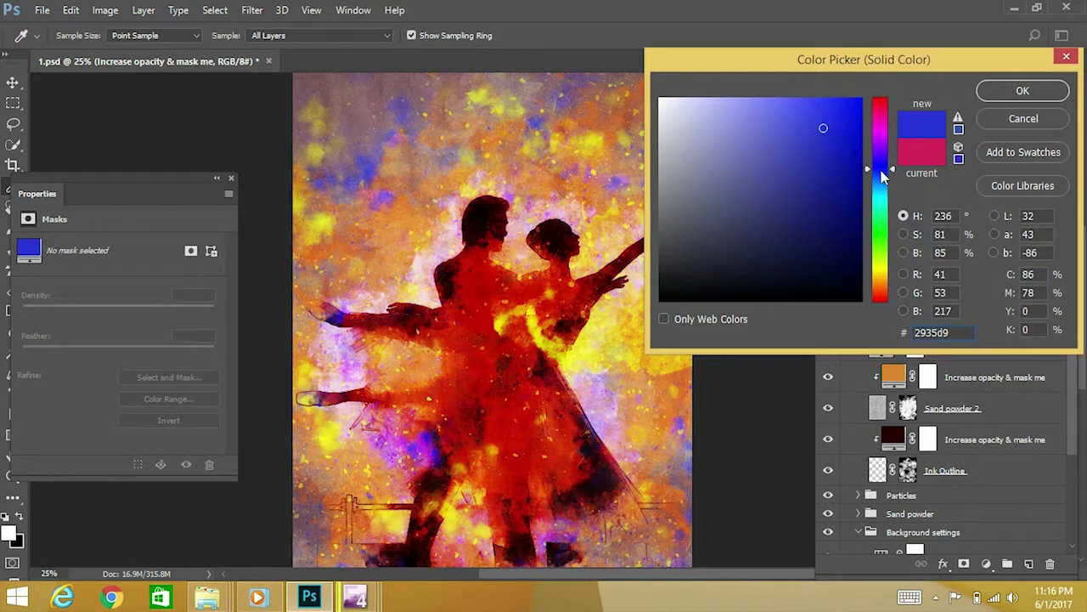
{"action": "left_click", "coordinate": [879, 219]}
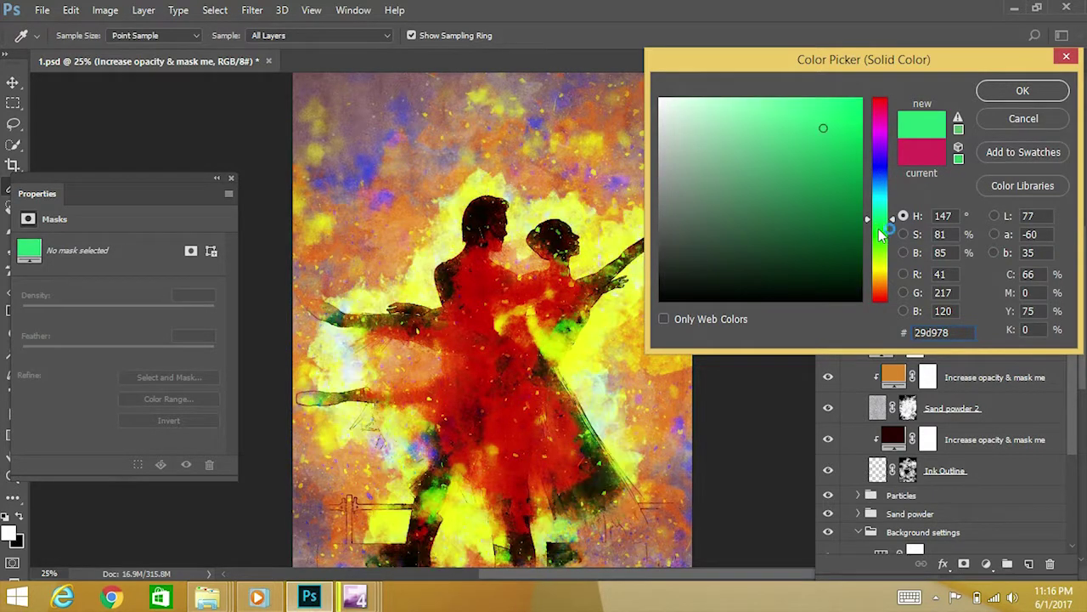
{"action": "left_click", "coordinate": [885, 246]}
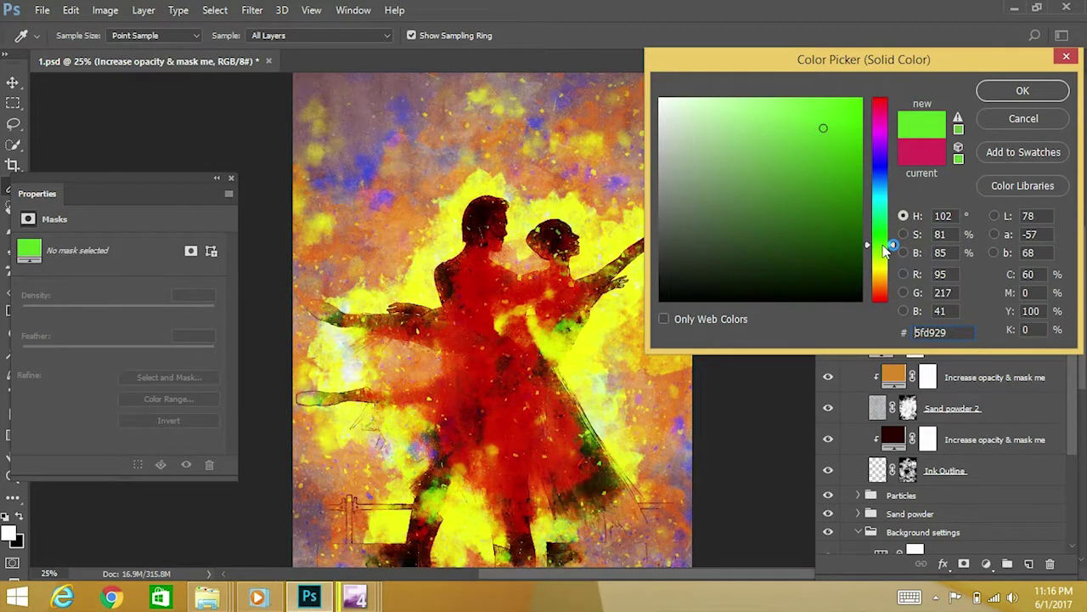
{"action": "left_click", "coordinate": [882, 285]}
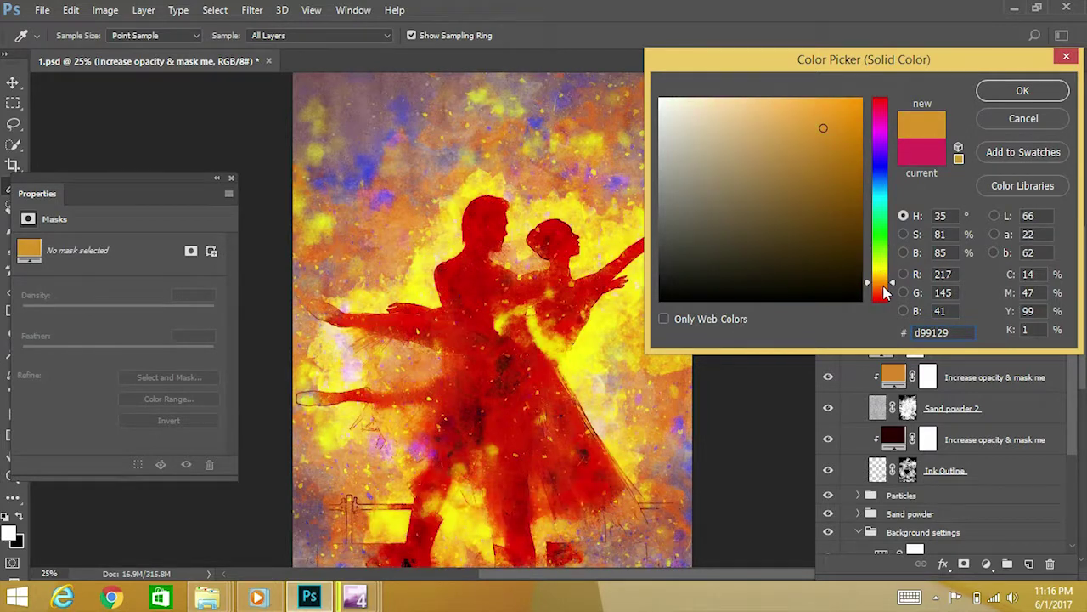
{"action": "left_click", "coordinate": [885, 294]}
{"action": "left_click", "coordinate": [884, 231]}
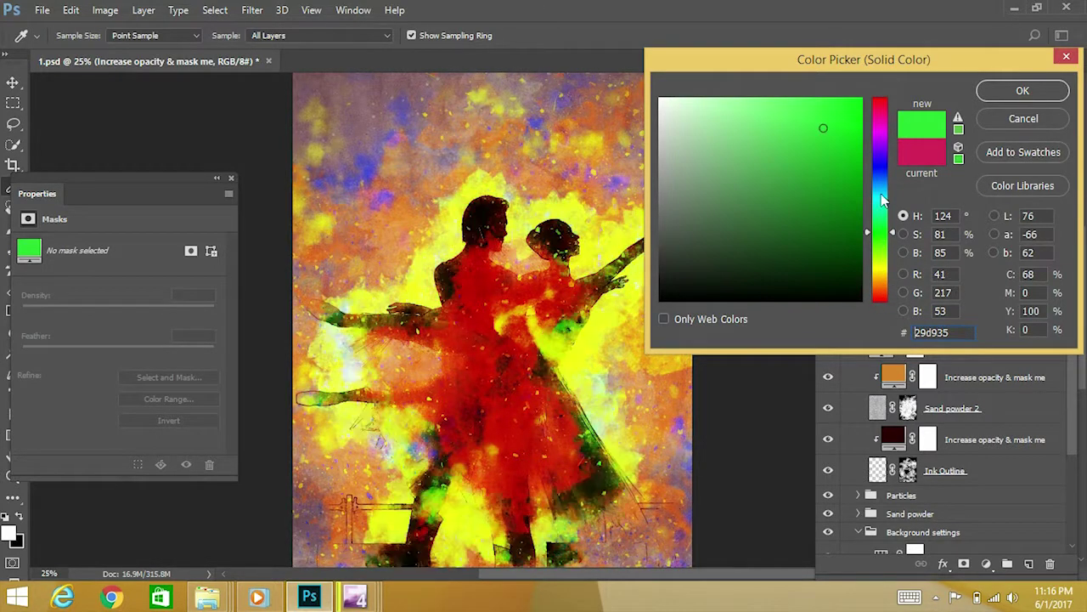
{"action": "left_click", "coordinate": [884, 196]}
{"action": "left_click", "coordinate": [882, 166]}
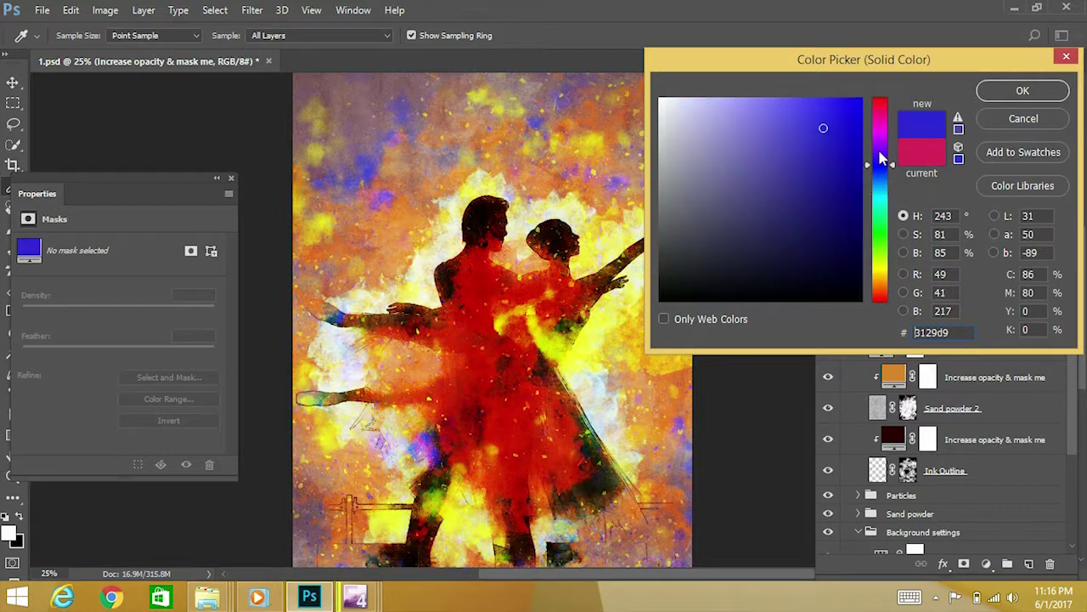
{"action": "left_click", "coordinate": [884, 133]}
{"action": "left_click", "coordinate": [882, 108]}
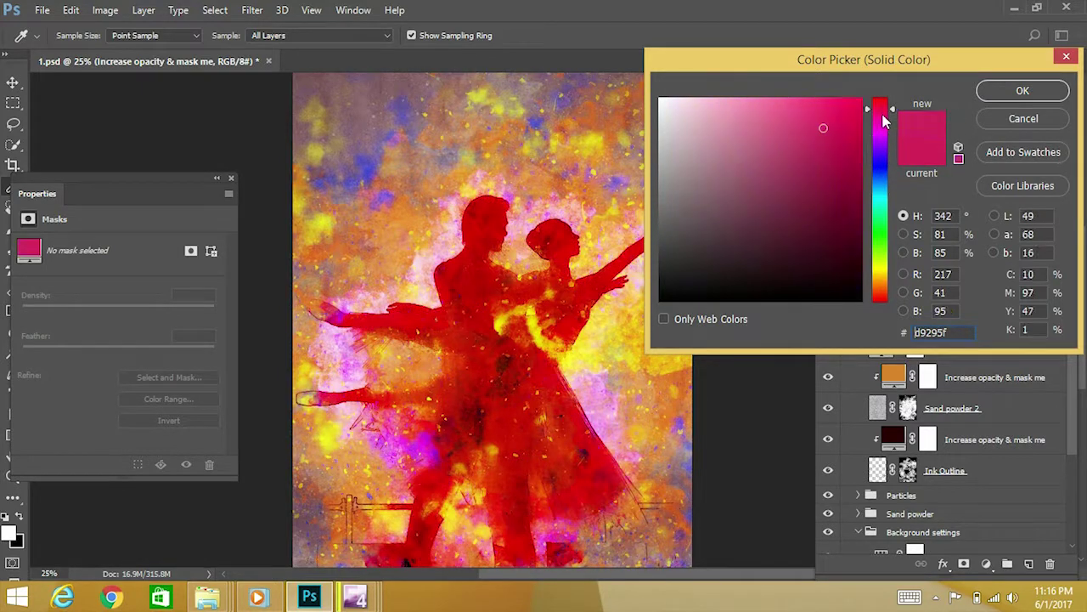
{"action": "left_click", "coordinate": [884, 188]}
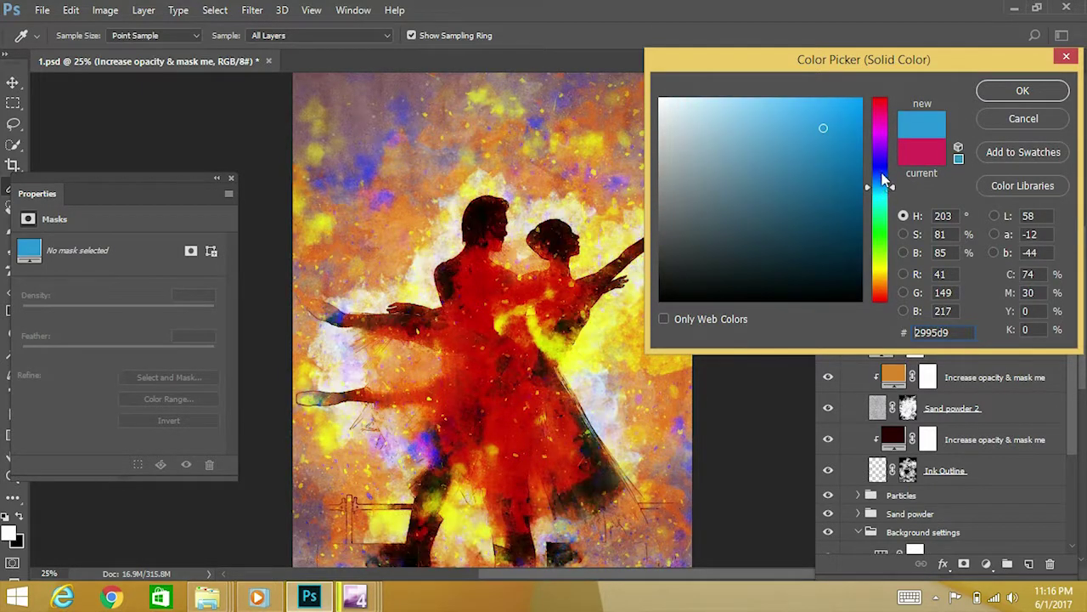
{"action": "left_click", "coordinate": [883, 173]}
{"action": "left_click", "coordinate": [883, 204]}
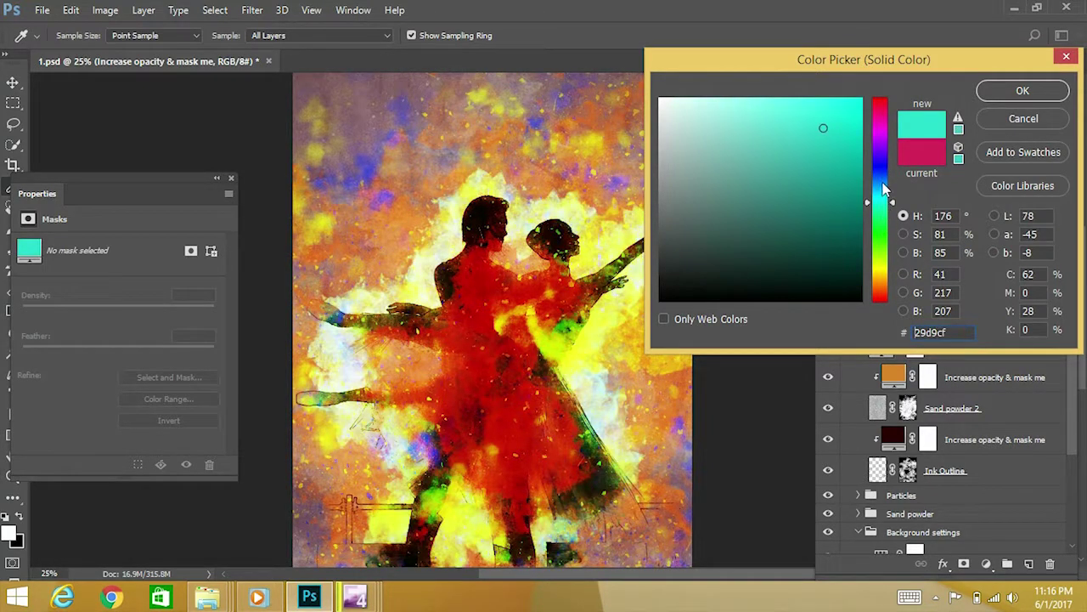
{"action": "left_click", "coordinate": [884, 181]}
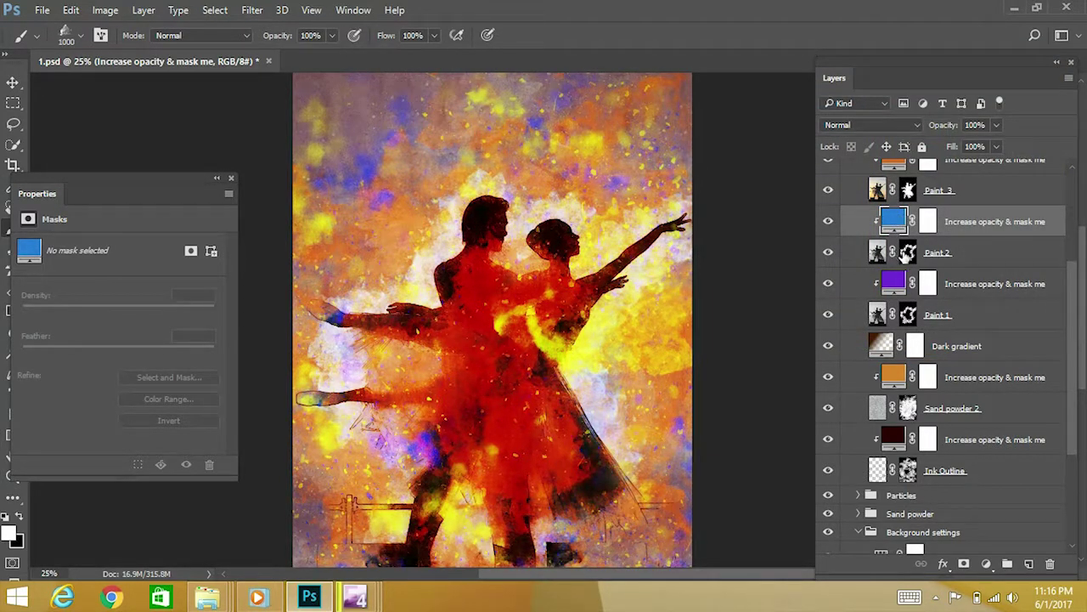
{"action": "left_click", "coordinate": [909, 253]}
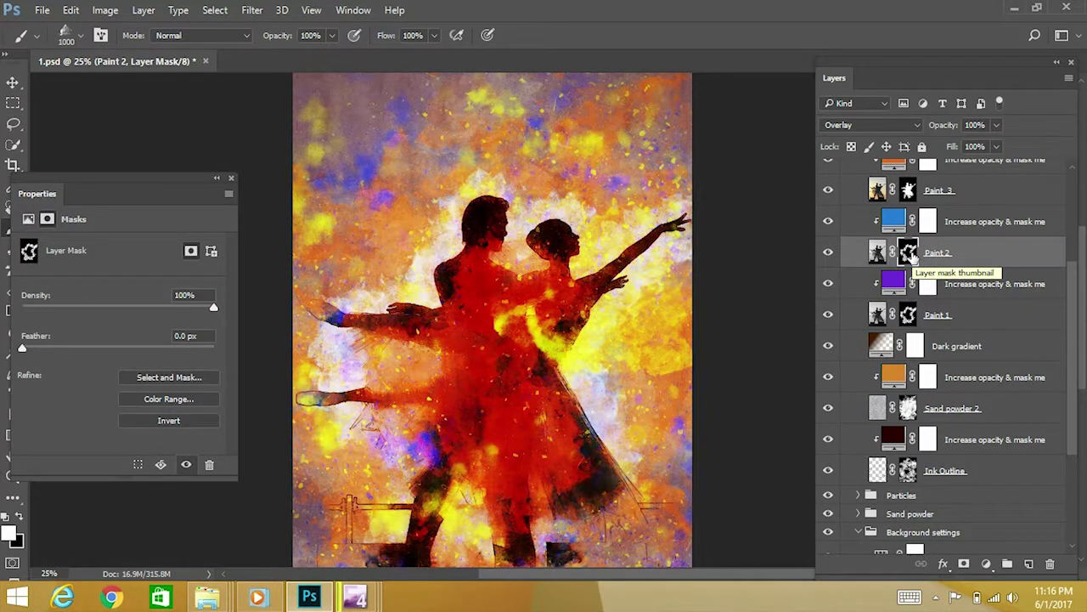
{"action": "left_click_drag", "start_coordinate": [909, 255], "coordinate": [25, 544]}
{"action": "left_click", "coordinate": [10, 533]}
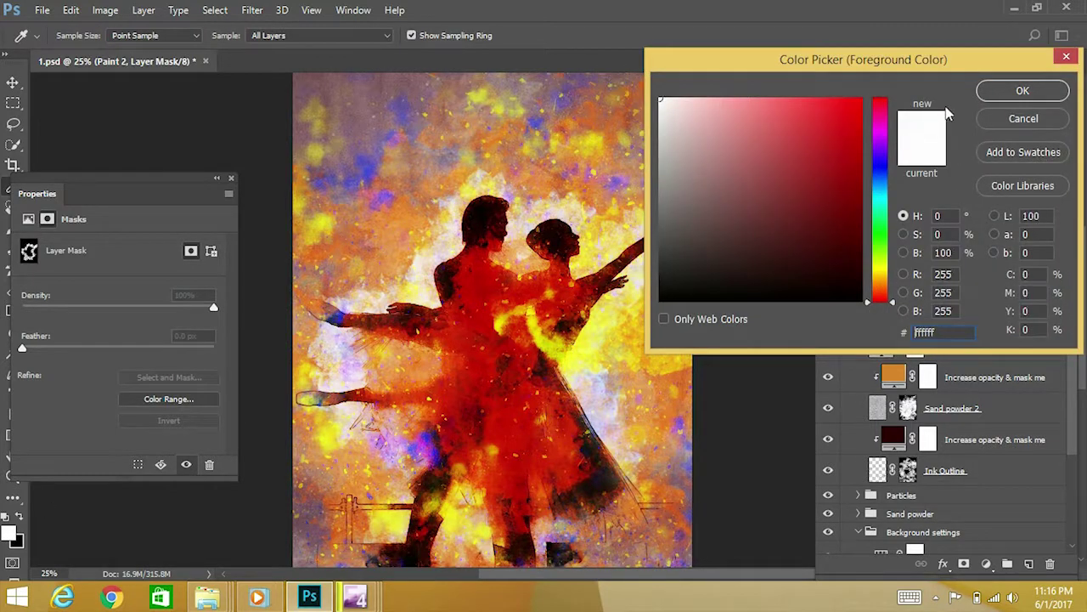
{"action": "left_click", "coordinate": [1021, 91]}
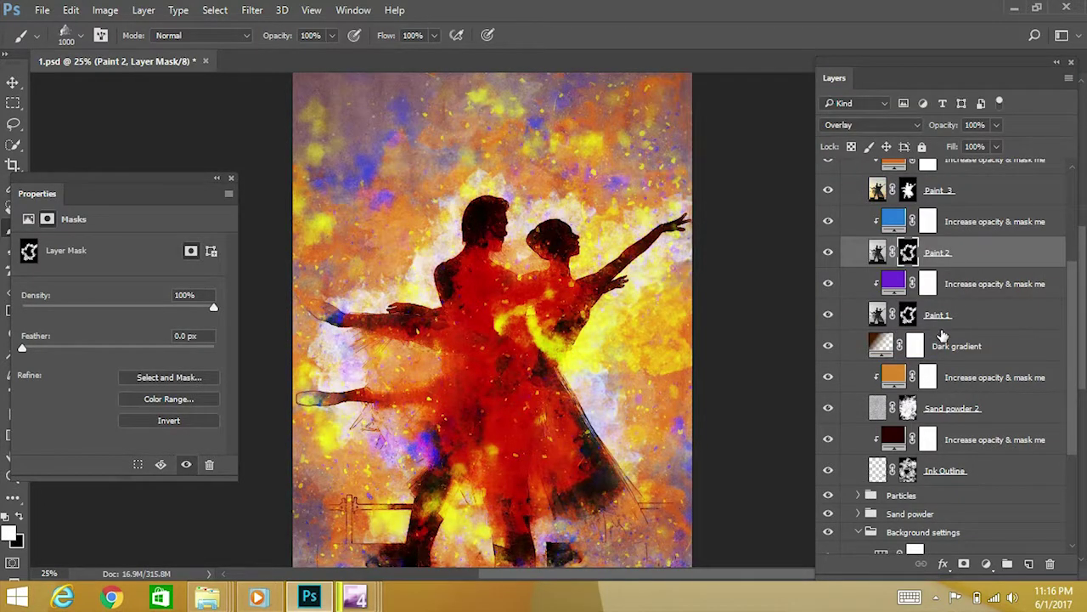
{"action": "left_click_drag", "start_coordinate": [599, 291], "coordinate": [656, 410]}
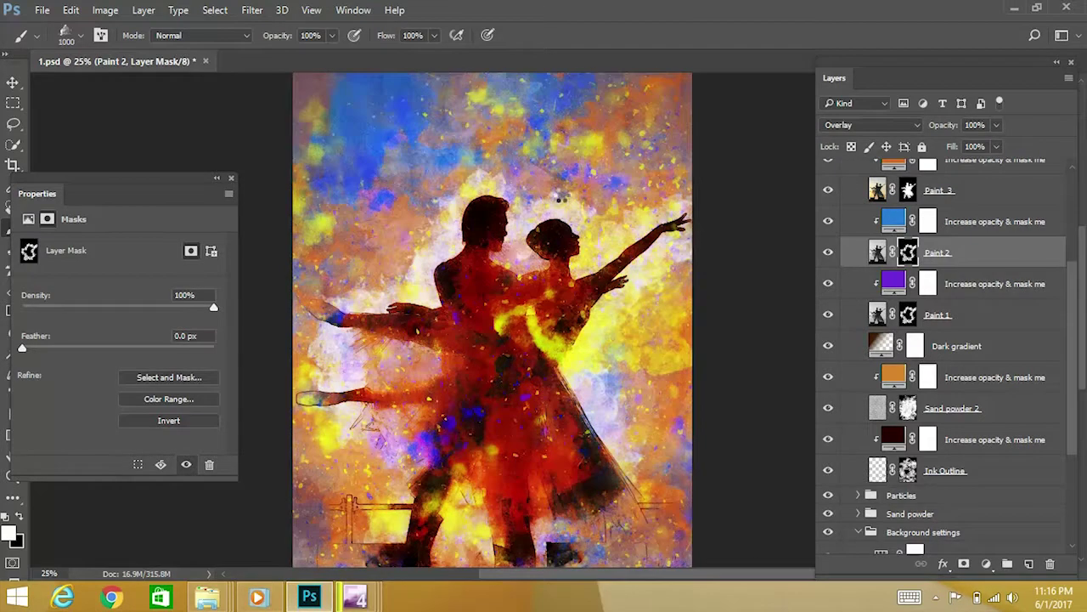
{"action": "left_click", "coordinate": [485, 315]}
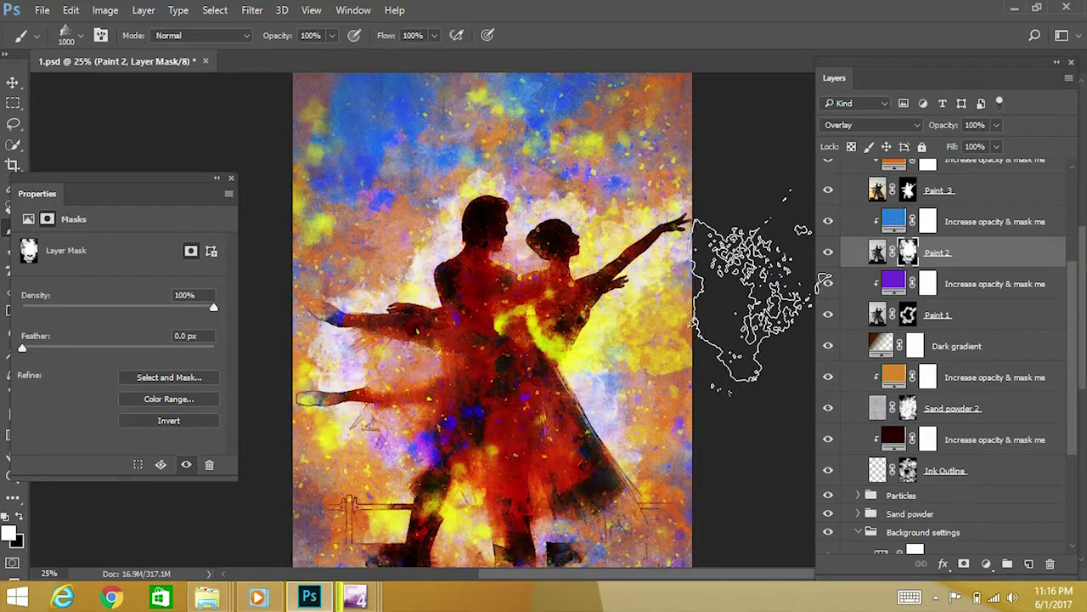
{"action": "left_click", "coordinate": [70, 10]}
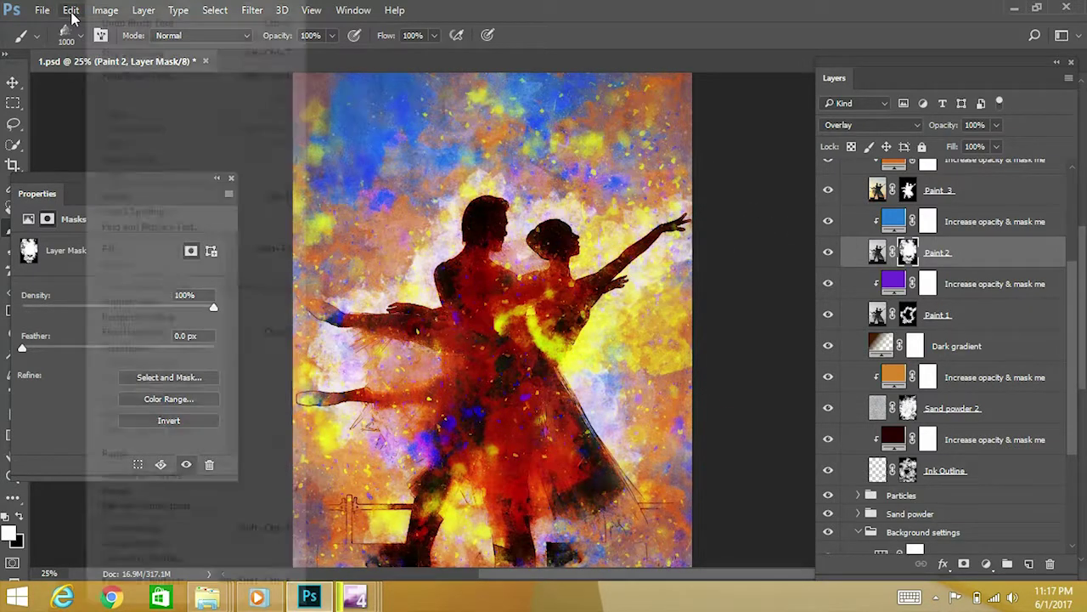
{"action": "left_click", "coordinate": [140, 51]}
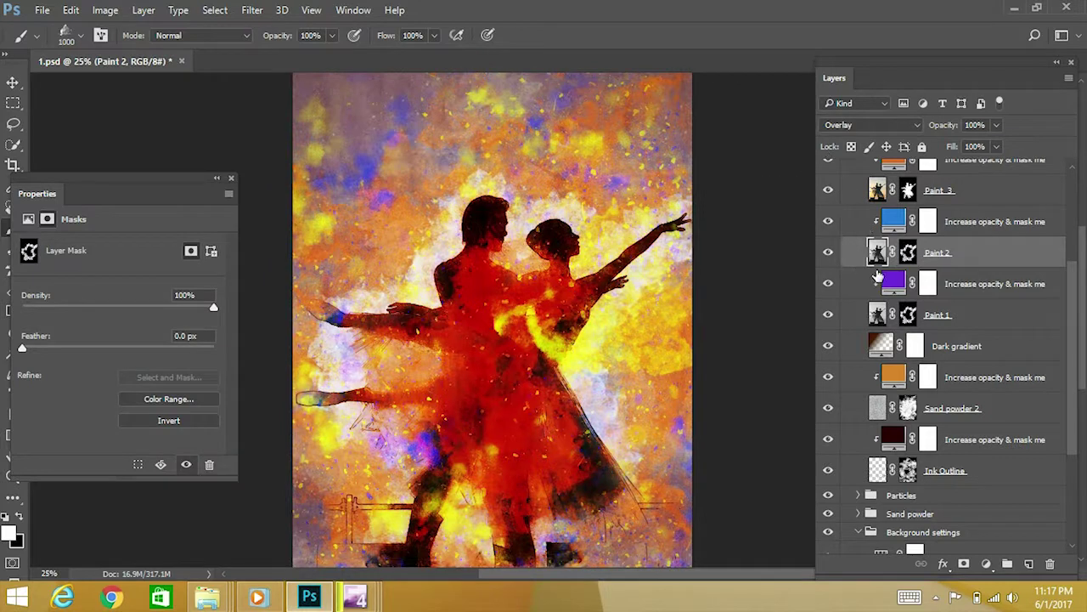
Step: Select the Paint 3 layer in the Layers panel
{"action": "scroll", "coordinate": [907, 244], "scroll_direction": "up", "scroll_amount": 1}
{"action": "scroll", "coordinate": [907, 244], "scroll_direction": "up", "scroll_amount": 1}
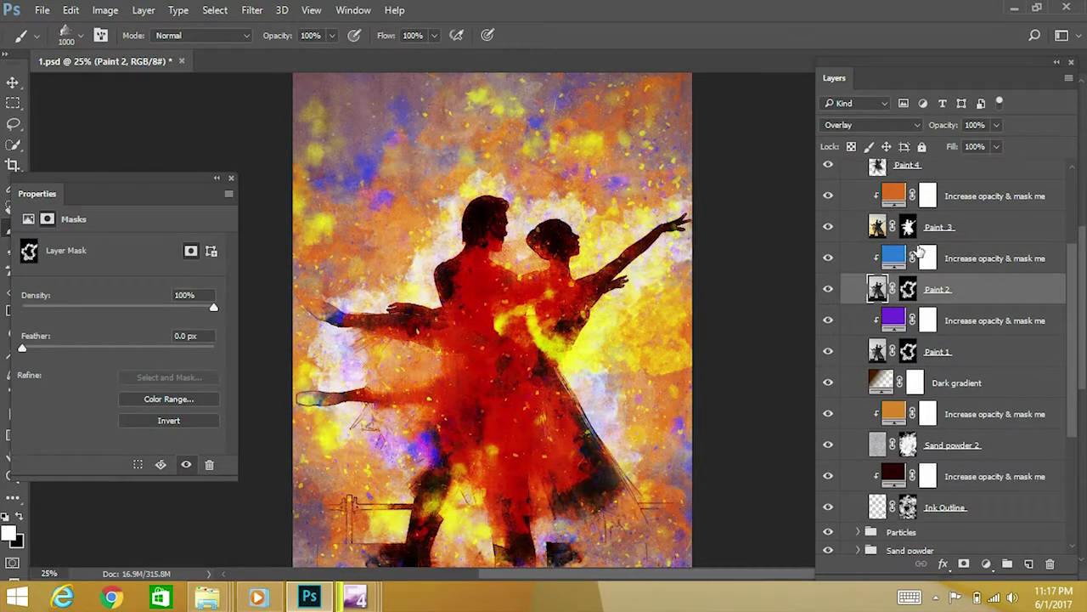
{"action": "left_click", "coordinate": [953, 227]}
{"action": "scroll", "coordinate": [953, 254], "scroll_direction": "up", "scroll_amount": 2}
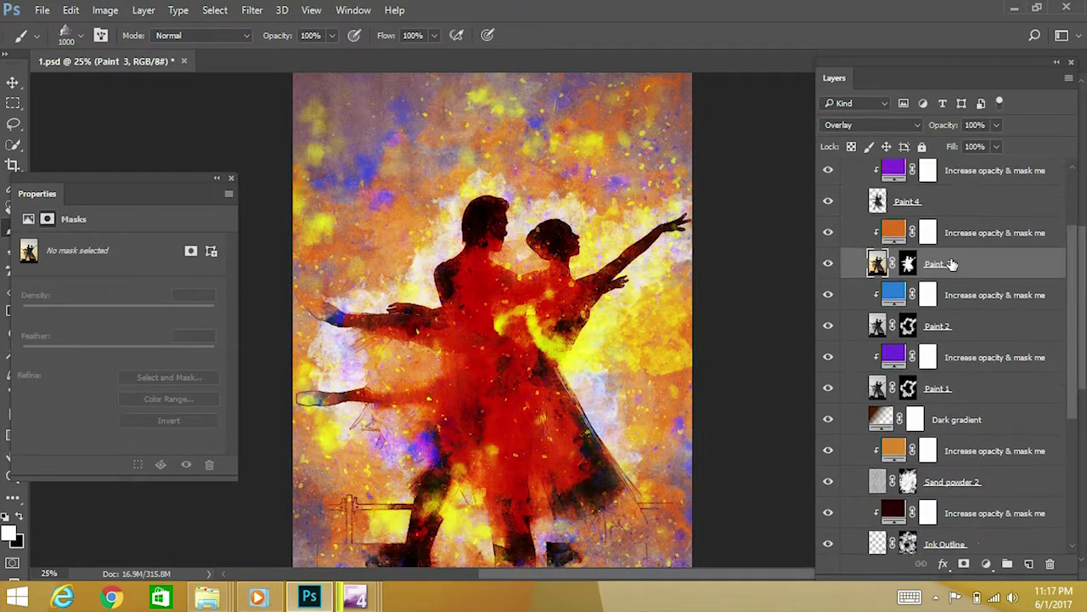
{"action": "scroll", "coordinate": [924, 272], "scroll_direction": "up", "scroll_amount": 2}
{"action": "scroll", "coordinate": [928, 289], "scroll_direction": "up", "scroll_amount": 1}
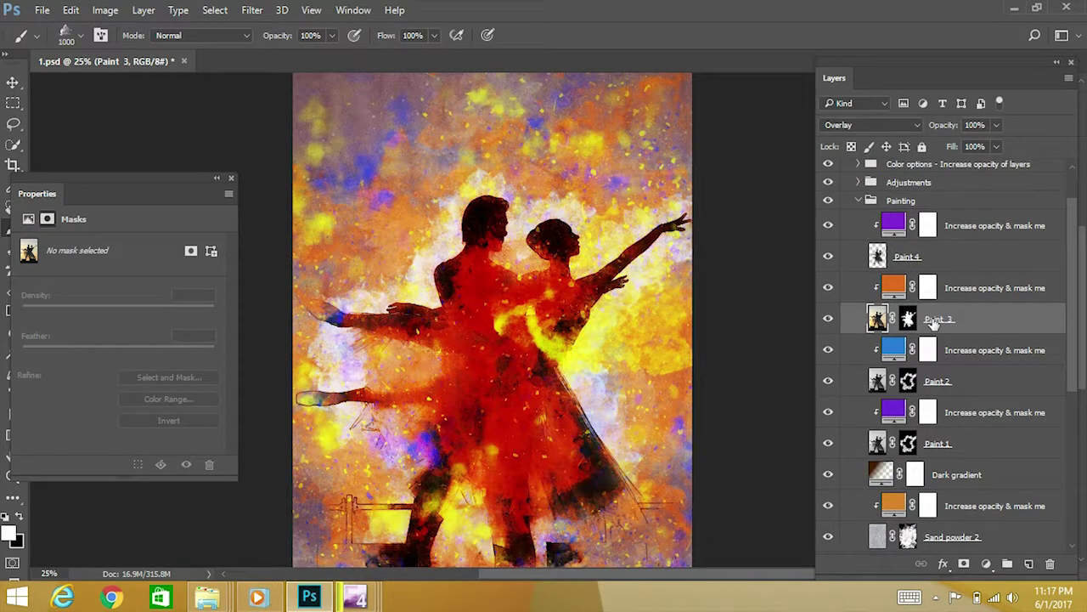
{"action": "scroll", "coordinate": [932, 337], "scroll_direction": "down", "scroll_amount": 2}
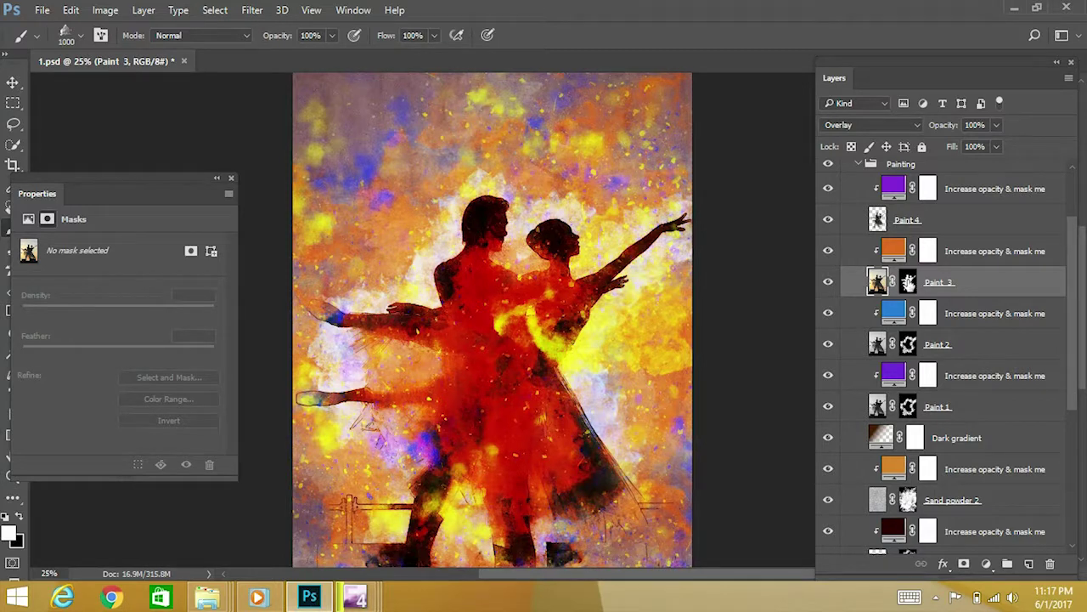
Step: Toggle Paint 3 off and on to compare, keep it visible, and select the orange fill above it
{"action": "left_click", "coordinate": [831, 282]}
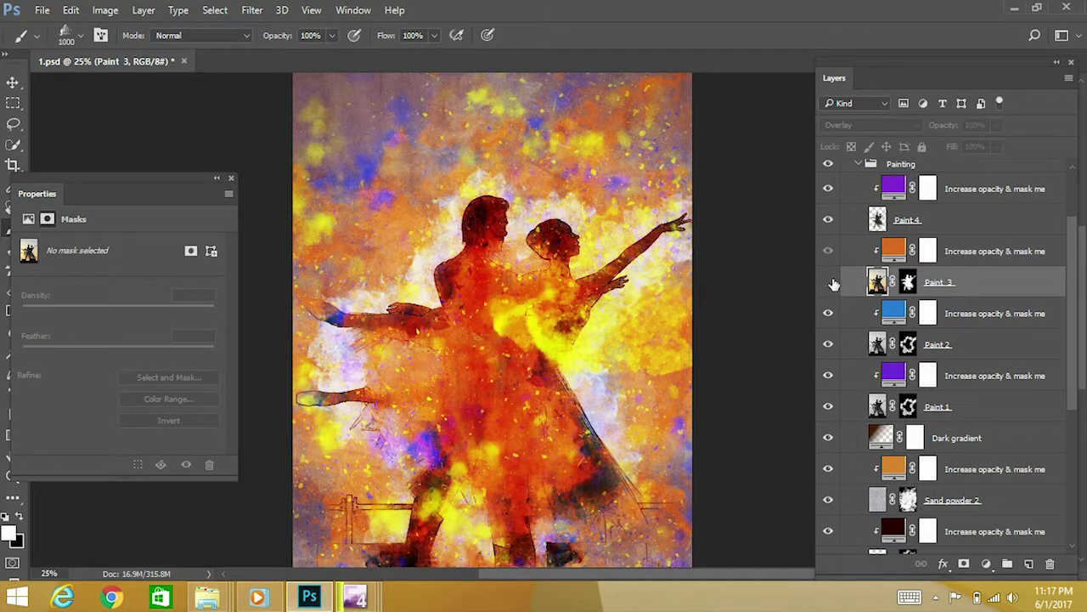
{"action": "left_click", "coordinate": [829, 282]}
{"action": "left_click", "coordinate": [831, 282]}
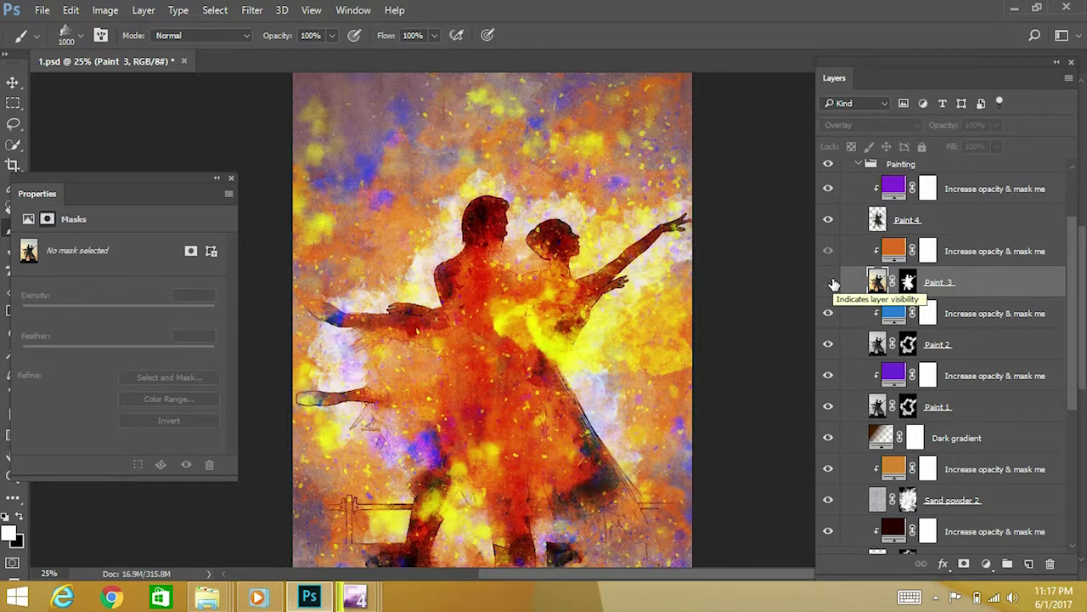
{"action": "left_click", "coordinate": [830, 282]}
{"action": "left_click", "coordinate": [831, 282]}
{"action": "left_click", "coordinate": [829, 282]}
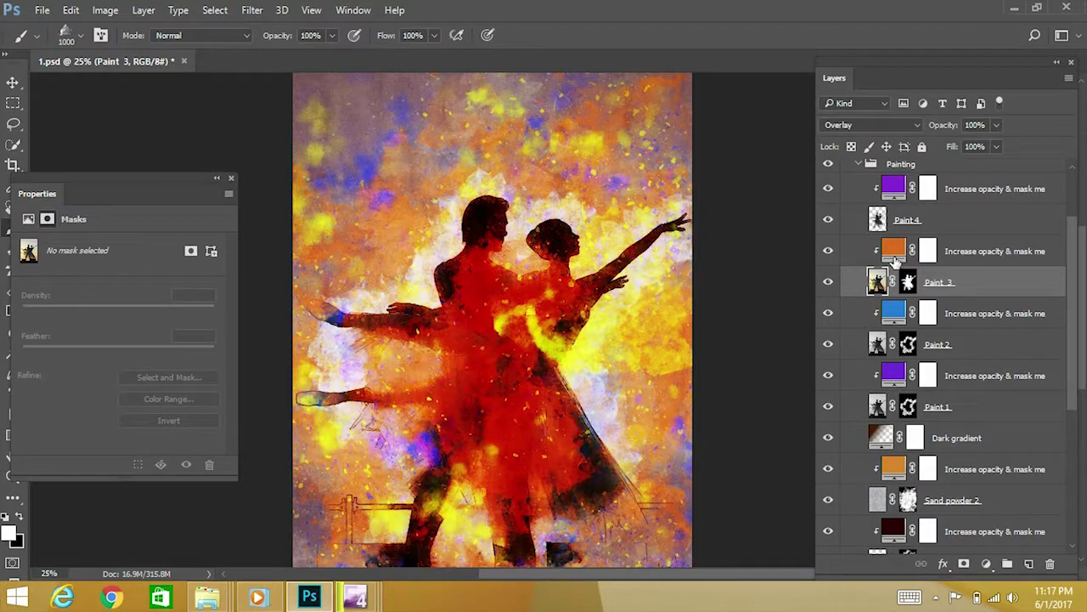
{"action": "left_click", "coordinate": [892, 261]}
{"action": "left_click", "coordinate": [995, 126]}
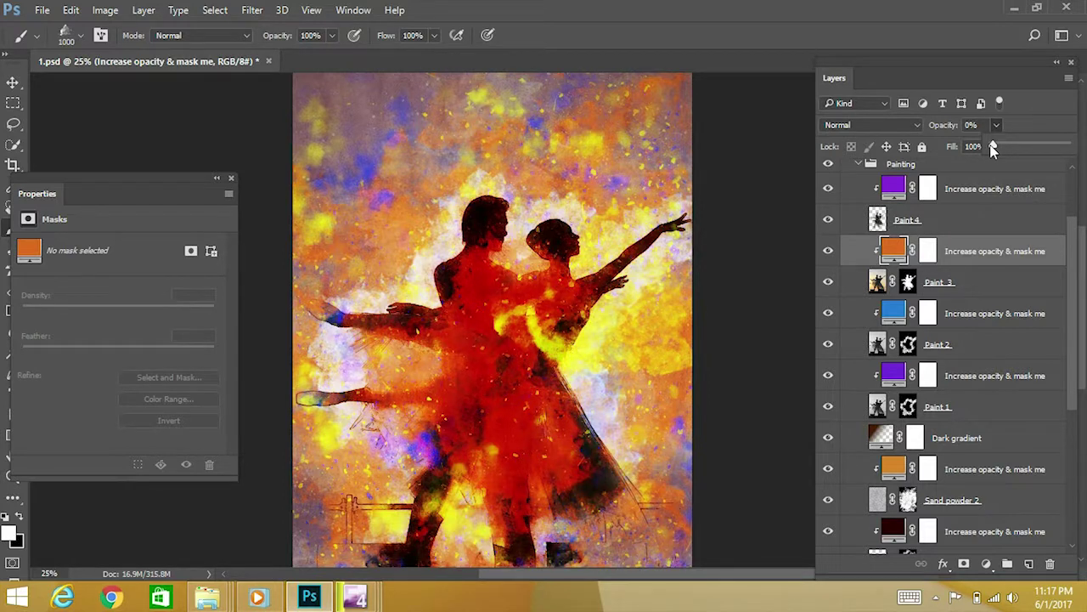
Step: Raise the orange fill to 100% opacity and sweep its hue toward purple
{"action": "left_click_drag", "start_coordinate": [1012, 149], "coordinate": [1086, 156]}
{"action": "double_click", "coordinate": [893, 251]}
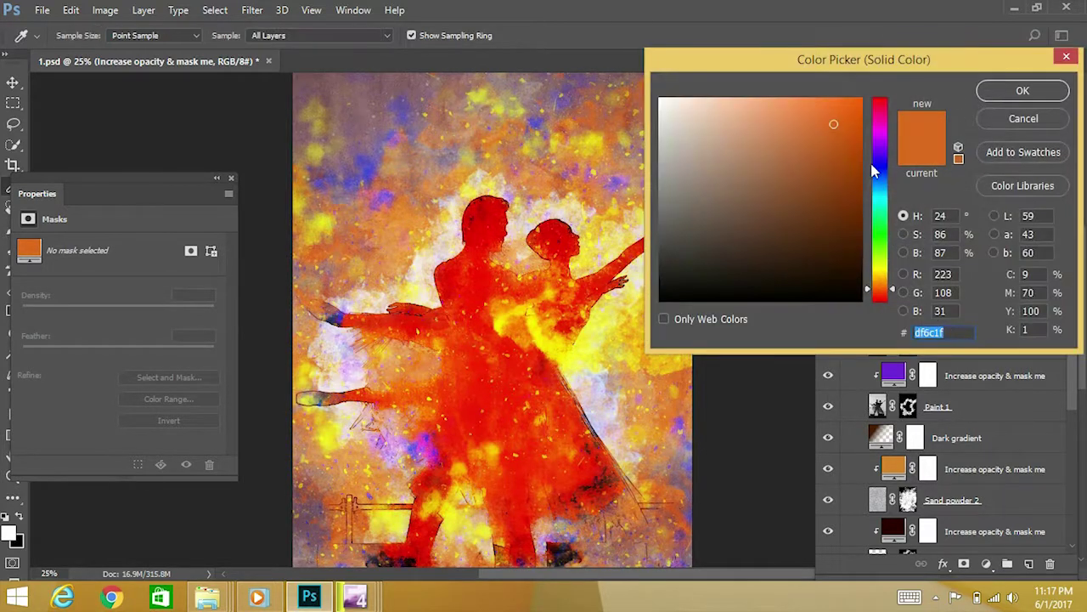
{"action": "left_click", "coordinate": [880, 156]}
{"action": "left_click_drag", "start_coordinate": [880, 155], "coordinate": [880, 109]}
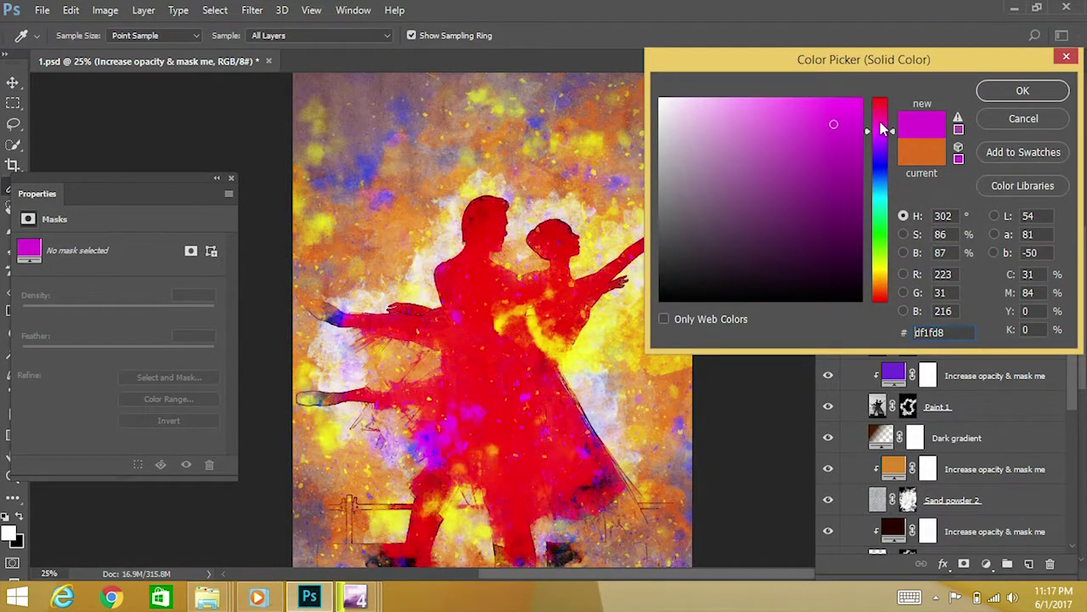
{"action": "left_click_drag", "start_coordinate": [883, 173], "coordinate": [881, 292]}
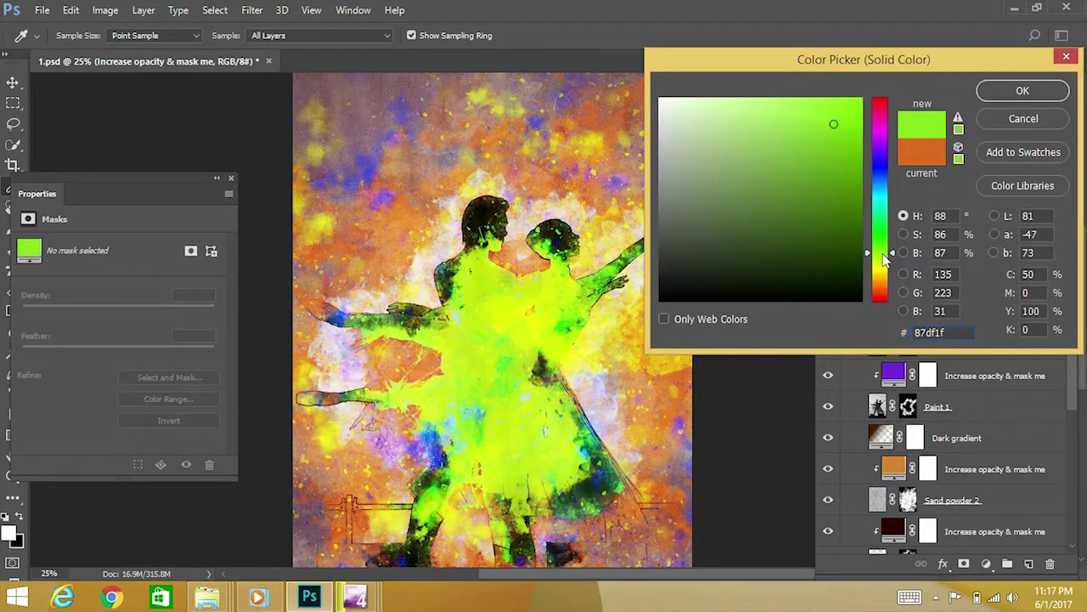
{"action": "left_click", "coordinate": [881, 293]}
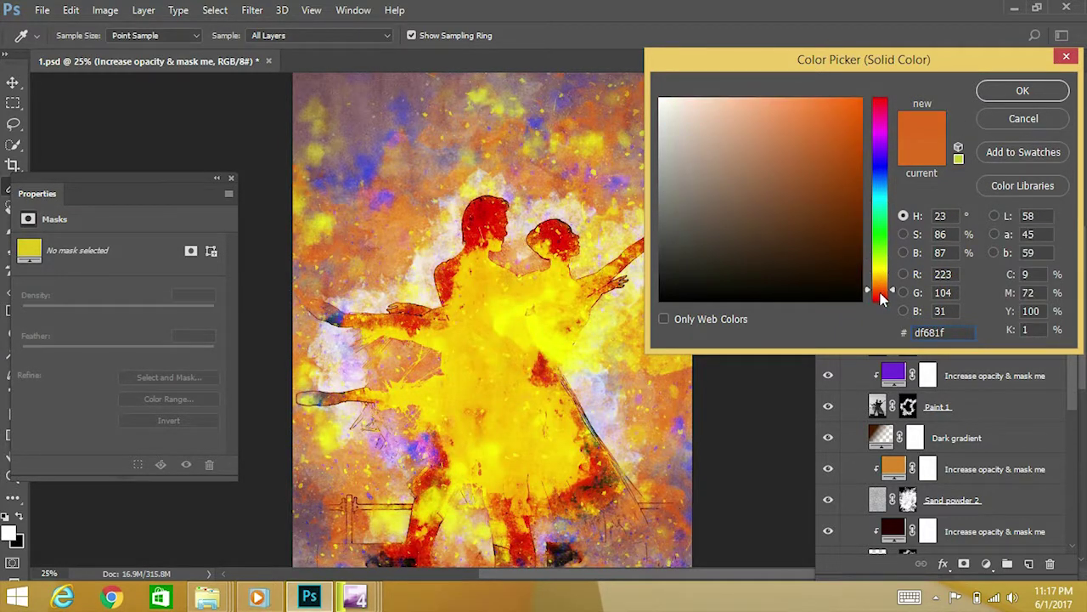
{"action": "mouse_move", "coordinate": [881, 268]}
{"action": "left_mouse_down"}
{"action": "mouse_move", "coordinate": [878, 151]}
{"action": "mouse_move", "coordinate": [825, 133]}
{"action": "left_mouse_up"}
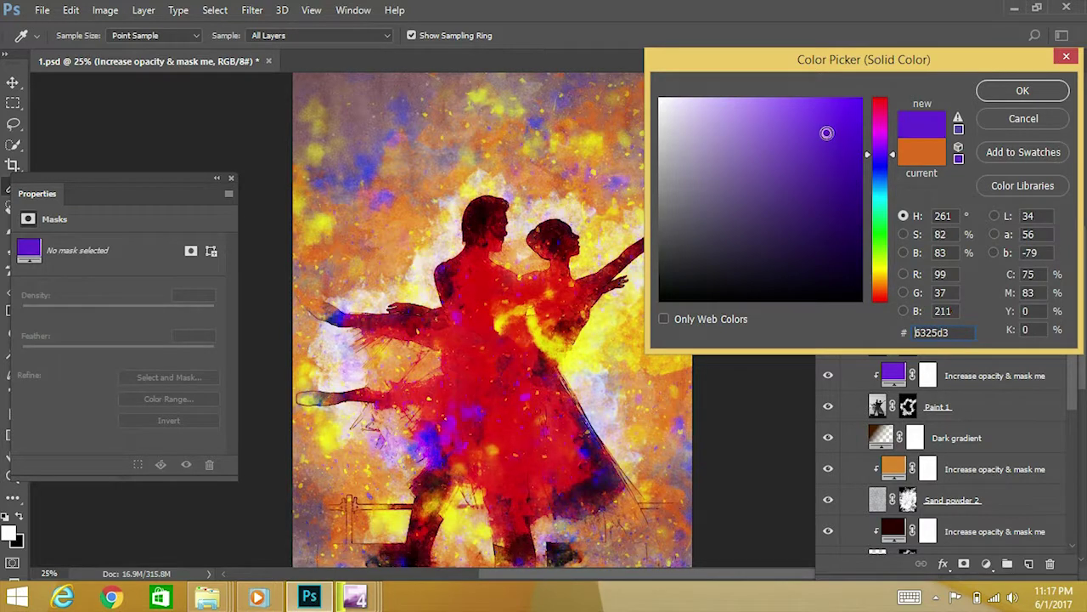
Step: Confirm the purple colour (#6325d3) and lower the fill's opacity to 89%
{"action": "left_click", "coordinate": [1011, 91]}
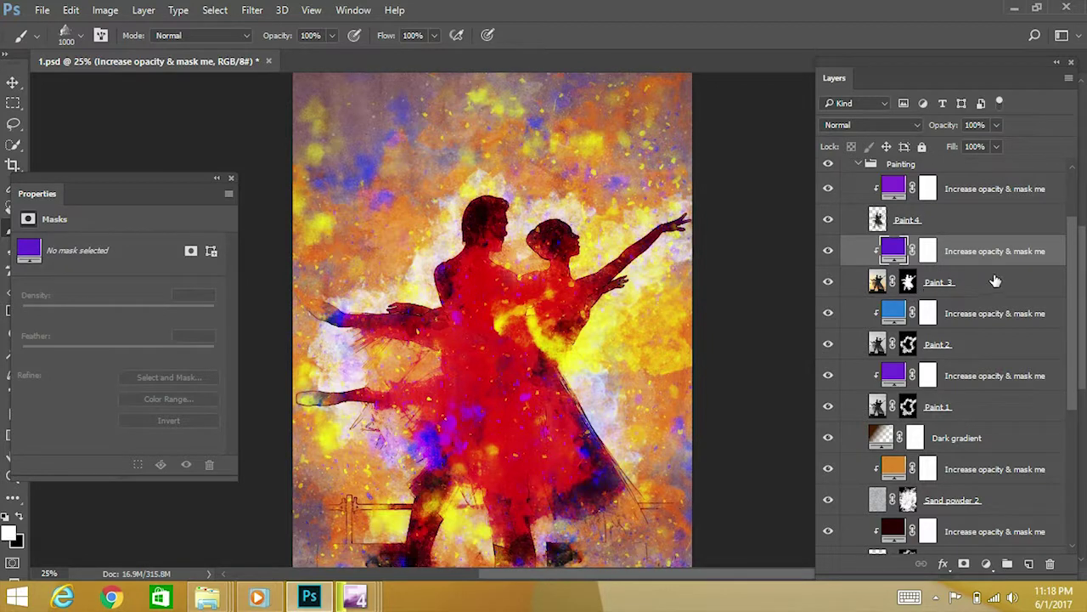
{"action": "left_click", "coordinate": [996, 125]}
{"action": "mouse_move", "coordinate": [999, 145]}
{"action": "left_mouse_down"}
{"action": "mouse_move", "coordinate": [966, 148]}
{"action": "mouse_move", "coordinate": [998, 154]}
{"action": "left_mouse_up"}
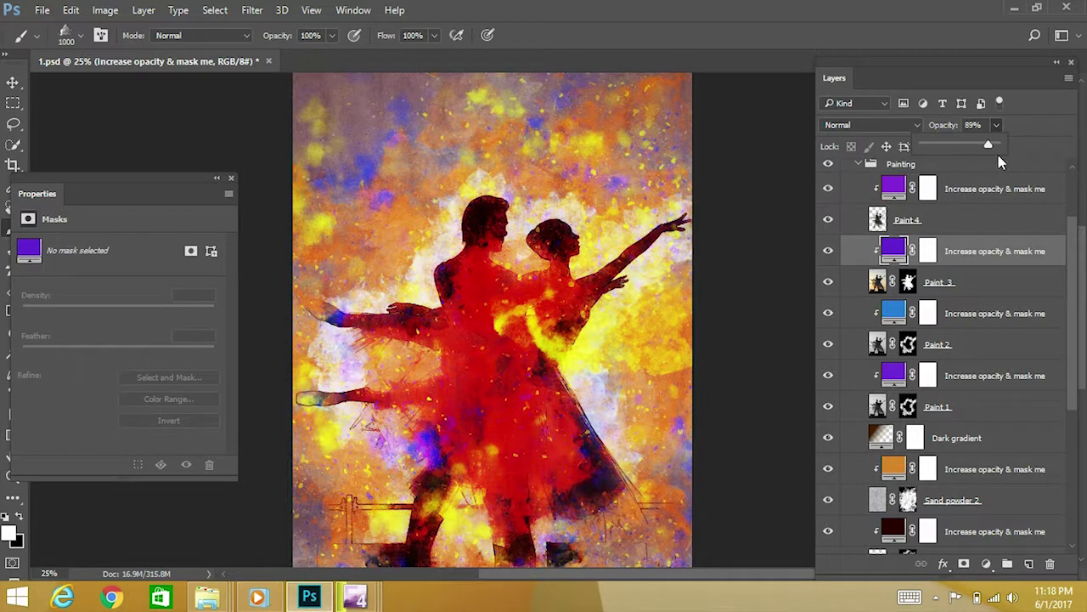
Step: Select Paint 4 and hide then show it to compare the look
{"action": "left_click", "coordinate": [929, 229]}
{"action": "scroll", "coordinate": [929, 231], "scroll_direction": "up", "scroll_amount": 2}
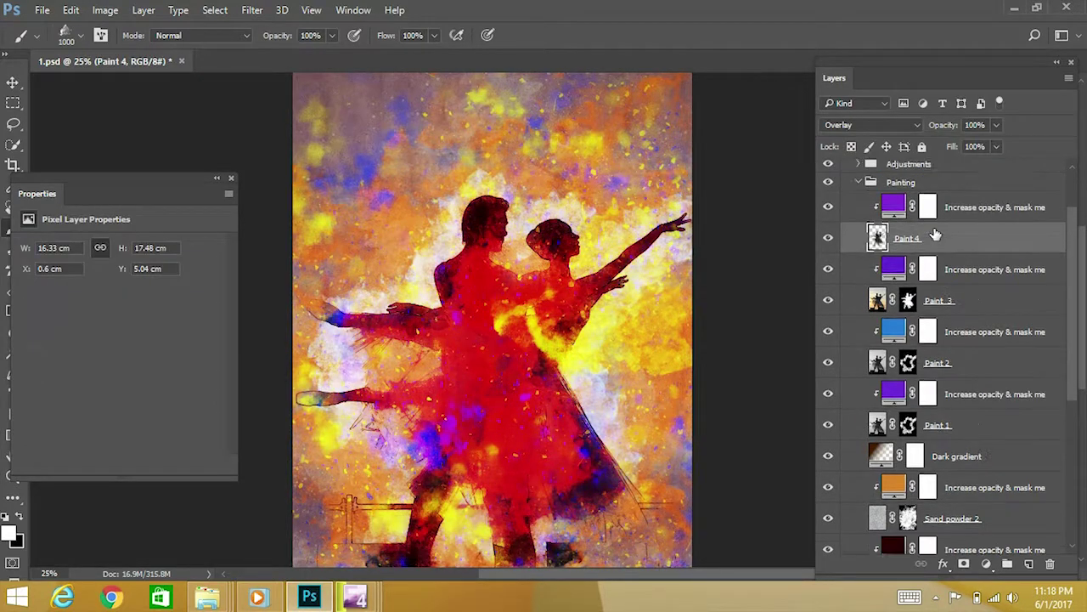
{"action": "left_click", "coordinate": [829, 257]}
{"action": "left_click", "coordinate": [829, 256]}
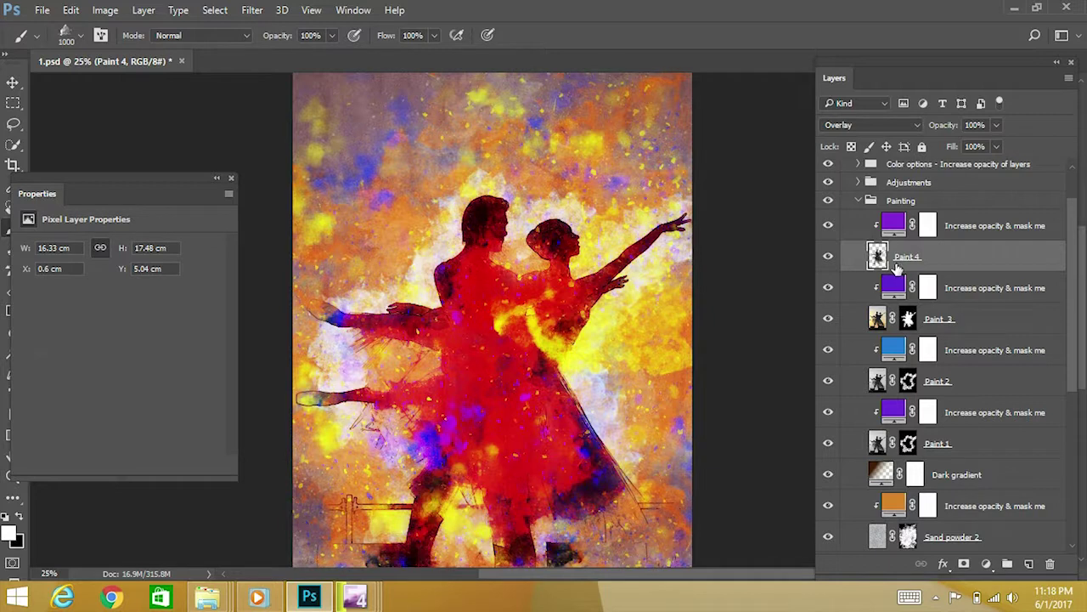
Step: Raise the fill above Paint 4 from 0% opacity and recolour it dark brown (#75440a)
{"action": "left_click", "coordinate": [899, 233]}
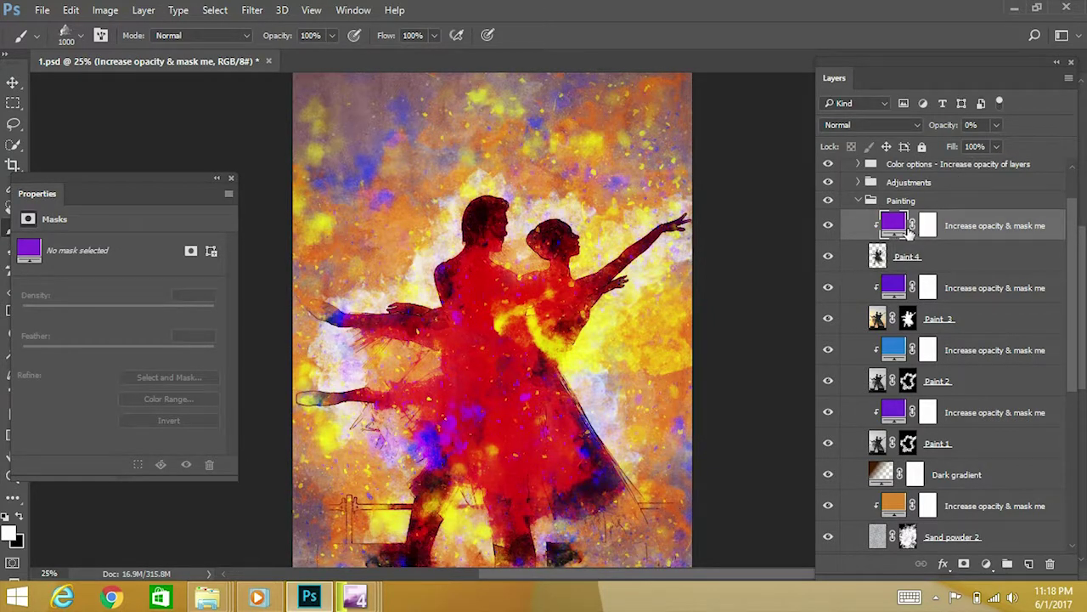
{"action": "left_click_drag", "start_coordinate": [996, 125], "coordinate": [1021, 153]}
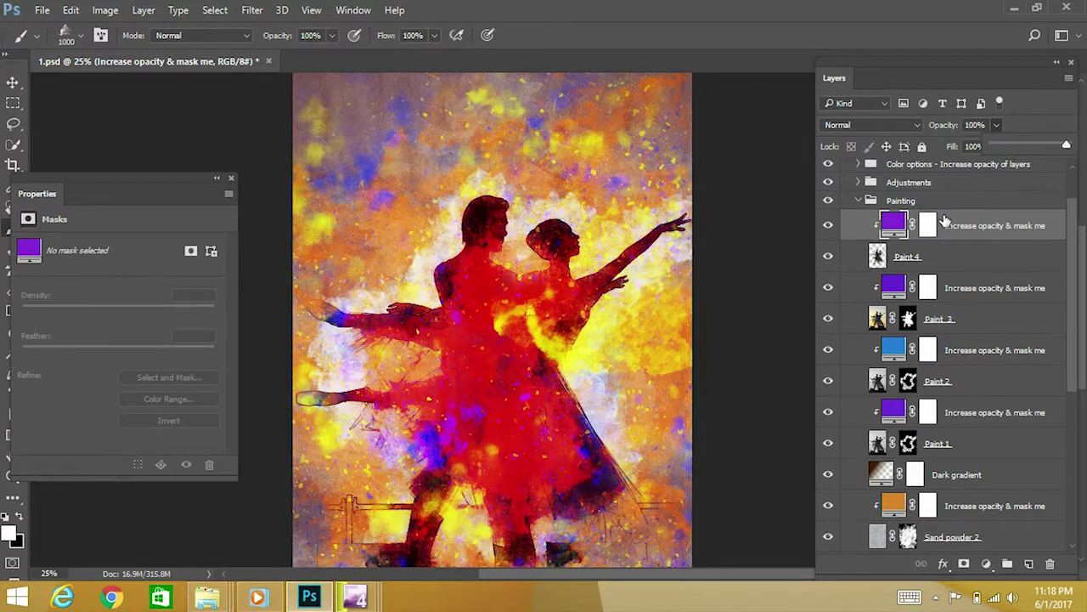
{"action": "double_click", "coordinate": [893, 226]}
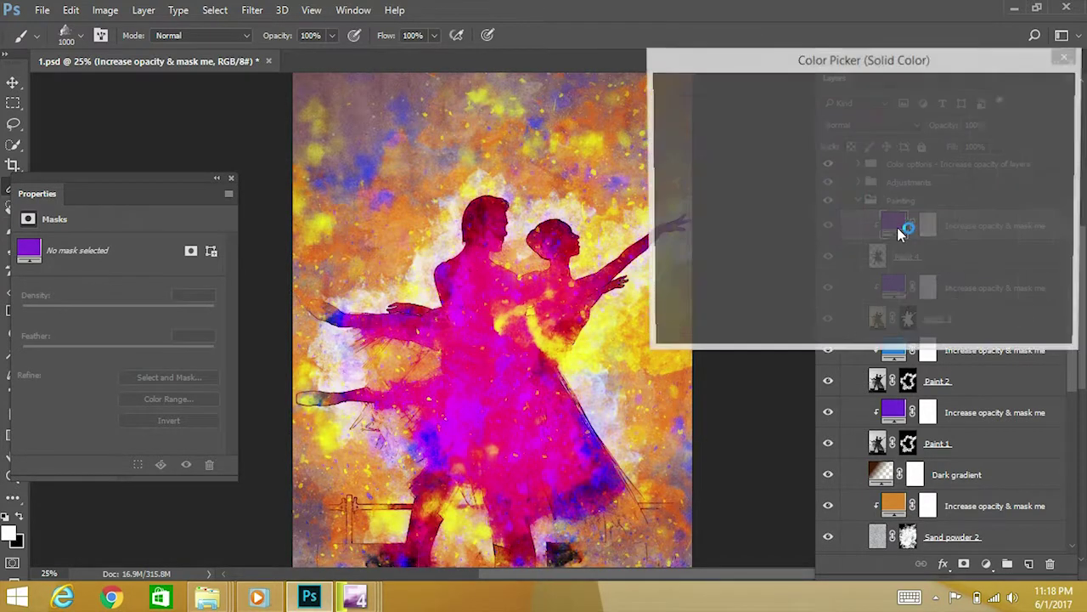
{"action": "left_click", "coordinate": [851, 208]}
{"action": "left_click_drag", "start_coordinate": [853, 238], "coordinate": [854, 247]}
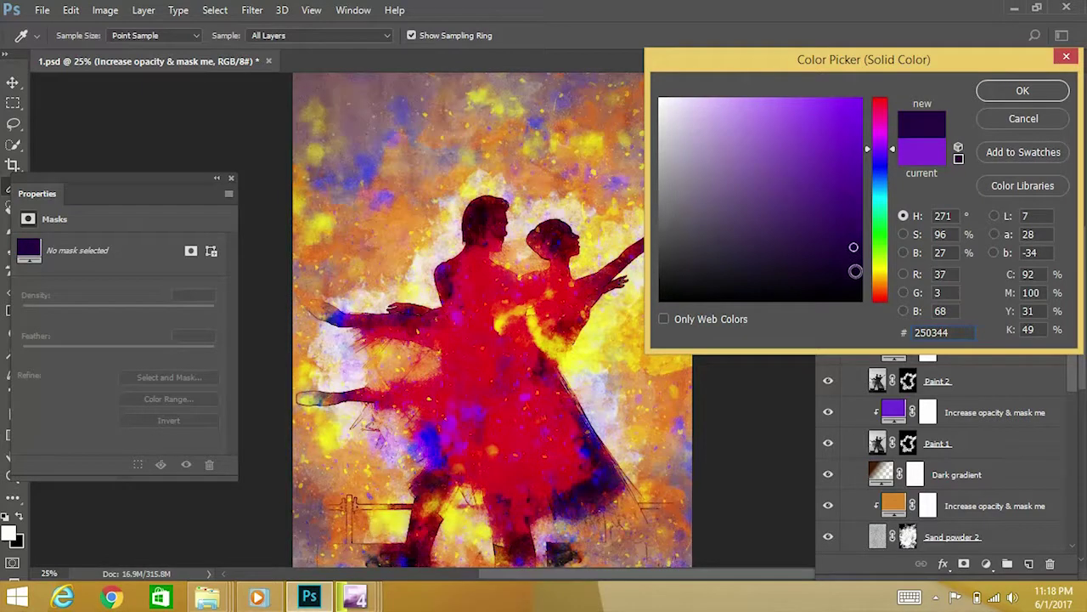
{"action": "left_click_drag", "start_coordinate": [866, 287], "coordinate": [883, 104]}
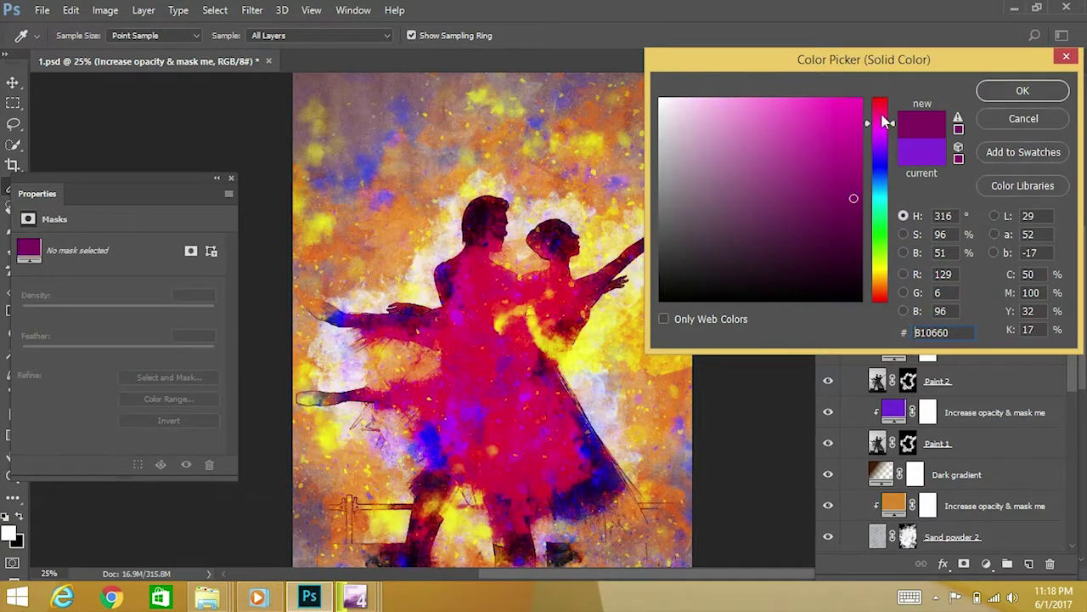
{"action": "left_click", "coordinate": [886, 289]}
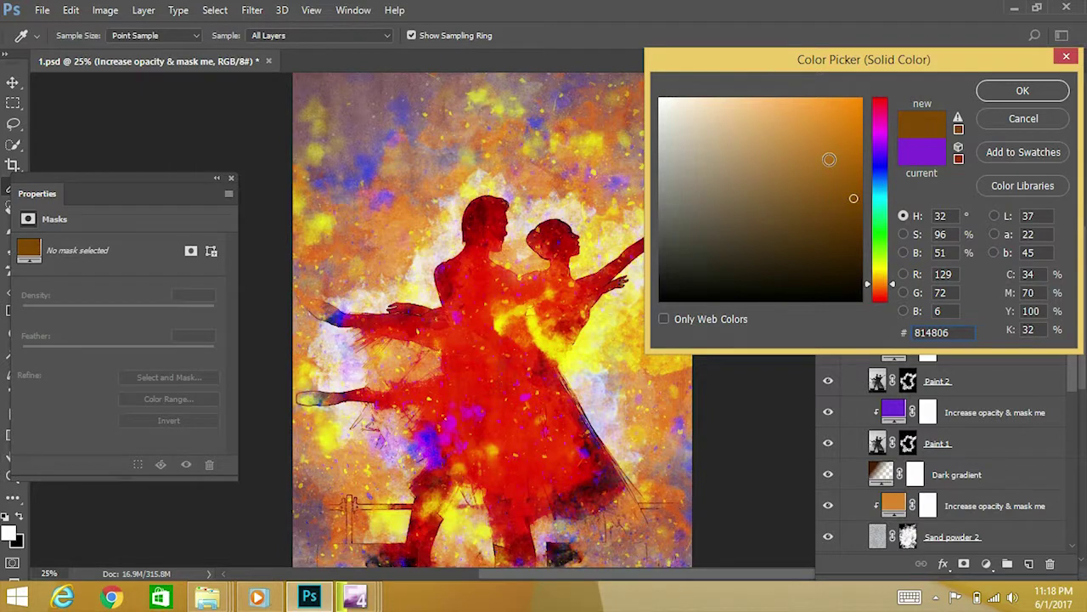
{"action": "left_click", "coordinate": [833, 185]}
{"action": "left_click", "coordinate": [844, 208]}
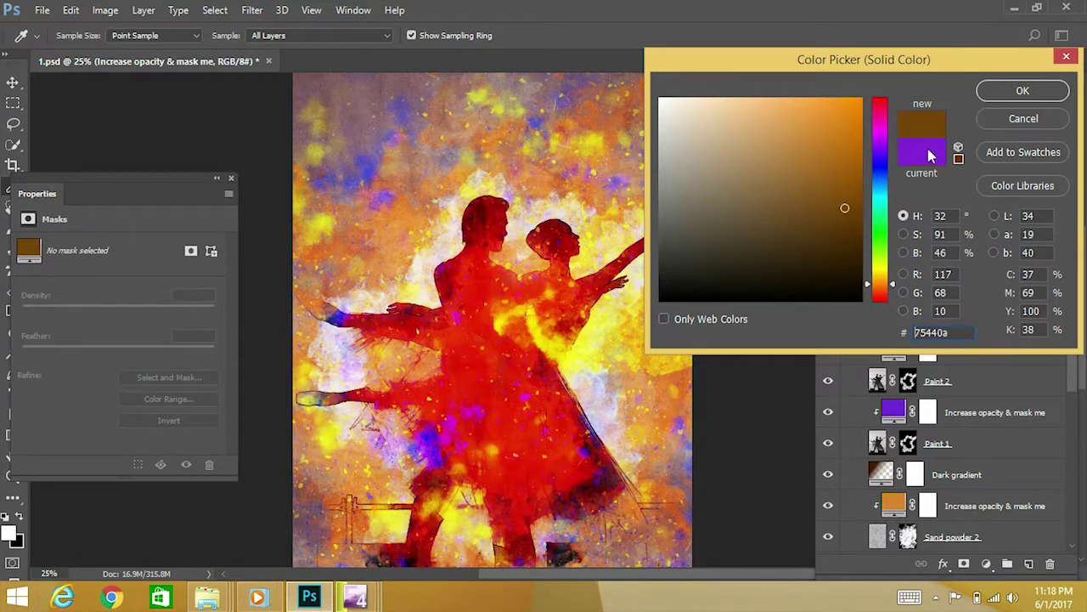
{"action": "left_click", "coordinate": [1022, 92]}
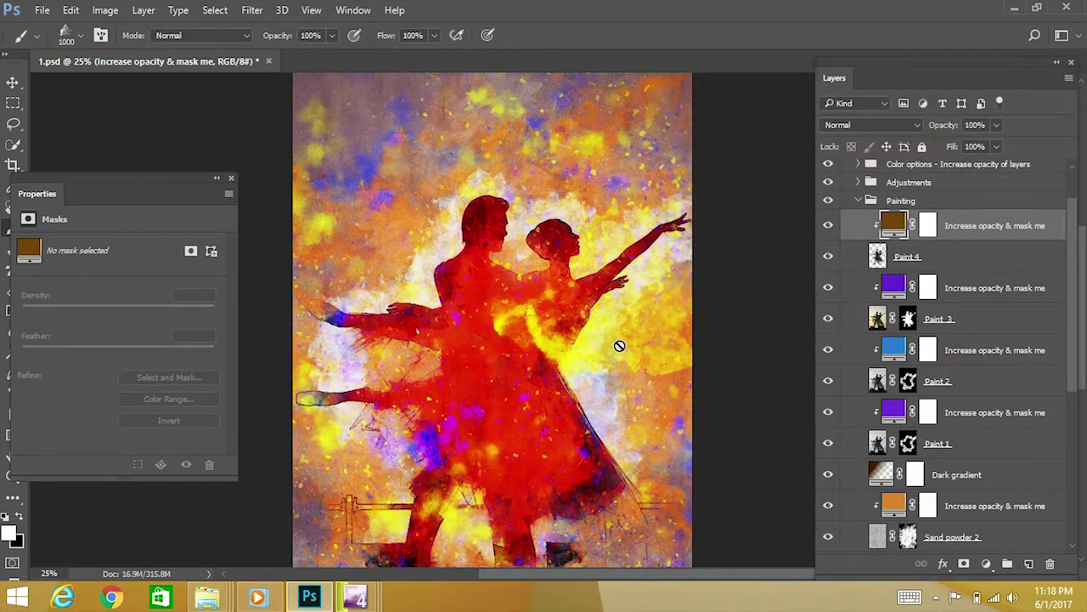
{"action": "key", "text": "Tab"}
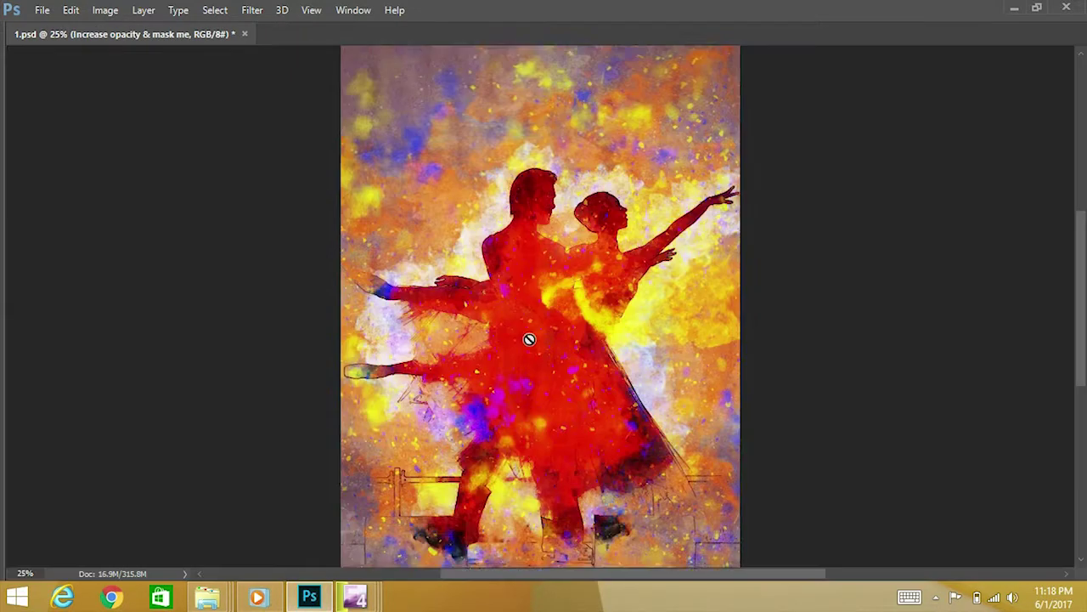
{"action": "left_click_drag", "start_coordinate": [675, 317], "coordinate": [649, 198]}
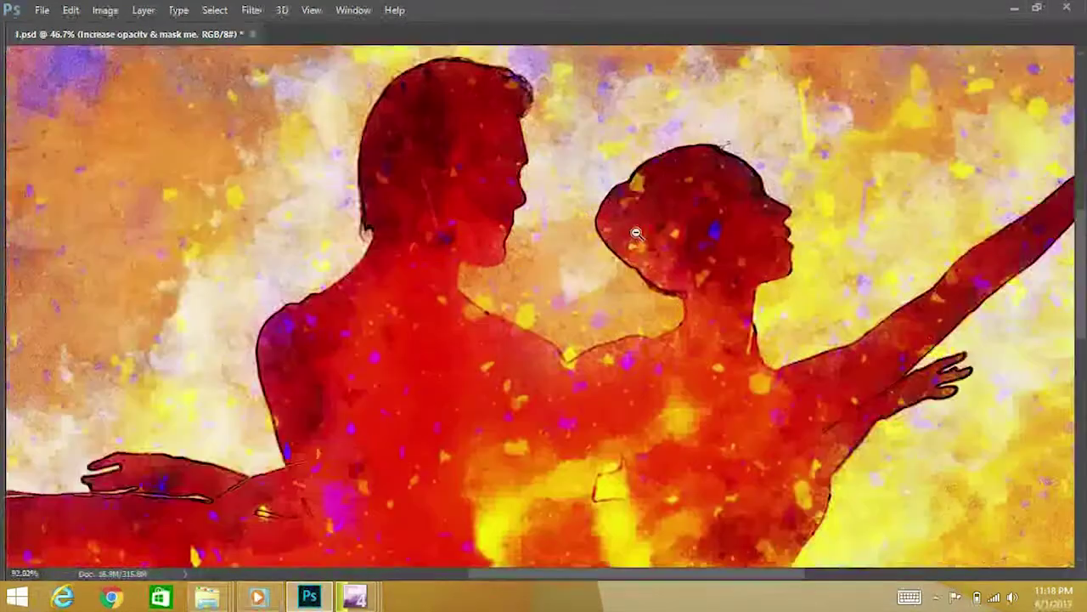
{"action": "mouse_move", "coordinate": [649, 198]}
{"action": "left_mouse_down"}
{"action": "mouse_move", "coordinate": [626, 233]}
{"action": "mouse_move", "coordinate": [670, 245]}
{"action": "left_mouse_up"}
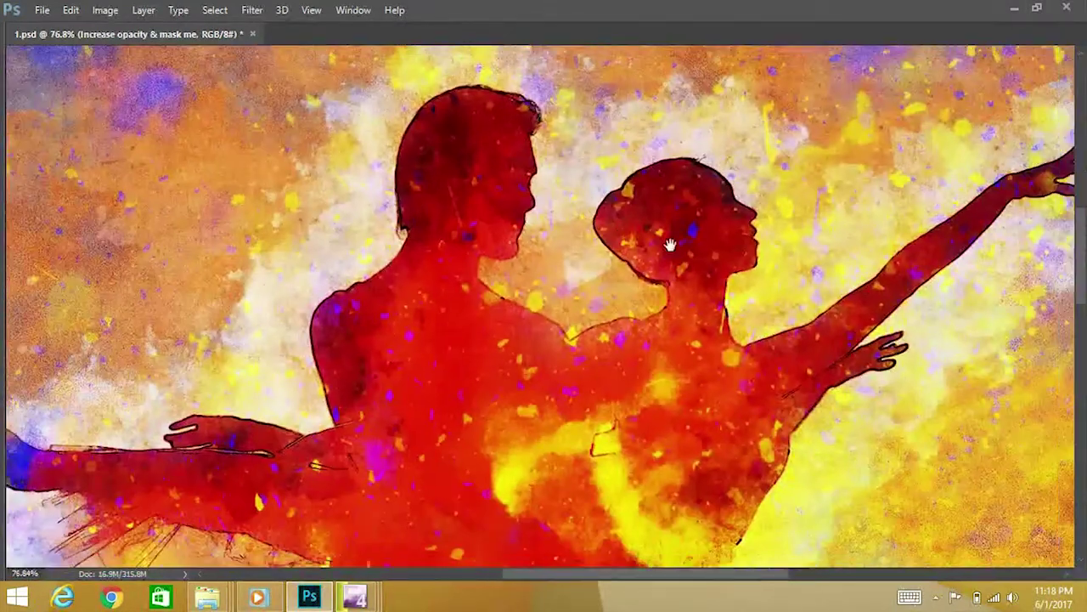
{"action": "scroll", "coordinate": [670, 246], "scroll_direction": "up", "scroll_amount": 3}
{"action": "scroll", "coordinate": [621, 182], "scroll_direction": "up", "scroll_amount": 3}
{"action": "scroll", "coordinate": [607, 260], "scroll_direction": "up", "scroll_amount": 3}
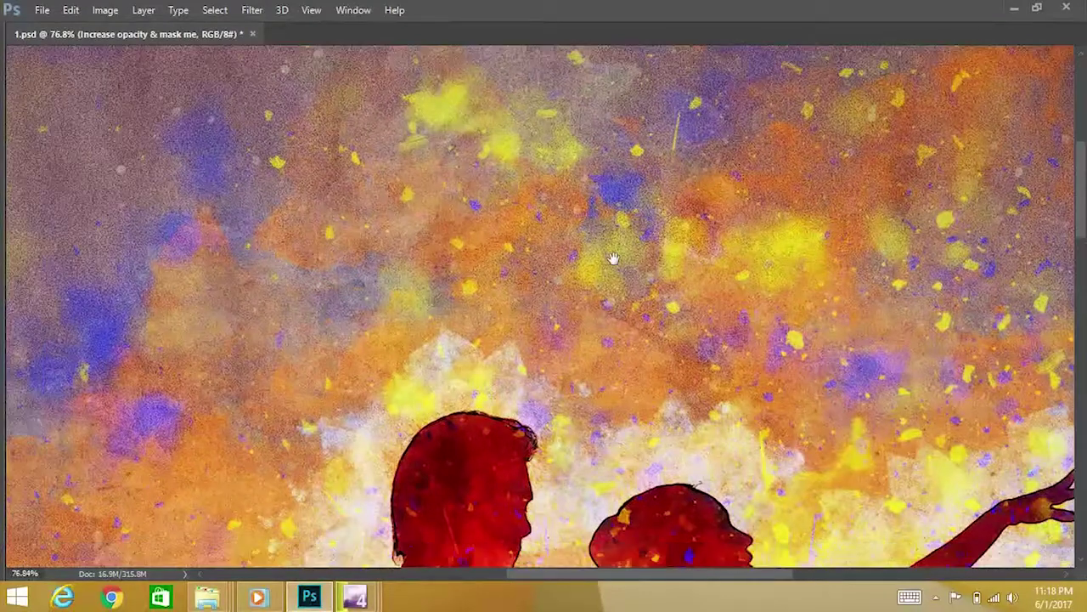
{"action": "scroll", "coordinate": [613, 259], "scroll_direction": "down", "scroll_amount": 3}
{"action": "scroll", "coordinate": [616, 253], "scroll_direction": "down", "scroll_amount": 3}
{"action": "scroll", "coordinate": [620, 247], "scroll_direction": "down", "scroll_amount": 3}
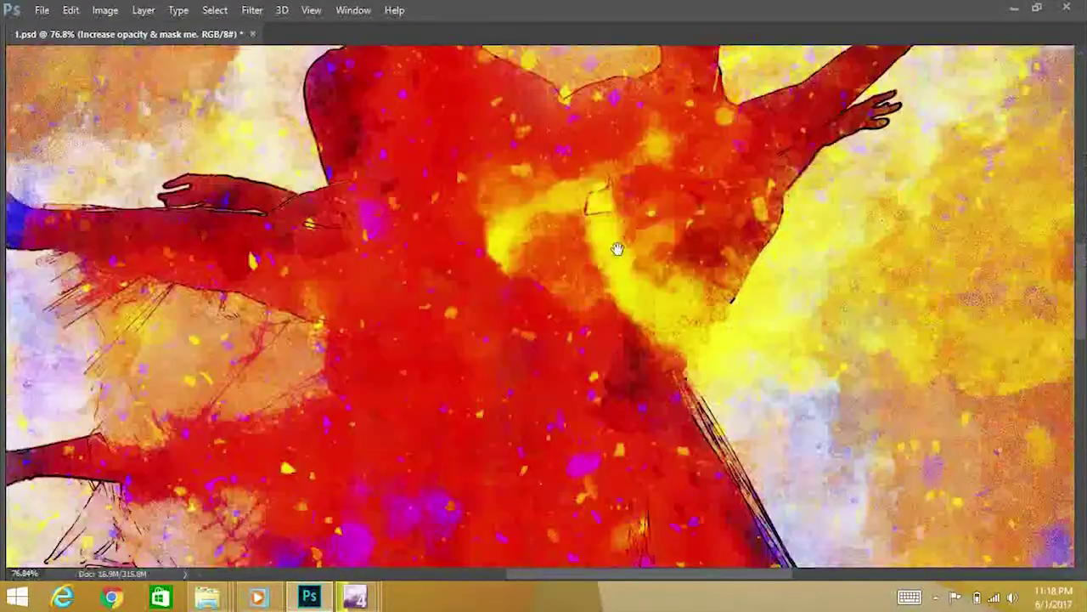
{"action": "scroll", "coordinate": [633, 374], "scroll_direction": "down", "scroll_amount": 3}
{"action": "scroll", "coordinate": [633, 374], "scroll_direction": "down", "scroll_amount": 3}
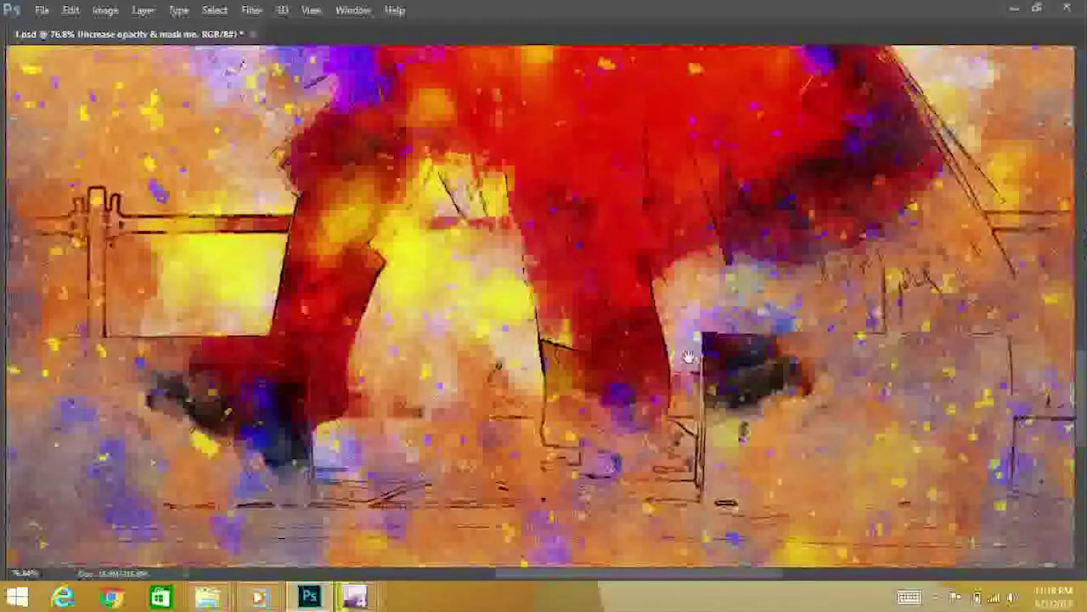
{"action": "scroll", "coordinate": [687, 331], "scroll_direction": "down", "scroll_amount": 1}
{"action": "scroll", "coordinate": [675, 315], "scroll_direction": "up", "scroll_amount": 3}
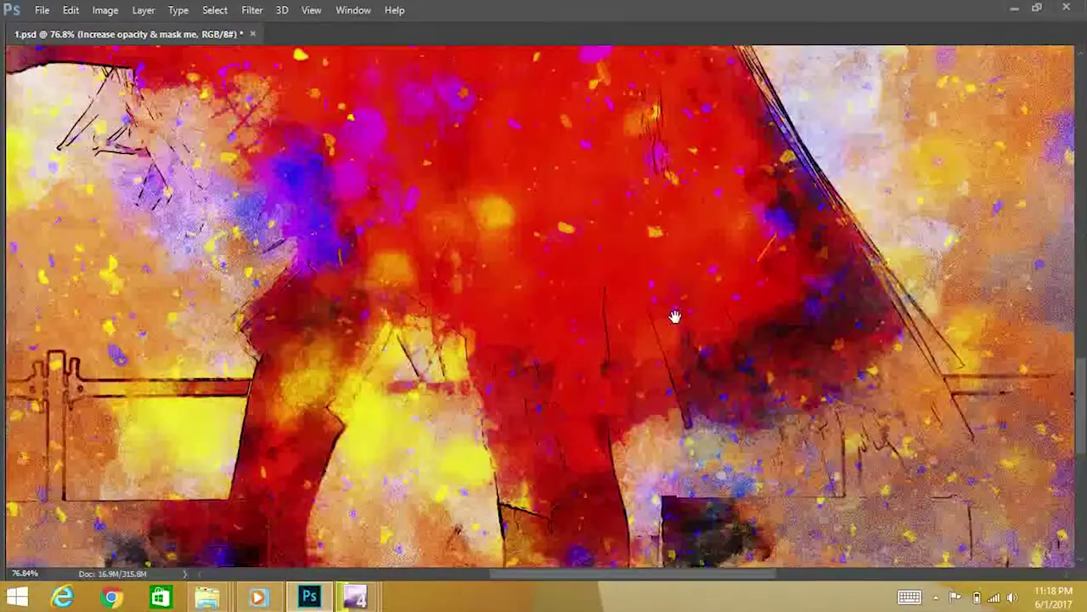
{"action": "scroll", "coordinate": [674, 316], "scroll_direction": "up", "scroll_amount": 2}
{"action": "scroll", "coordinate": [667, 312], "scroll_direction": "up", "scroll_amount": 2}
{"action": "scroll", "coordinate": [661, 308], "scroll_direction": "up", "scroll_amount": 2}
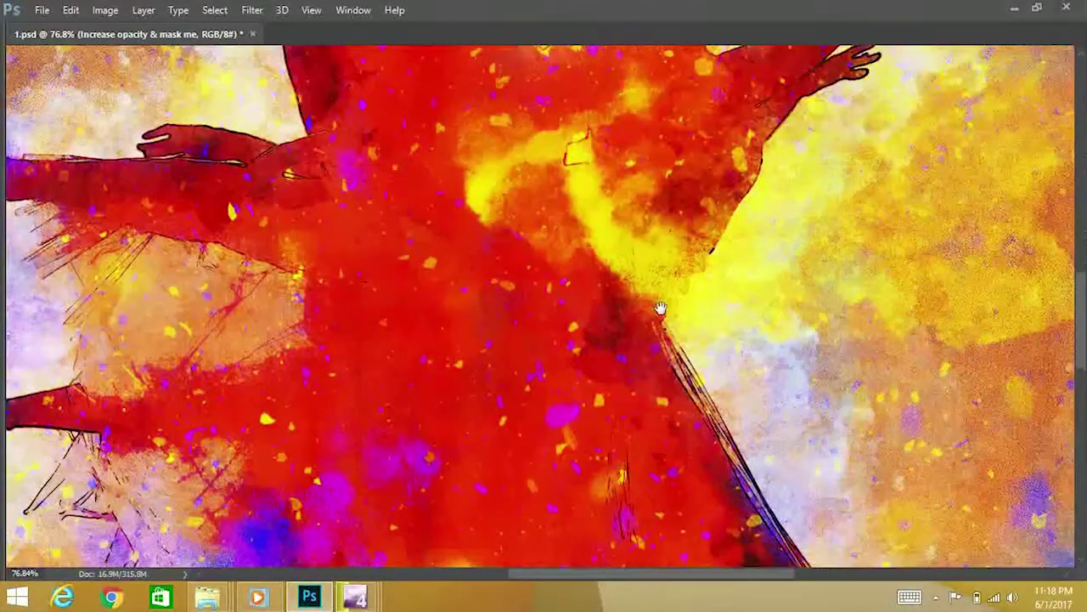
{"action": "scroll", "coordinate": [660, 307], "scroll_direction": "down", "scroll_amount": 1}
{"action": "scroll", "coordinate": [680, 309], "scroll_direction": "down", "scroll_amount": 1}
{"action": "scroll", "coordinate": [697, 311], "scroll_direction": "down", "scroll_amount": 1}
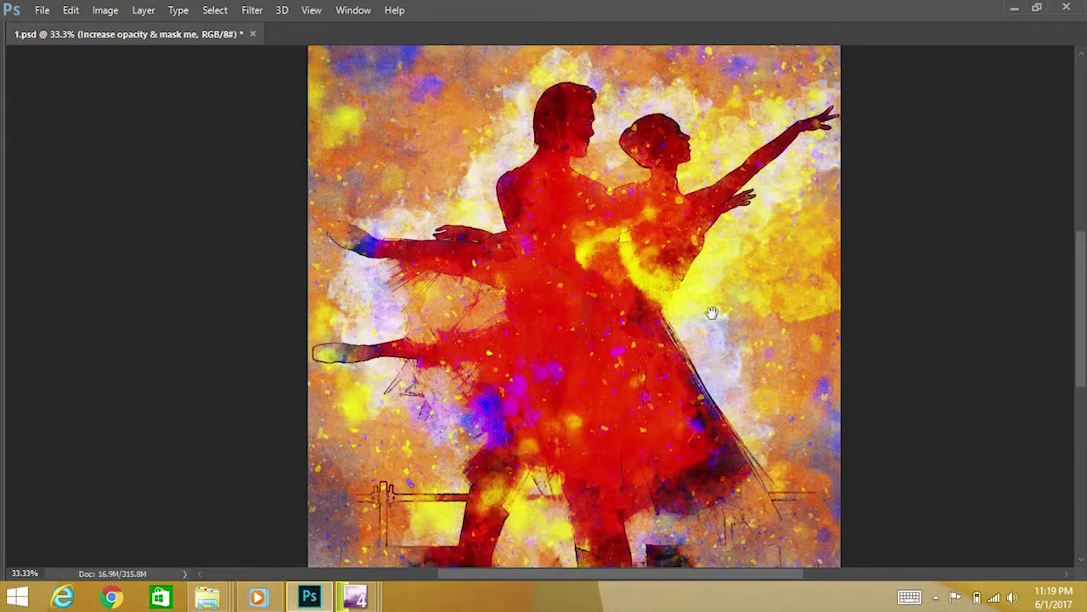
{"action": "scroll", "coordinate": [712, 312], "scroll_direction": "down", "scroll_amount": 1}
{"action": "key", "text": "Tab"}
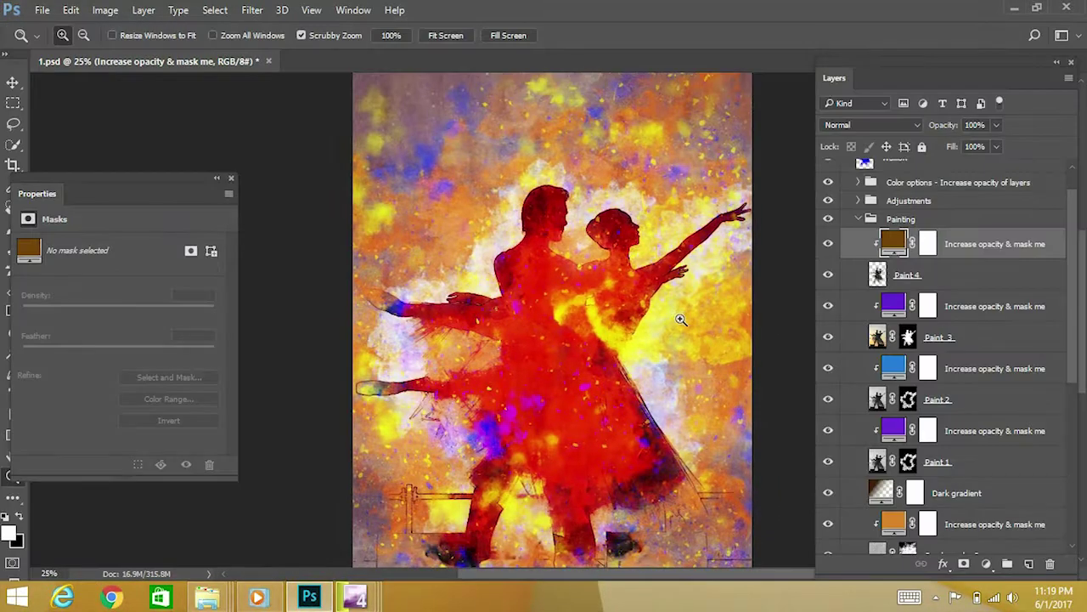
Step: Zoom out to the whole canvas and collapse the Painting group
{"action": "key", "text": "space"}
{"action": "left_click_drag", "start_coordinate": [672, 323], "coordinate": [655, 332]}
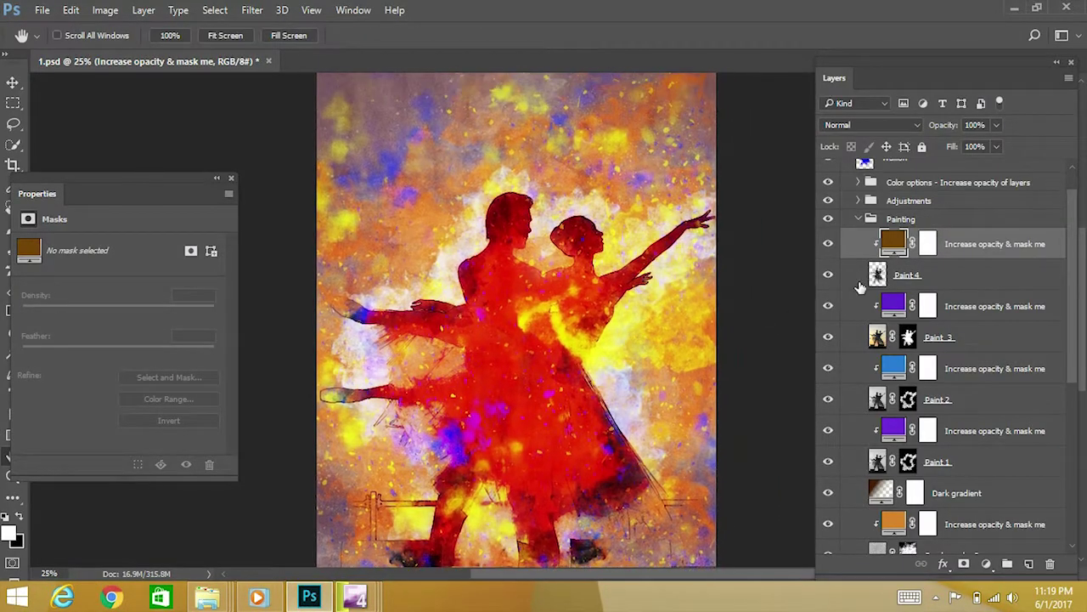
{"action": "scroll", "coordinate": [661, 314], "scroll_direction": "down", "scroll_amount": 1}
{"action": "scroll", "coordinate": [662, 317], "scroll_direction": "up", "scroll_amount": 2}
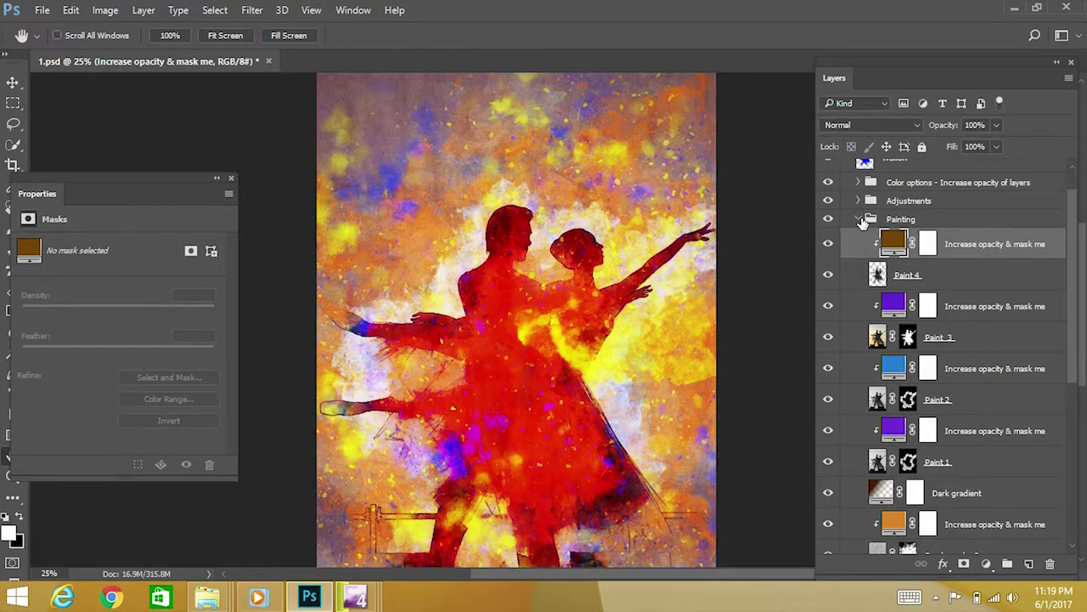
{"action": "key", "text": "ctrl+minus"}
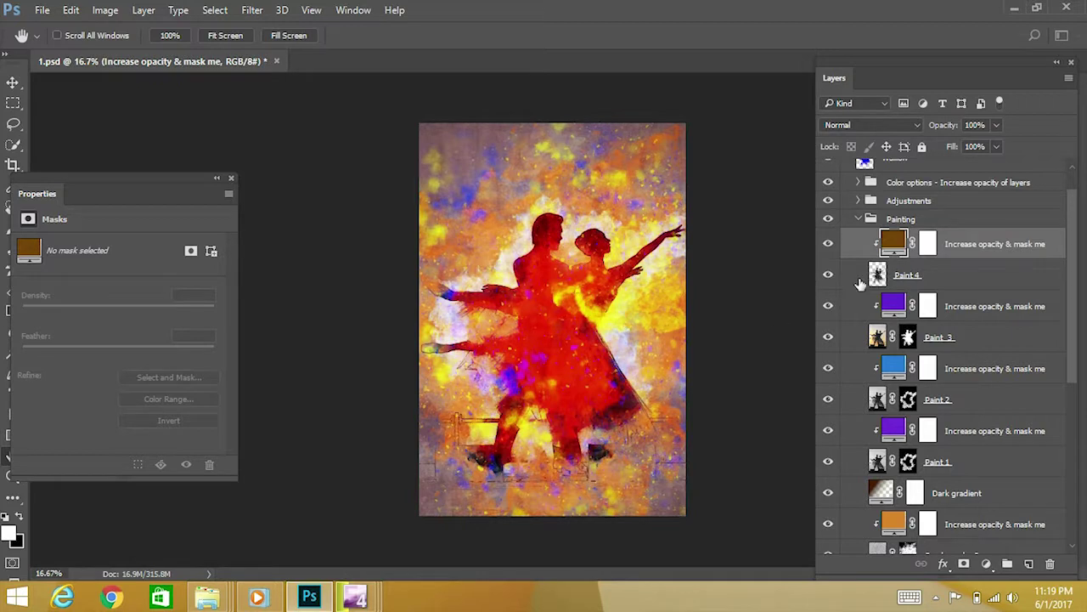
{"action": "left_click", "coordinate": [858, 220]}
Step: Expand the Adjustments group and select Hue/Saturation 2 to show its settings
{"action": "key", "text": "z"}
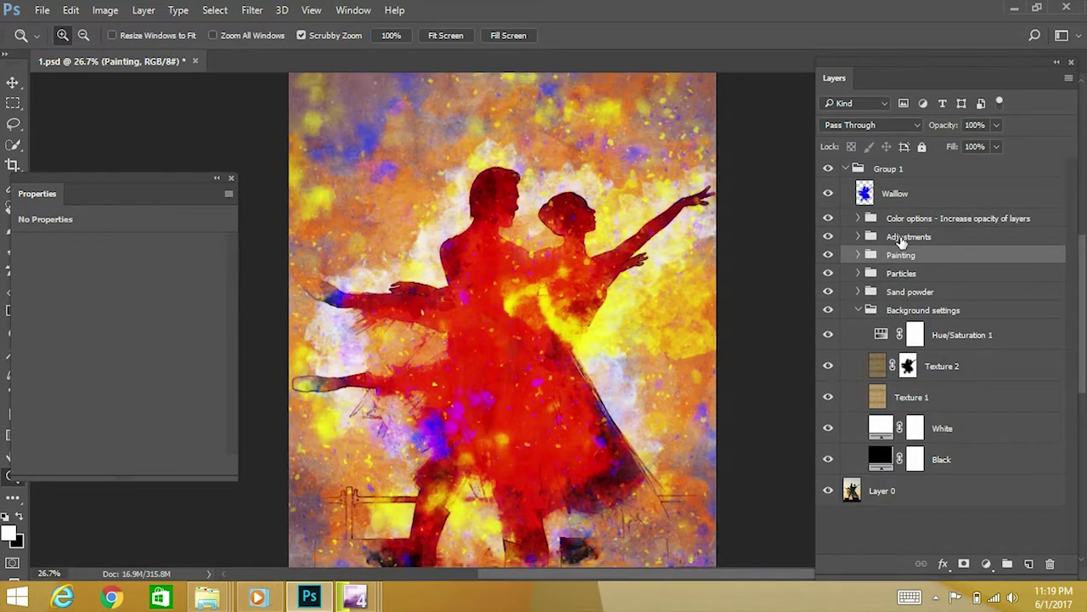
{"action": "left_click", "coordinate": [903, 238]}
{"action": "left_click", "coordinate": [859, 236]}
{"action": "scroll", "coordinate": [904, 390], "scroll_direction": "down", "scroll_amount": 1}
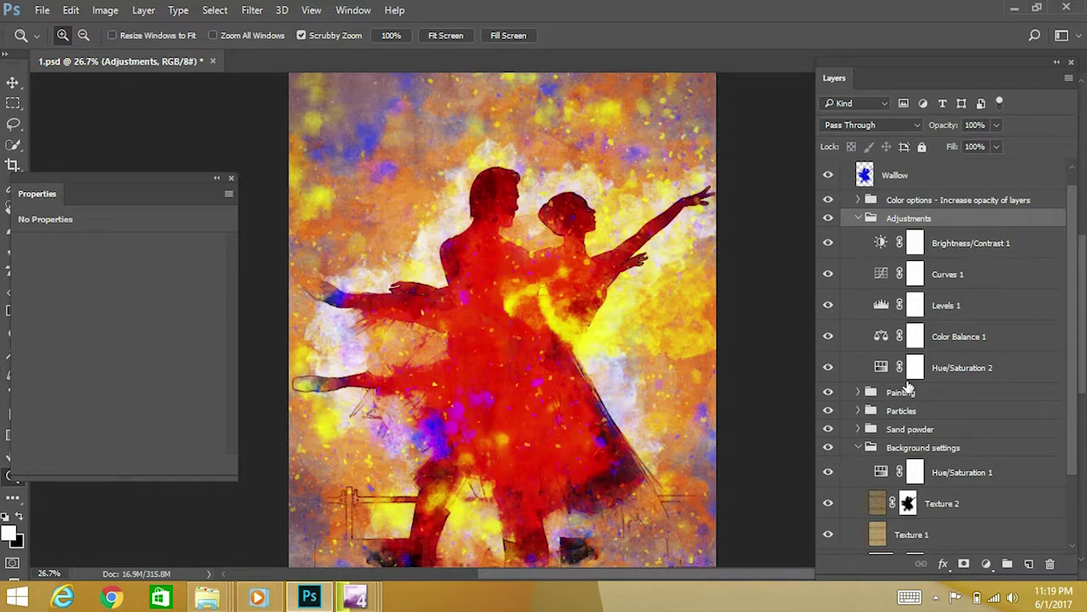
{"action": "left_click", "coordinate": [883, 374]}
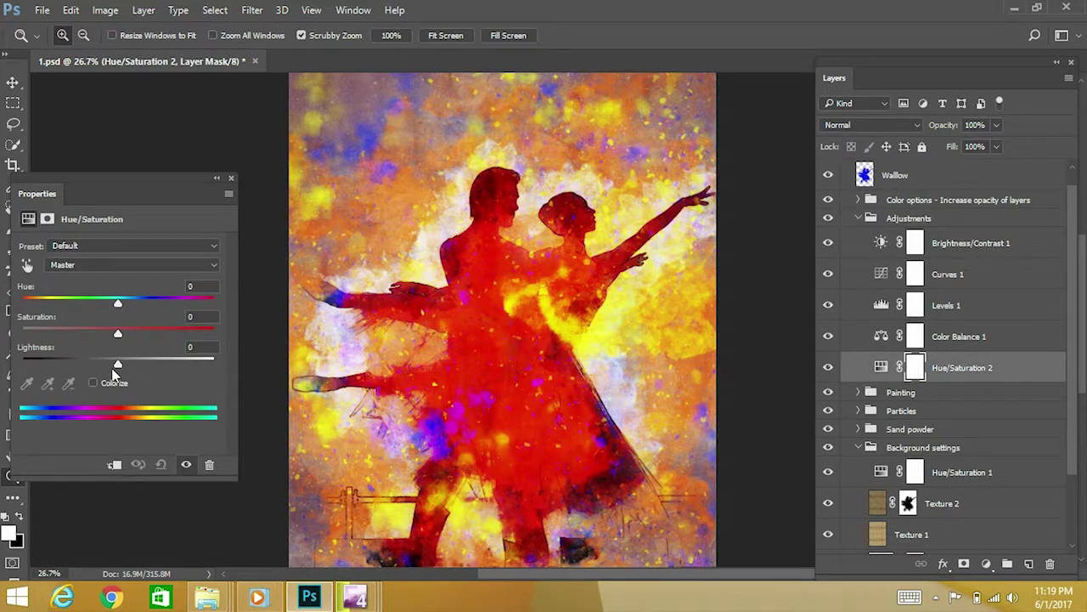
{"action": "mouse_move", "coordinate": [119, 304]}
{"action": "left_mouse_down"}
{"action": "mouse_move", "coordinate": [191, 305]}
{"action": "mouse_move", "coordinate": [84, 318]}
{"action": "mouse_move", "coordinate": [119, 324]}
{"action": "left_mouse_up"}
{"action": "left_click", "coordinate": [94, 384]}
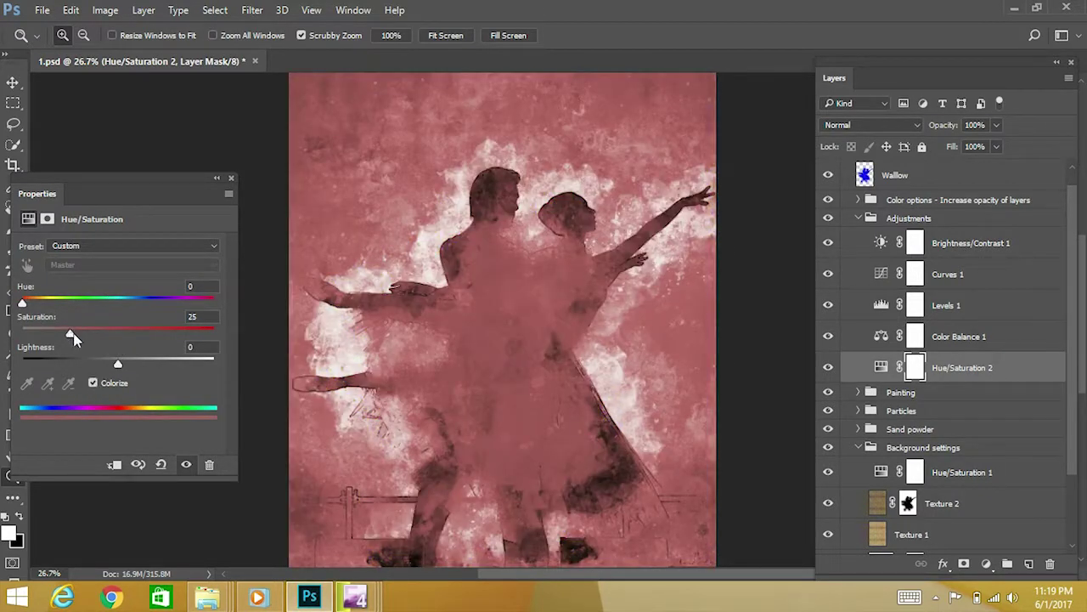
{"action": "left_click", "coordinate": [107, 331]}
{"action": "left_click", "coordinate": [91, 383]}
{"action": "left_click", "coordinate": [92, 383]}
{"action": "left_click_drag", "start_coordinate": [108, 331], "coordinate": [132, 332]}
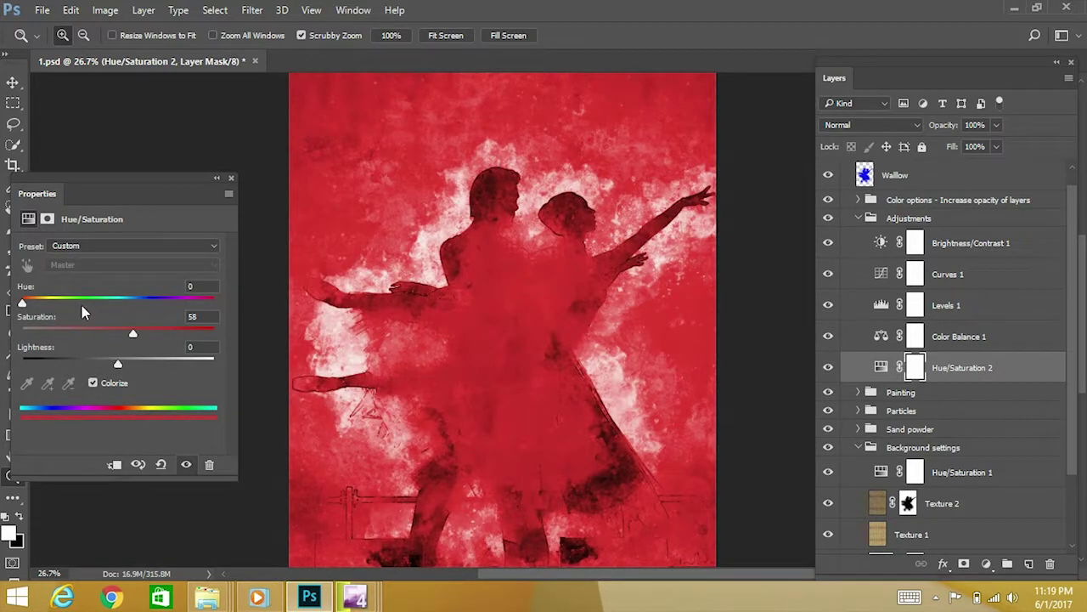
{"action": "mouse_move", "coordinate": [126, 302]}
{"action": "left_mouse_down"}
{"action": "mouse_move", "coordinate": [116, 304]}
{"action": "mouse_move", "coordinate": [179, 316]}
{"action": "left_mouse_up"}
{"action": "left_click_drag", "start_coordinate": [116, 342], "coordinate": [114, 333]}
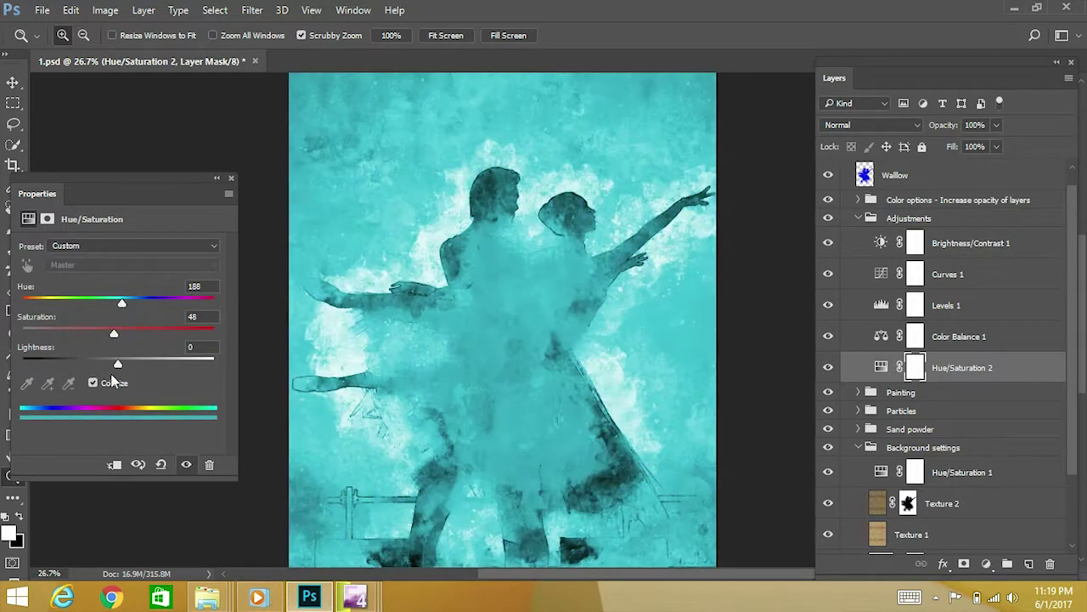
{"action": "left_click", "coordinate": [109, 385]}
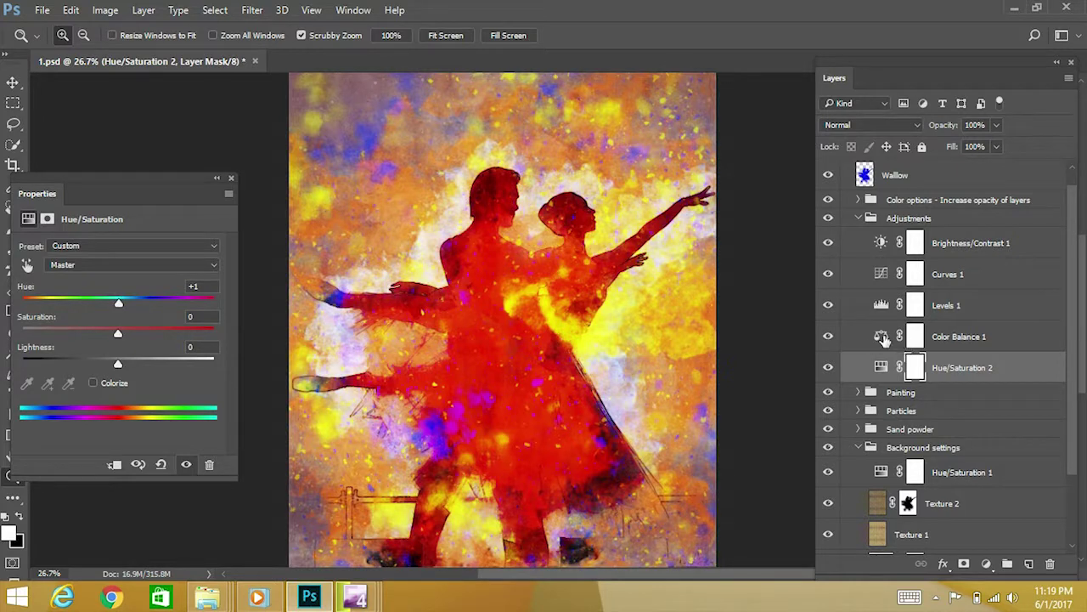
{"action": "left_click", "coordinate": [899, 340]}
Step: Nudge Color Balance midtones toward red and magenta, and raise the Levels 1 black point
{"action": "mouse_move", "coordinate": [97, 283]}
{"action": "left_mouse_down"}
{"action": "mouse_move", "coordinate": [118, 287]}
{"action": "mouse_move", "coordinate": [110, 276]}
{"action": "left_mouse_up"}
{"action": "left_click_drag", "start_coordinate": [101, 314], "coordinate": [93, 311]}
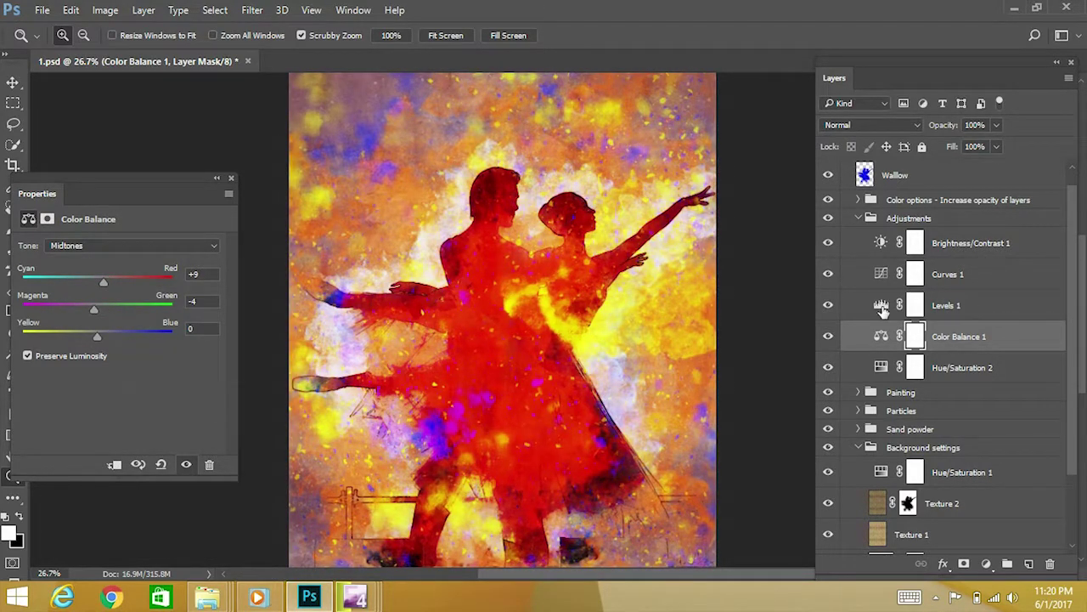
{"action": "left_click", "coordinate": [882, 307]}
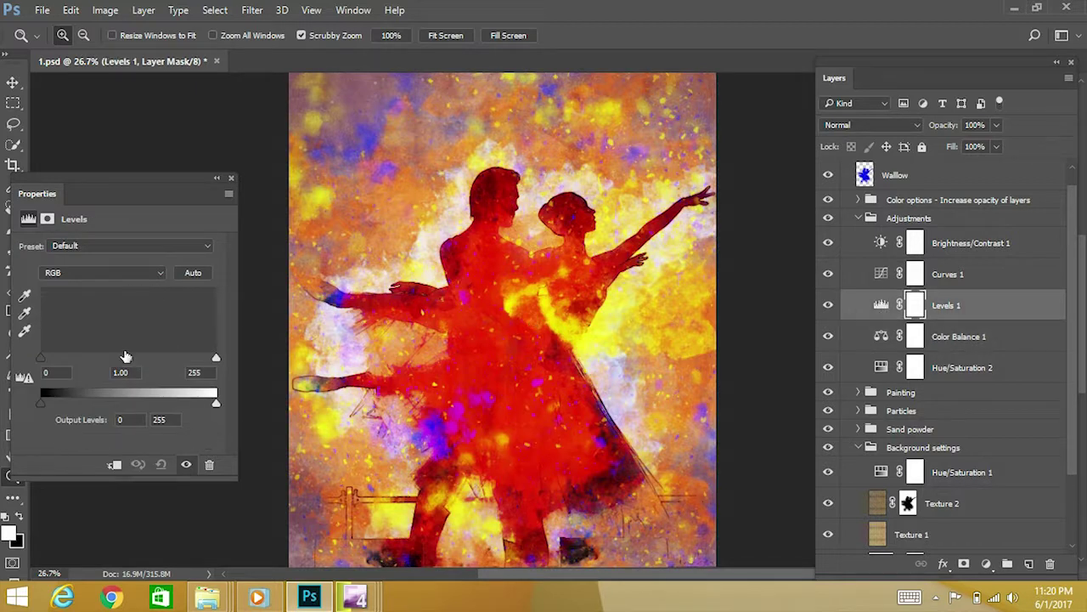
{"action": "mouse_move", "coordinate": [45, 357]}
{"action": "left_mouse_down"}
{"action": "mouse_move", "coordinate": [60, 358]}
{"action": "mouse_move", "coordinate": [53, 365]}
{"action": "left_mouse_up"}
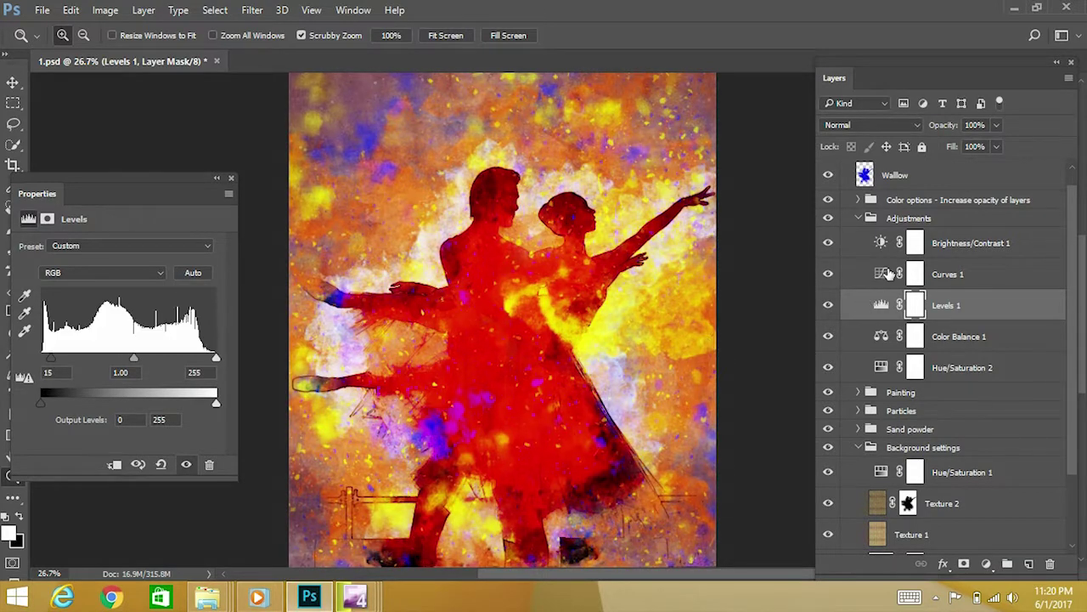
Step: Add a Curves 1 midtone point, set Brightness 18 / Contrast 30, and collapse Adjustments
{"action": "left_click", "coordinate": [889, 273]}
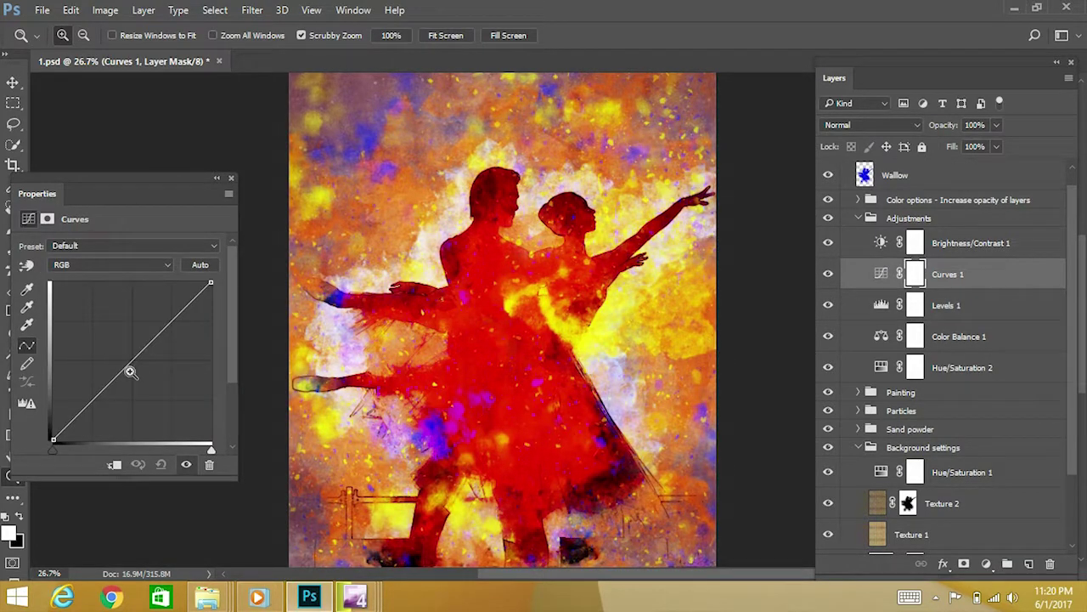
{"action": "mouse_move", "coordinate": [143, 368]}
{"action": "left_mouse_down"}
{"action": "mouse_move", "coordinate": [116, 360]}
{"action": "mouse_move", "coordinate": [129, 362]}
{"action": "left_mouse_up"}
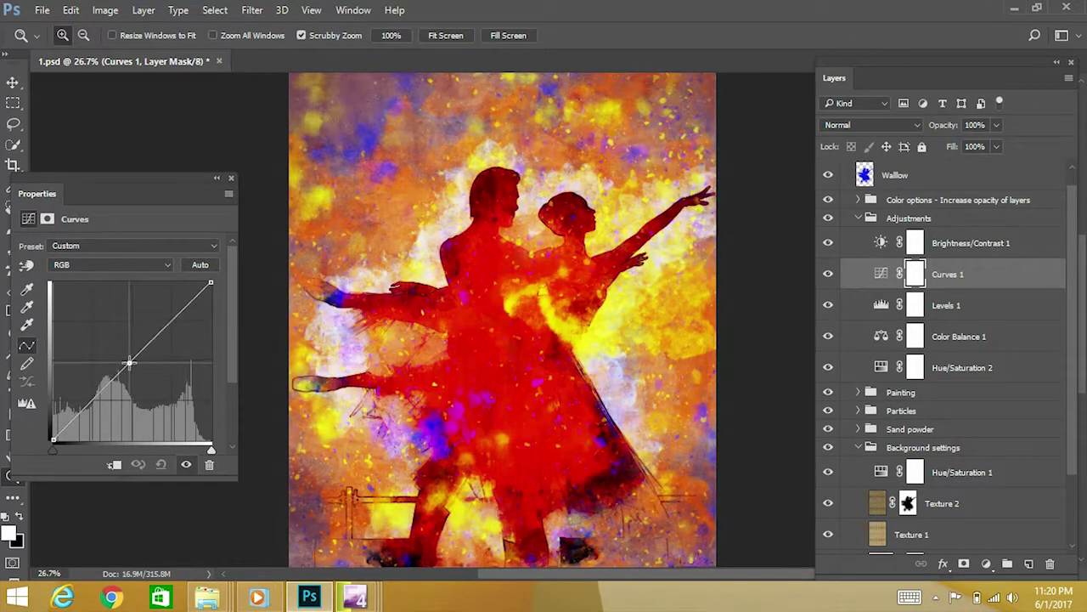
{"action": "left_click", "coordinate": [882, 246]}
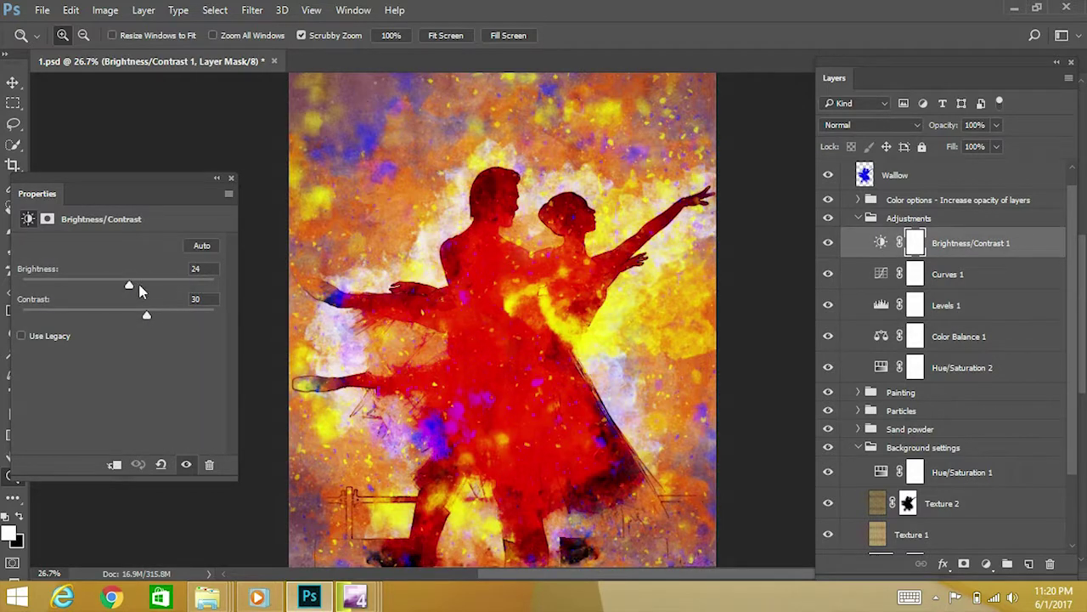
{"action": "left_click_drag", "start_coordinate": [127, 285], "coordinate": [131, 287]}
{"action": "left_click", "coordinate": [858, 219]}
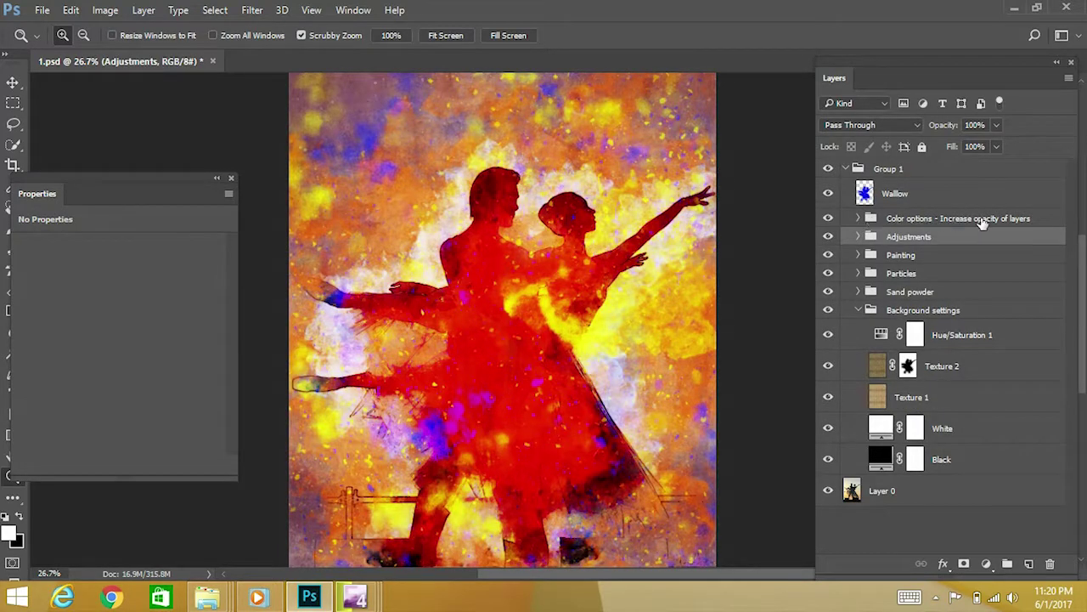
Step: Expand the Color options group and preview Gradient - violet at full opacity
{"action": "left_click", "coordinate": [857, 218]}
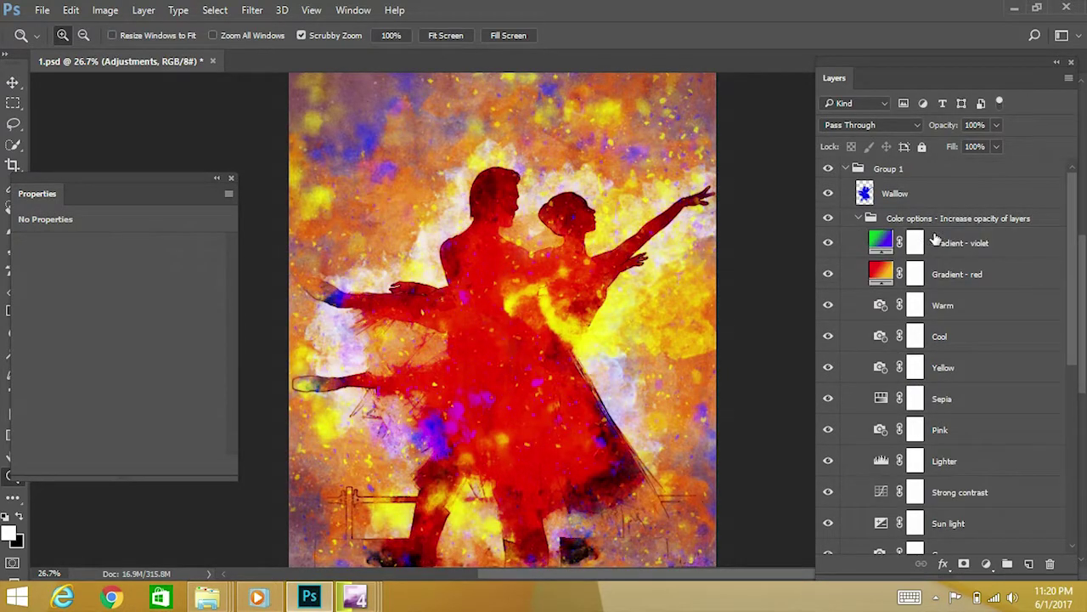
{"action": "scroll", "coordinate": [969, 284], "scroll_direction": "down", "scroll_amount": 3}
{"action": "scroll", "coordinate": [984, 455], "scroll_direction": "up", "scroll_amount": 1}
{"action": "scroll", "coordinate": [974, 346], "scroll_direction": "up", "scroll_amount": 2}
{"action": "left_click", "coordinate": [965, 231]}
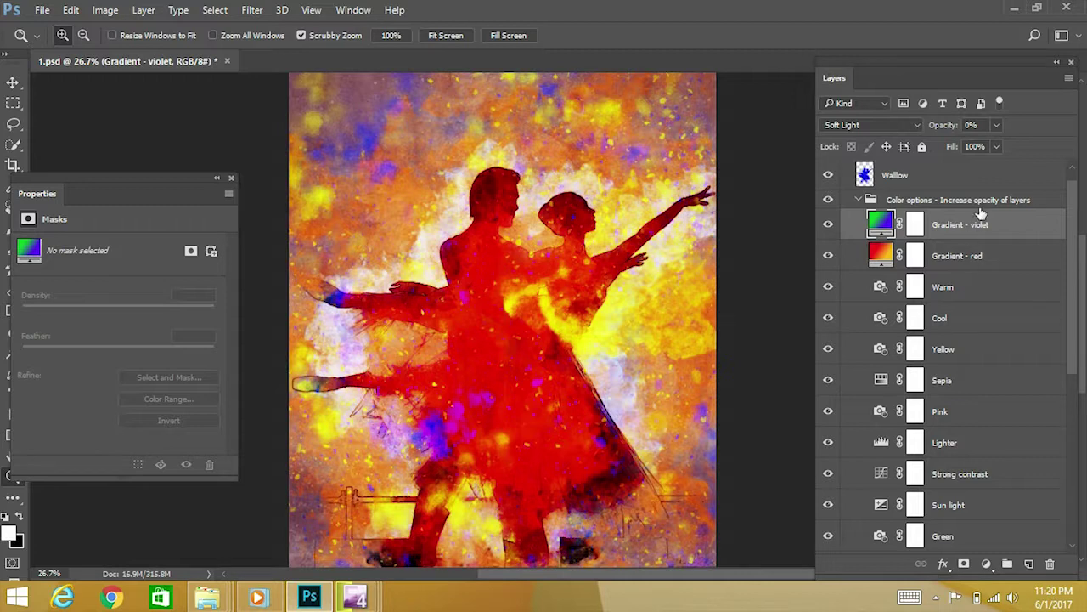
{"action": "left_click", "coordinate": [999, 125]}
{"action": "mouse_move", "coordinate": [1034, 151]}
{"action": "left_mouse_down"}
{"action": "mouse_move", "coordinate": [1067, 146]}
{"action": "mouse_move", "coordinate": [990, 149]}
{"action": "left_mouse_up"}
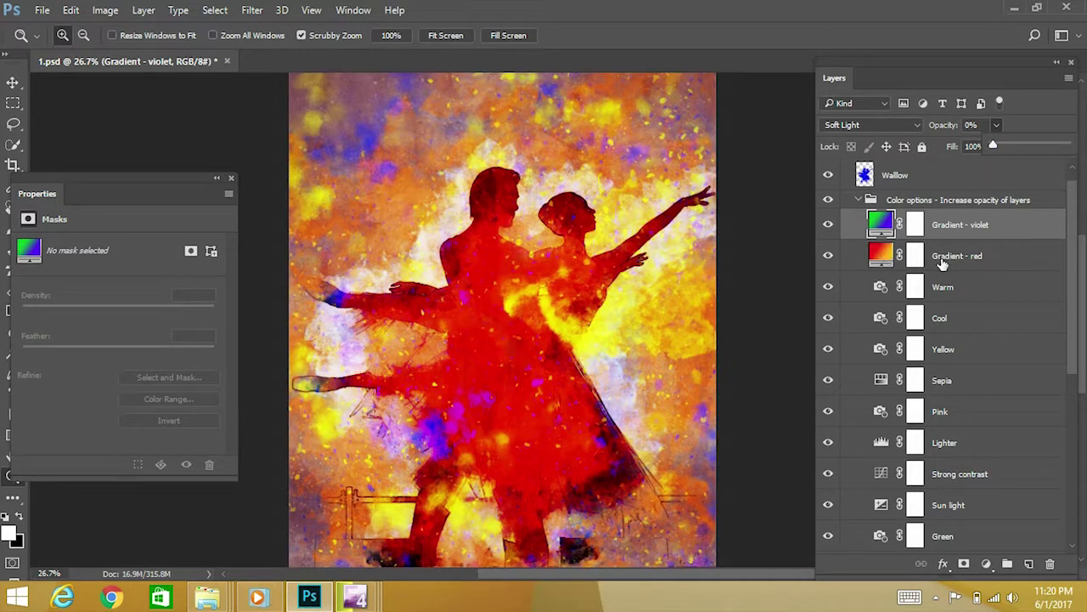
Step: Preview Gradient - red at 100% opacity, then return it to 0%
{"action": "left_click", "coordinate": [942, 264]}
{"action": "left_click", "coordinate": [996, 125]}
{"action": "left_click_drag", "start_coordinate": [992, 148], "coordinate": [1084, 157]}
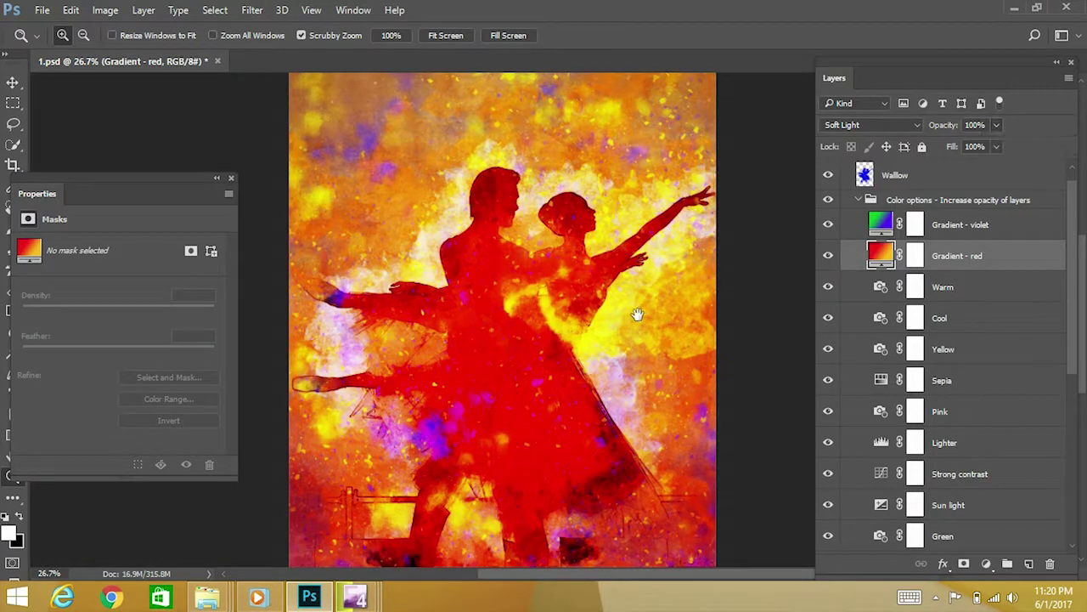
{"action": "key", "text": "h"}
{"action": "left_click_drag", "start_coordinate": [639, 323], "coordinate": [655, 276]}
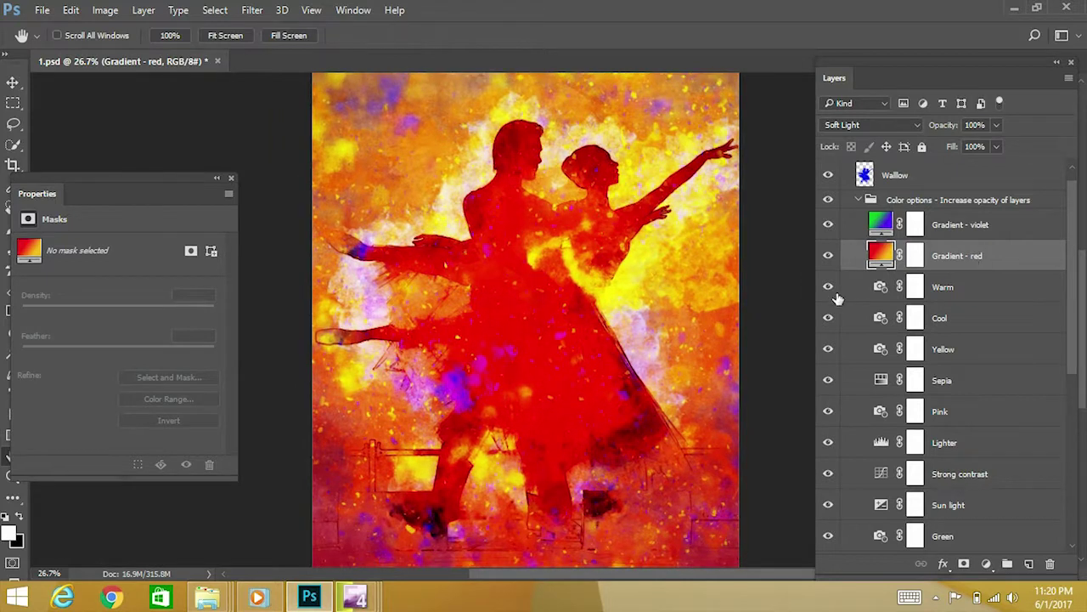
{"action": "left_click", "coordinate": [996, 125]}
{"action": "left_click_drag", "start_coordinate": [1002, 144], "coordinate": [900, 157]}
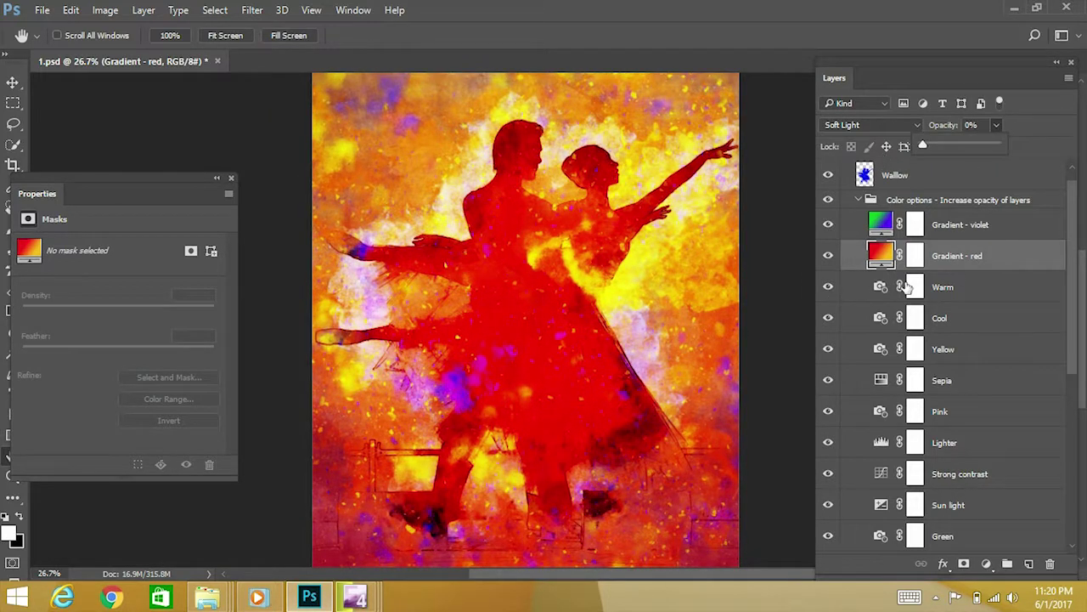
{"action": "left_click", "coordinate": [944, 287]}
Step: Preview the Warm and Cool looks by raising their opacity
{"action": "left_click", "coordinate": [996, 126]}
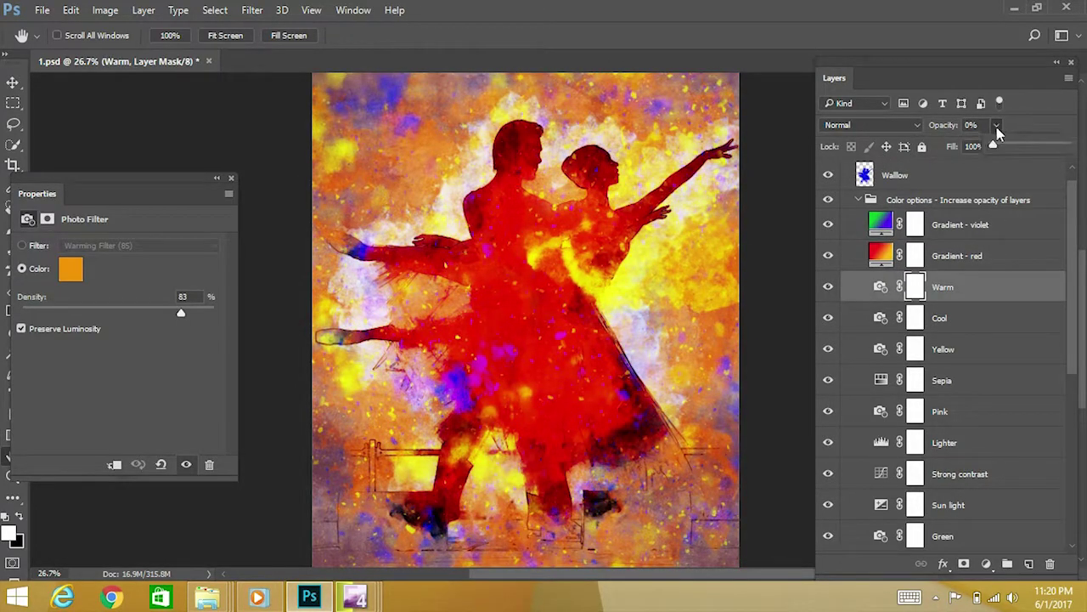
{"action": "mouse_move", "coordinate": [994, 146]}
{"action": "left_mouse_down"}
{"action": "mouse_move", "coordinate": [1067, 146]}
{"action": "mouse_move", "coordinate": [918, 170]}
{"action": "left_mouse_up"}
{"action": "left_click", "coordinate": [916, 318]}
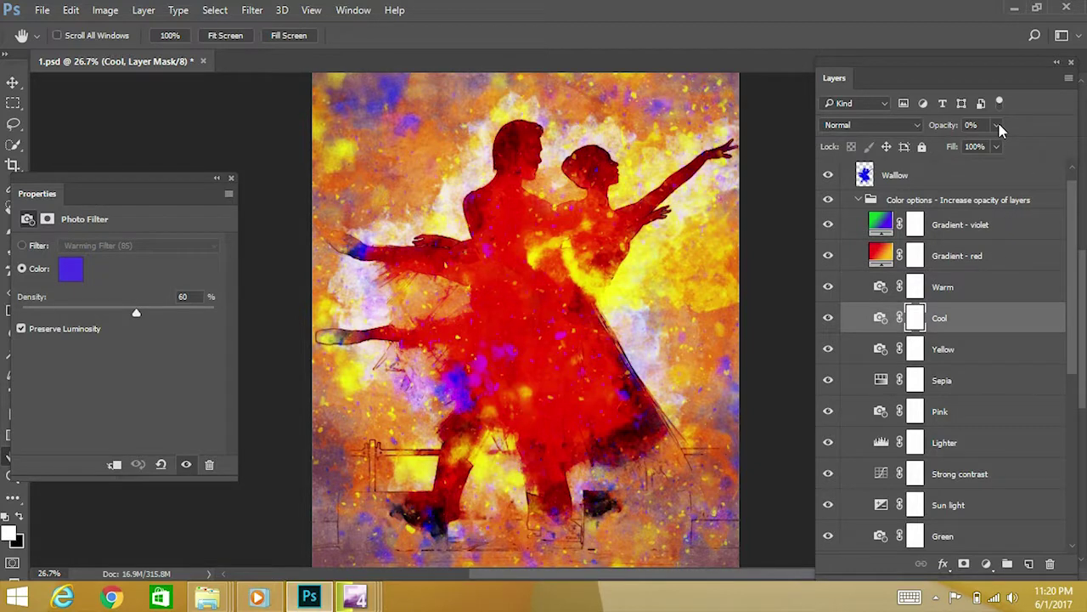
{"action": "left_click_drag", "start_coordinate": [993, 148], "coordinate": [1067, 145]}
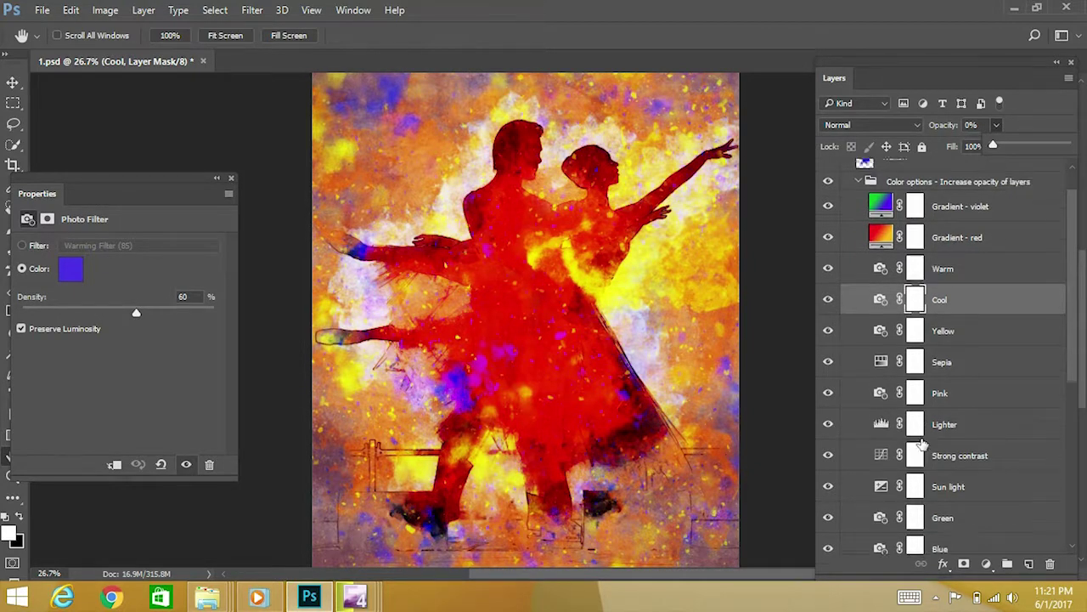
Step: Preview the Black & White look, then collapse the Color options group
{"action": "scroll", "coordinate": [926, 450], "scroll_direction": "down", "scroll_amount": 3}
{"action": "left_click", "coordinate": [964, 508]}
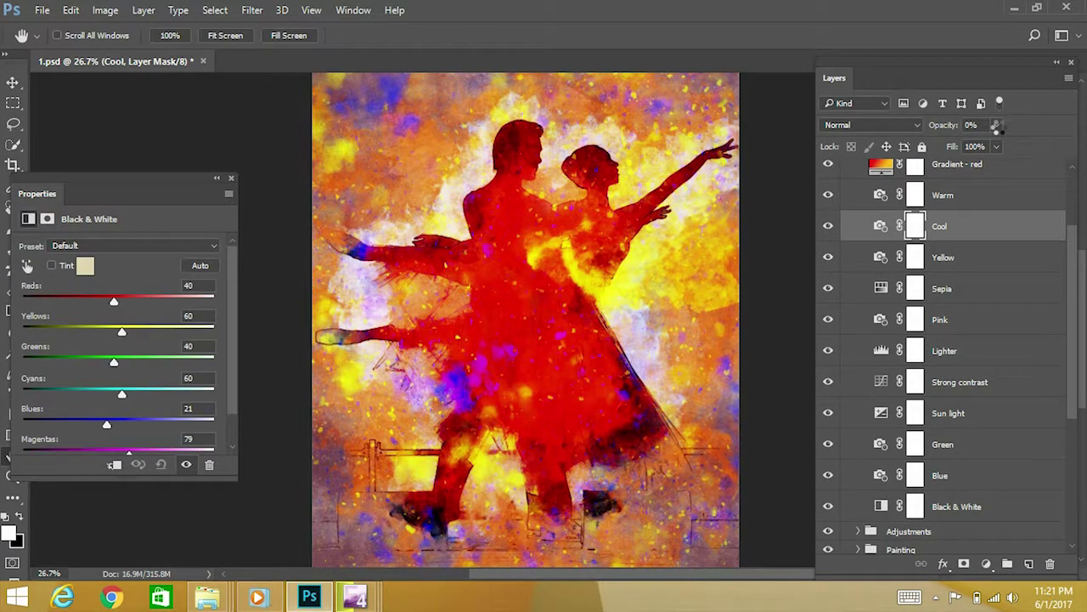
{"action": "mouse_move", "coordinate": [997, 126]}
{"action": "left_mouse_down"}
{"action": "mouse_move", "coordinate": [1083, 159]}
{"action": "mouse_move", "coordinate": [966, 159]}
{"action": "left_mouse_up"}
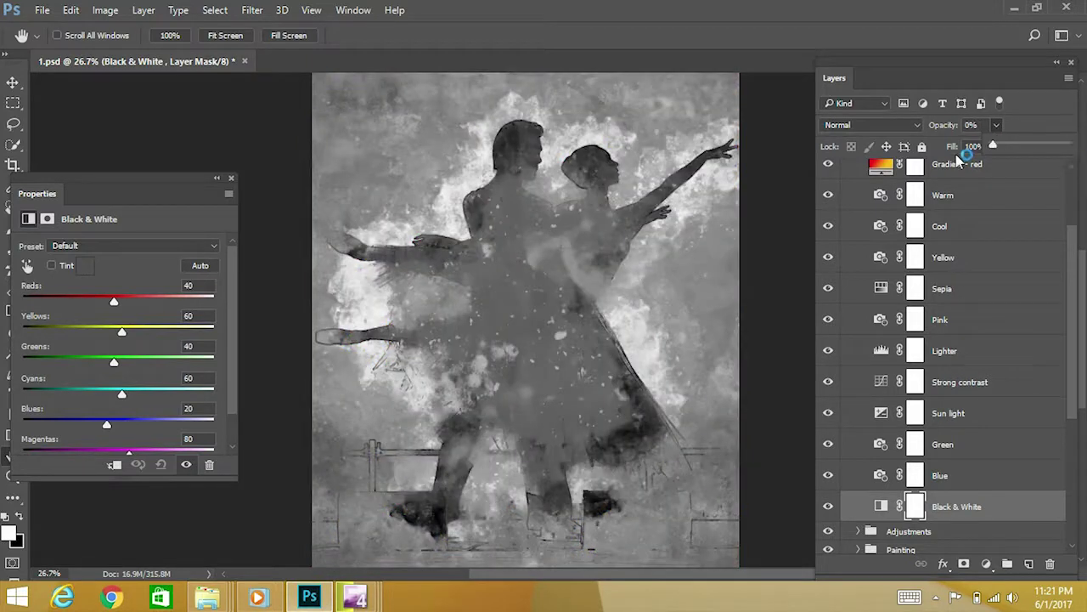
{"action": "scroll", "coordinate": [960, 289], "scroll_direction": "up", "scroll_amount": 2}
{"action": "scroll", "coordinate": [960, 289], "scroll_direction": "up", "scroll_amount": 1}
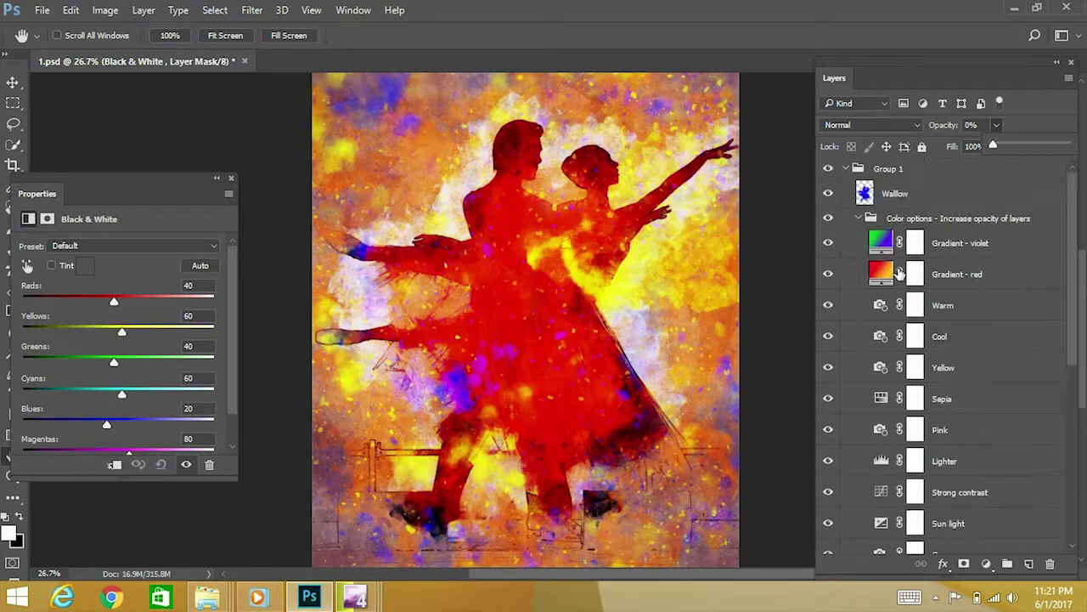
{"action": "left_click", "coordinate": [860, 219]}
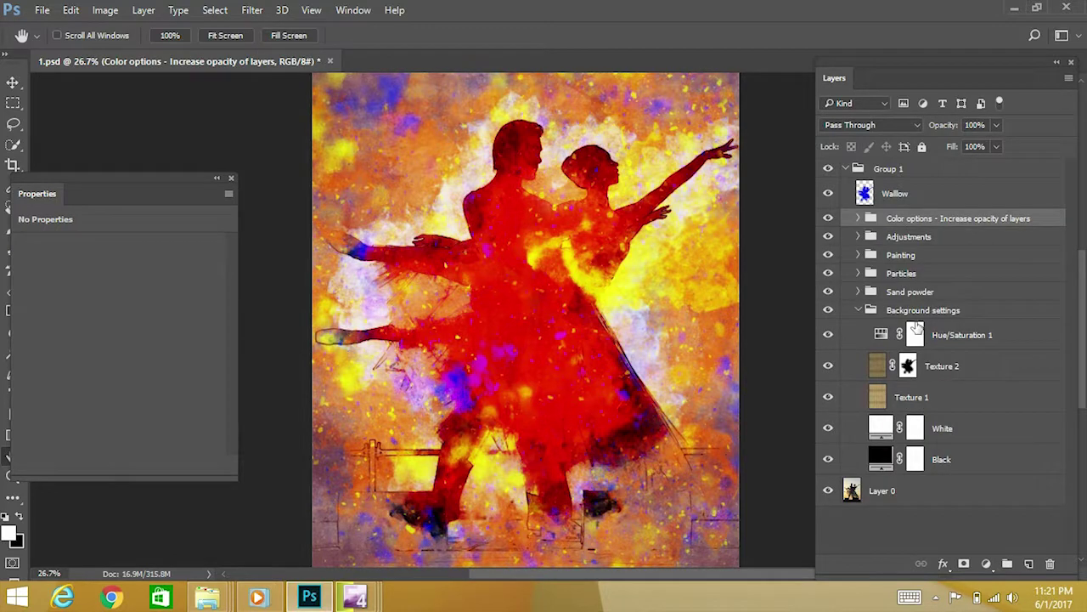